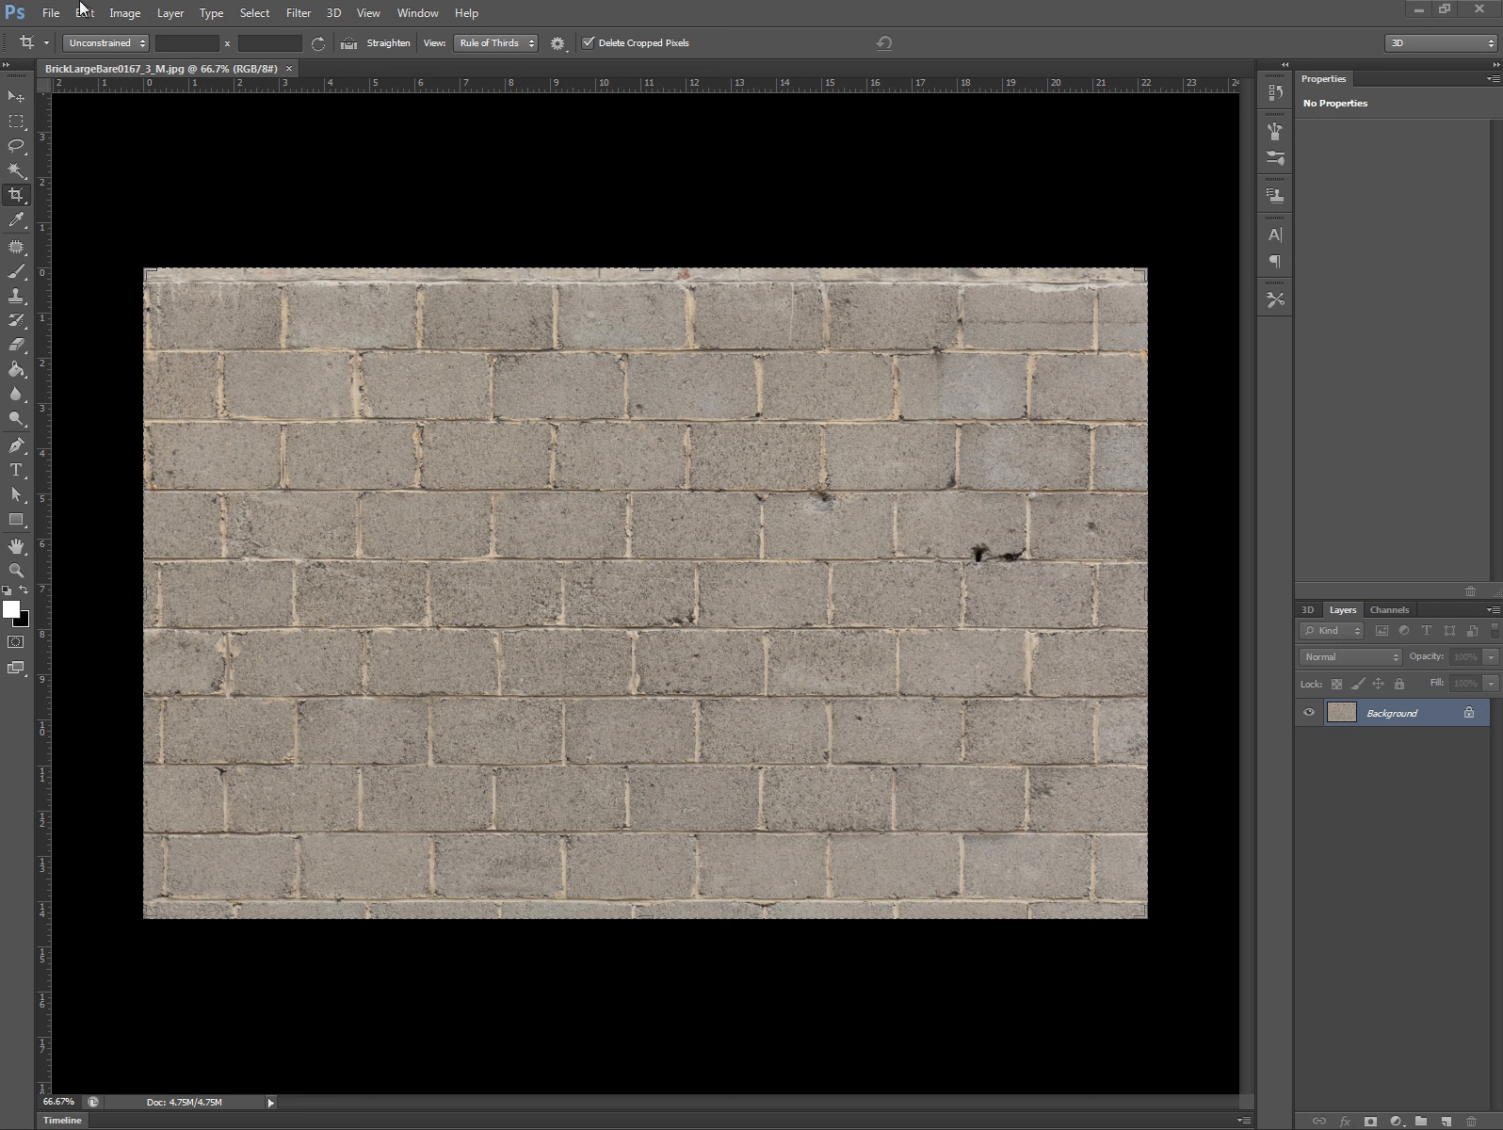
- Check the pixel dimensions of the brick image without resizing it
click(130, 15)
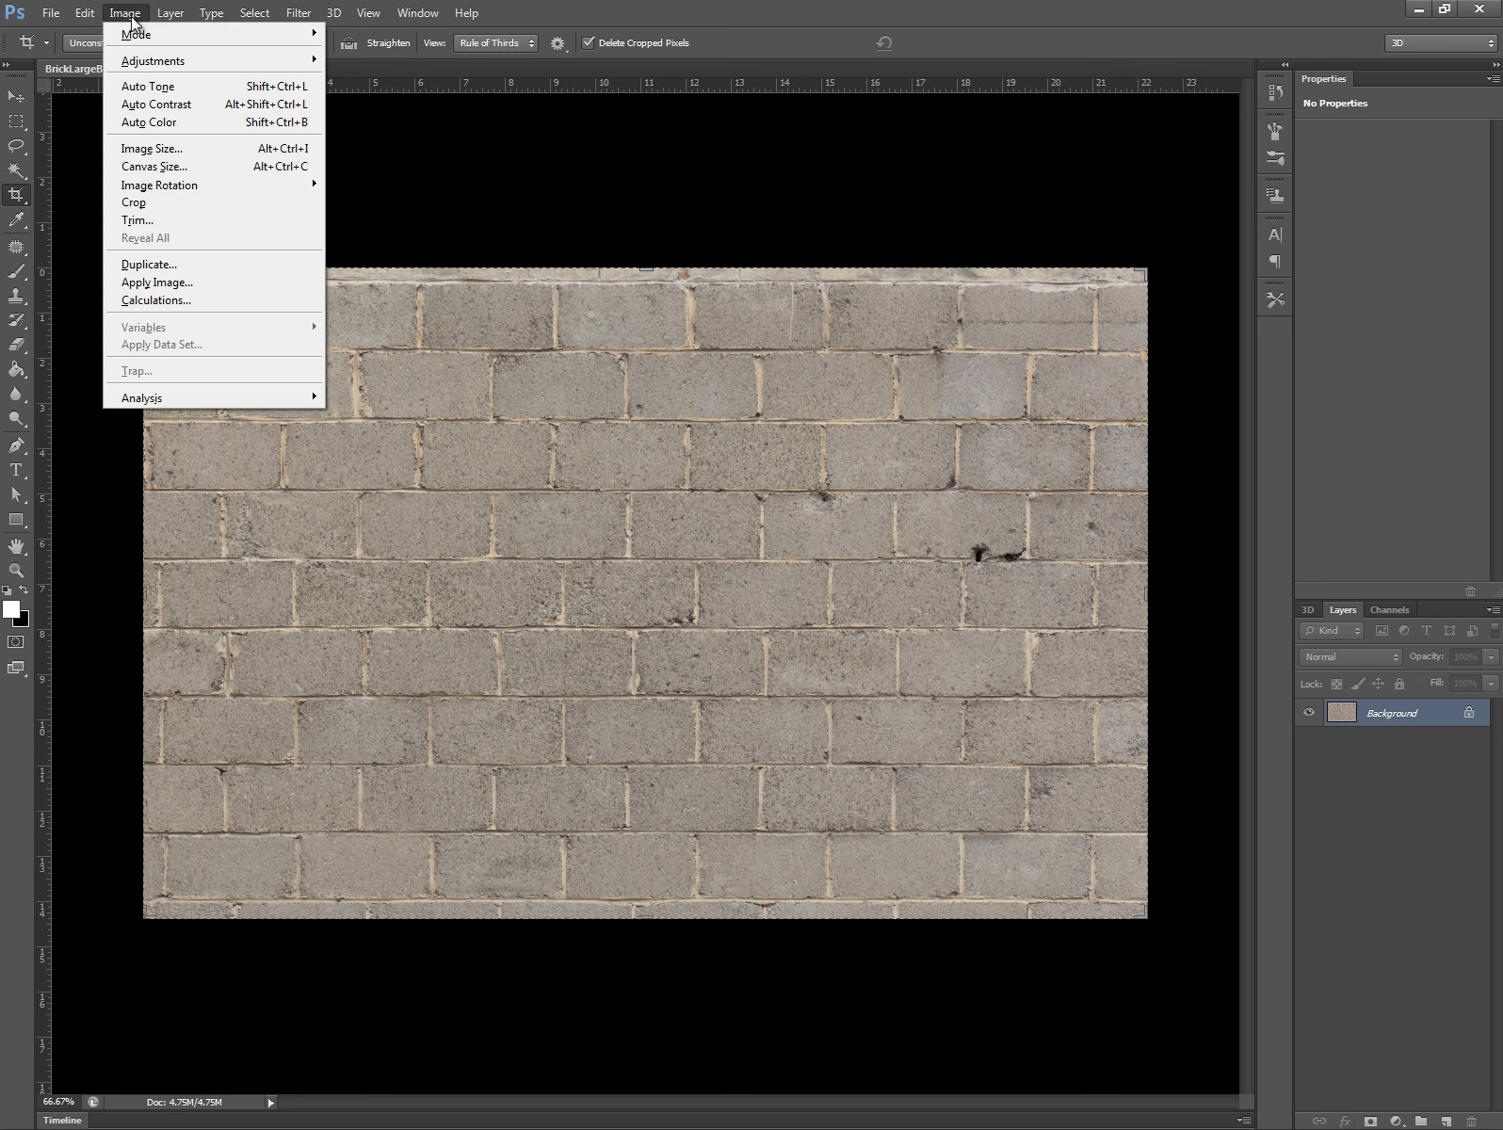
key(z)
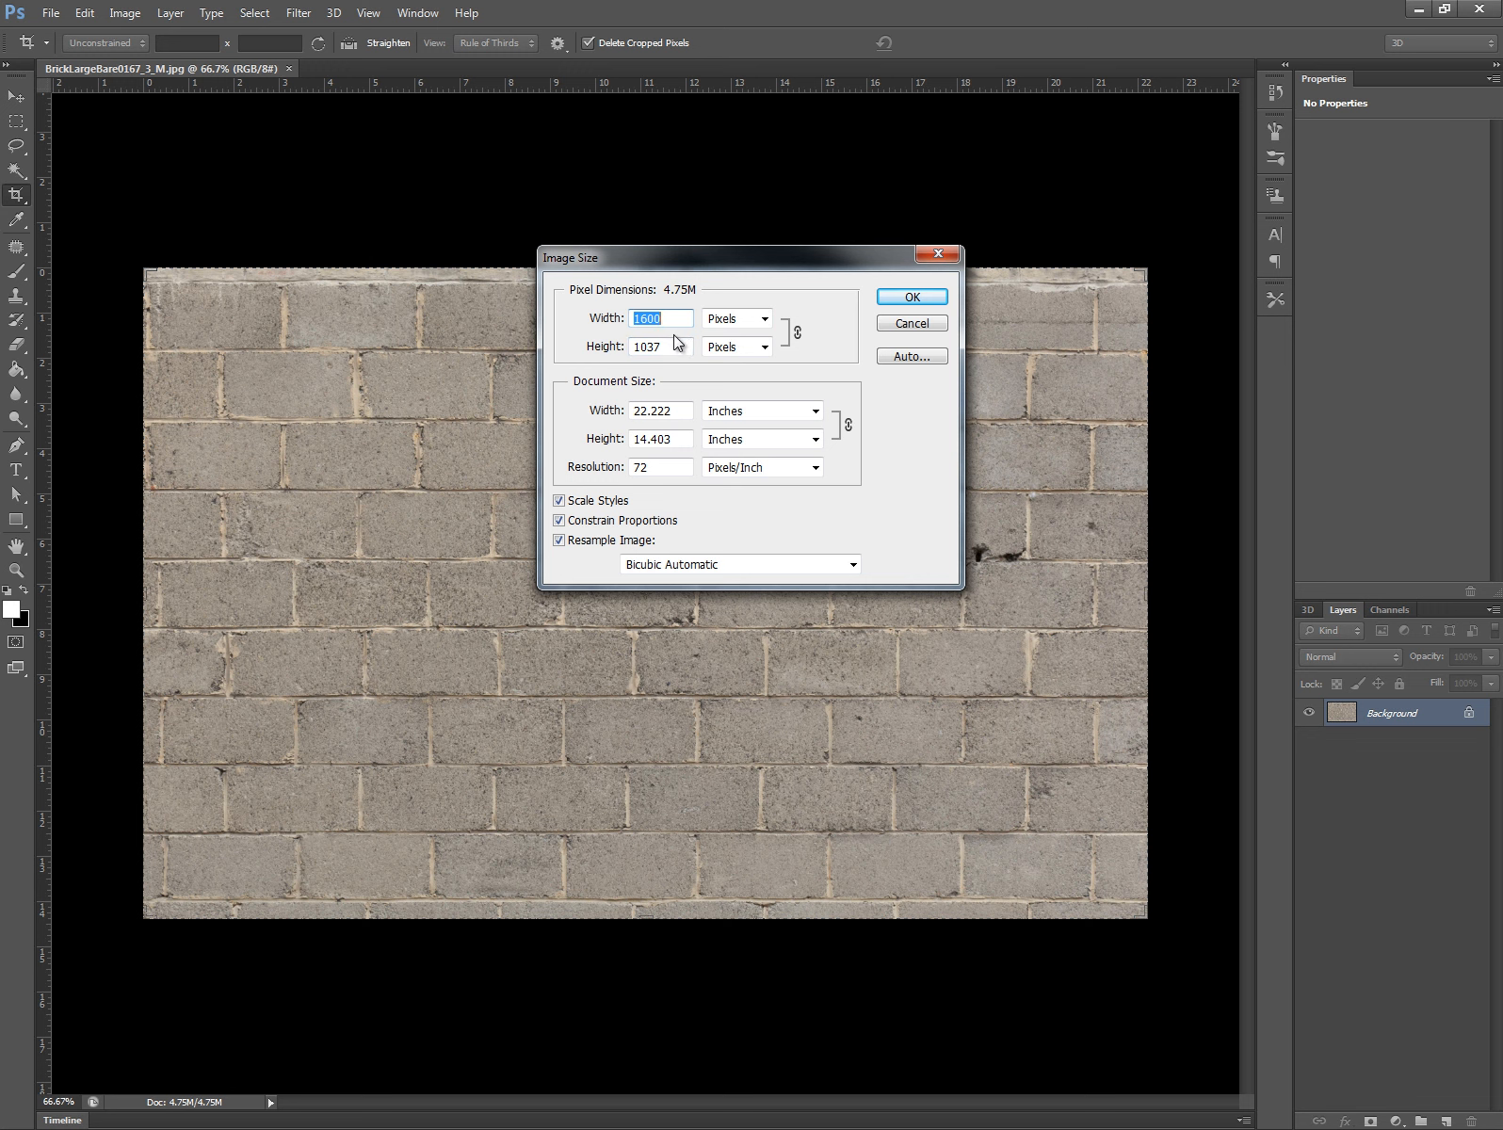
drag(732, 259, 754, 290)
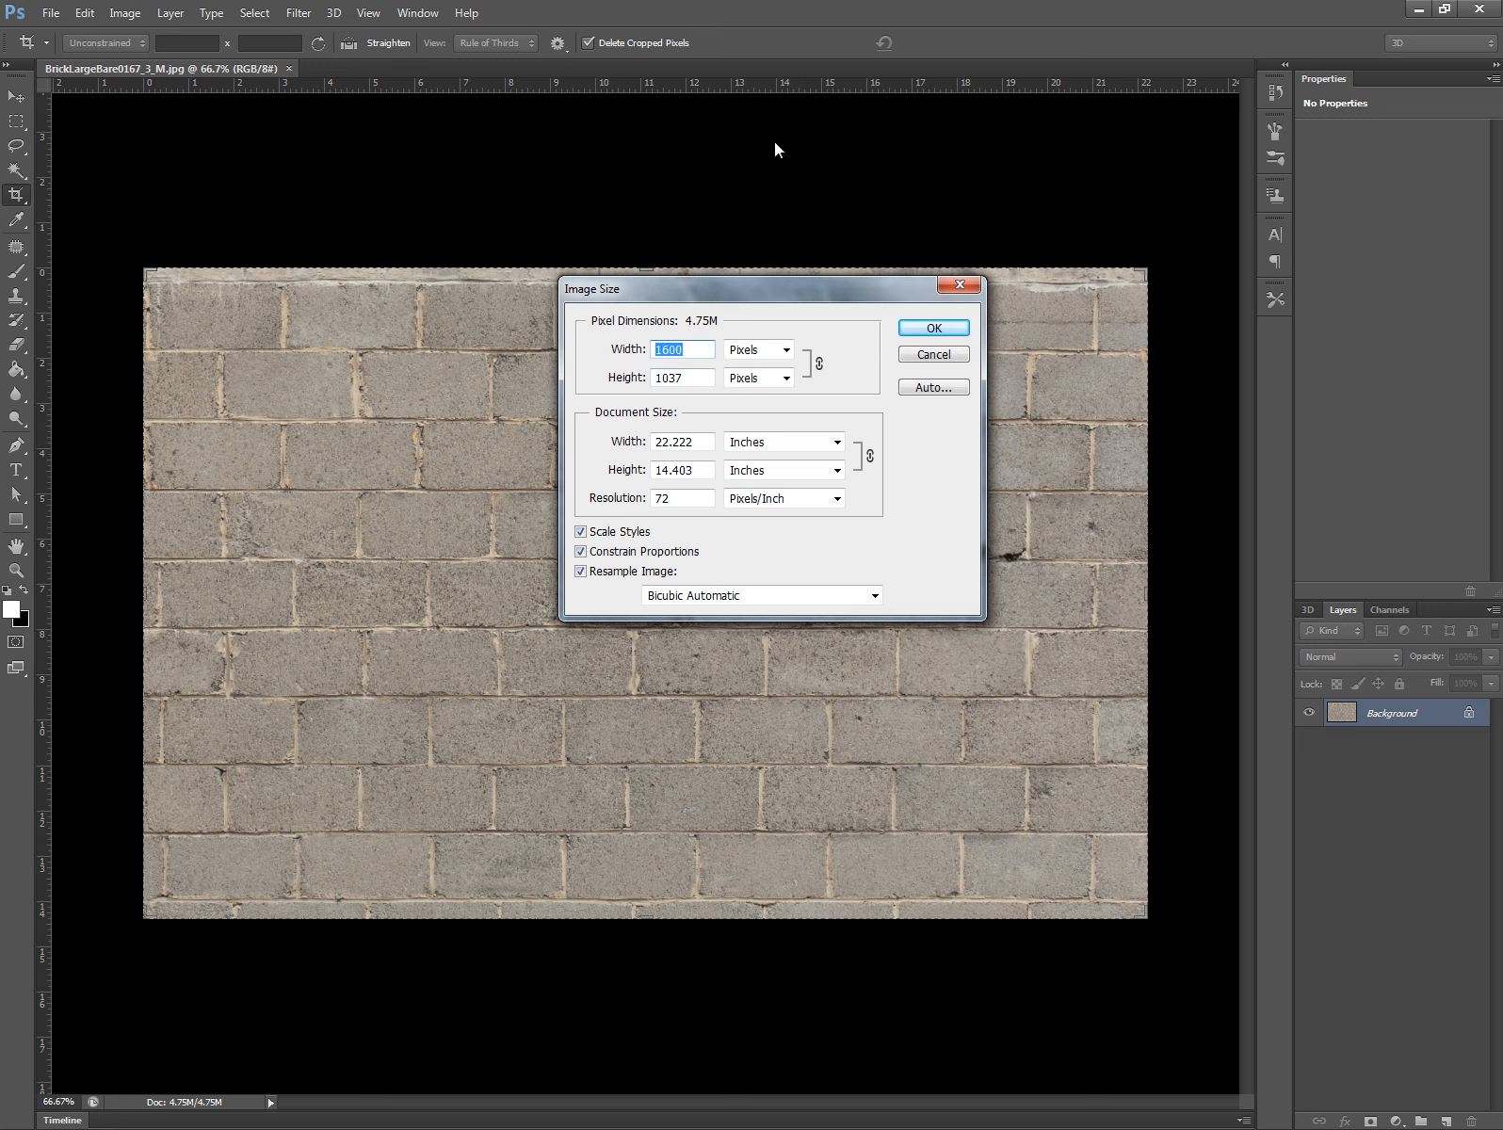
click(944, 285)
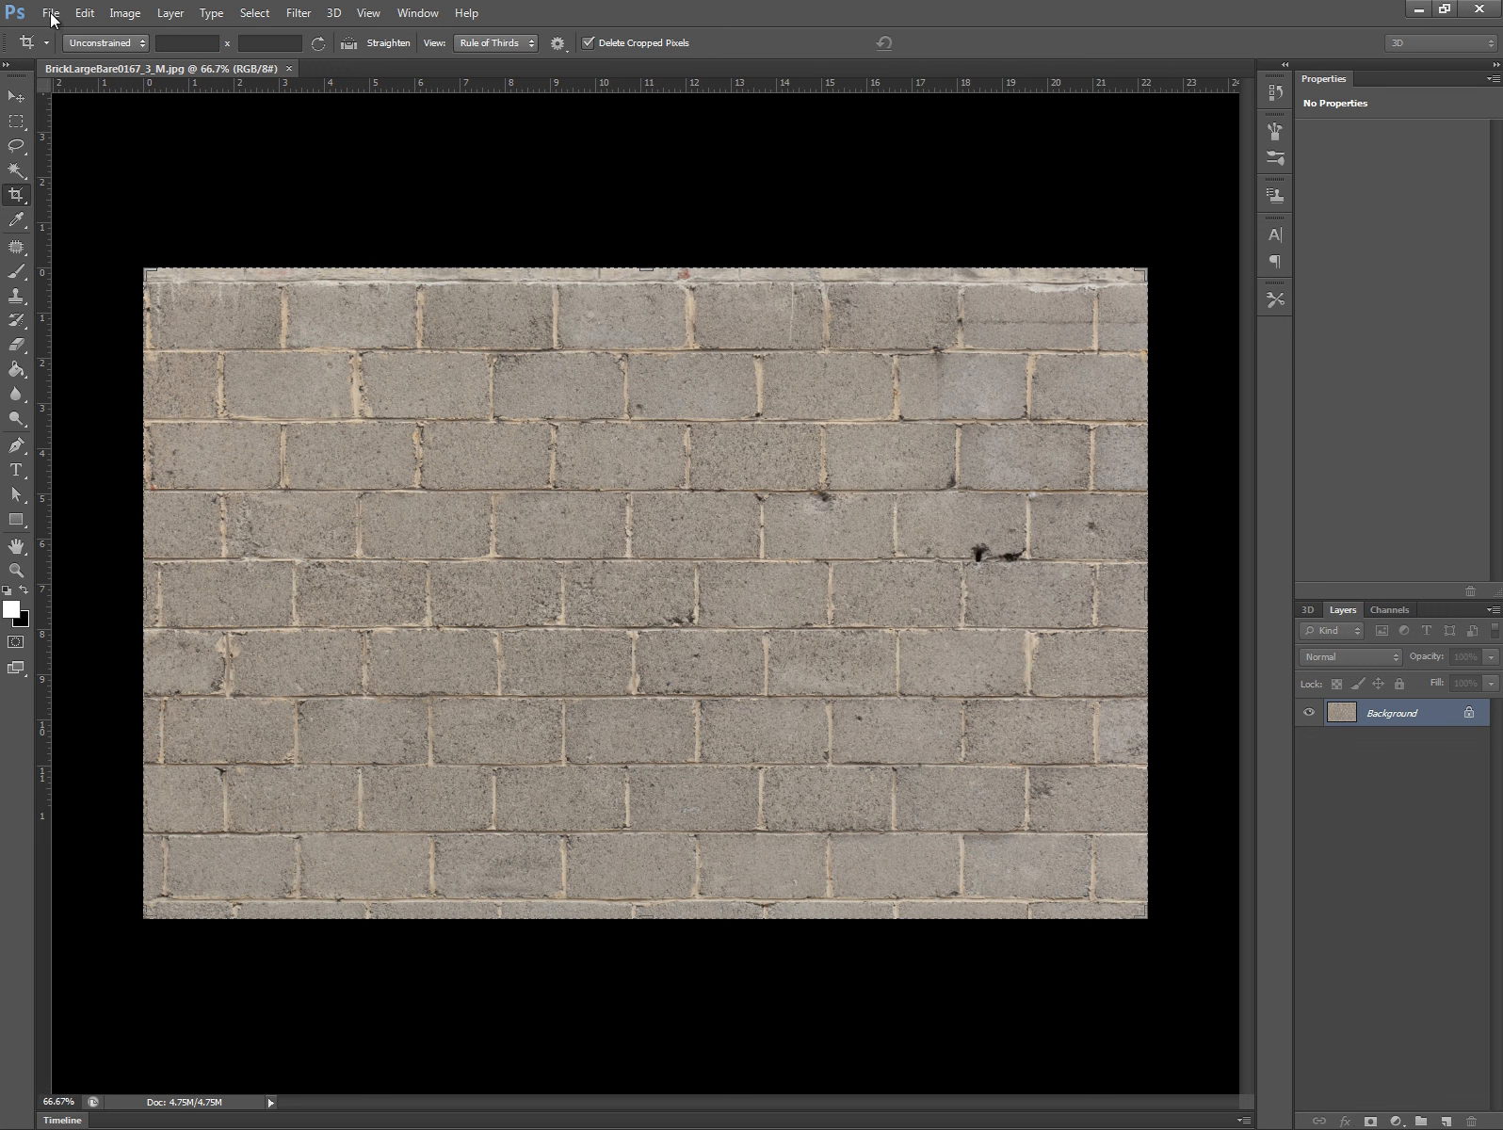
- Create a new blank document of 1024 by 1024 pixels
click(50, 14)
click(71, 31)
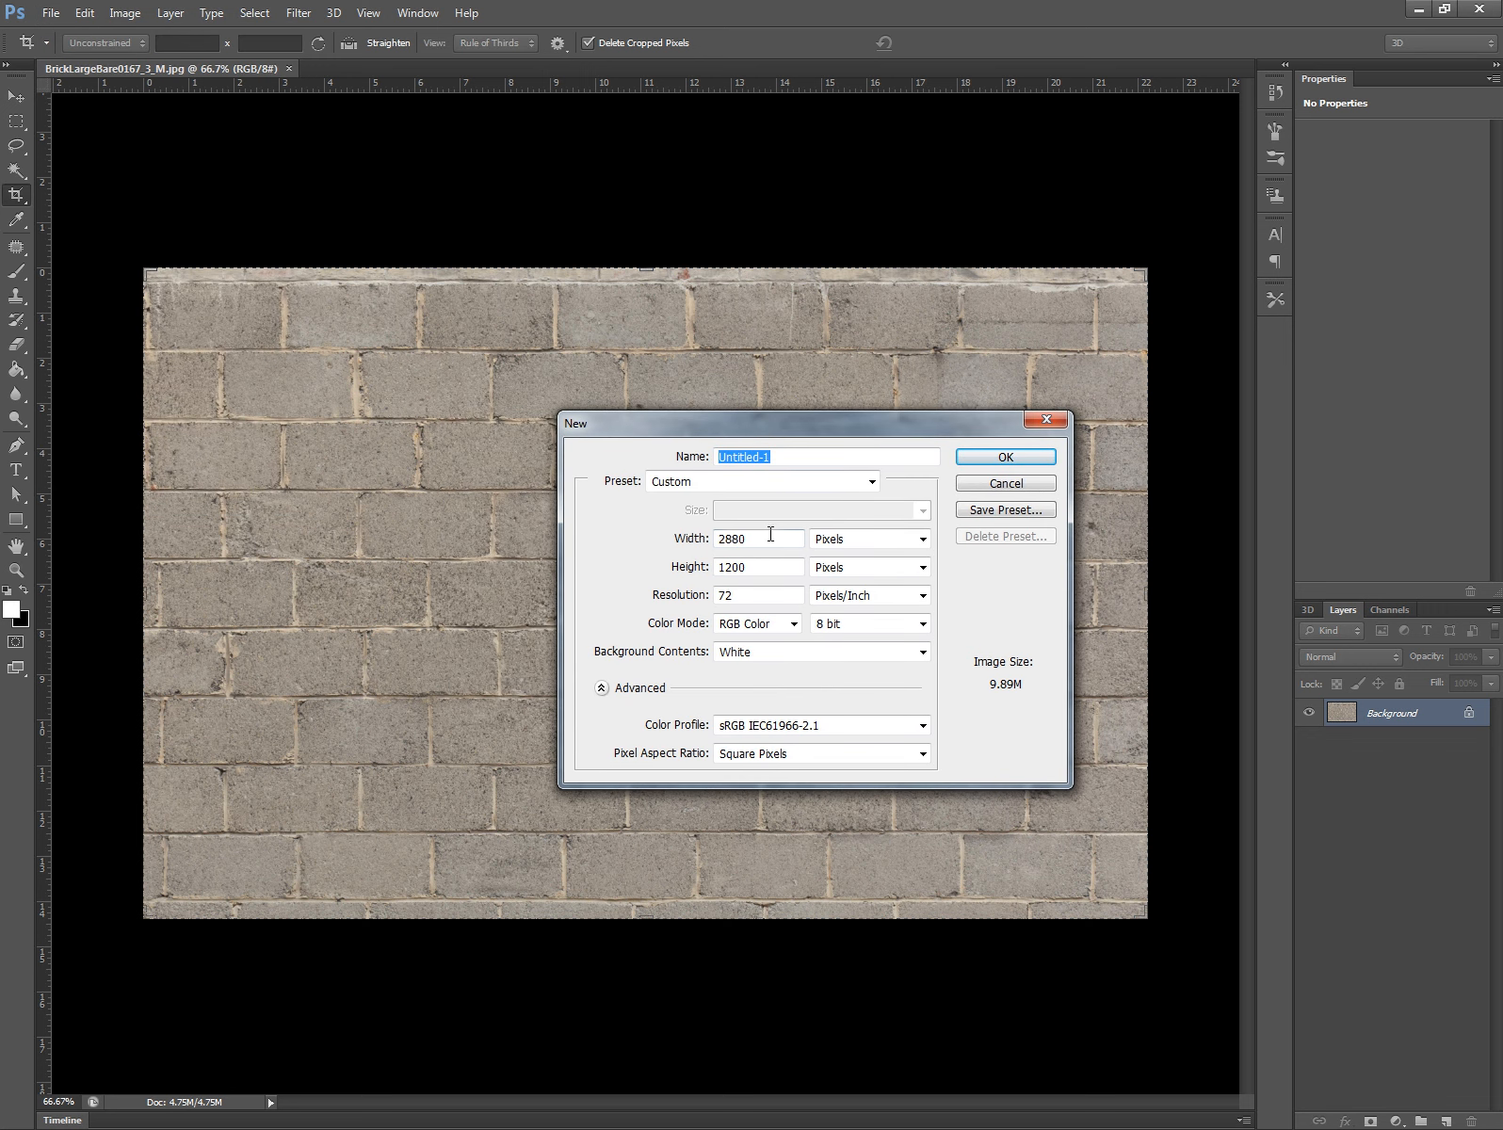
double_click(770, 534)
text(1024)
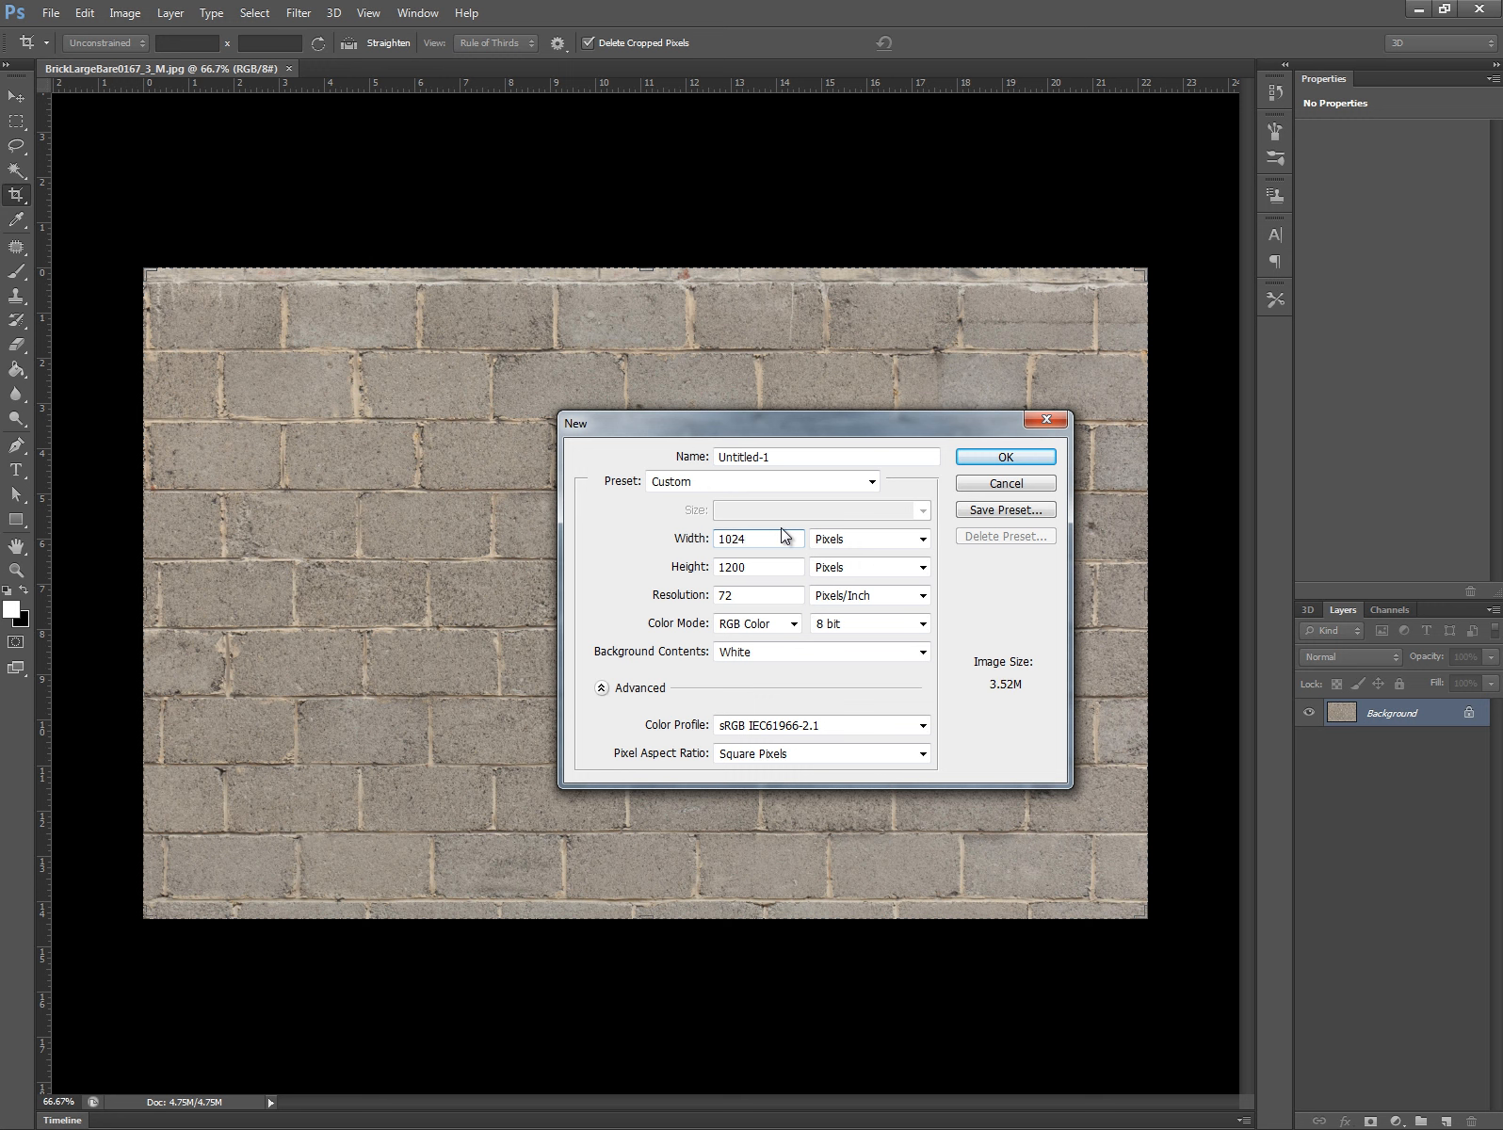
key(Tab)
text(10)
click(1000, 458)
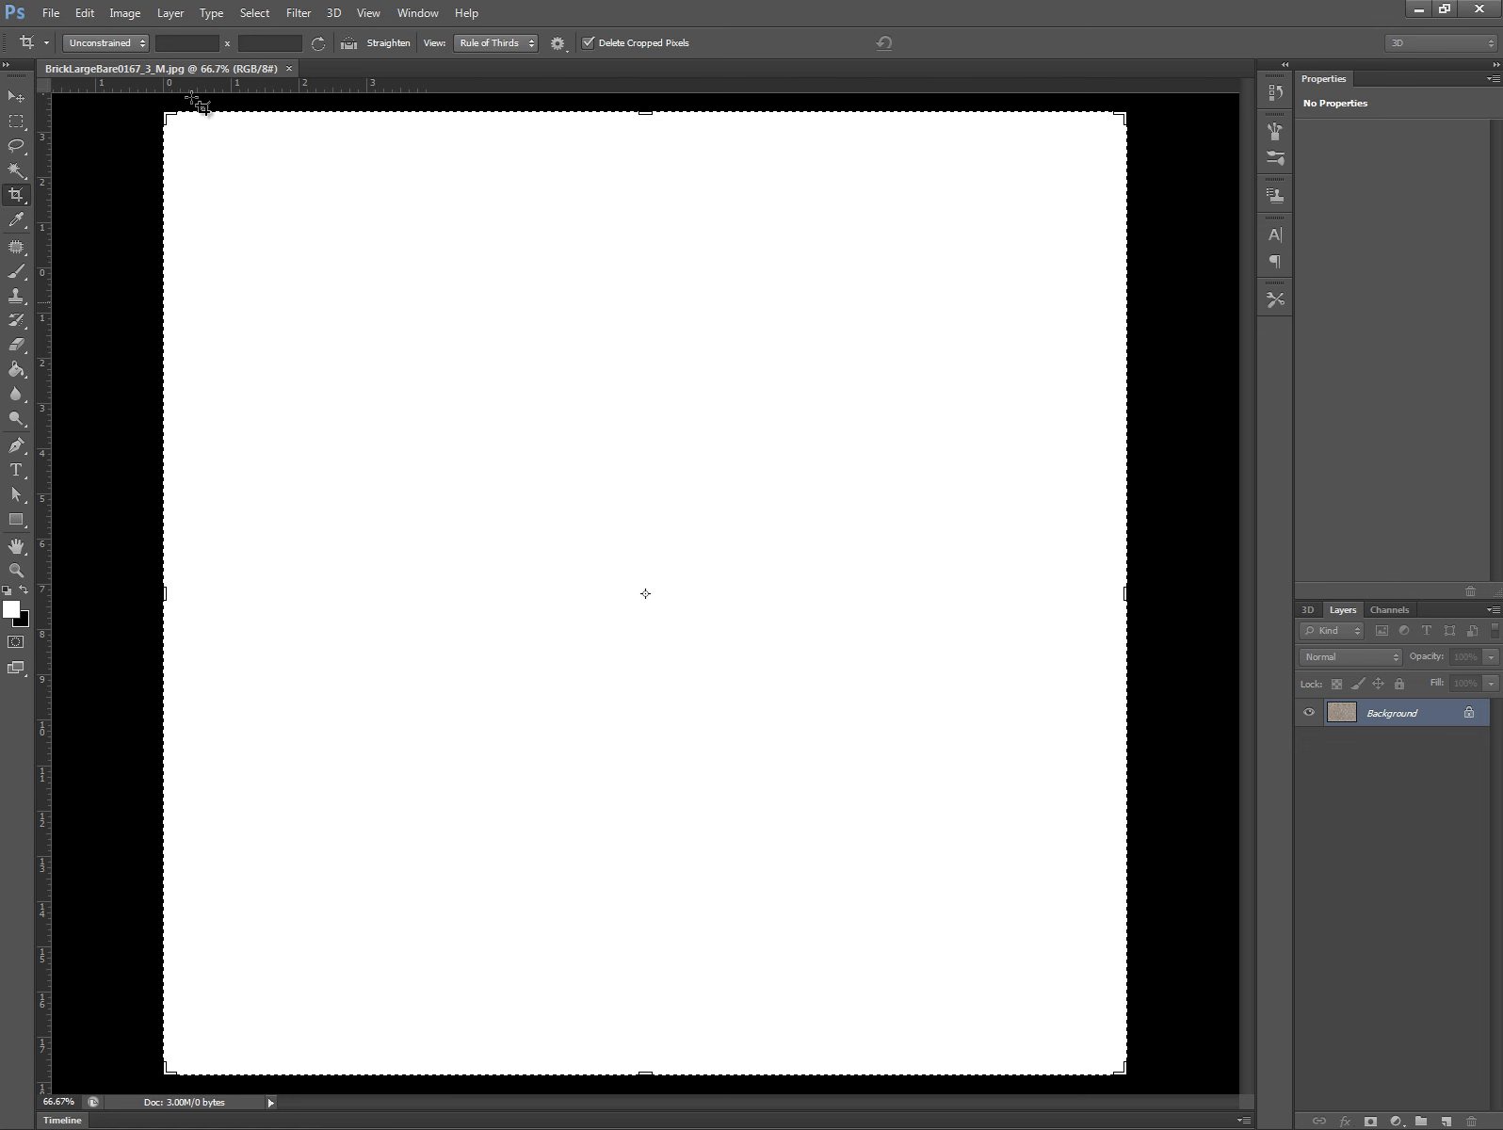
click(643, 392)
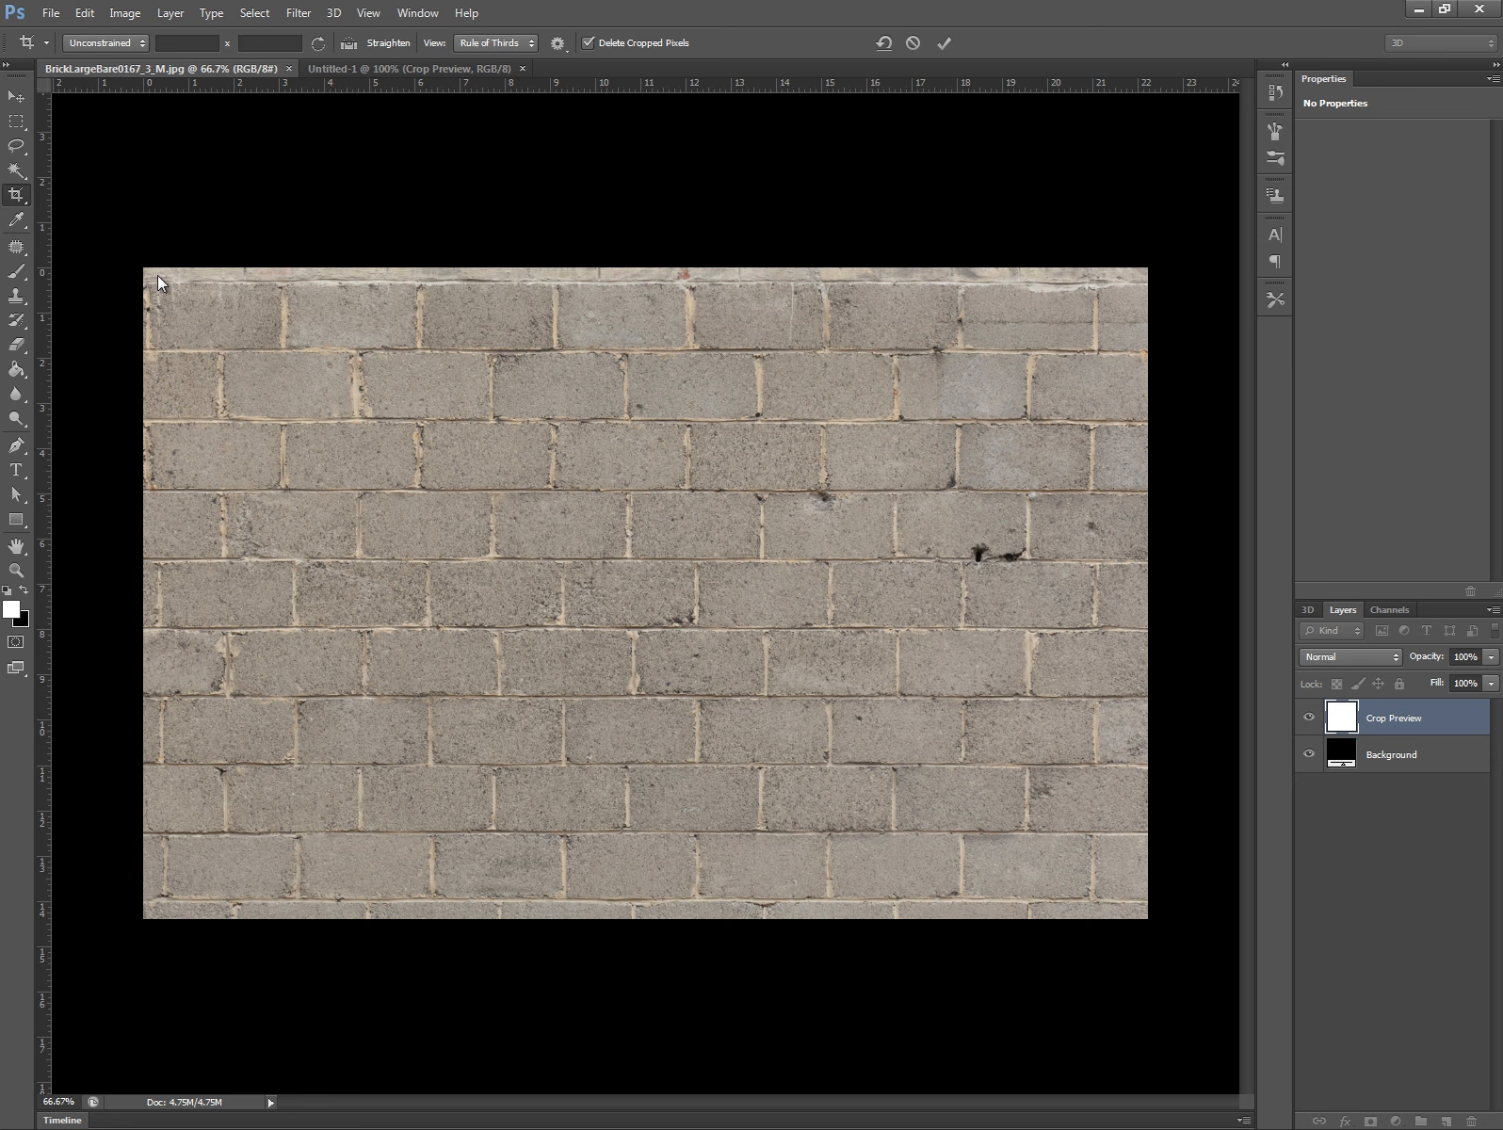
drag(157, 275, 341, 483)
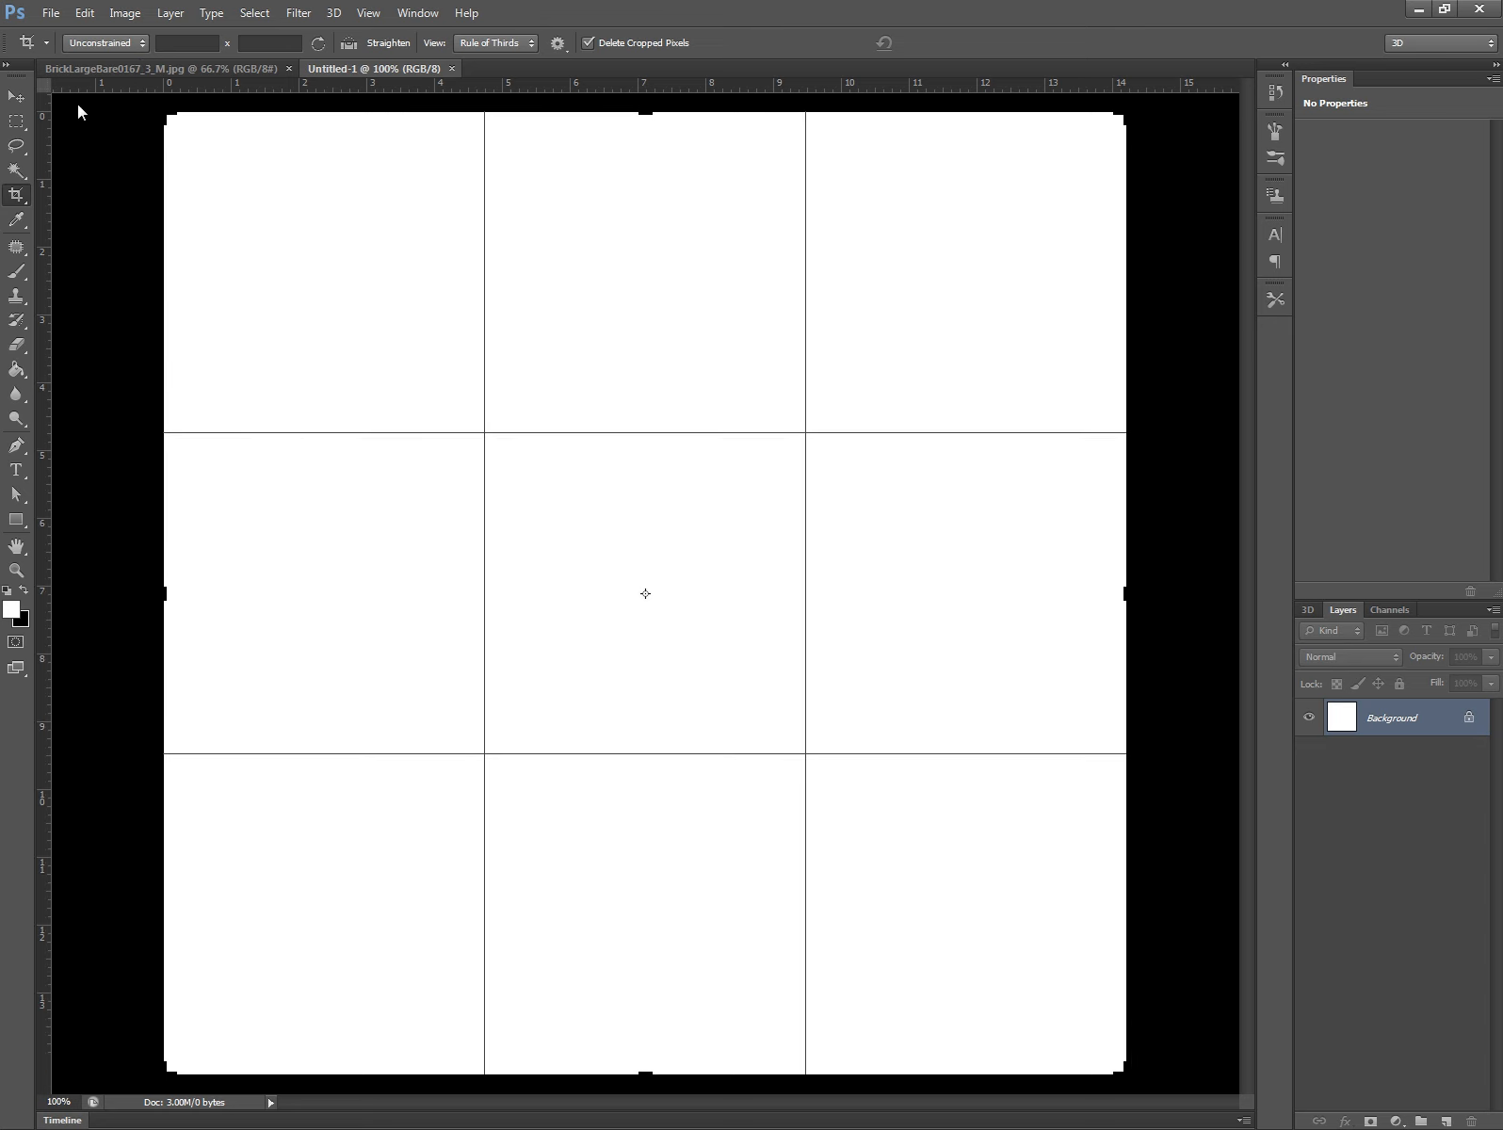
click(130, 72)
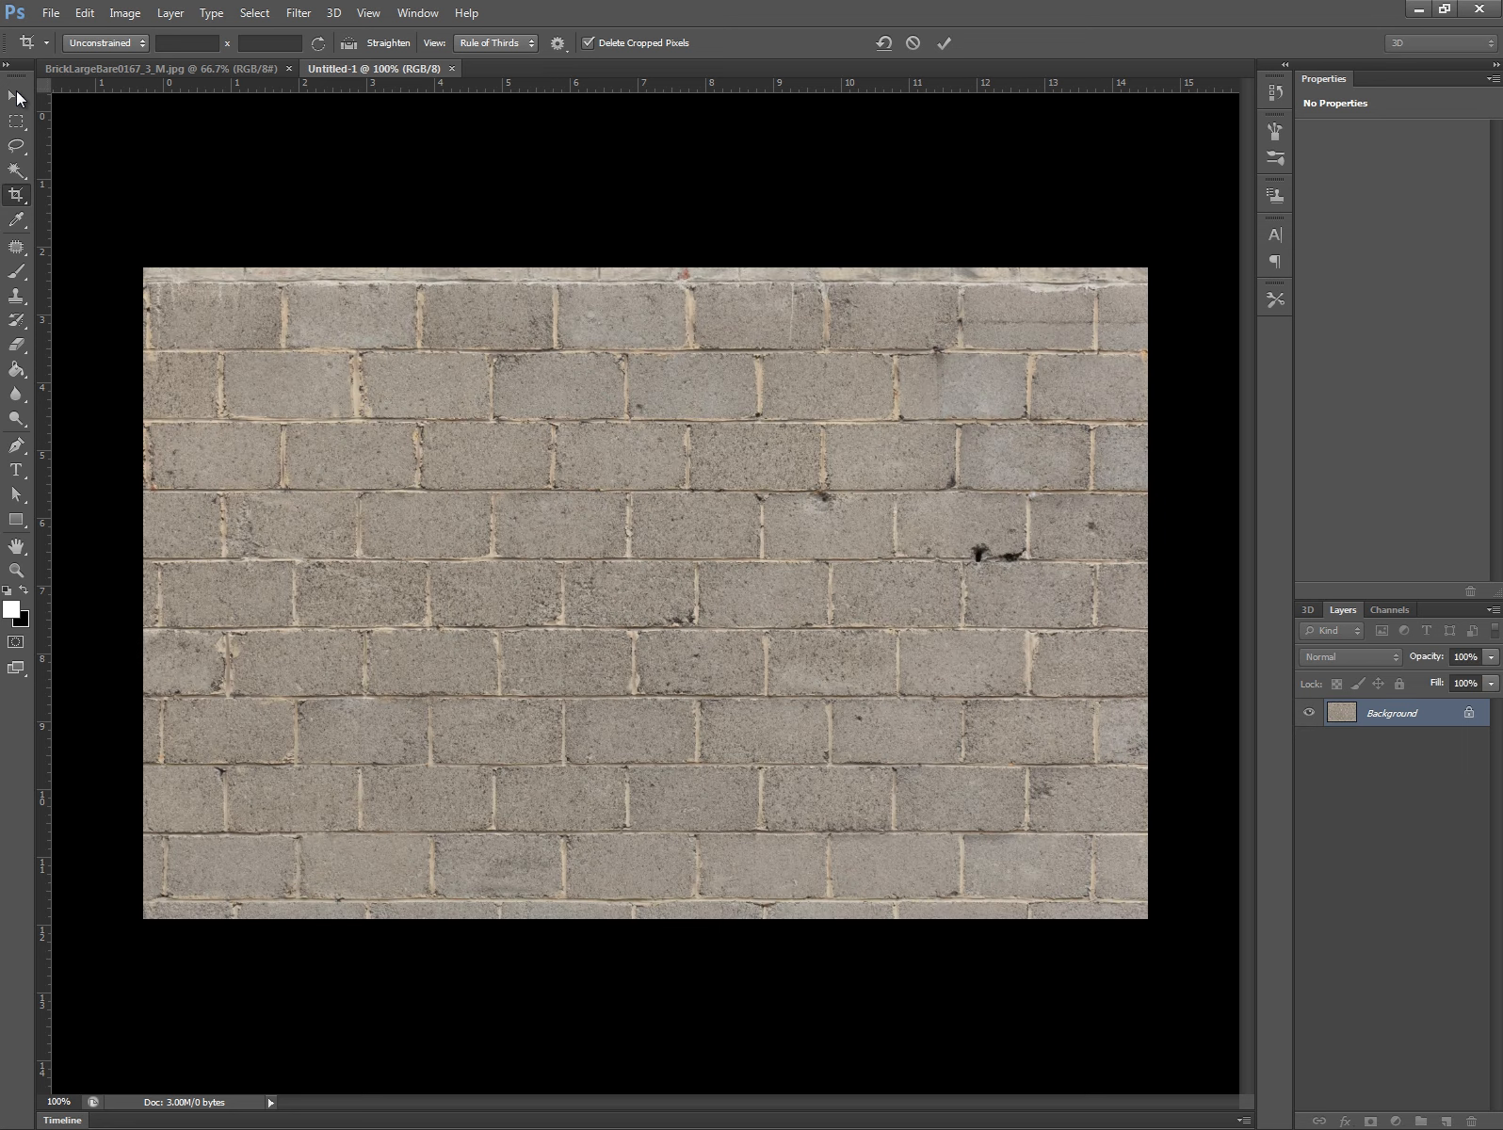
- In the brick photo, marquee-select a square area about three blocks wide and six rows high, starting at the second full row
click(137, 66)
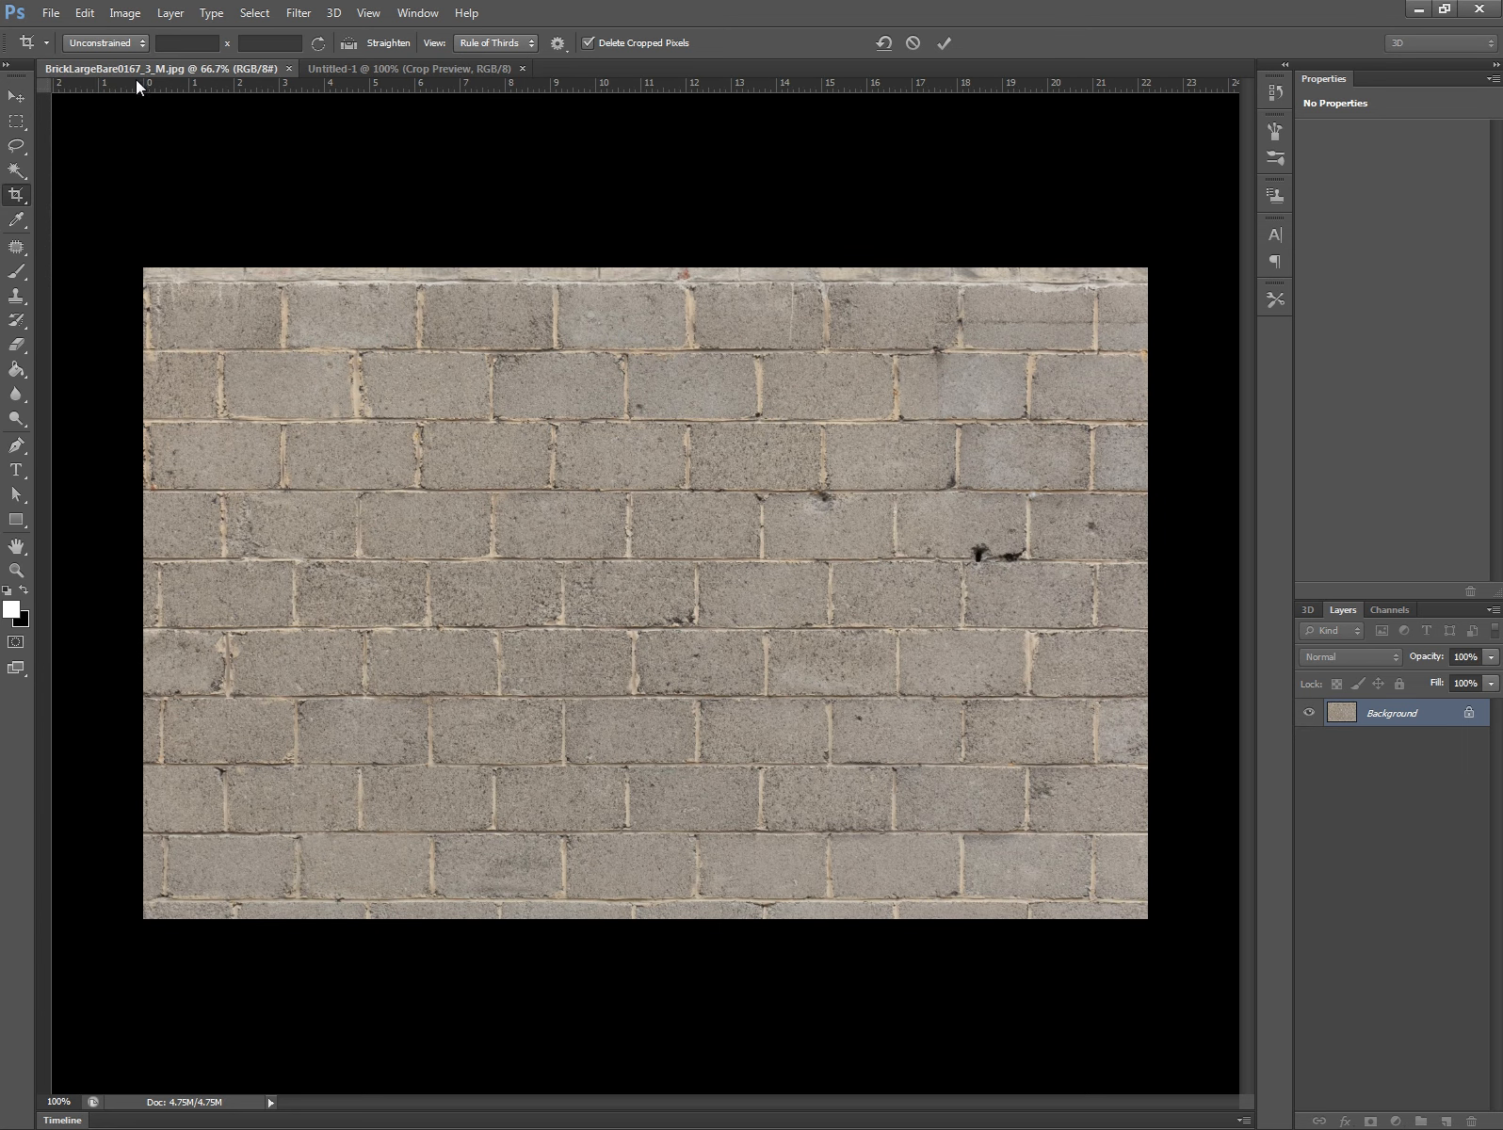
click(13, 125)
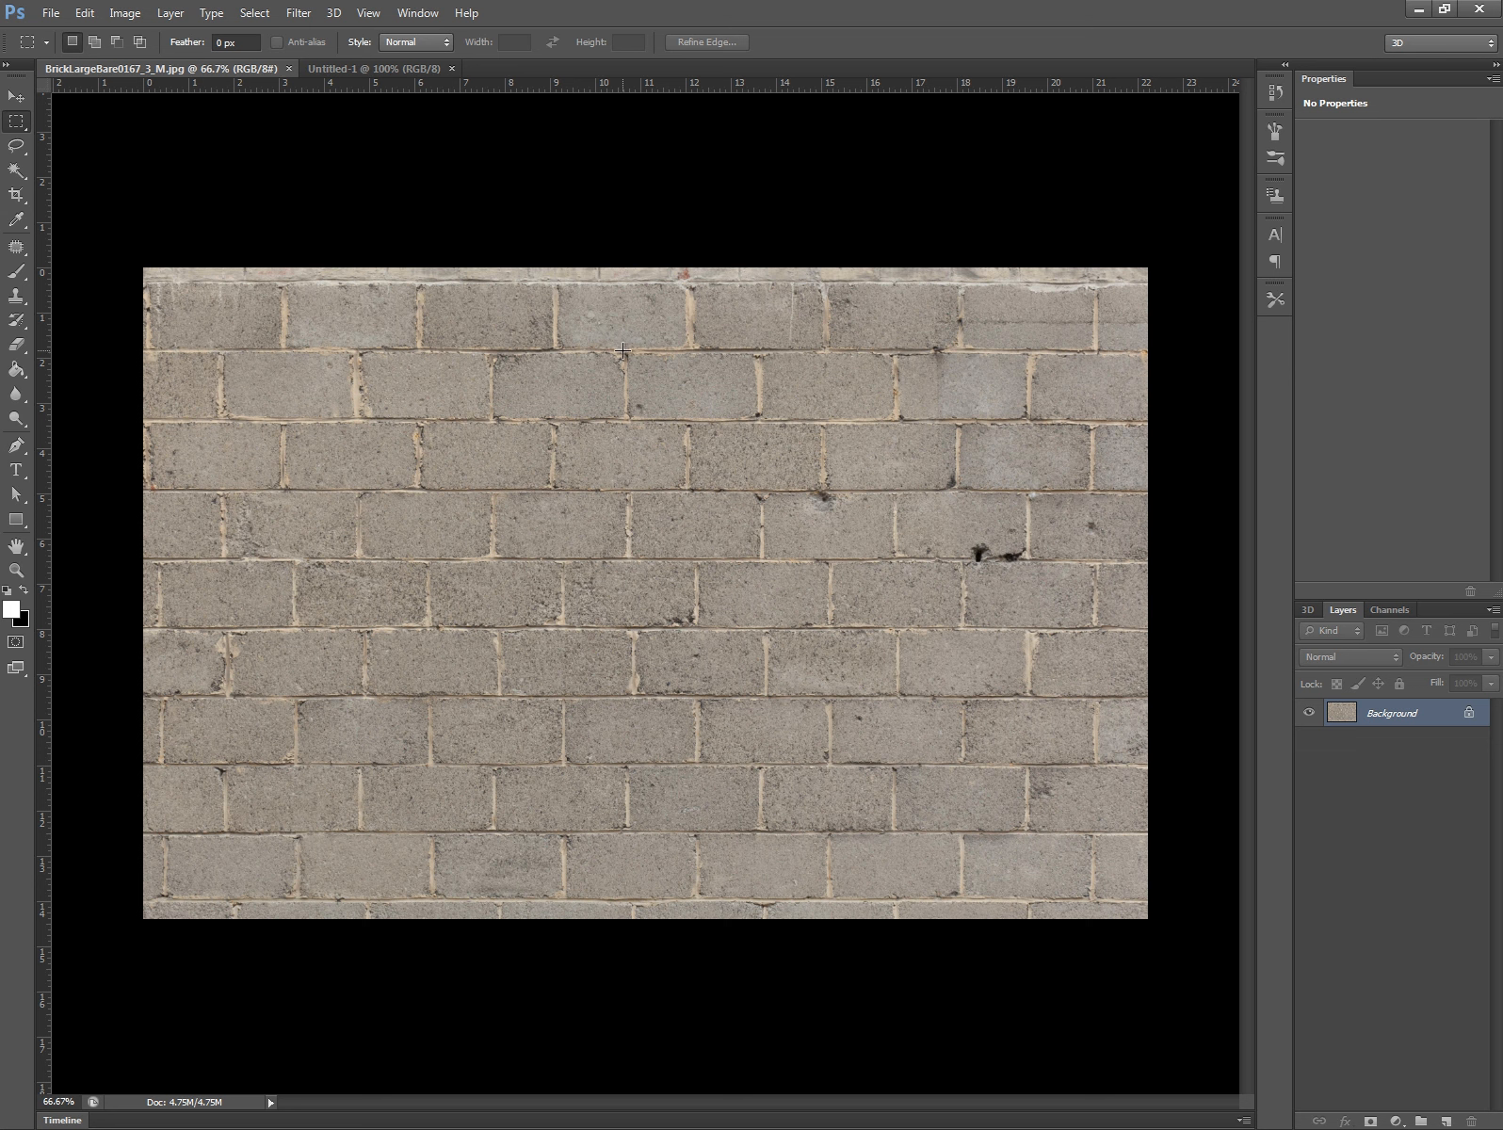
drag(623, 349, 226, 696)
drag(611, 457, 458, 354)
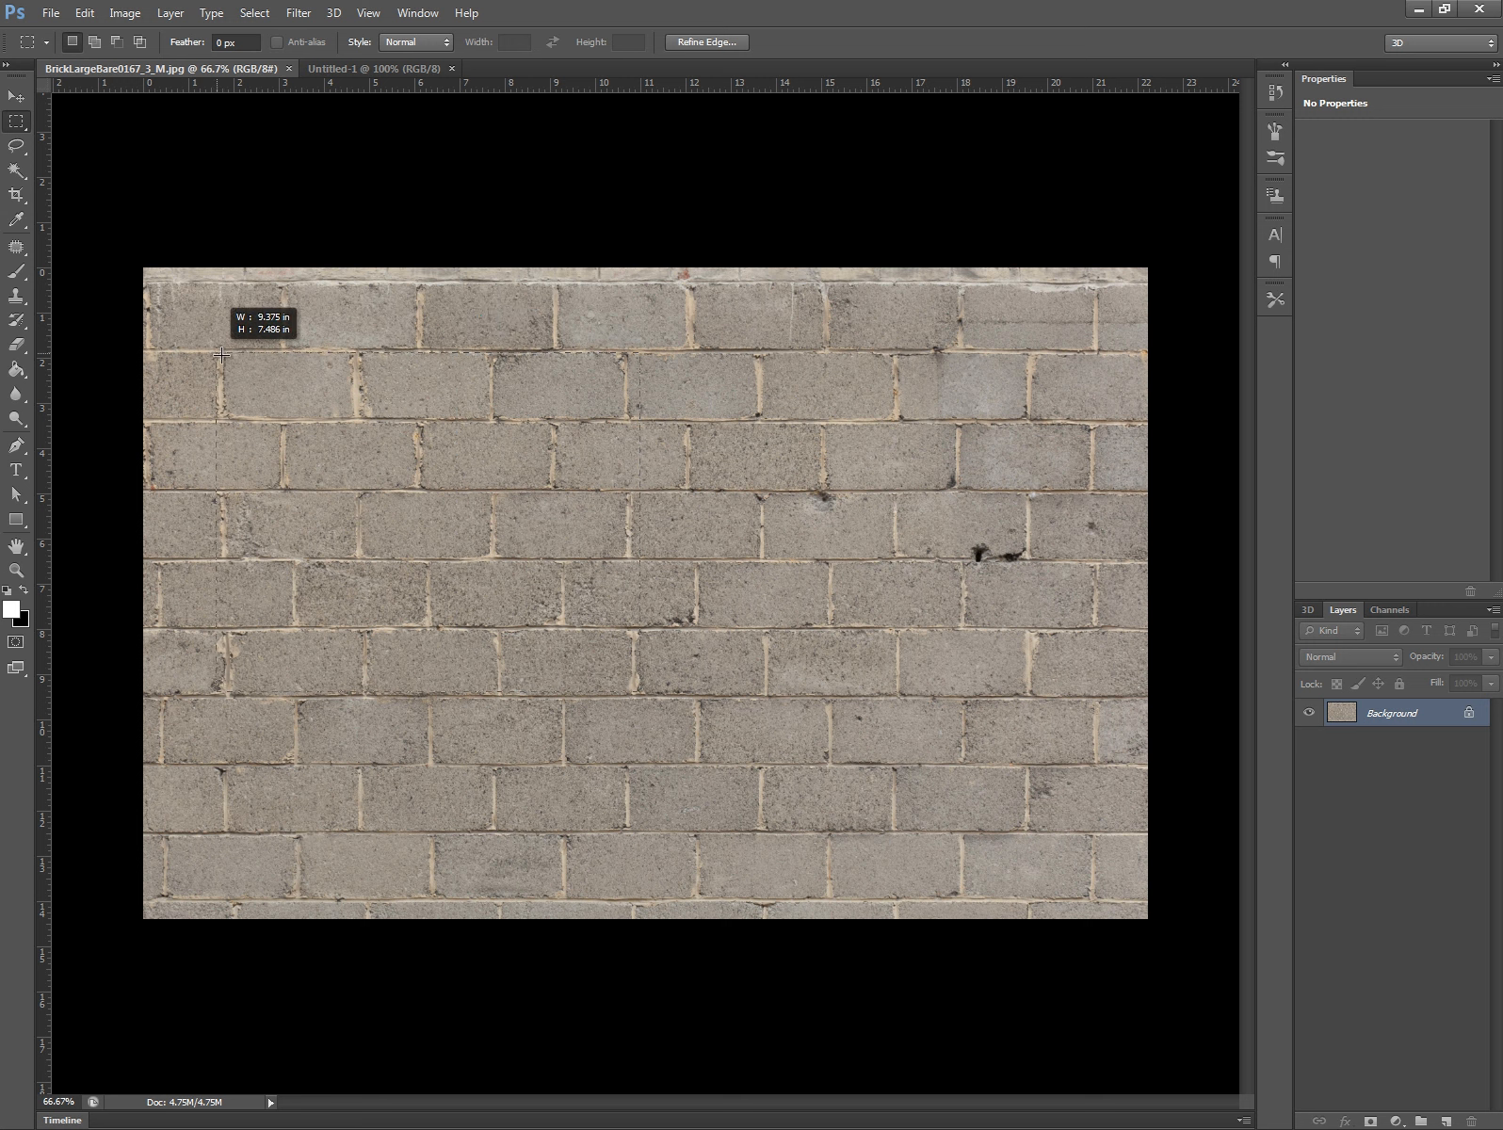
drag(220, 354, 220, 354)
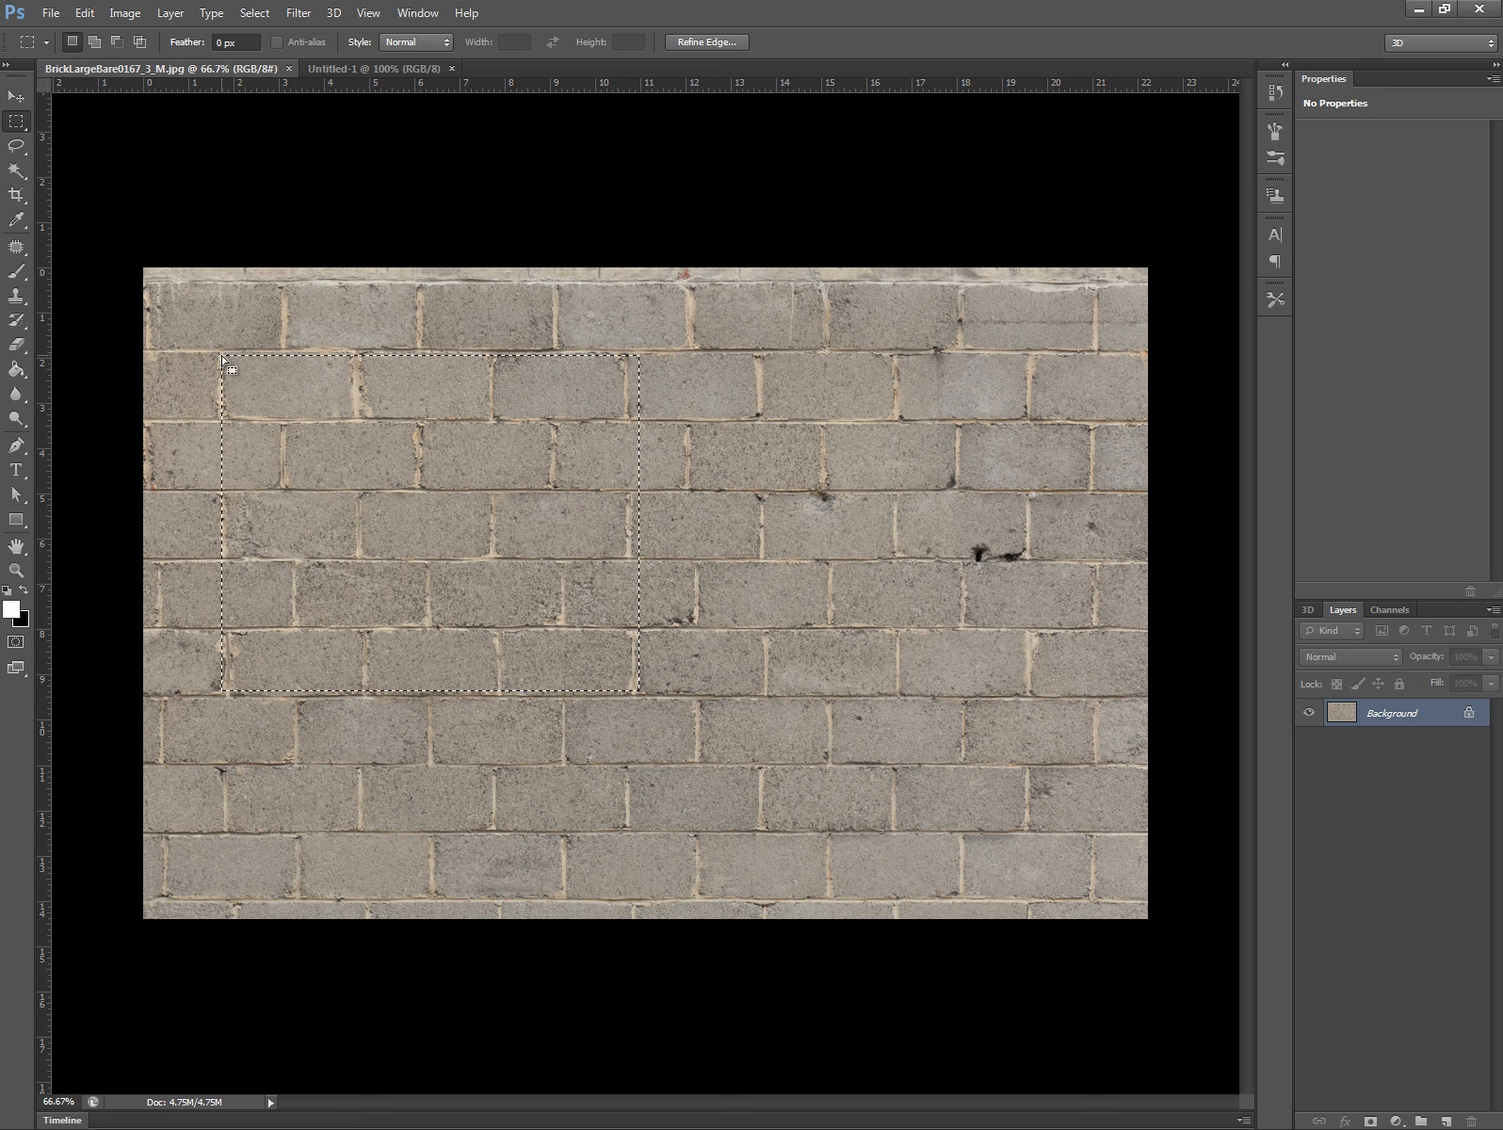
click(229, 354)
drag(275, 427, 781, 761)
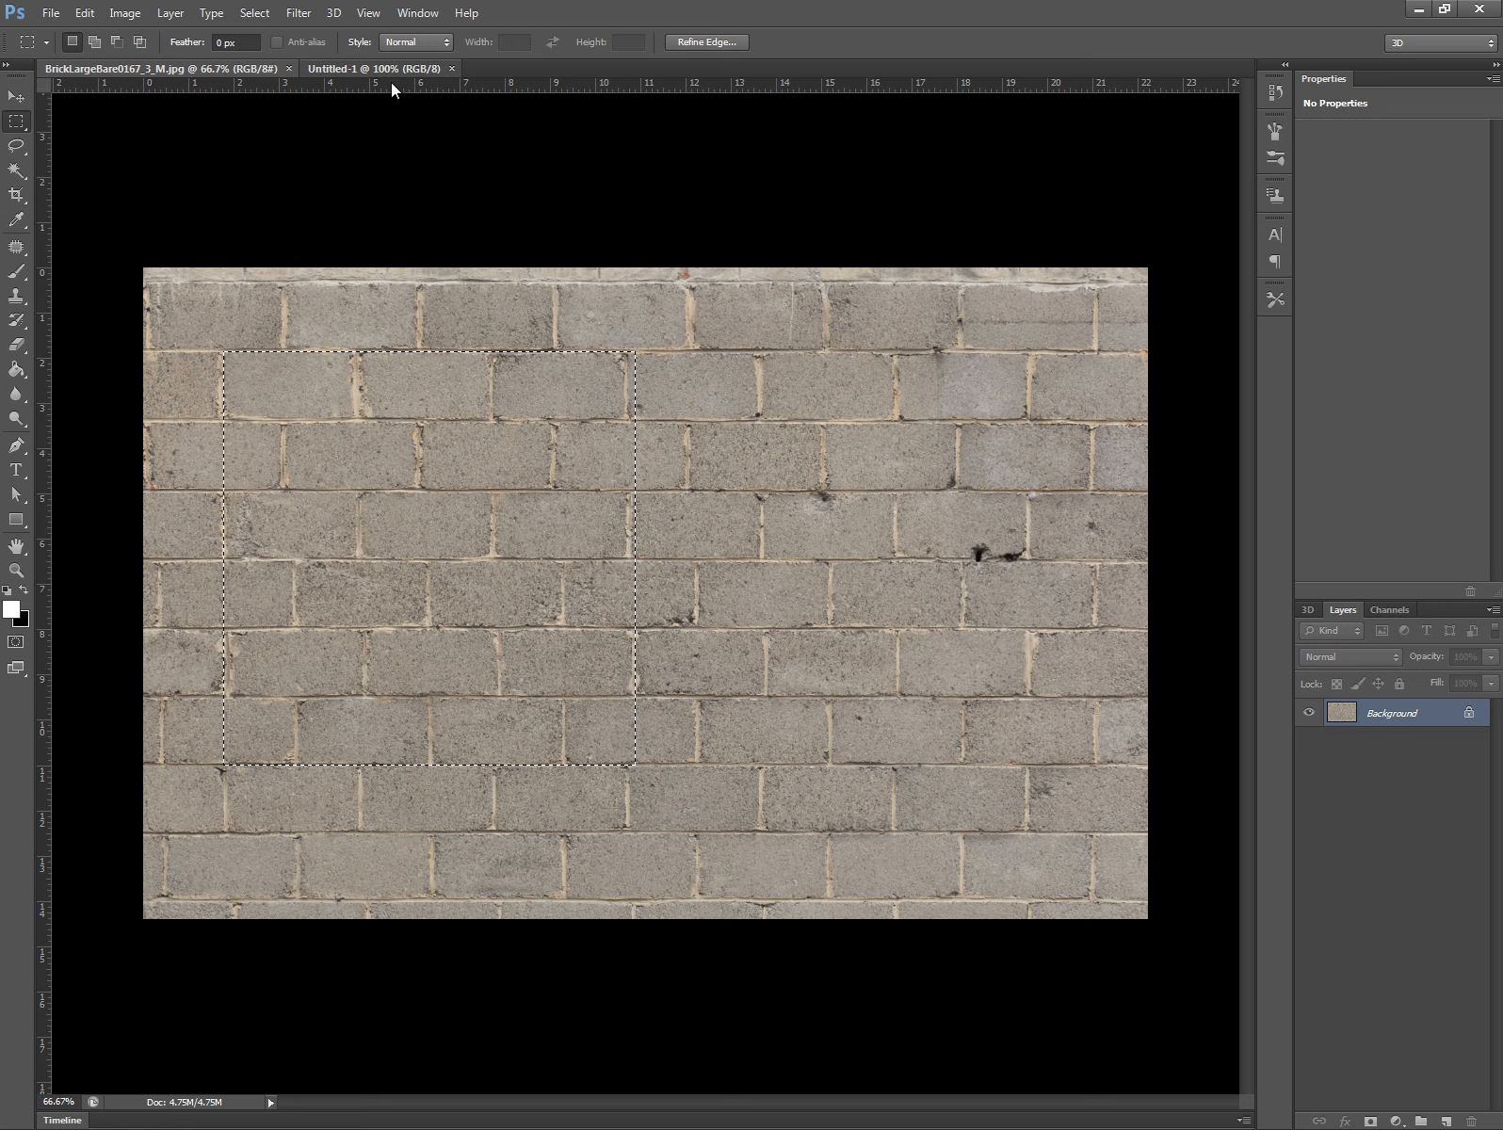
- Paste a copy of the selected bricks into Untitled-1 and scale it up to fill the whole canvas
click(365, 67)
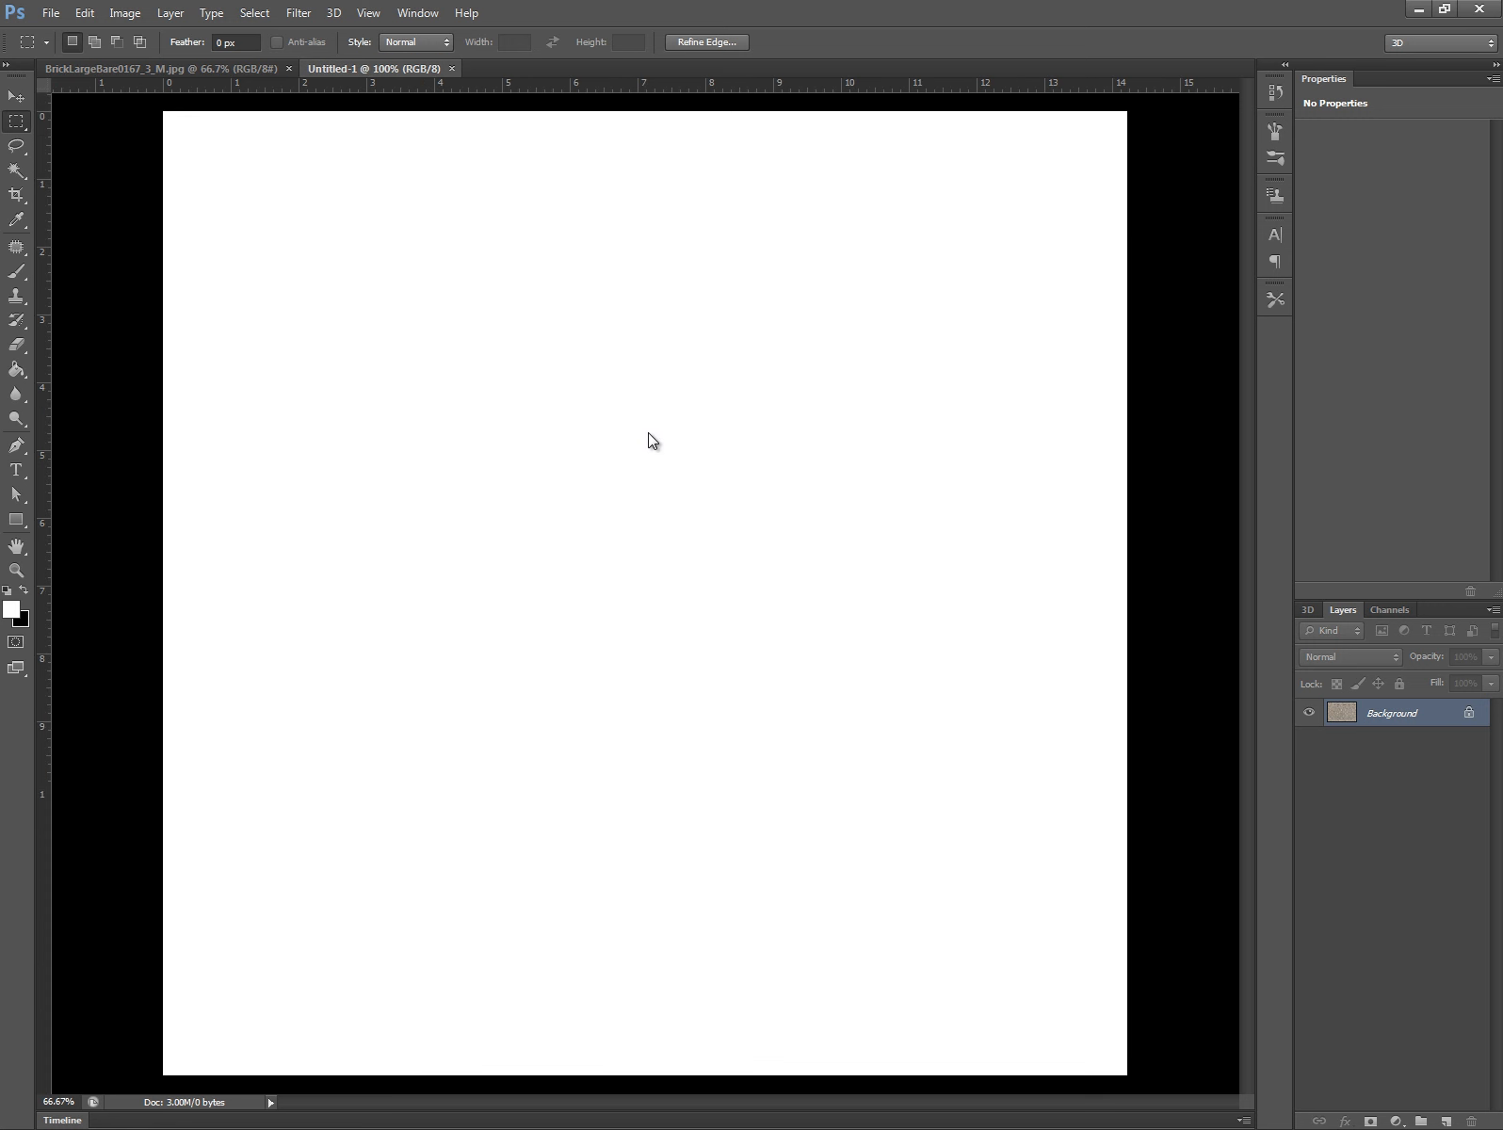
key(ctrl+v)
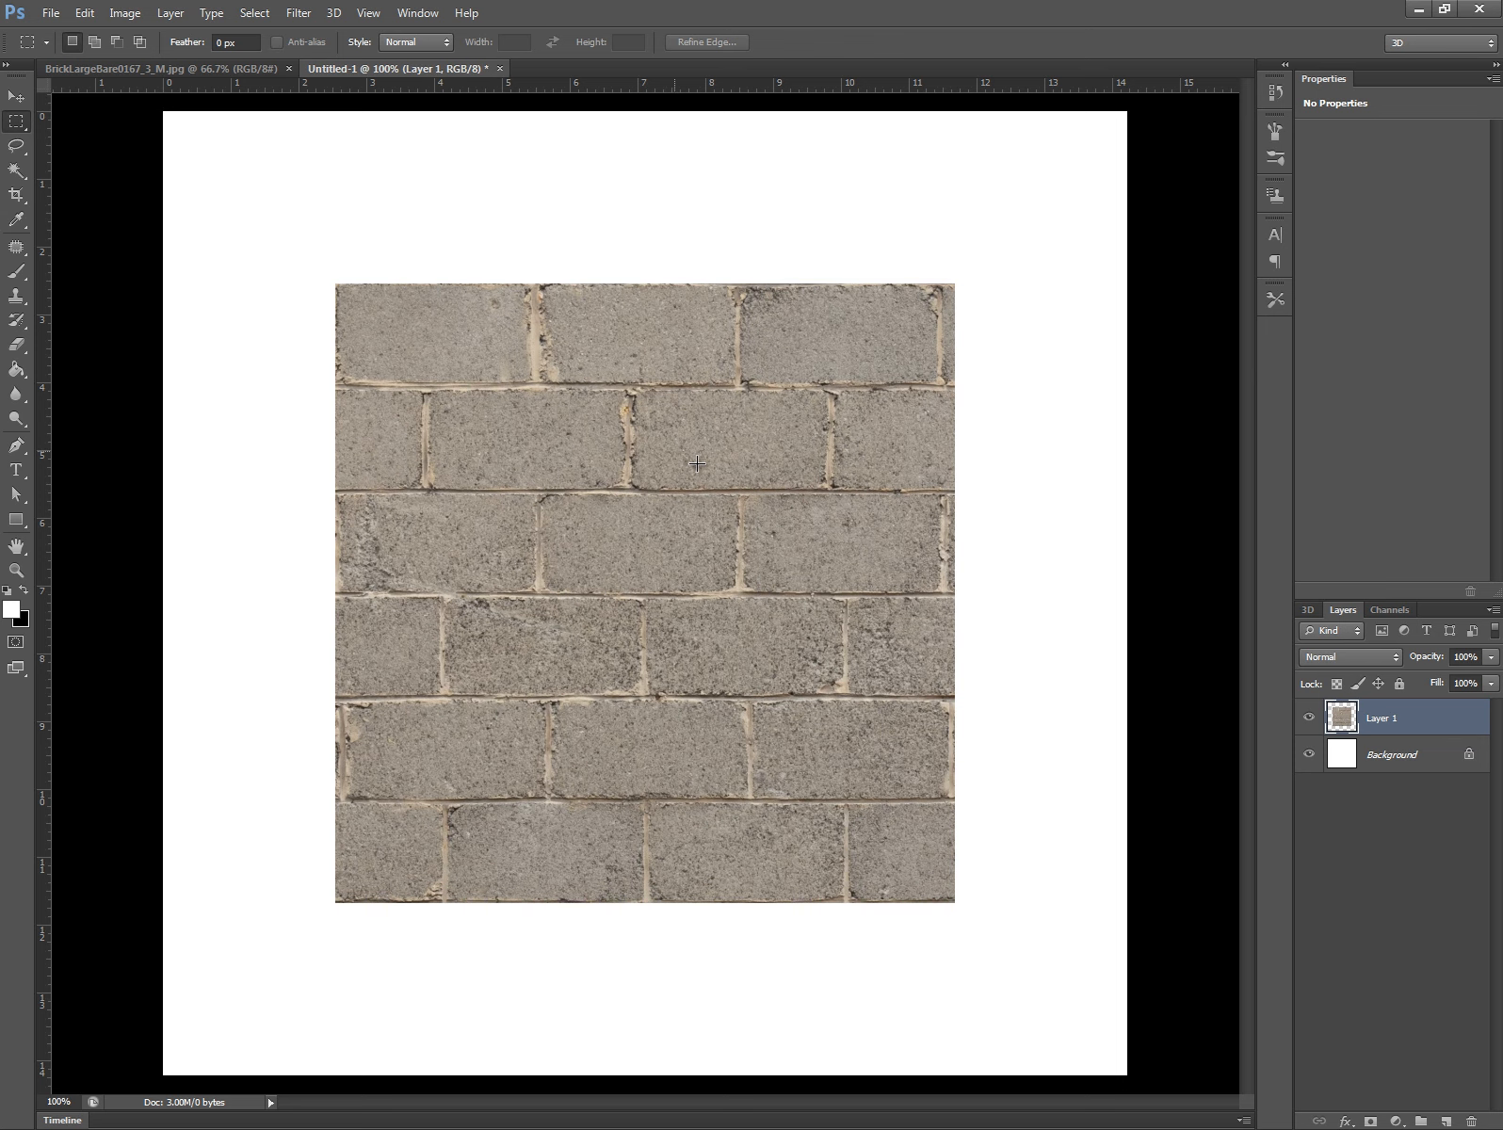
key(z)
alt+click(758, 557)
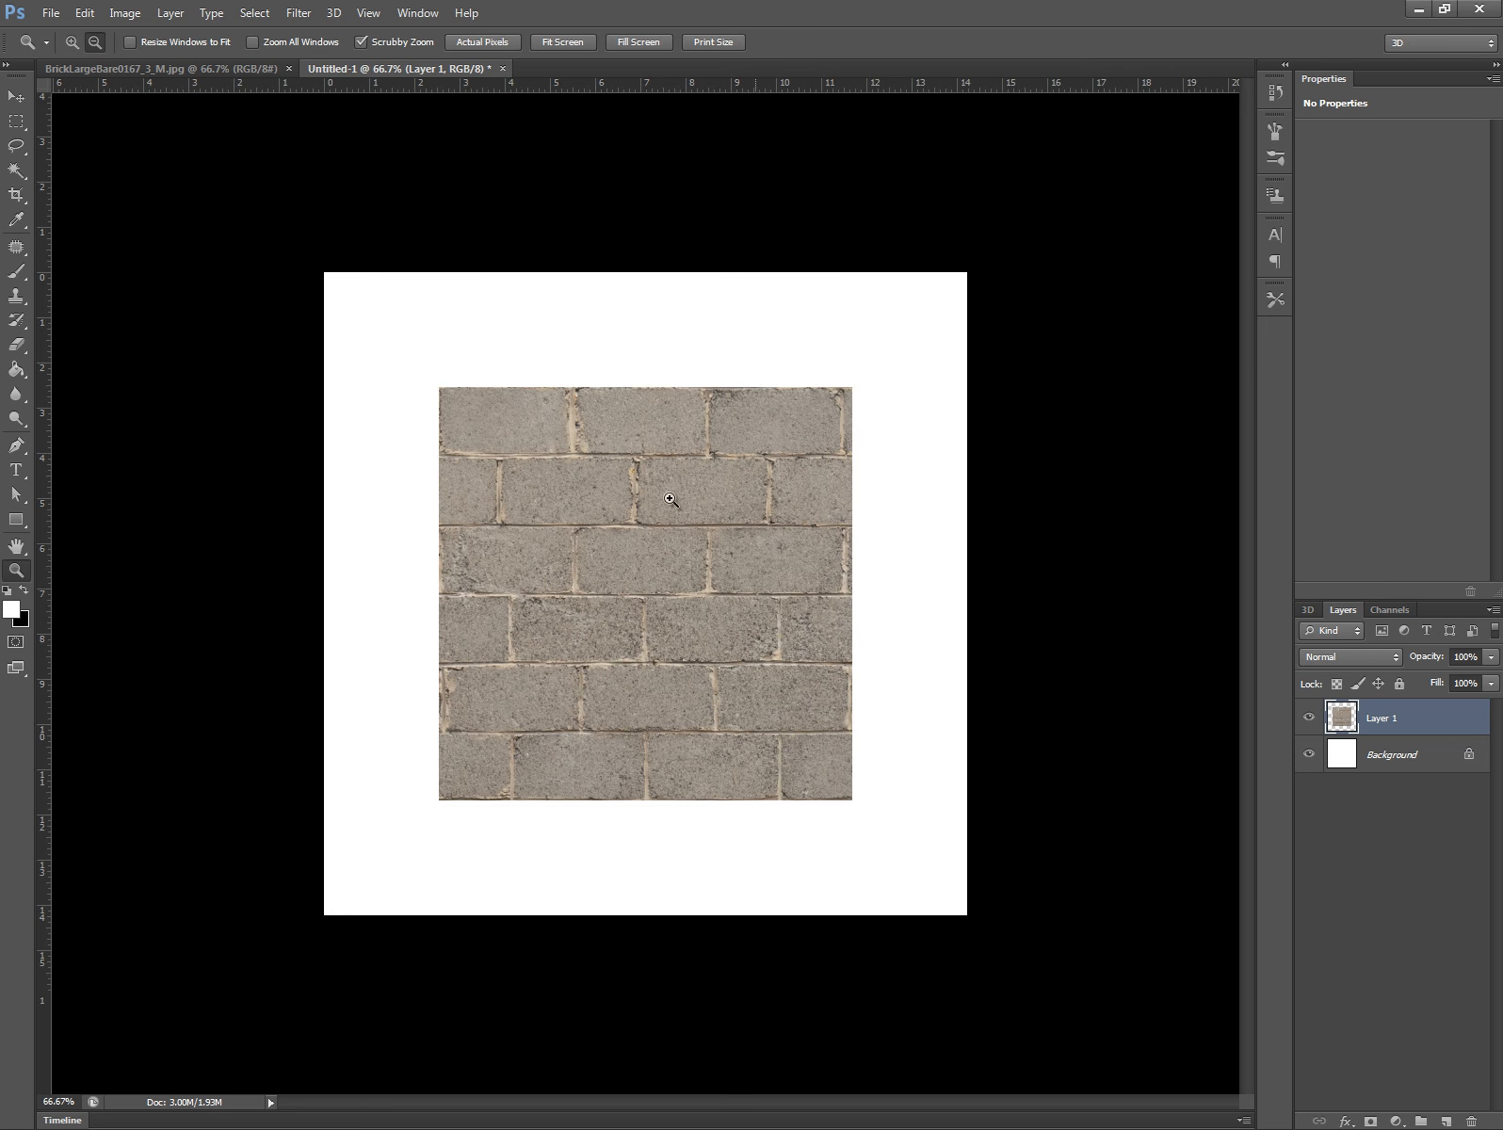
click(723, 589)
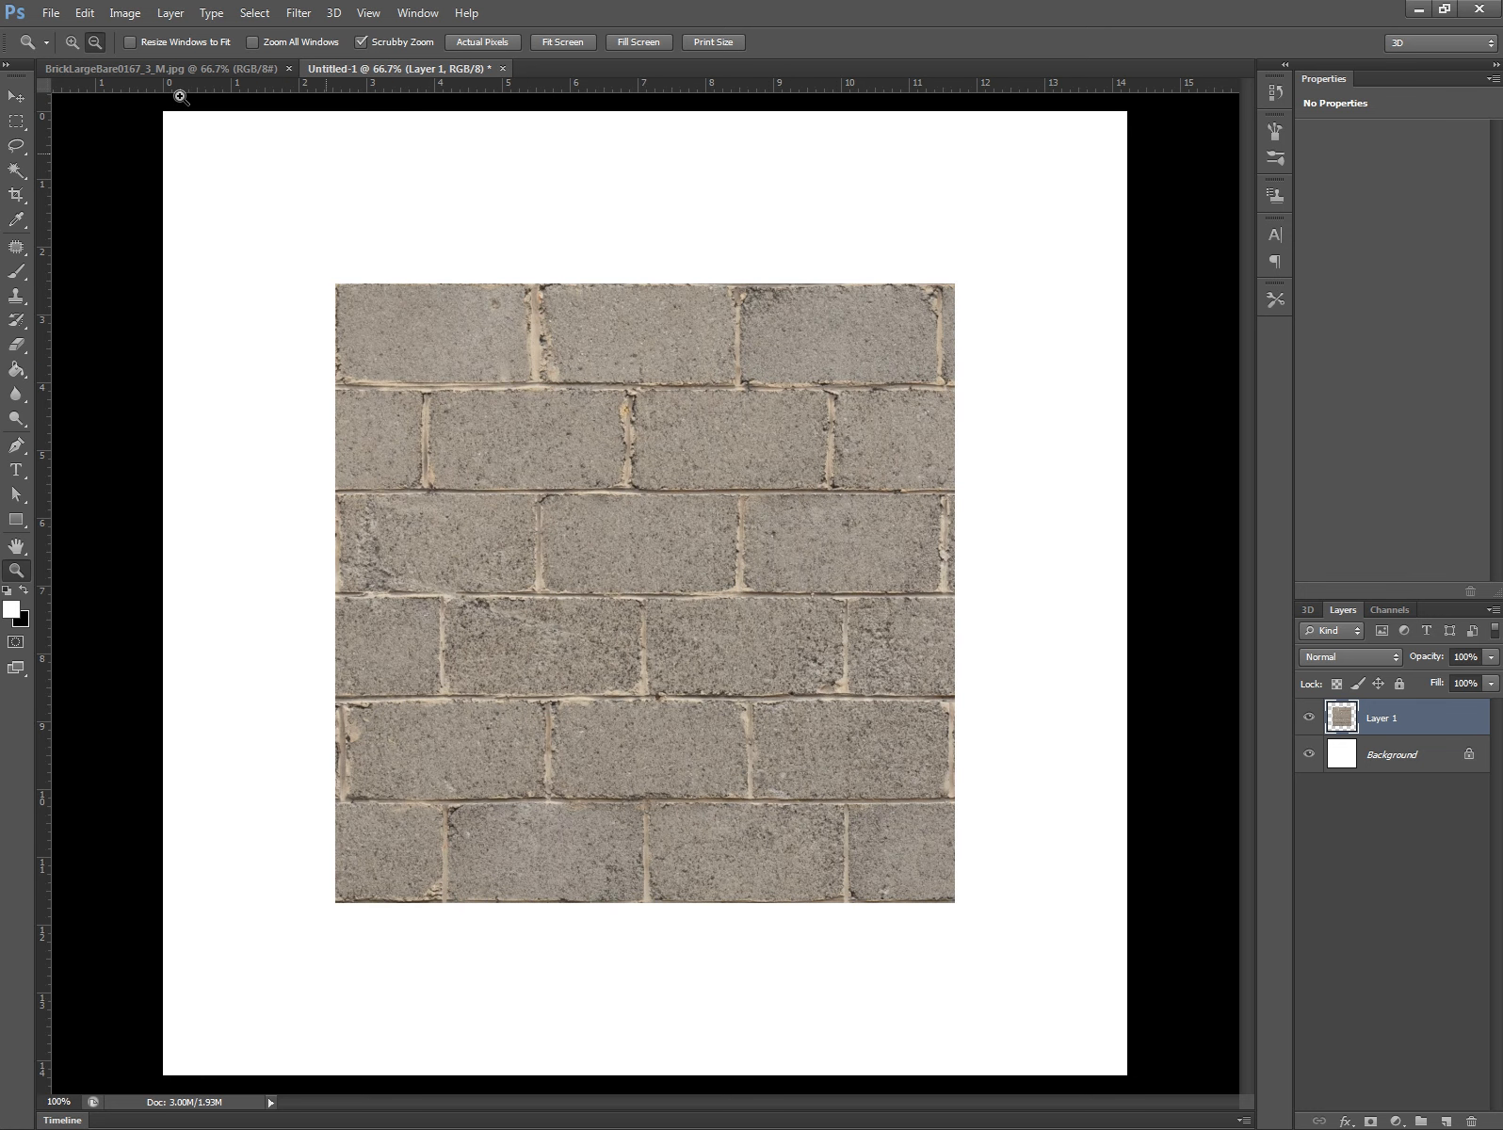
key(ctrl+plus)
alt+click(654, 550)
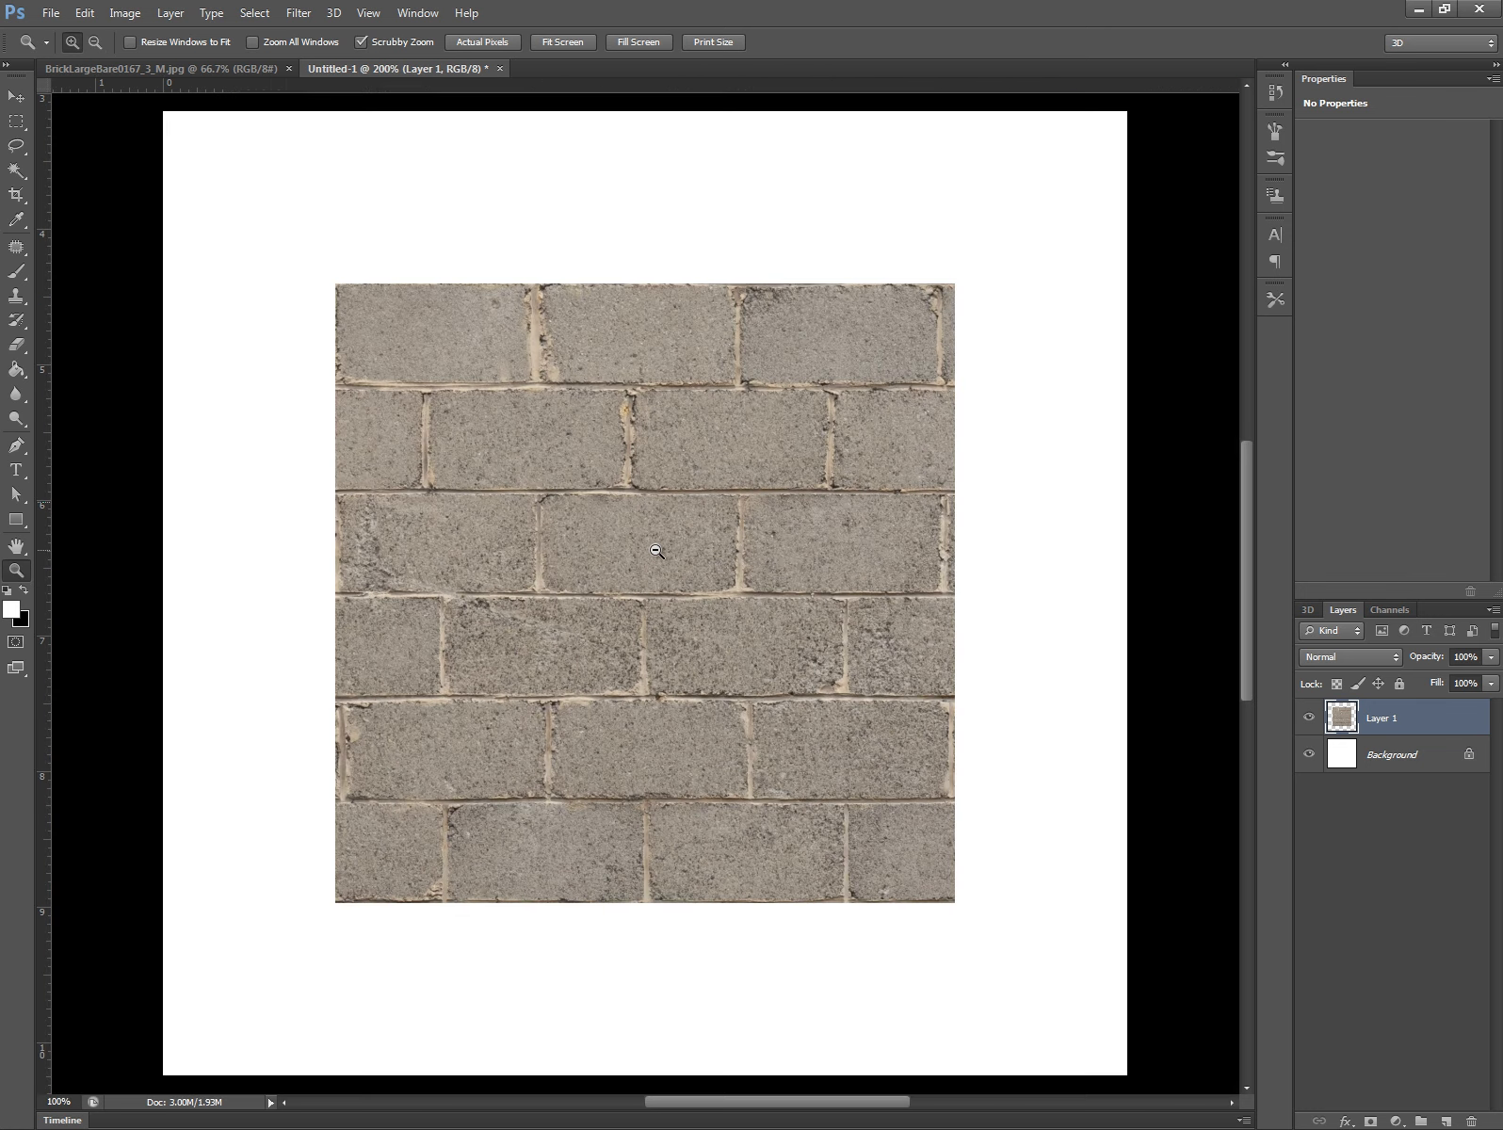
alt+click(656, 551)
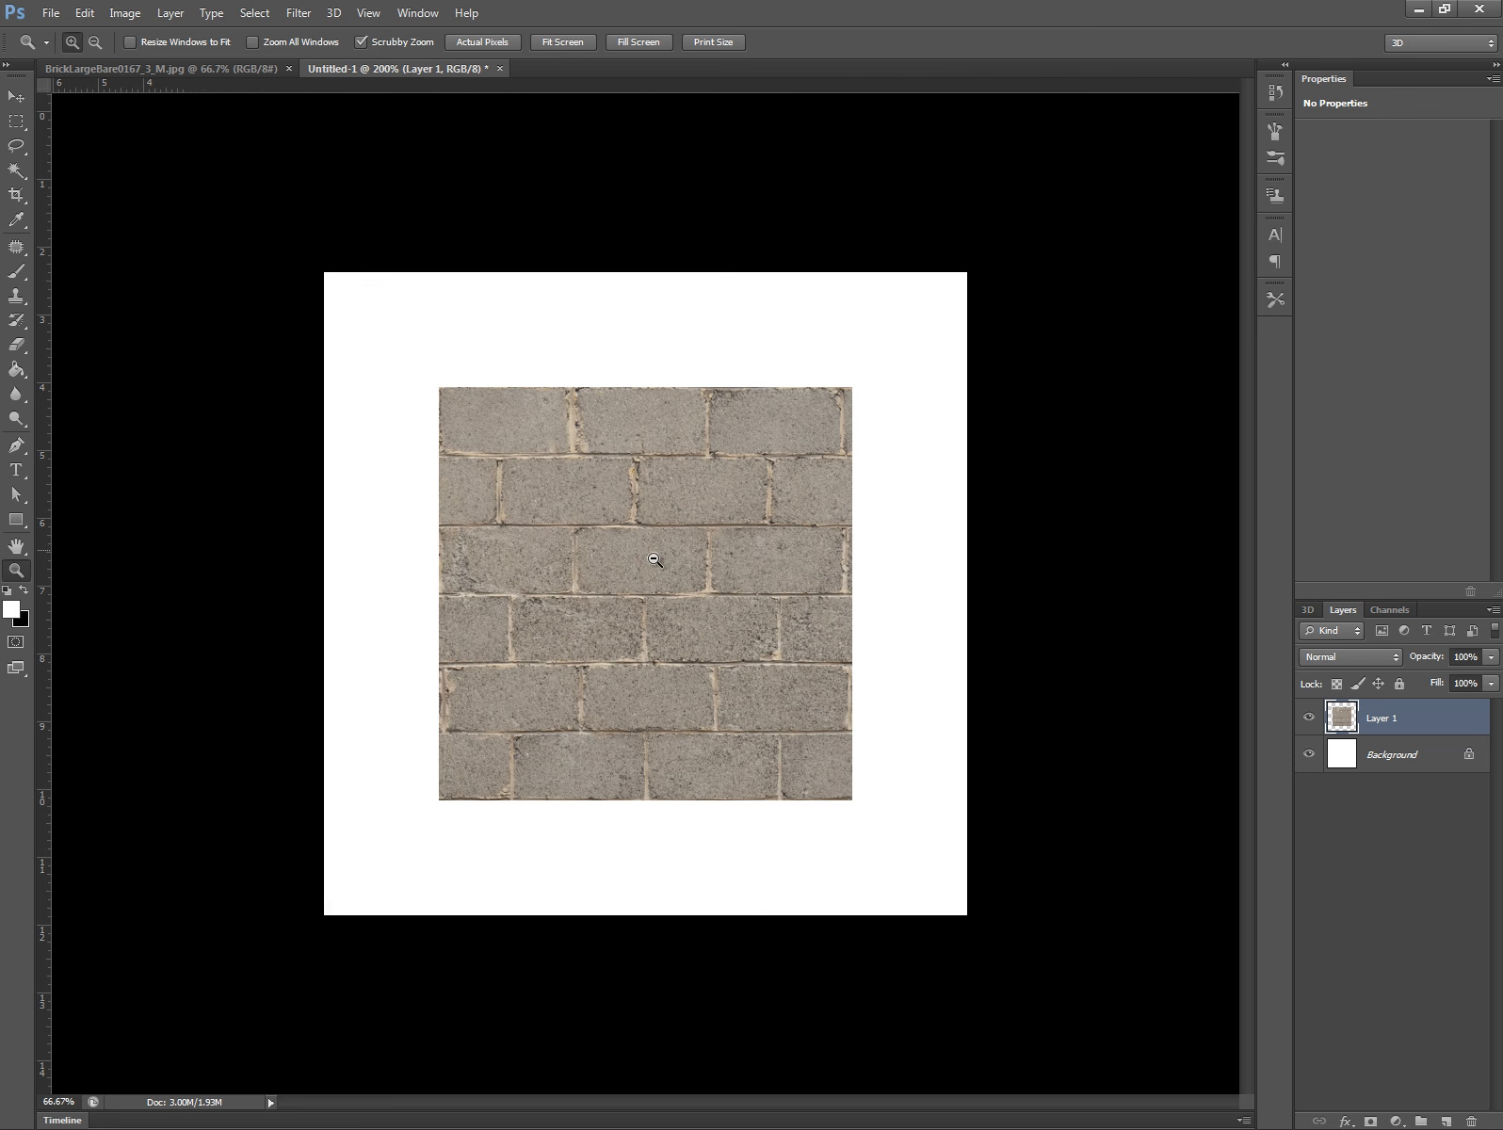
click(694, 488)
key(ctrl+t)
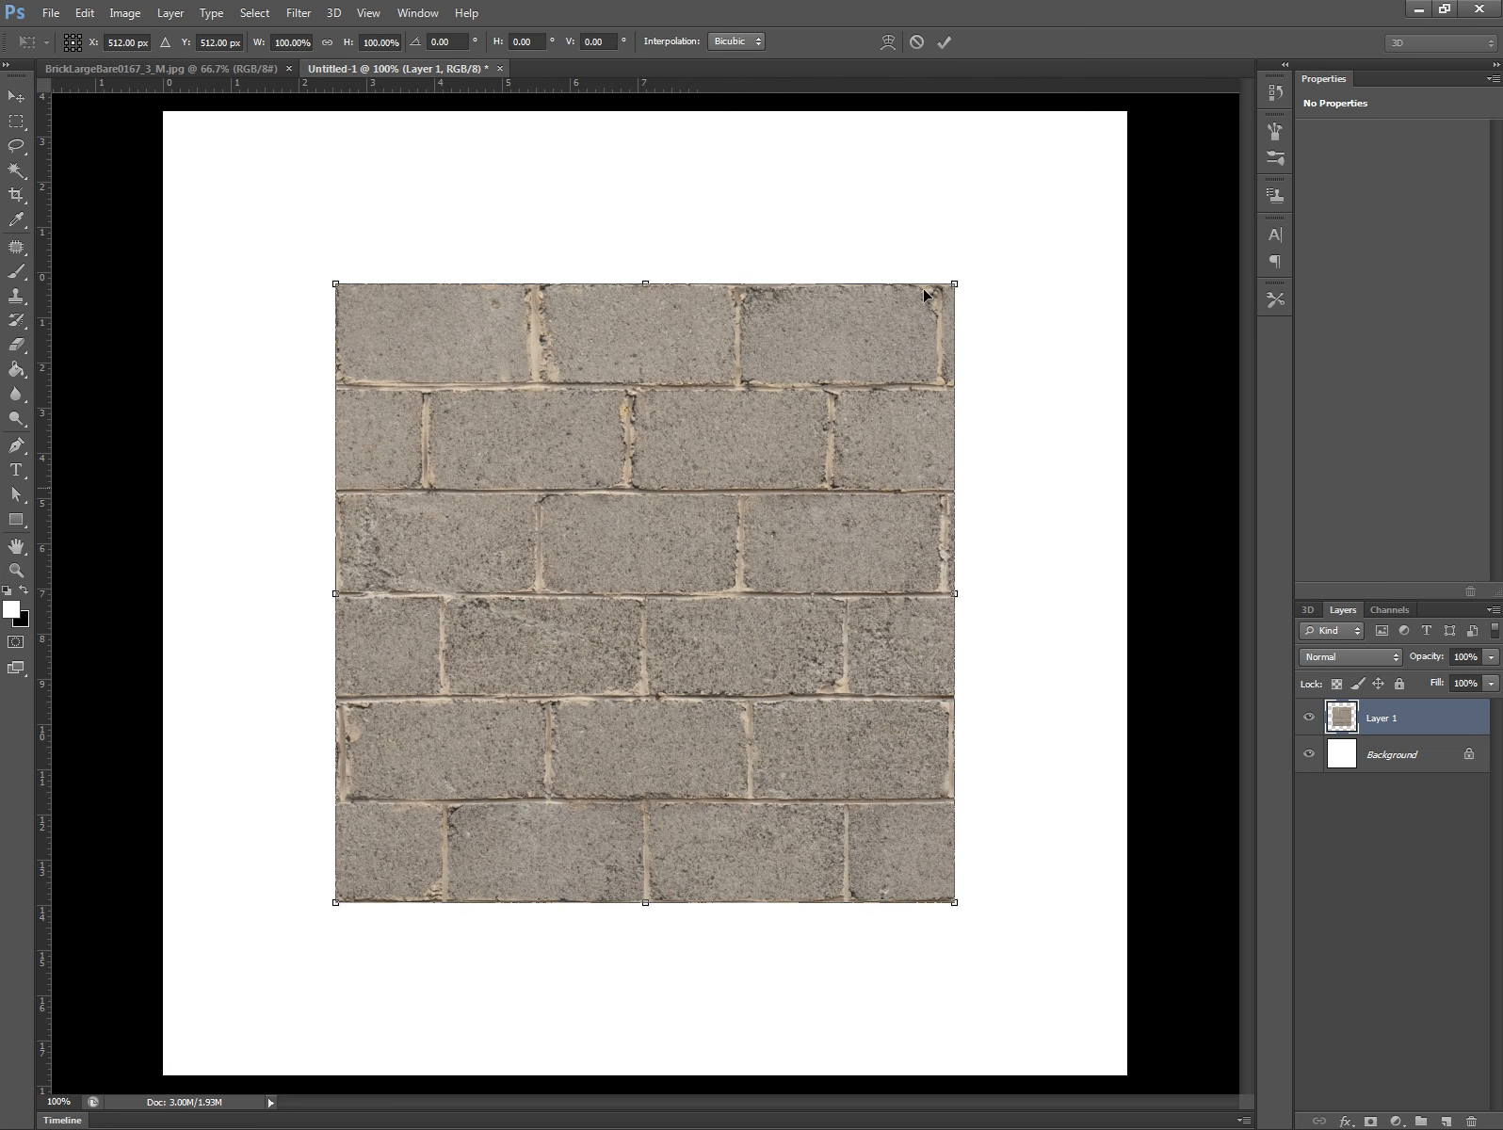
drag(1076, 166, 1141, 114)
key(Return)
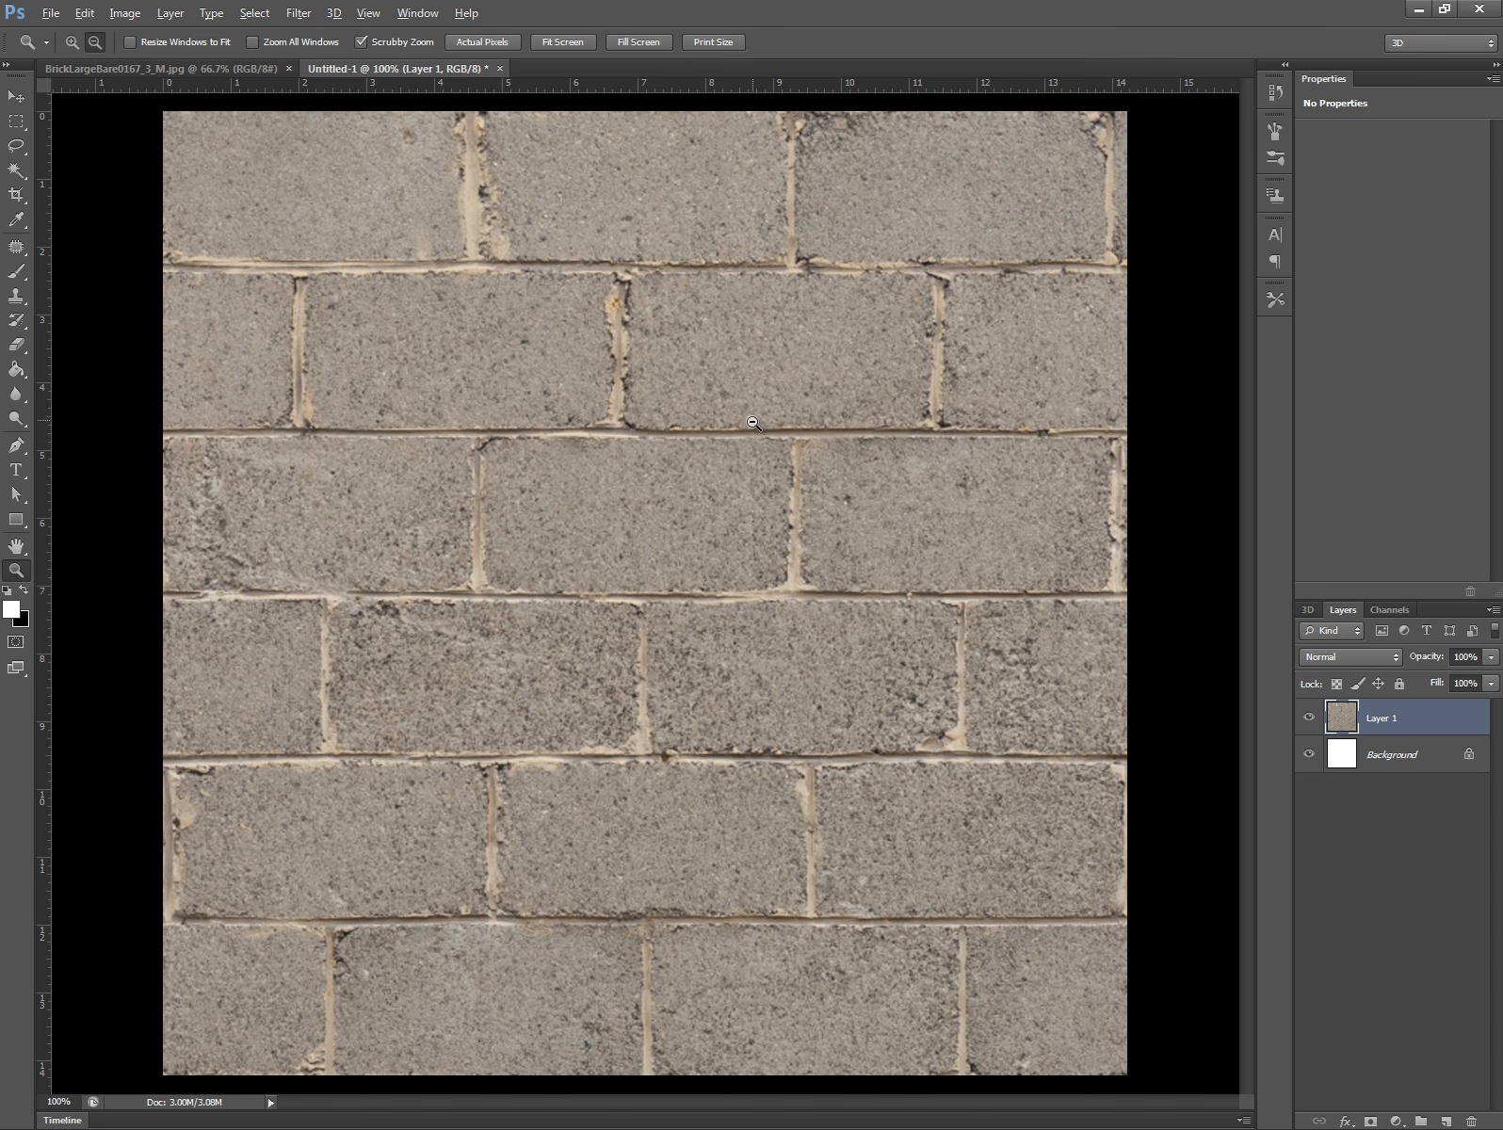
- Merge the brick layer down into the white background layer
alt+click(755, 432)
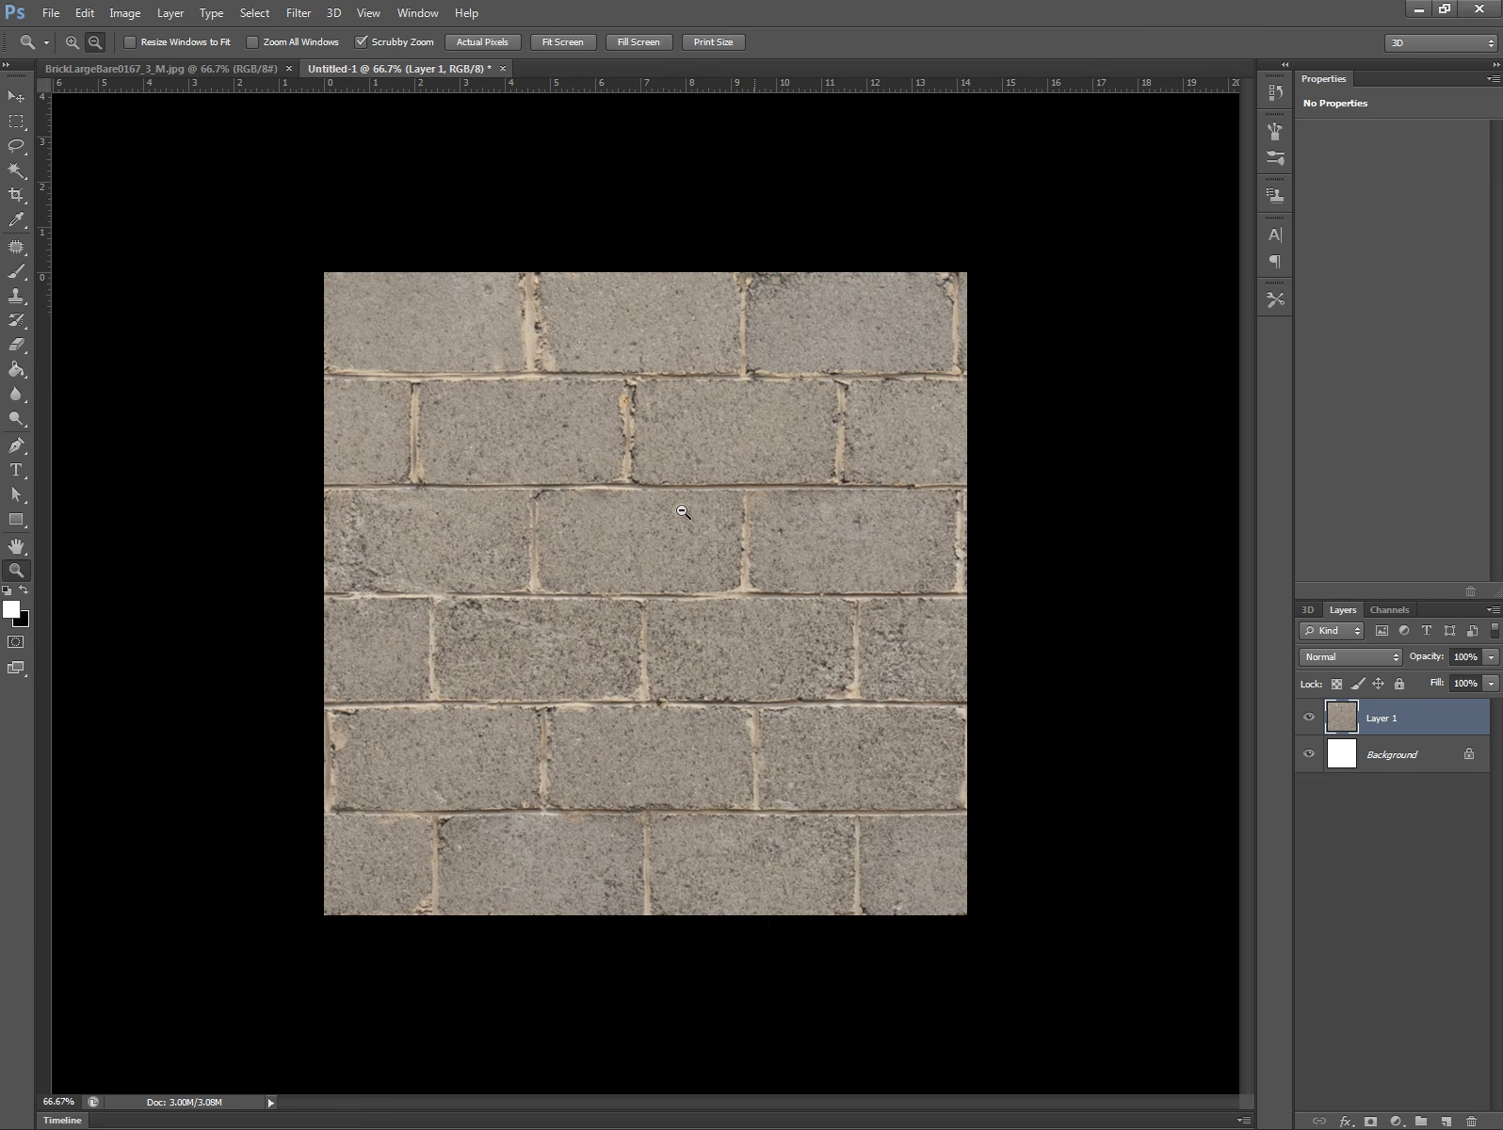
right_click(1433, 724)
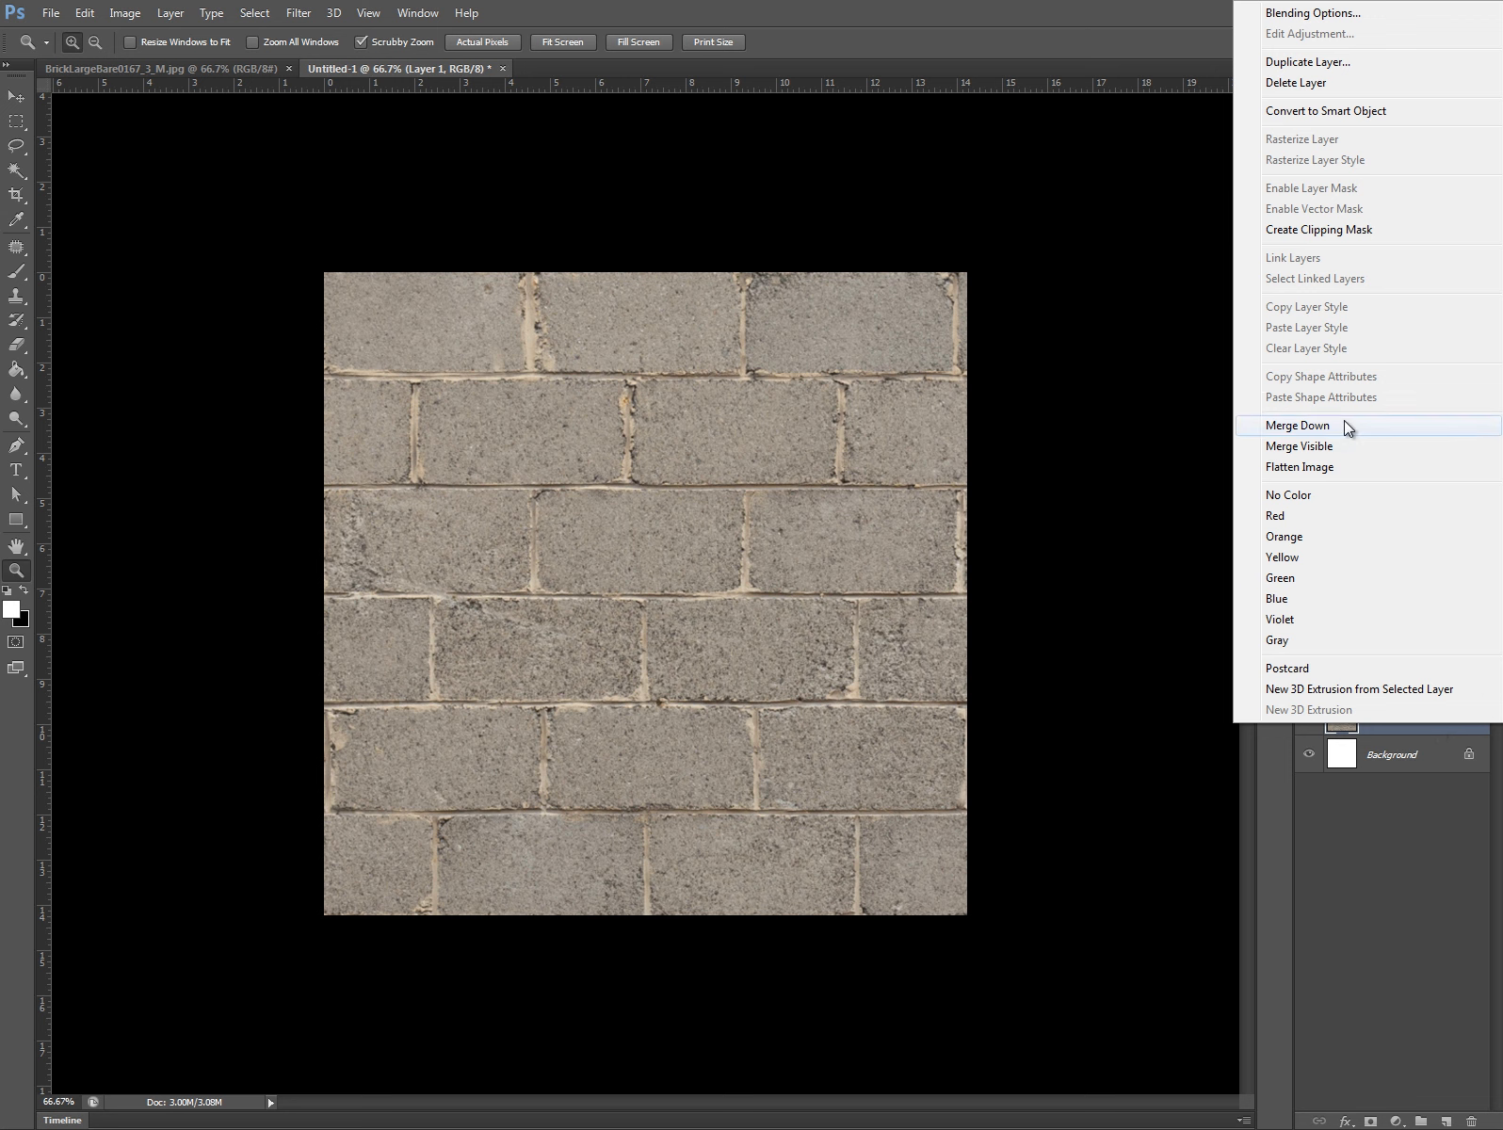
click(1424, 931)
double_click(1396, 731)
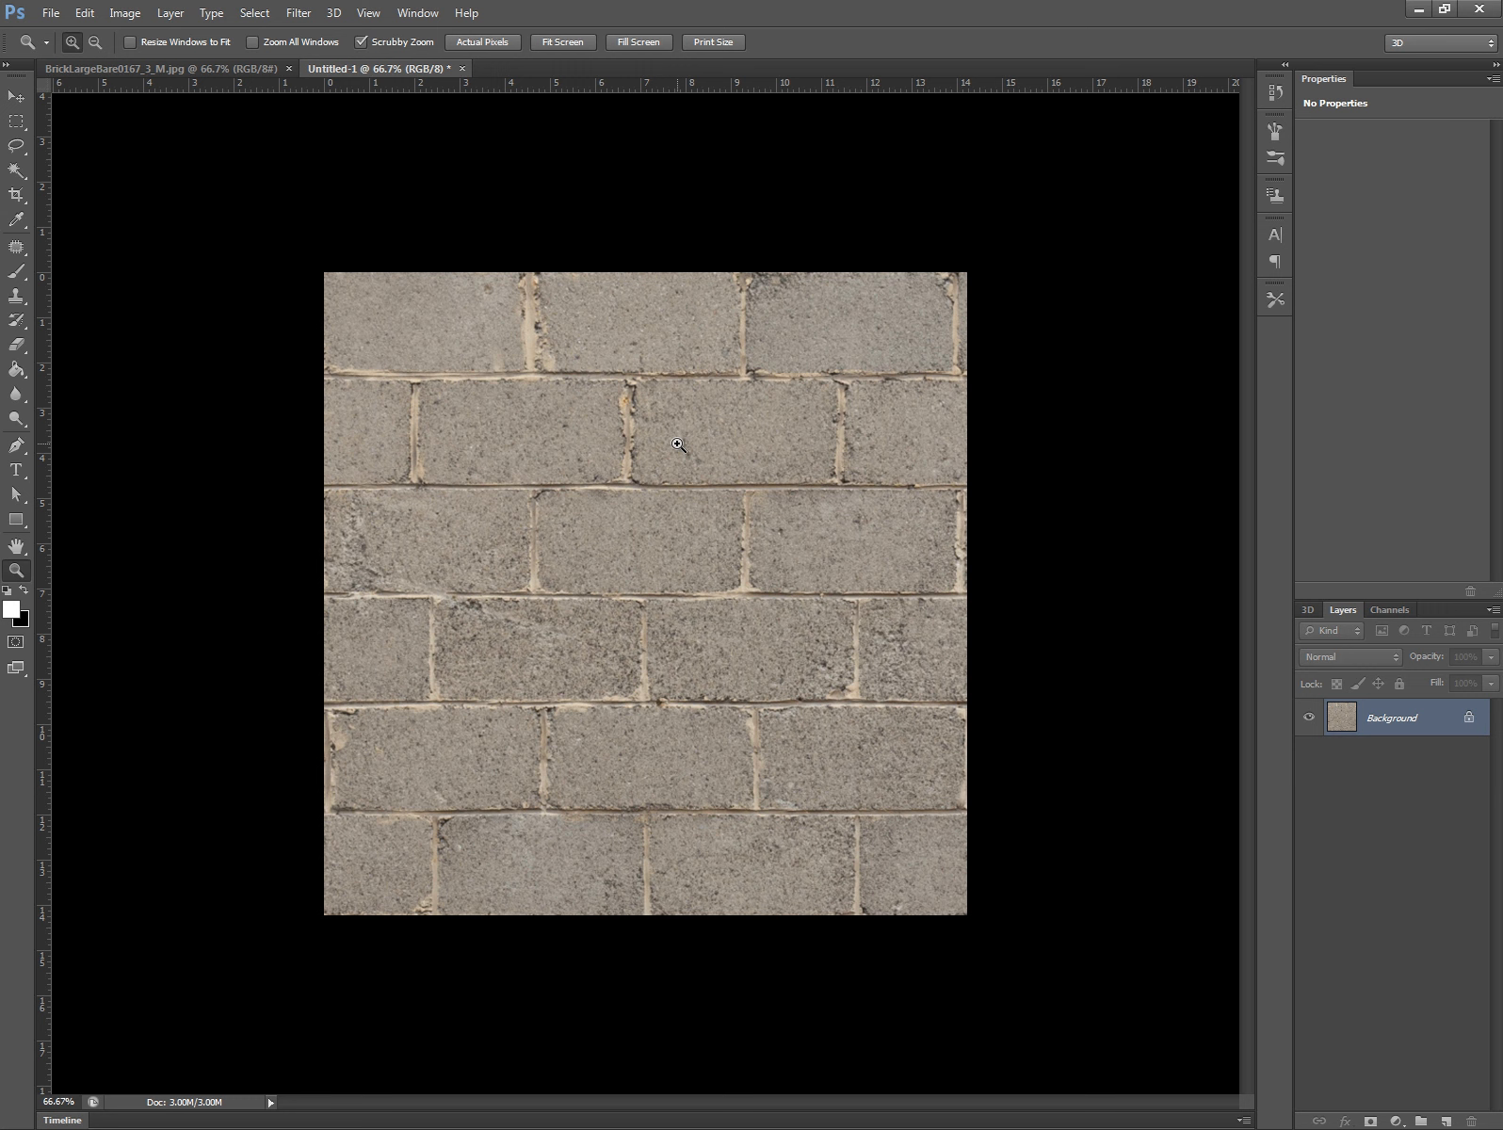
- Apply the Offset filter with 512 pixels horizontally, 512 pixels vertically and Wrap Around for undefined areas
click(301, 14)
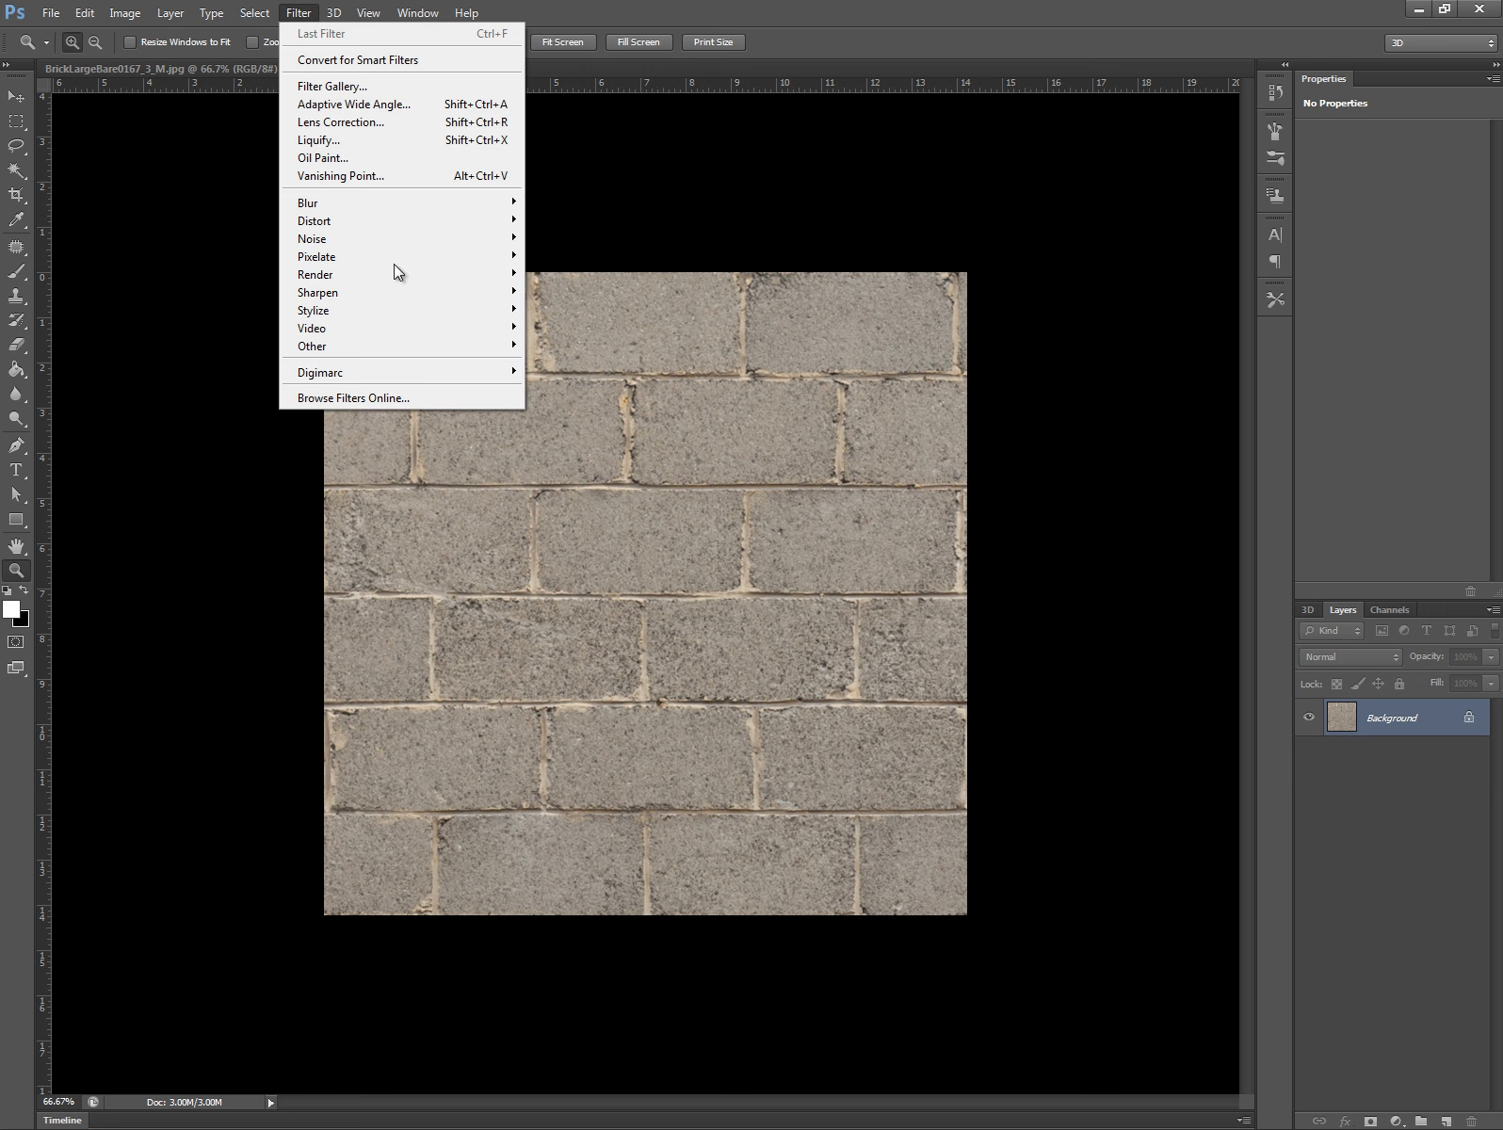
mouse_move(406, 349)
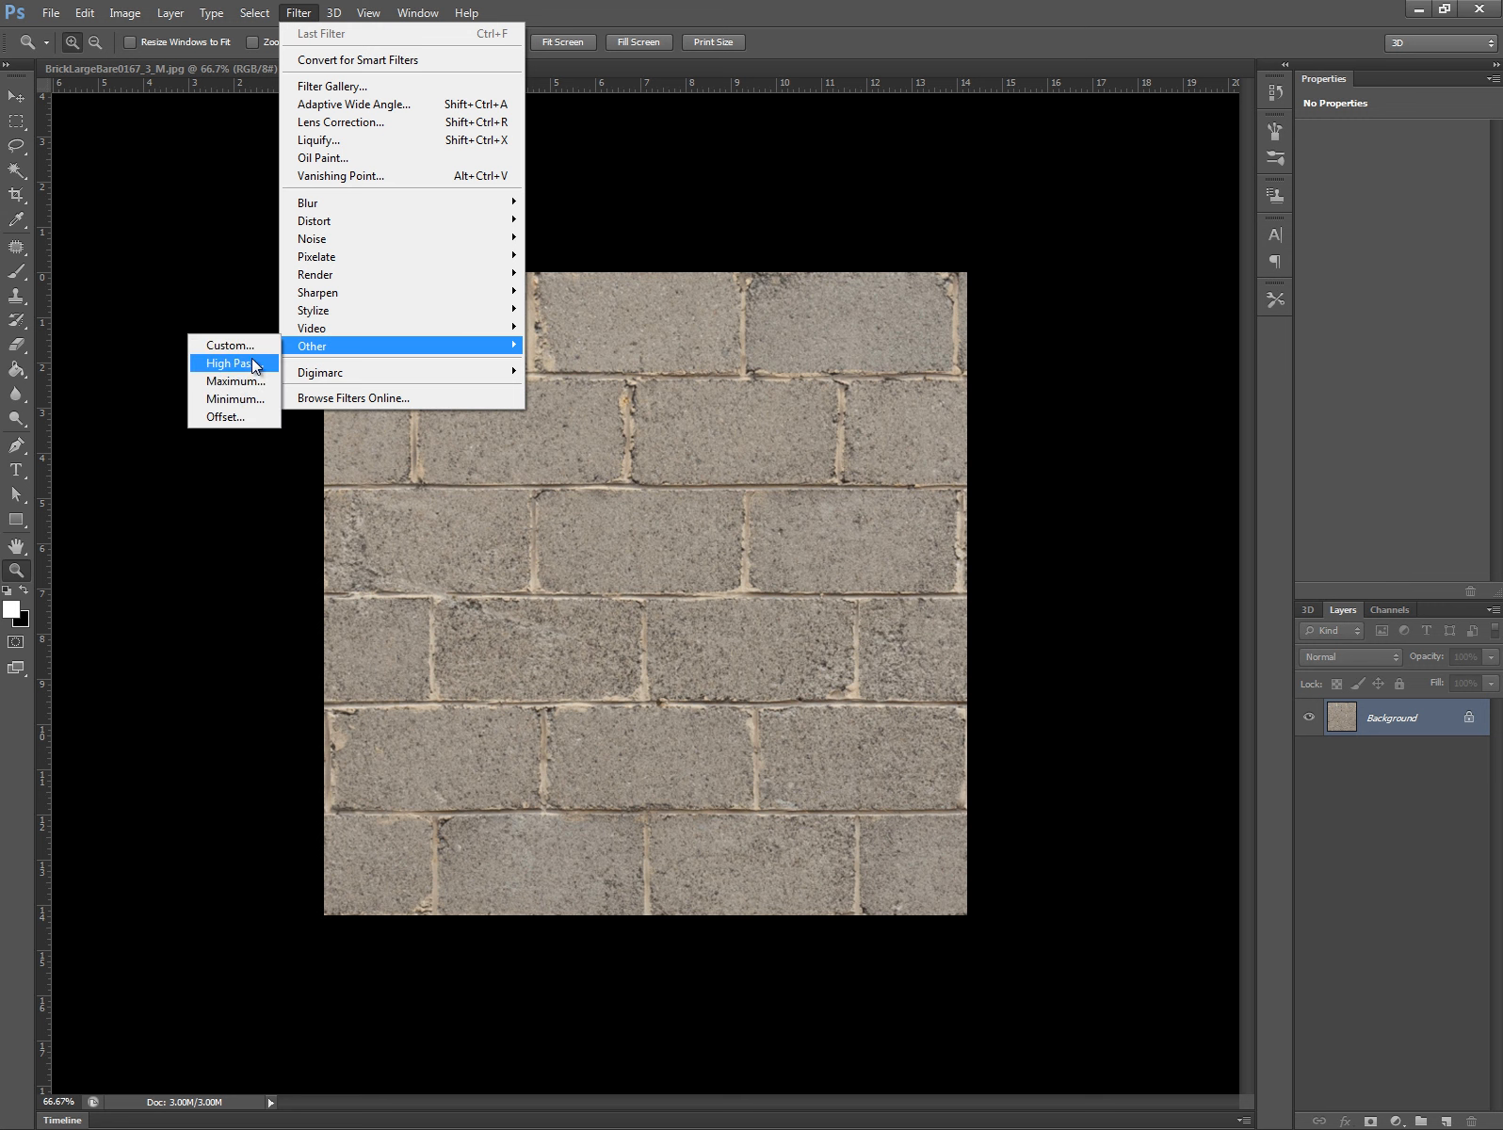
click(232, 415)
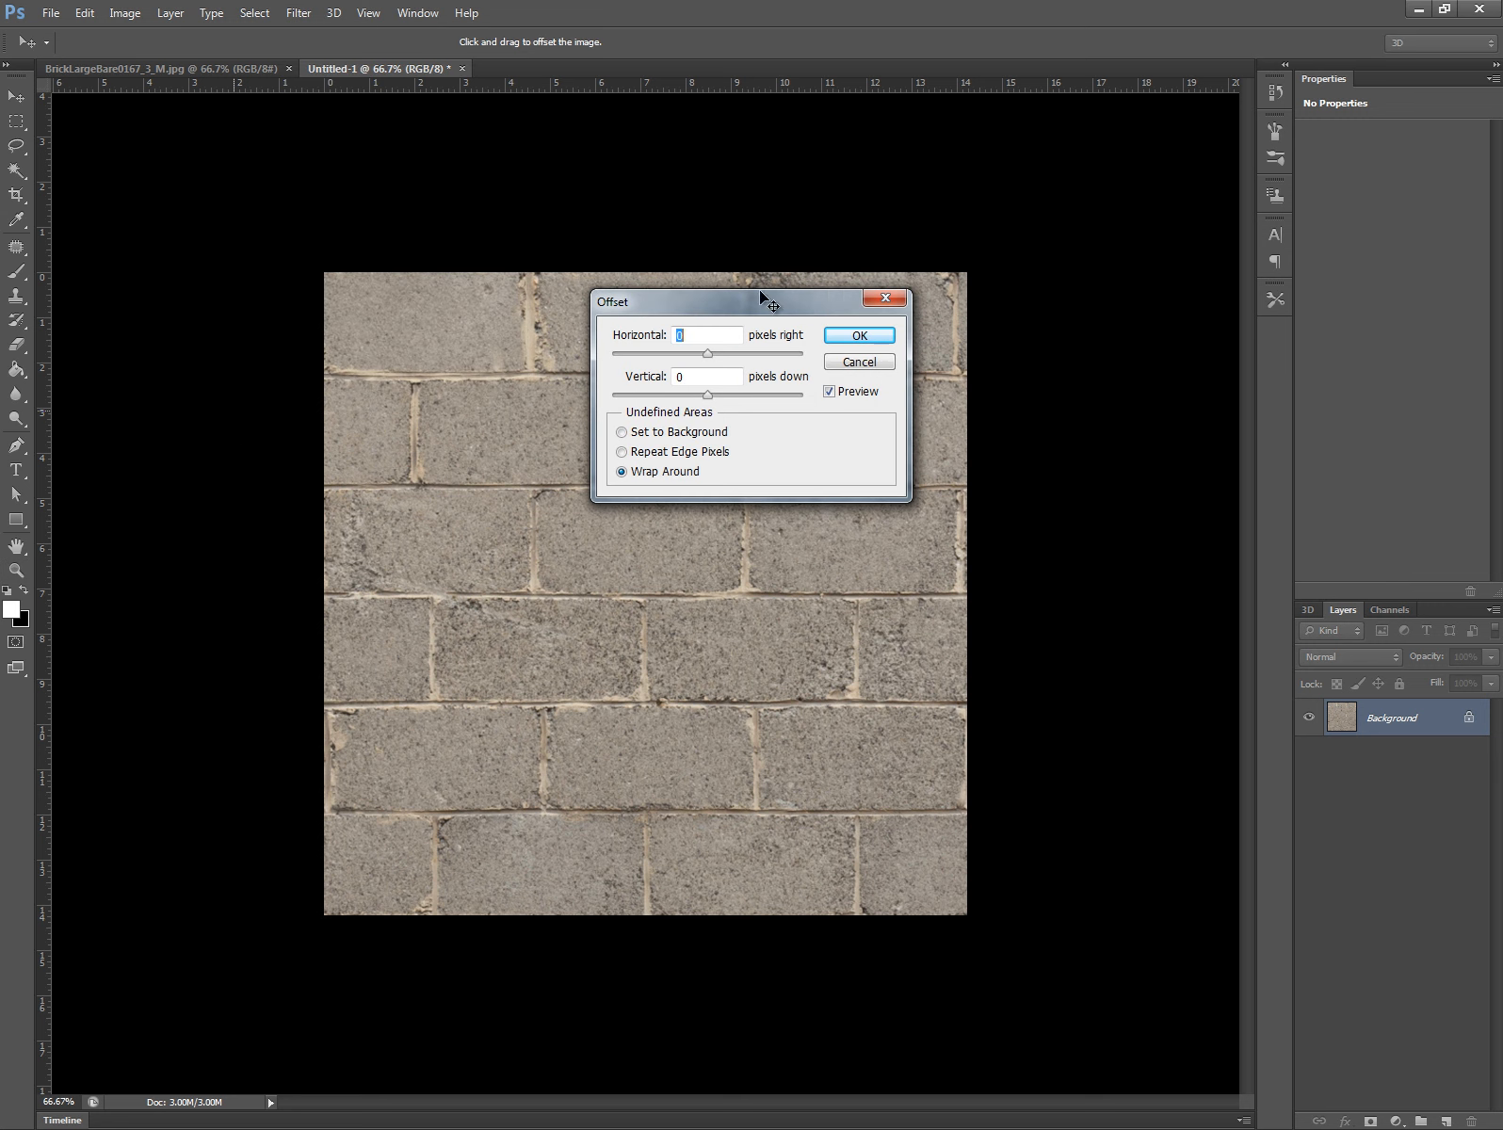
drag(790, 301, 974, 378)
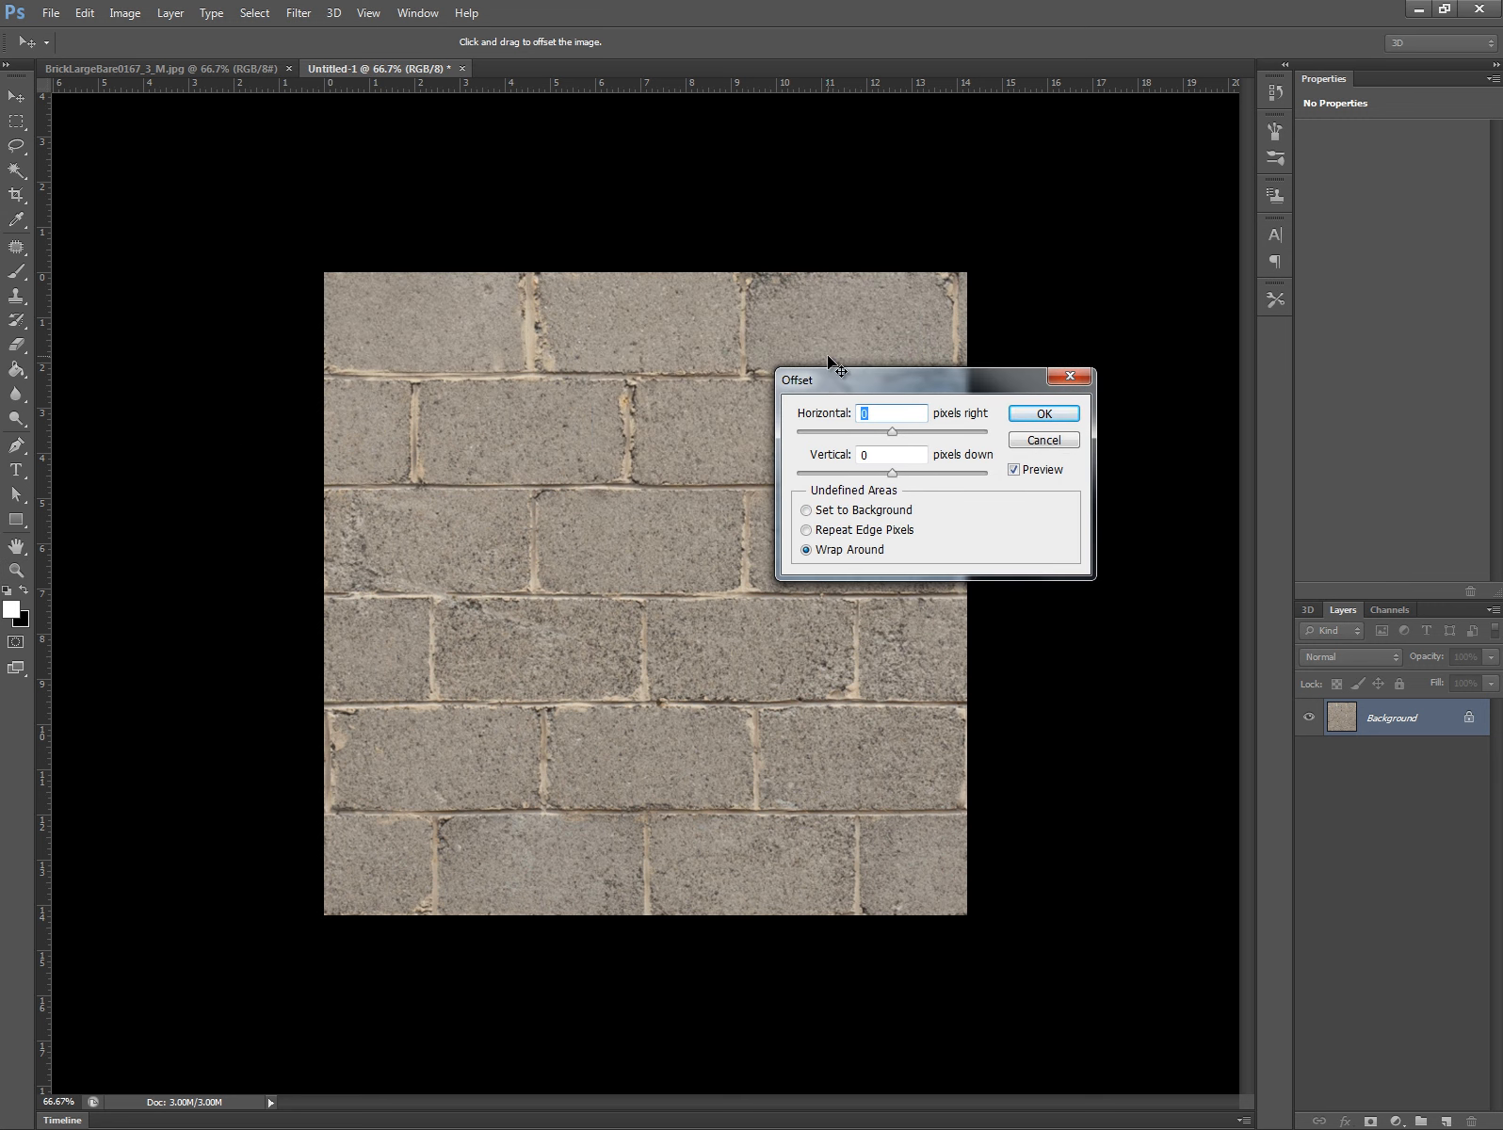
text(512)
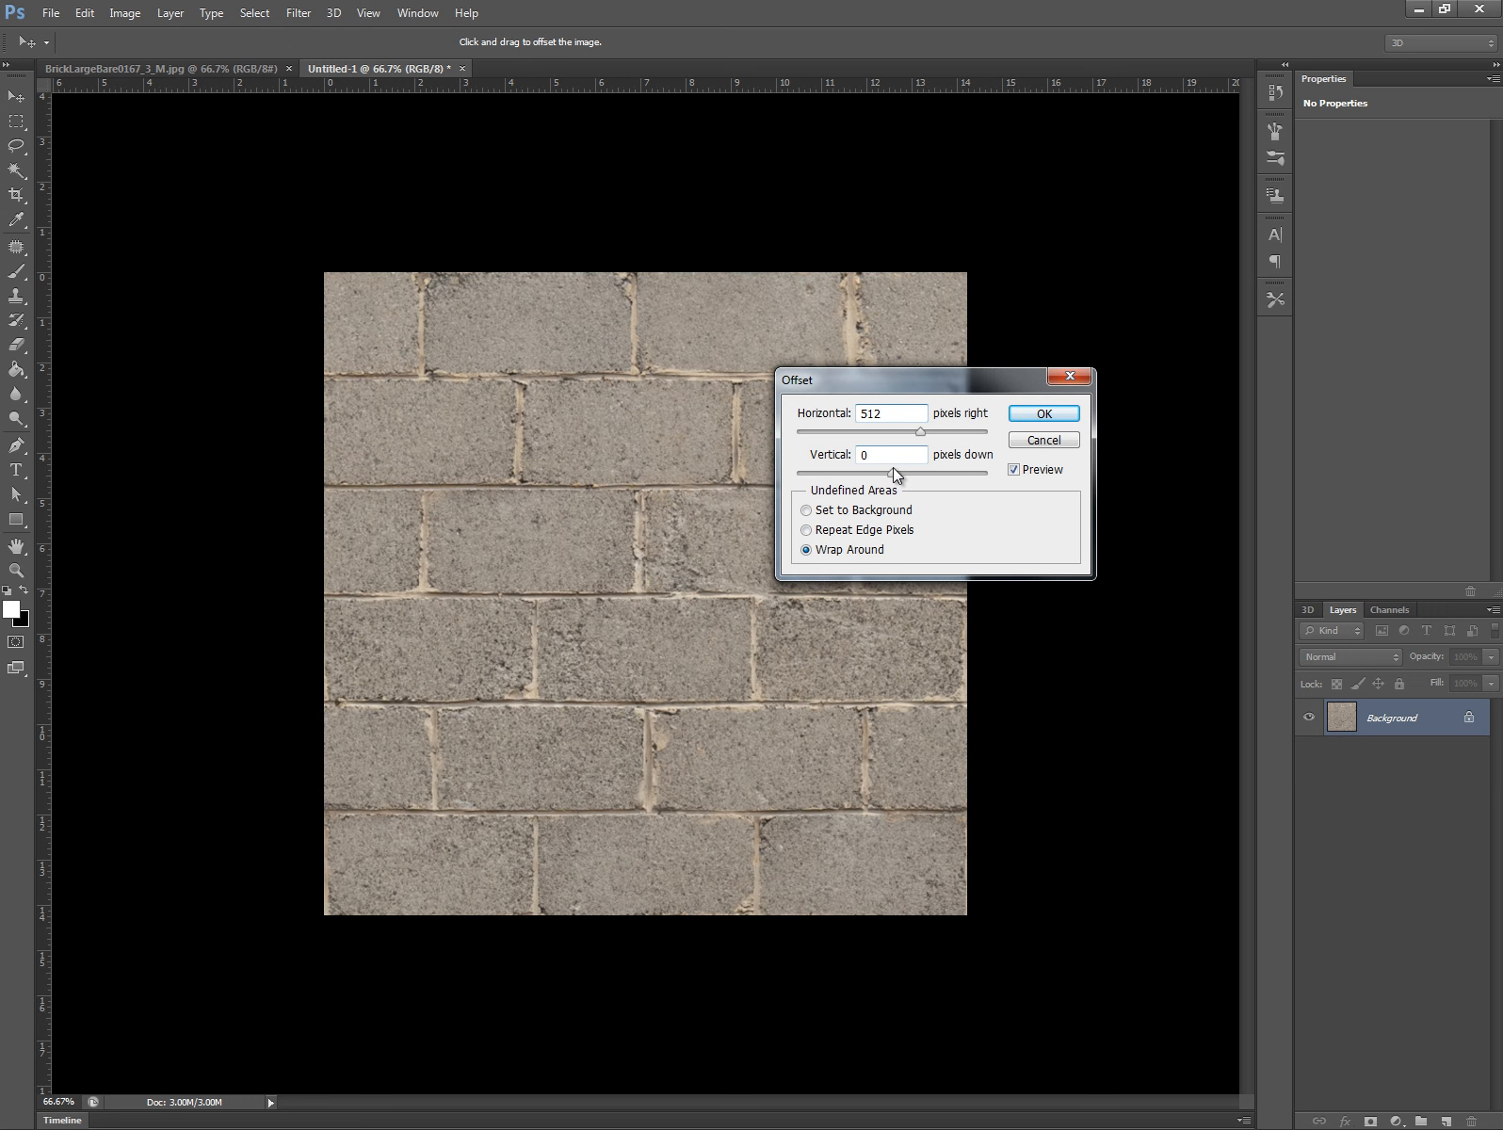
key(Tab)
text(512)
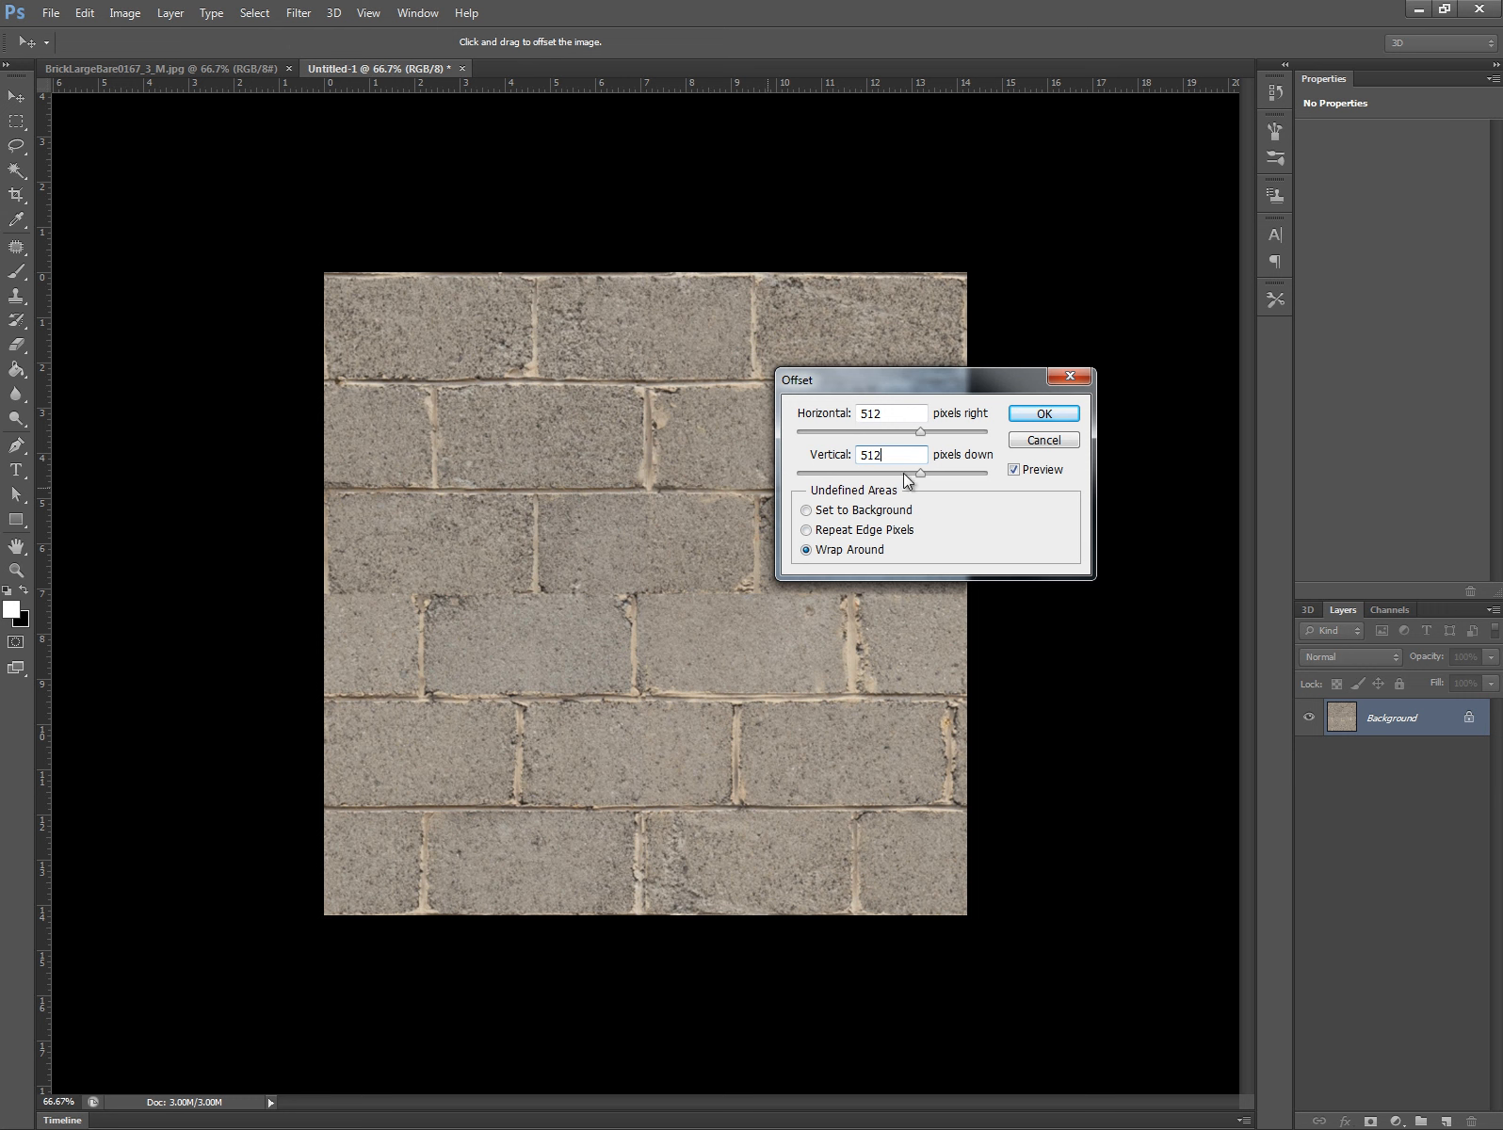
click(1043, 413)
- Marquee-select a thin strip across the full image width along the horizontal seam at mid-height
key(z)
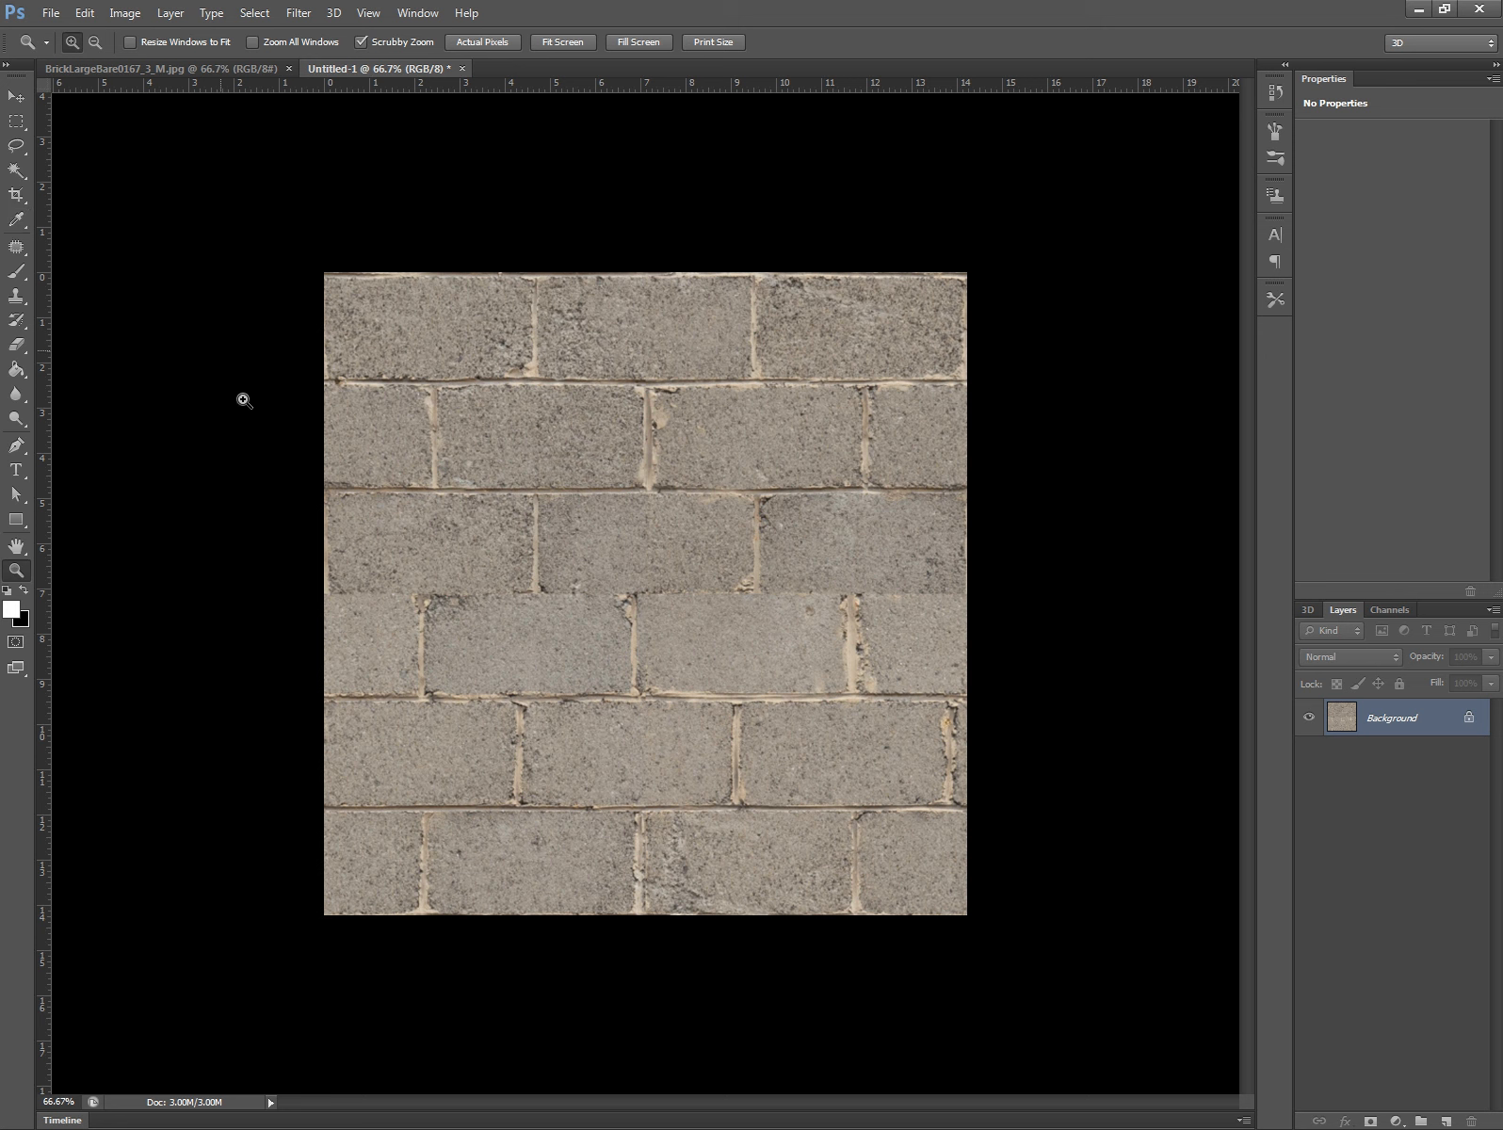
key(m)
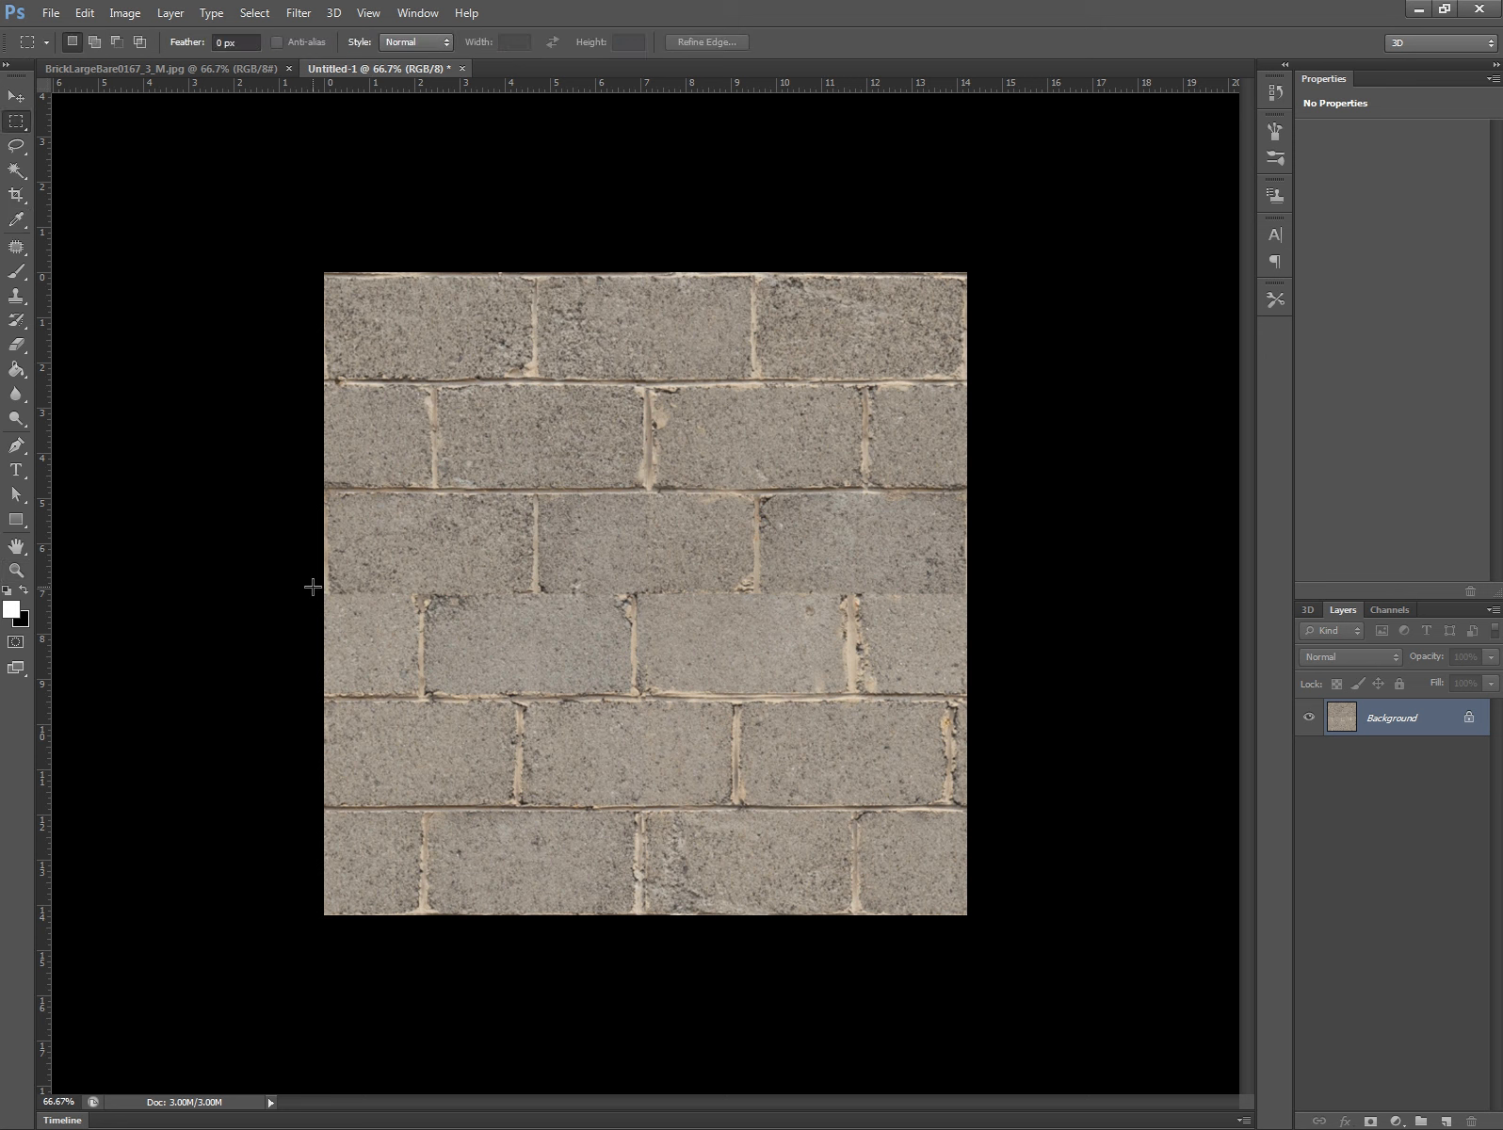
drag(631, 599, 992, 599)
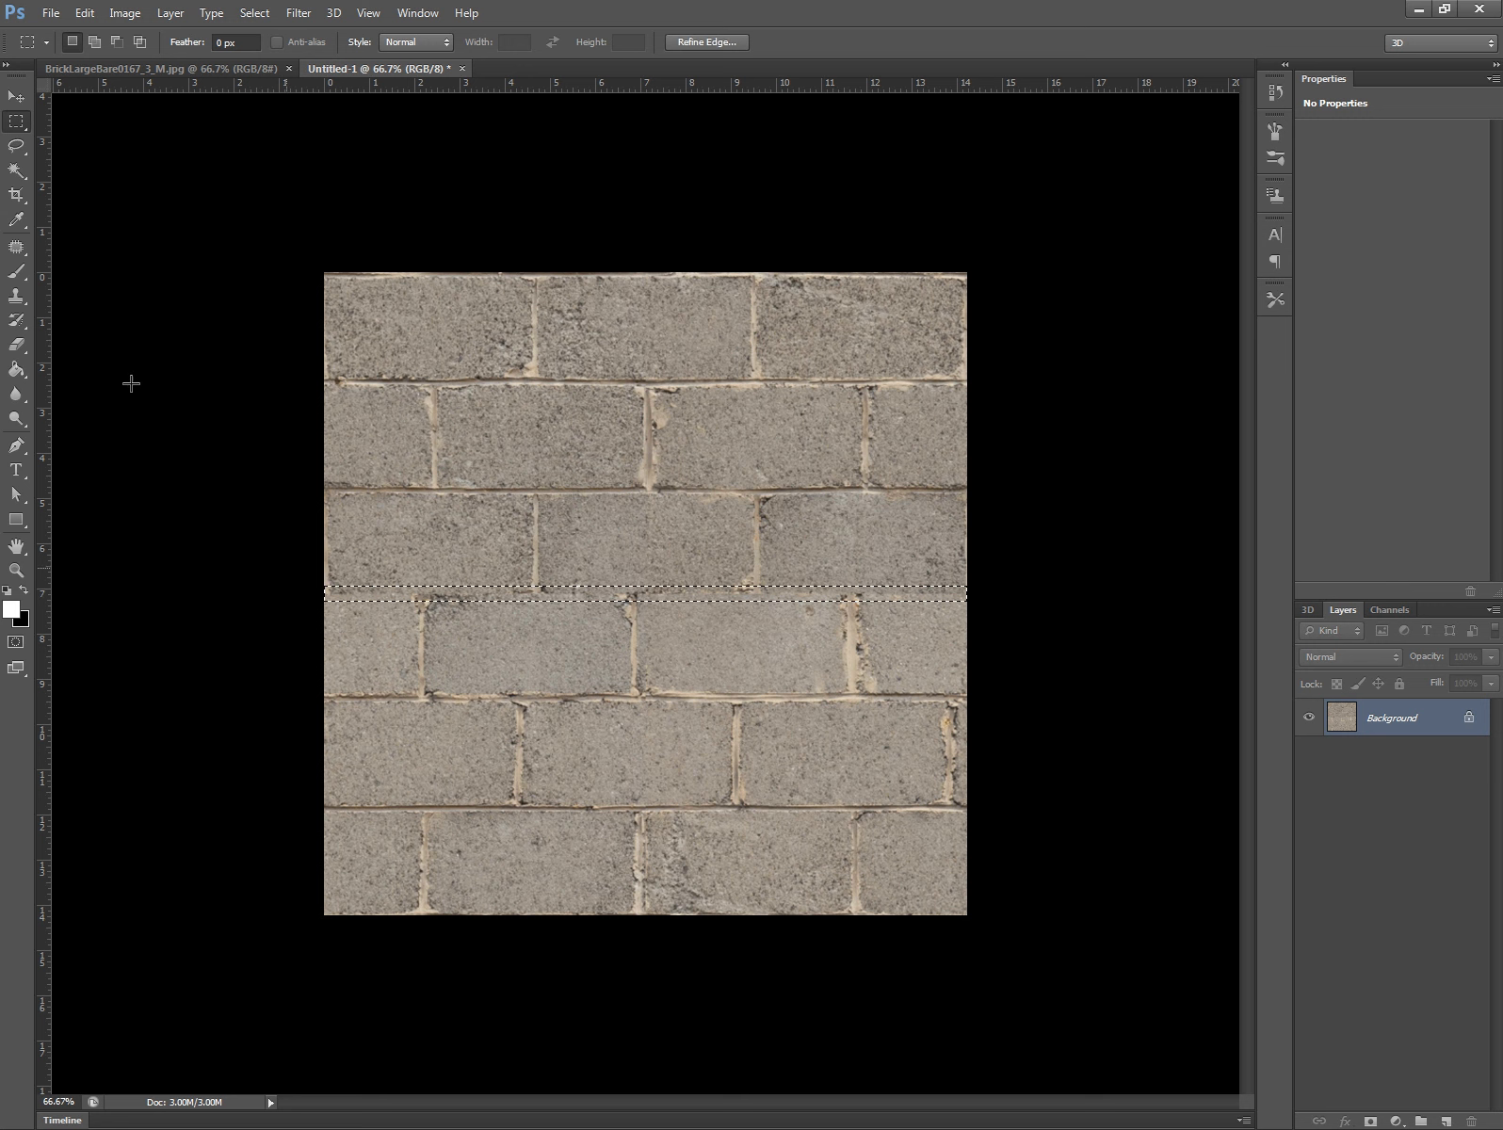
- Use the Patch tool to replace the selected mid-height seam strip with the mortar line one row below, and deselect
click(18, 247)
click(18, 246)
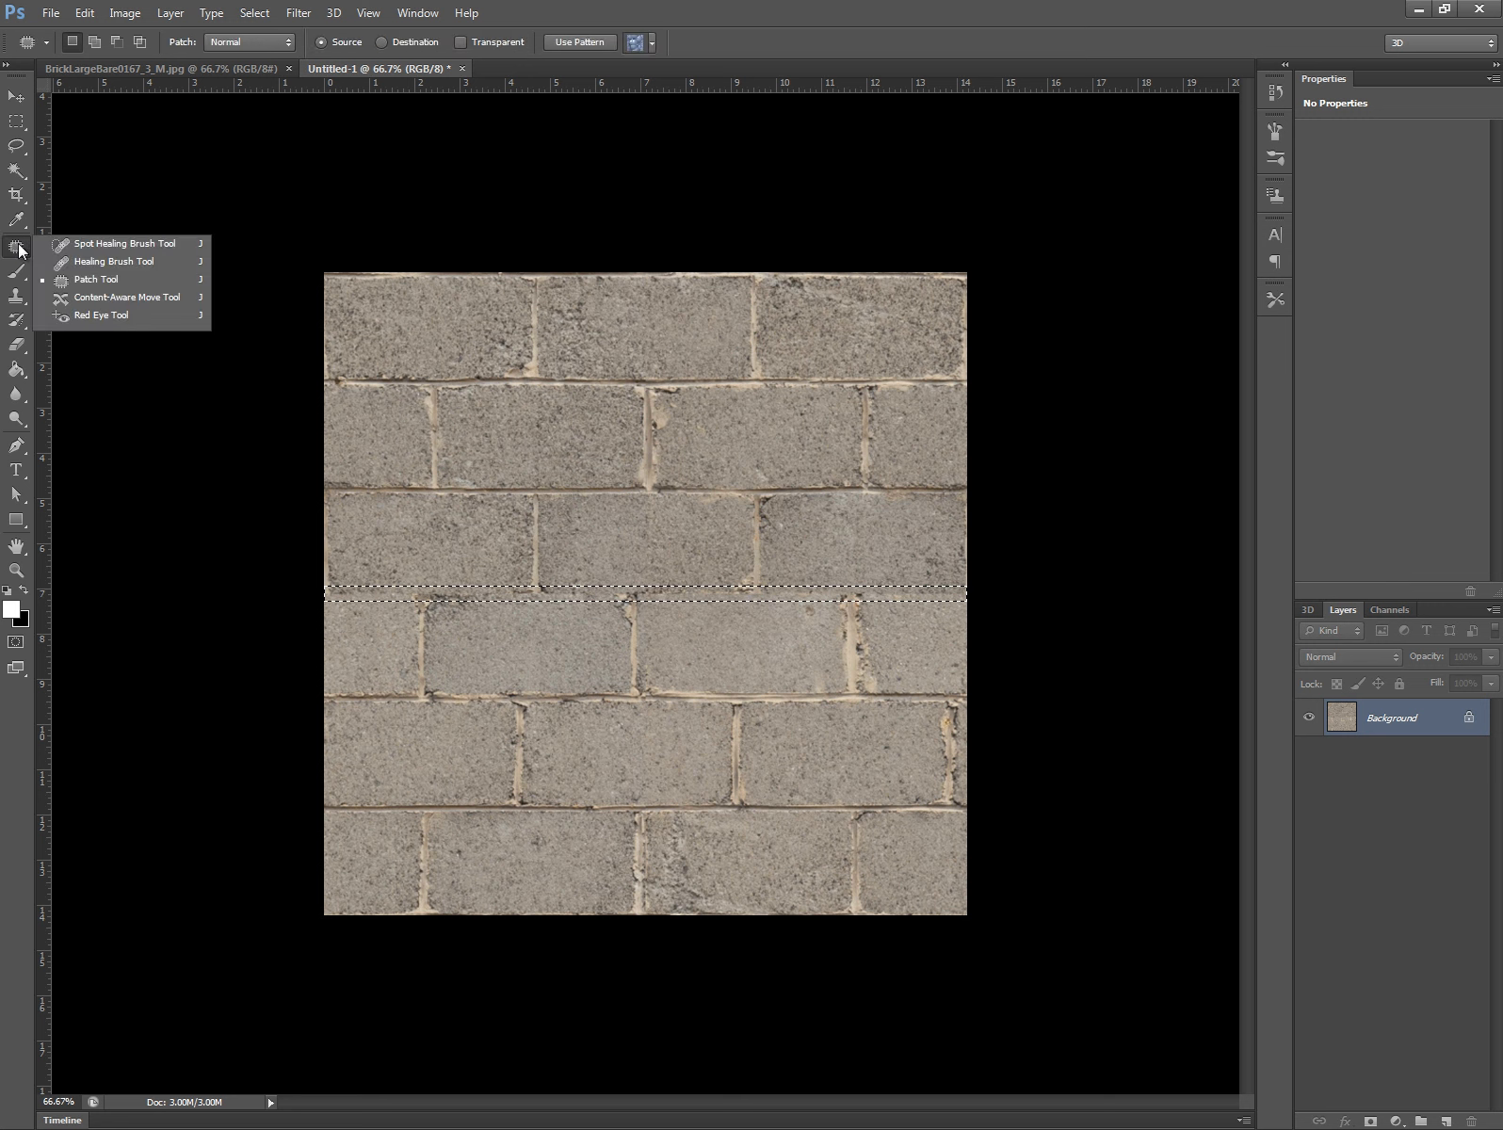
click(107, 278)
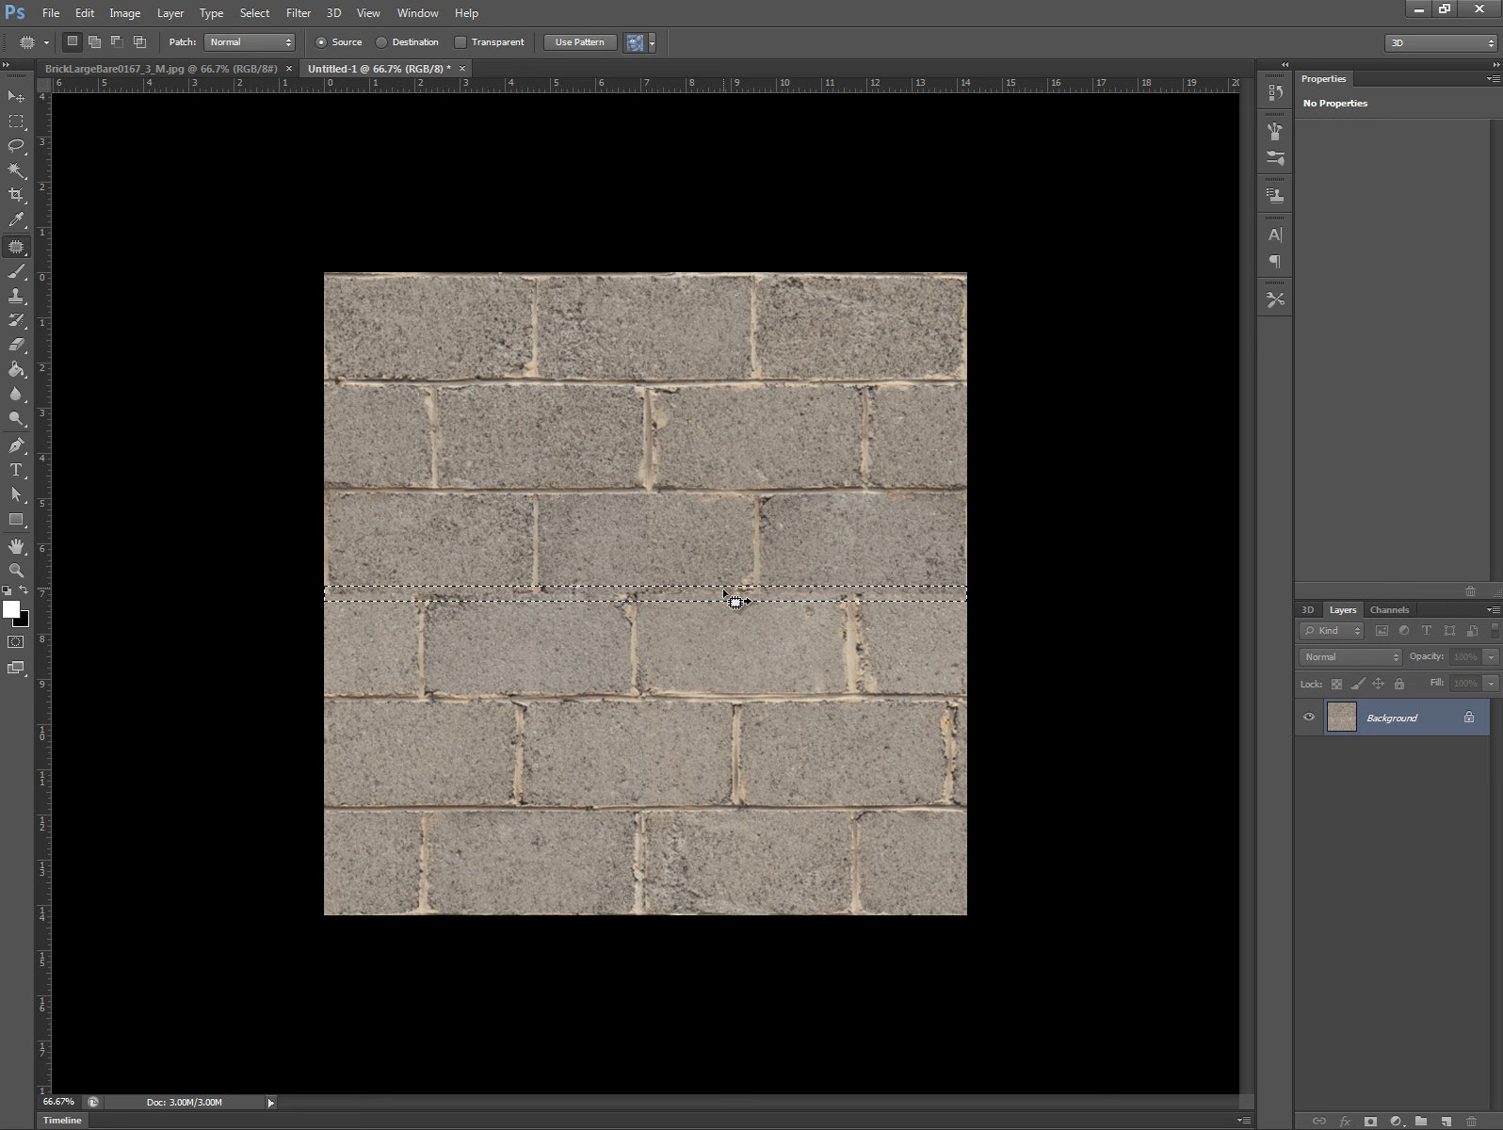
drag(721, 615, 728, 695)
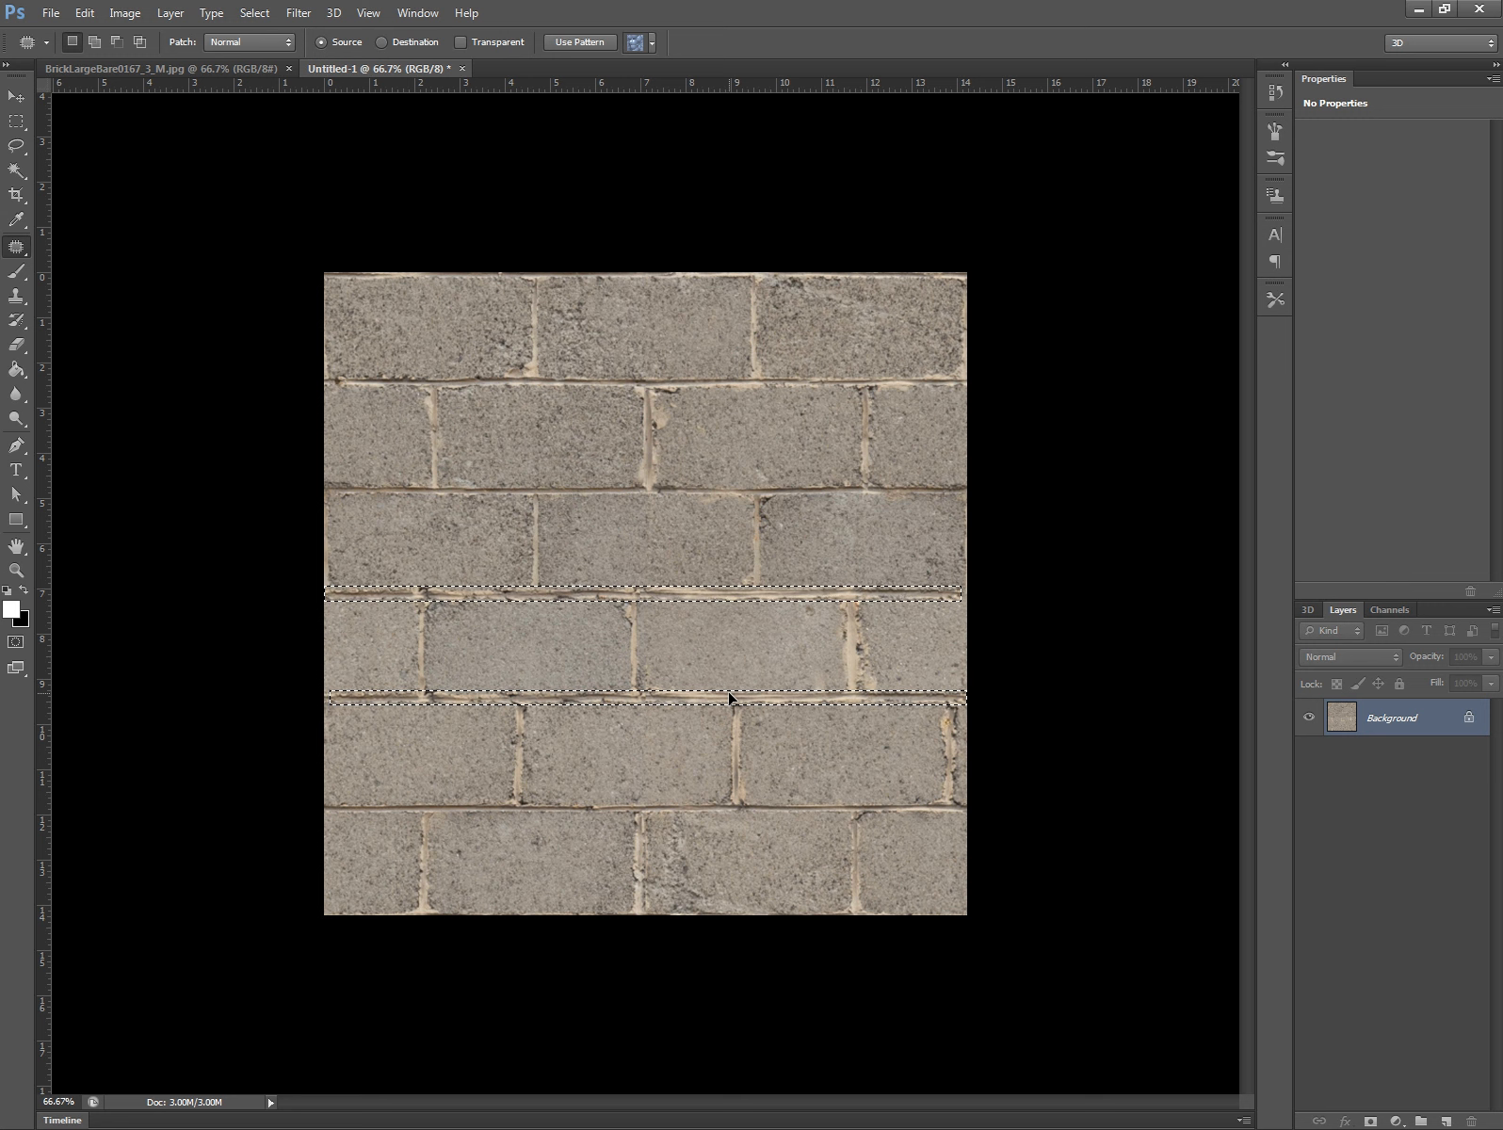
drag(729, 696, 722, 698)
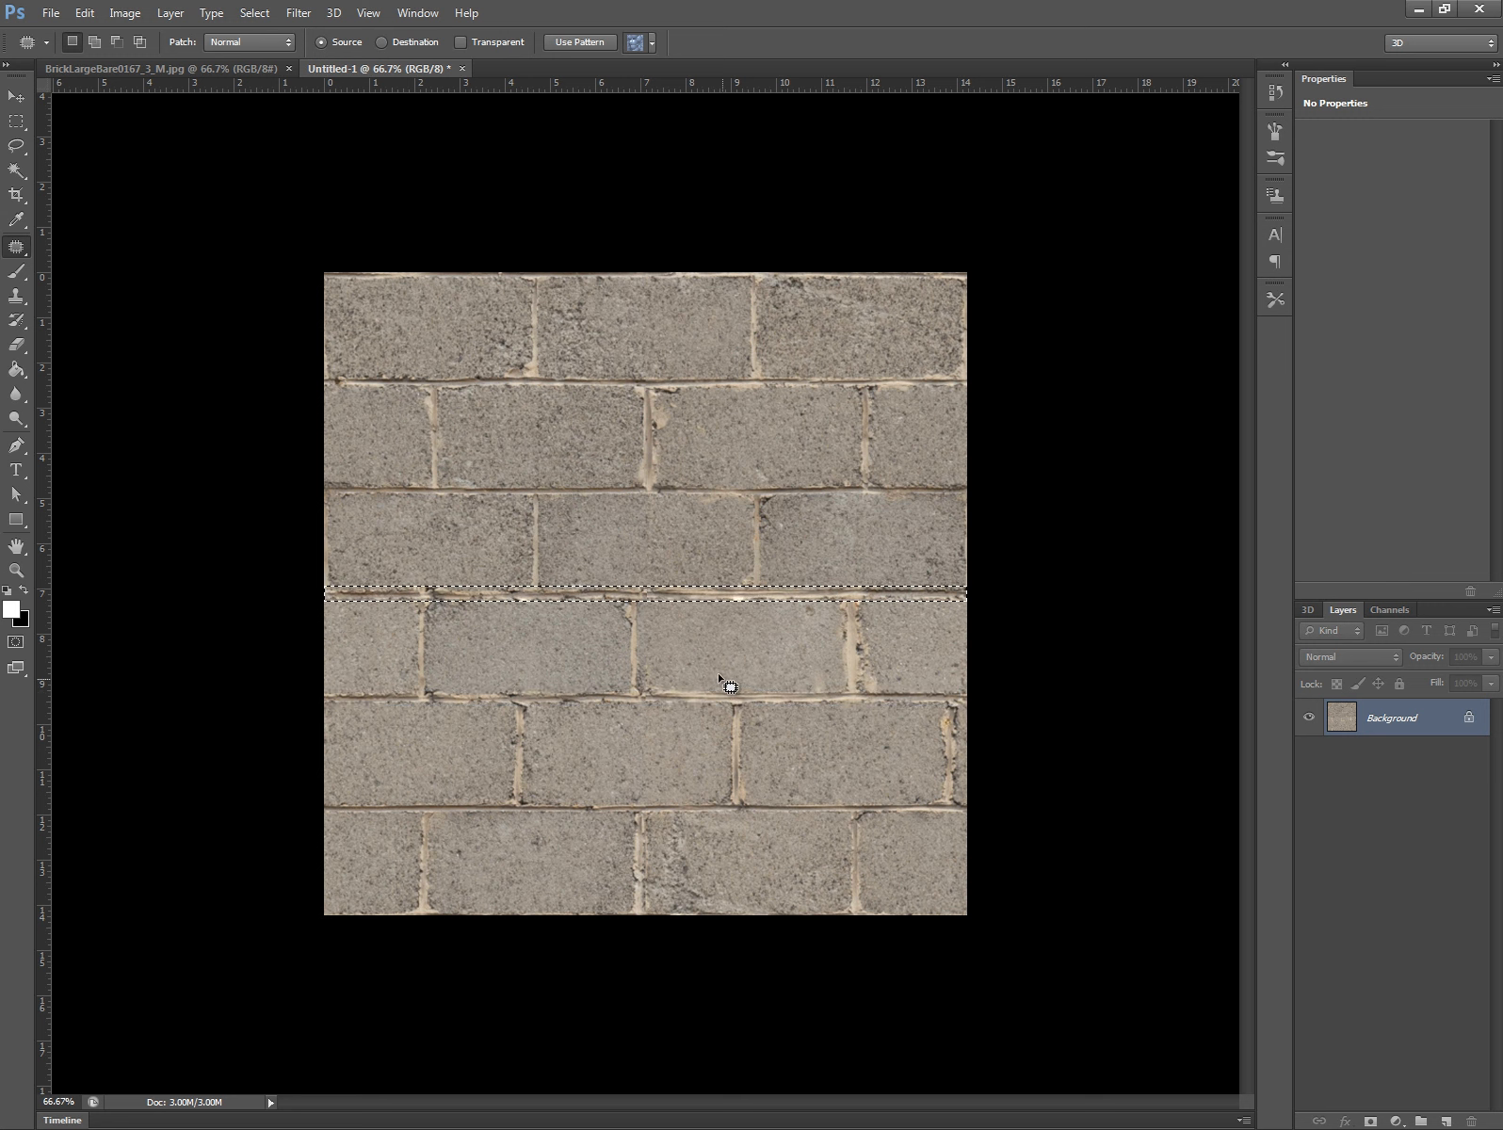
key(ctrl+d)
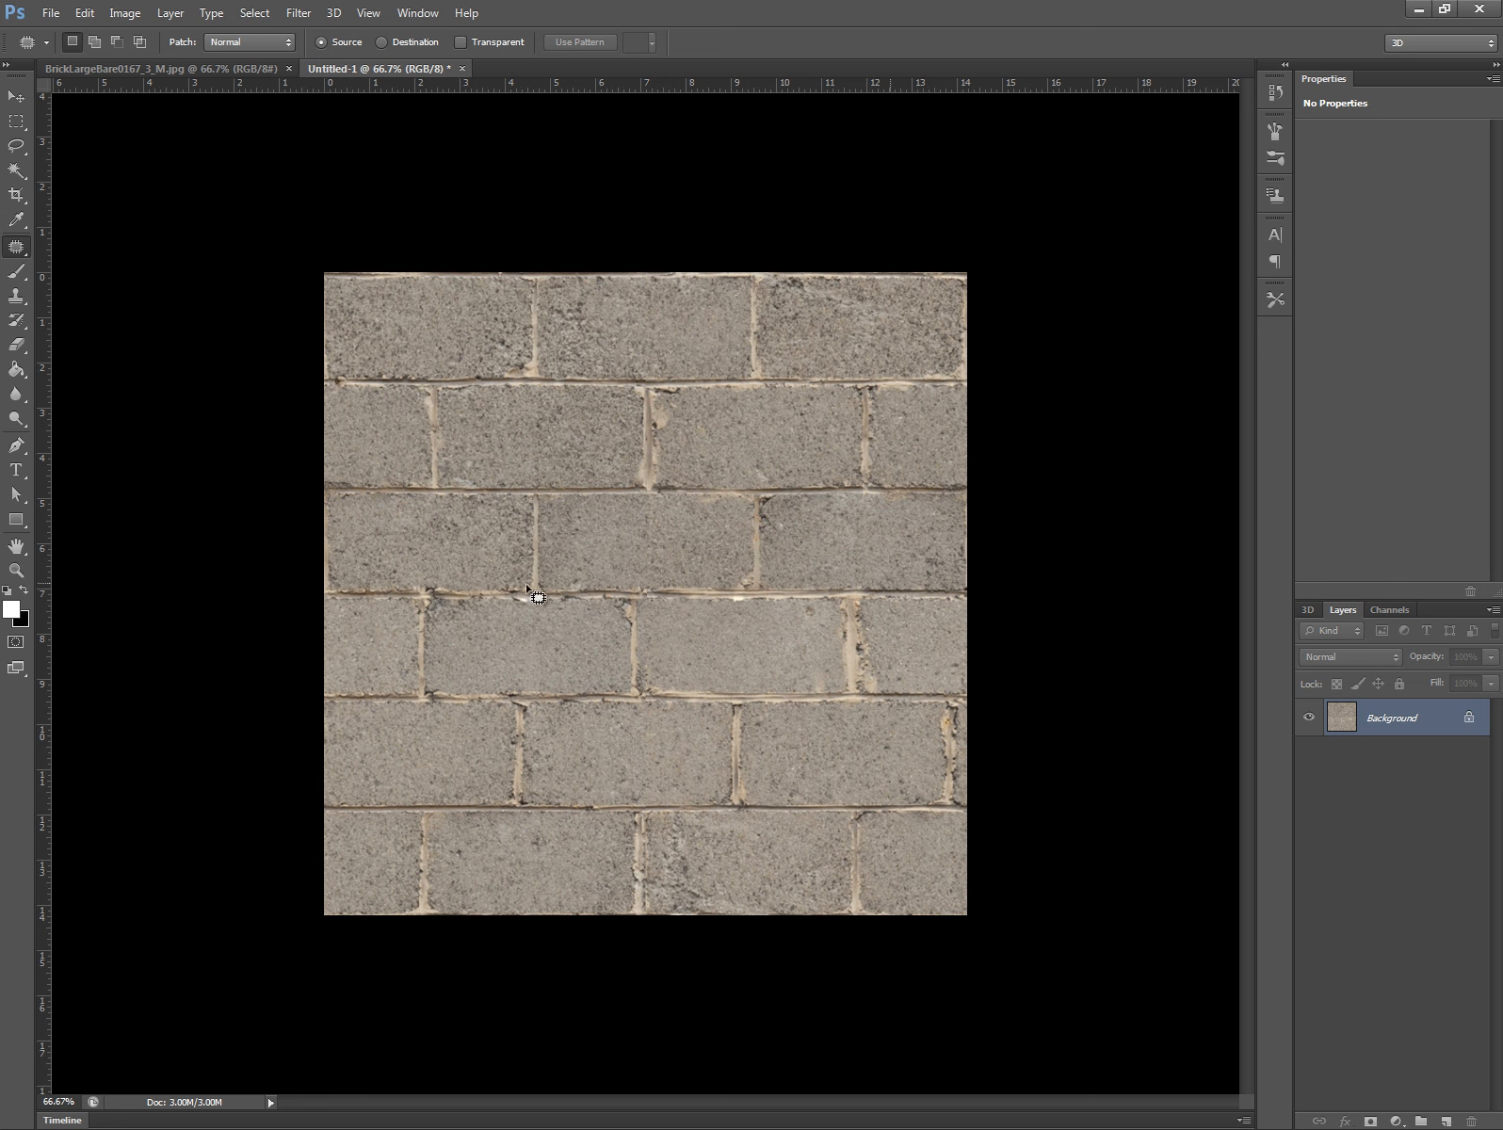
- Examine the patched mortar line at mid-height up close, especially where it meets the vertical joints
key(z)
click(425, 593)
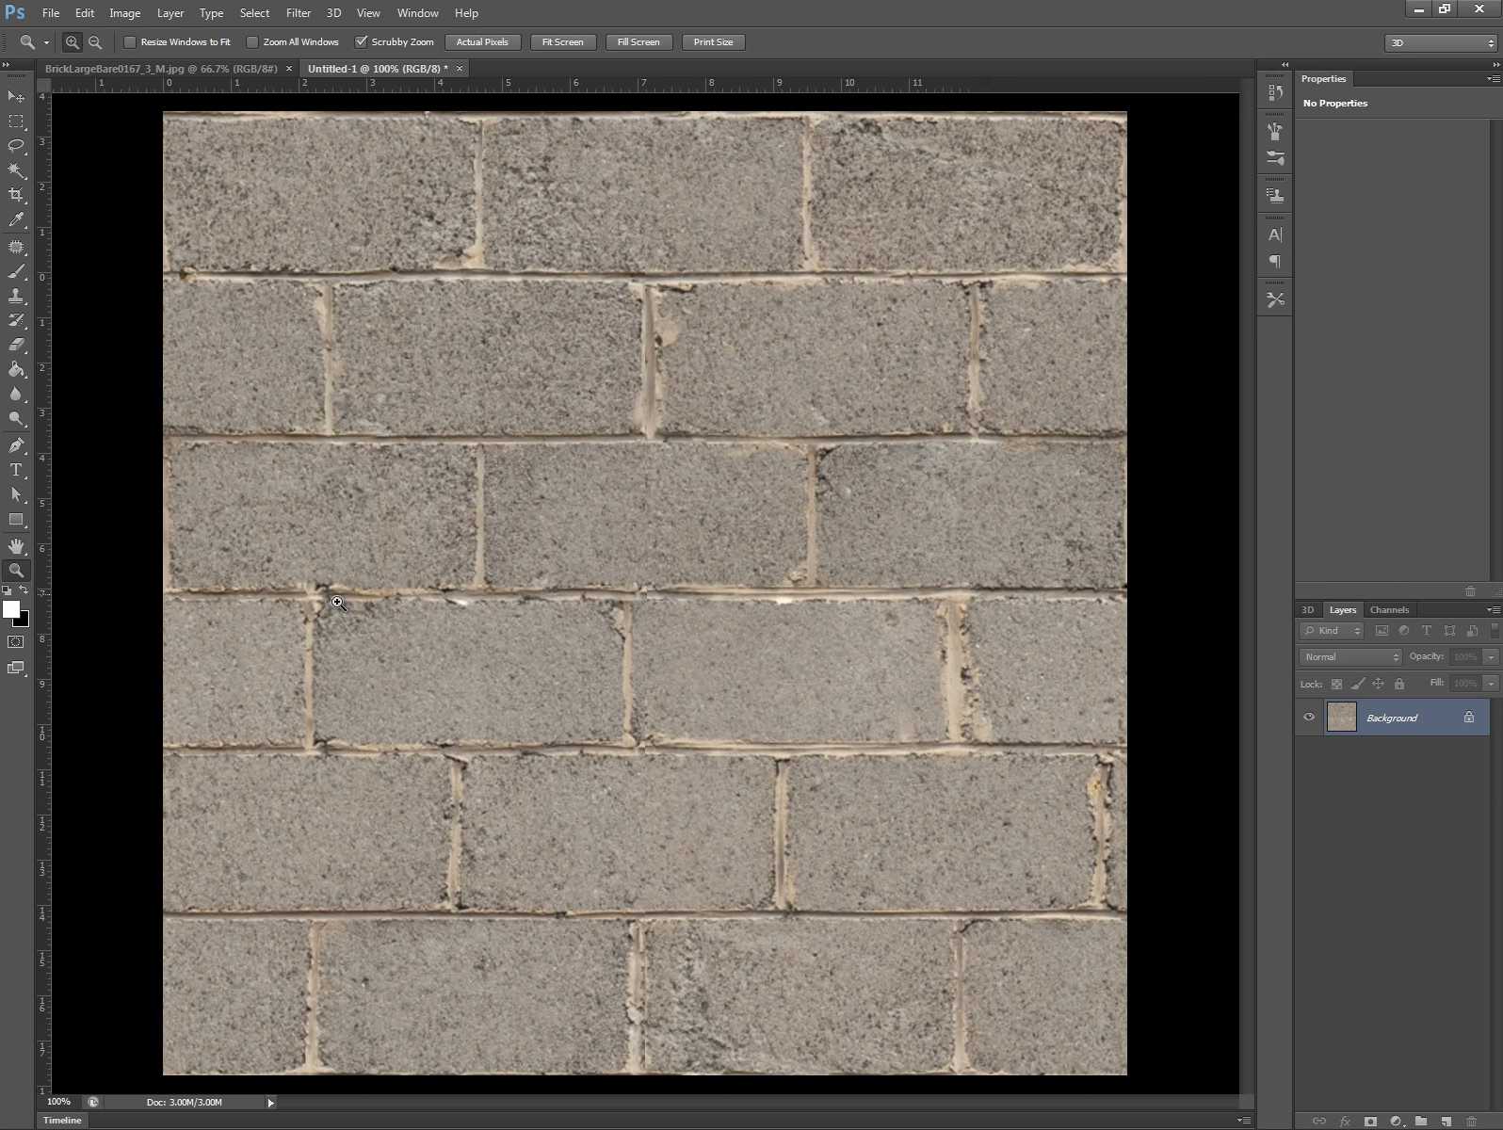
click(385, 595)
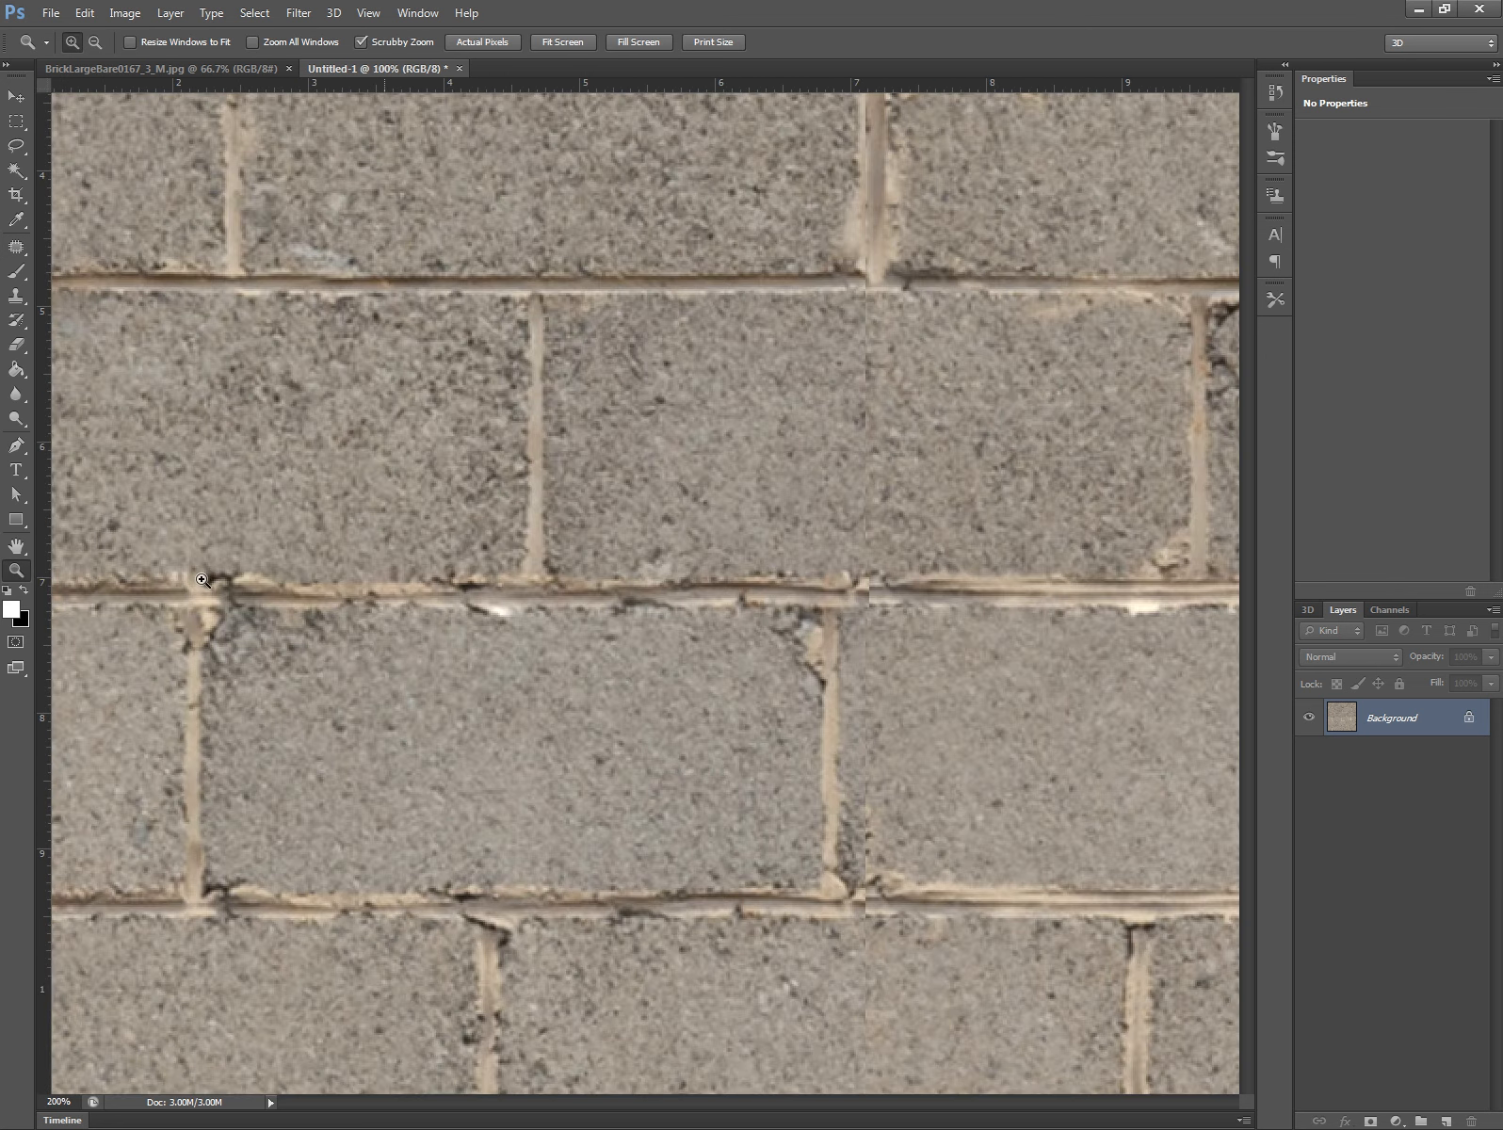
click(358, 640)
drag(408, 651, 550, 665)
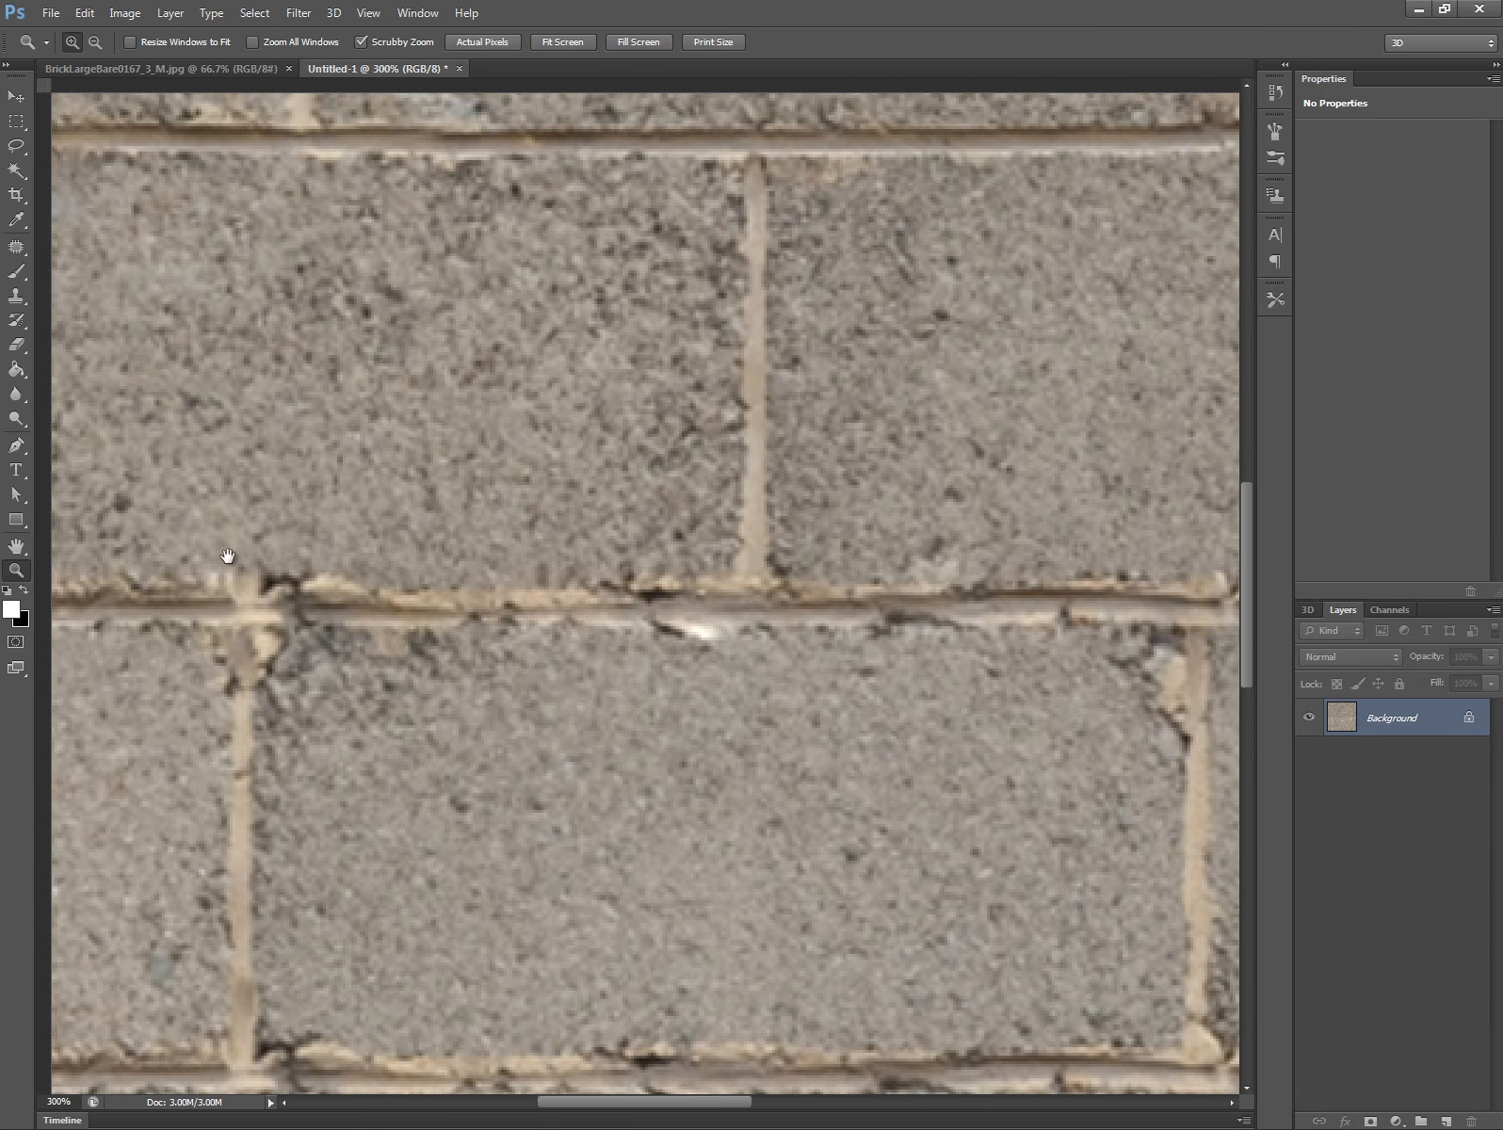
drag(252, 608, 267, 604)
click(297, 576)
alt+click(299, 577)
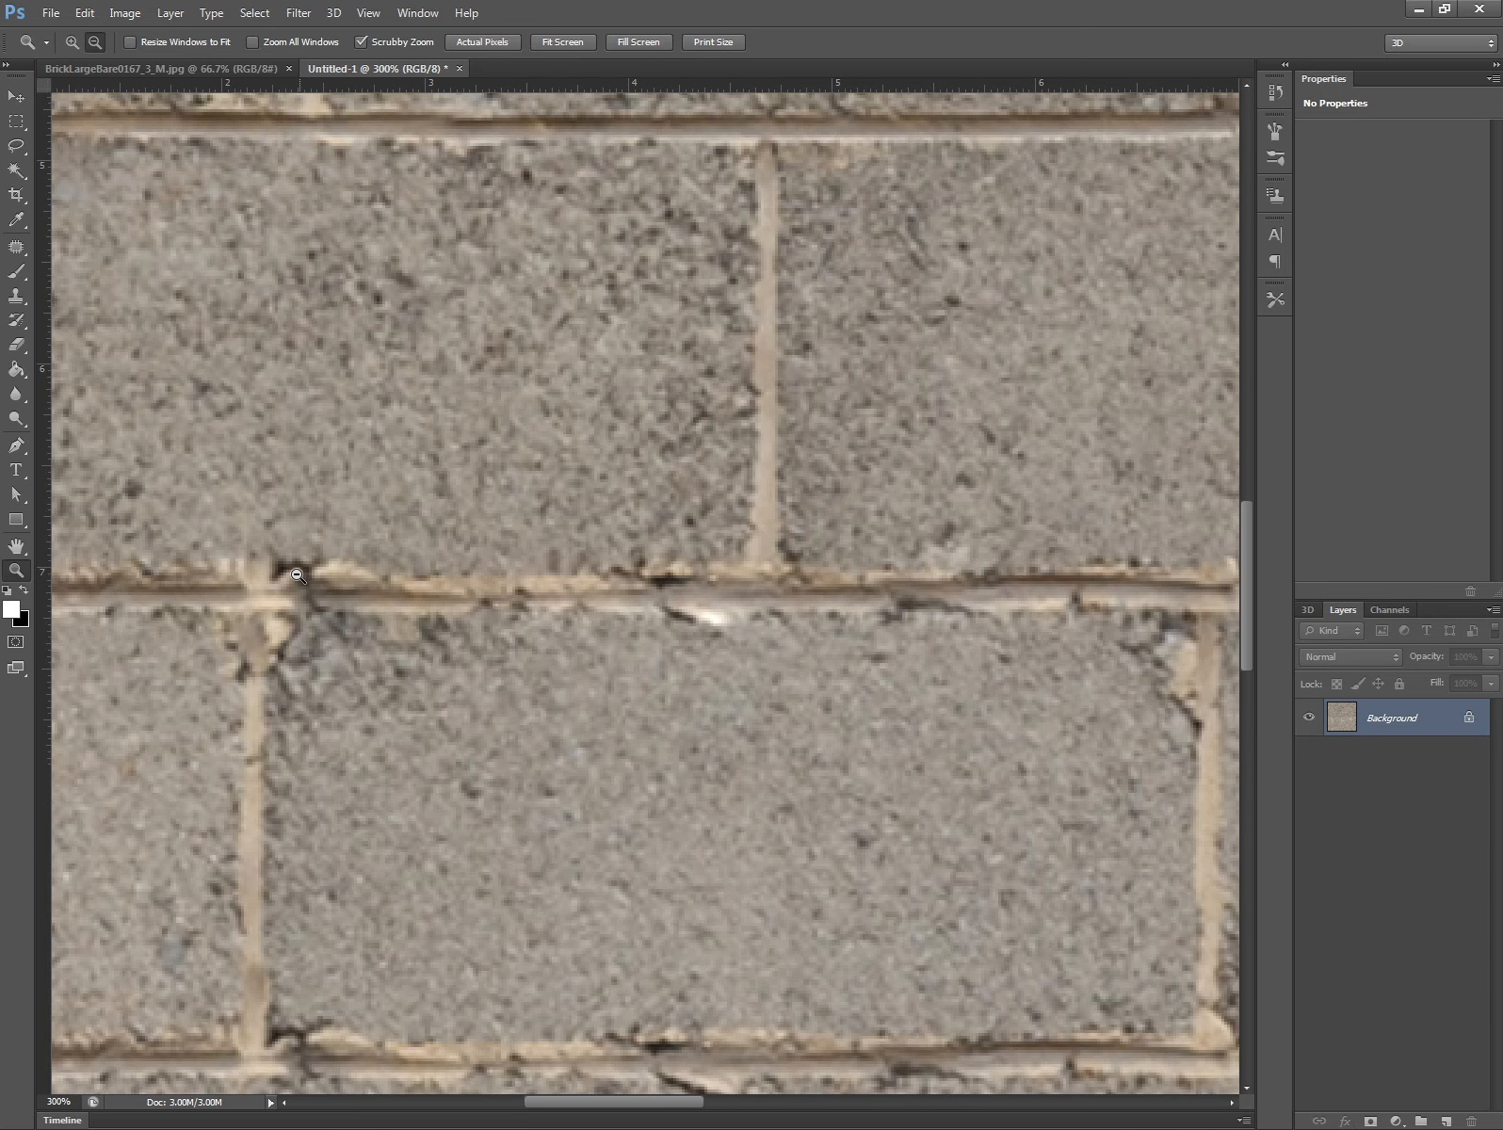
alt+click(299, 578)
key(ctrl+plus)
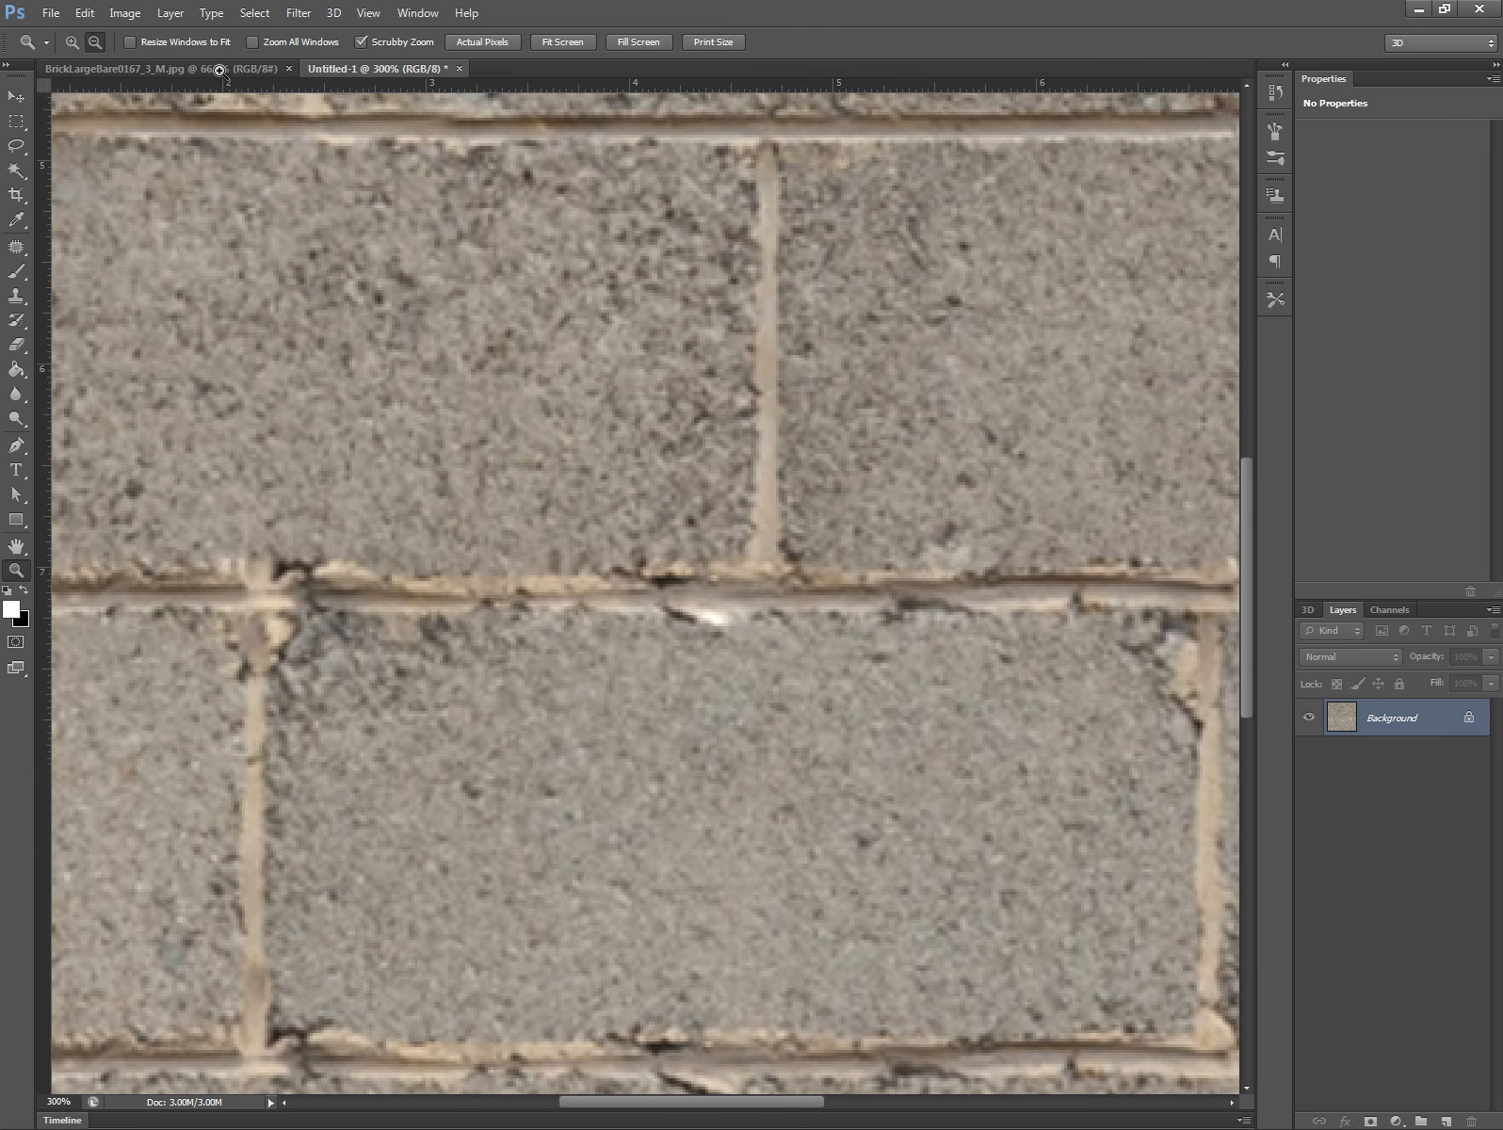
key(ctrl+plus)
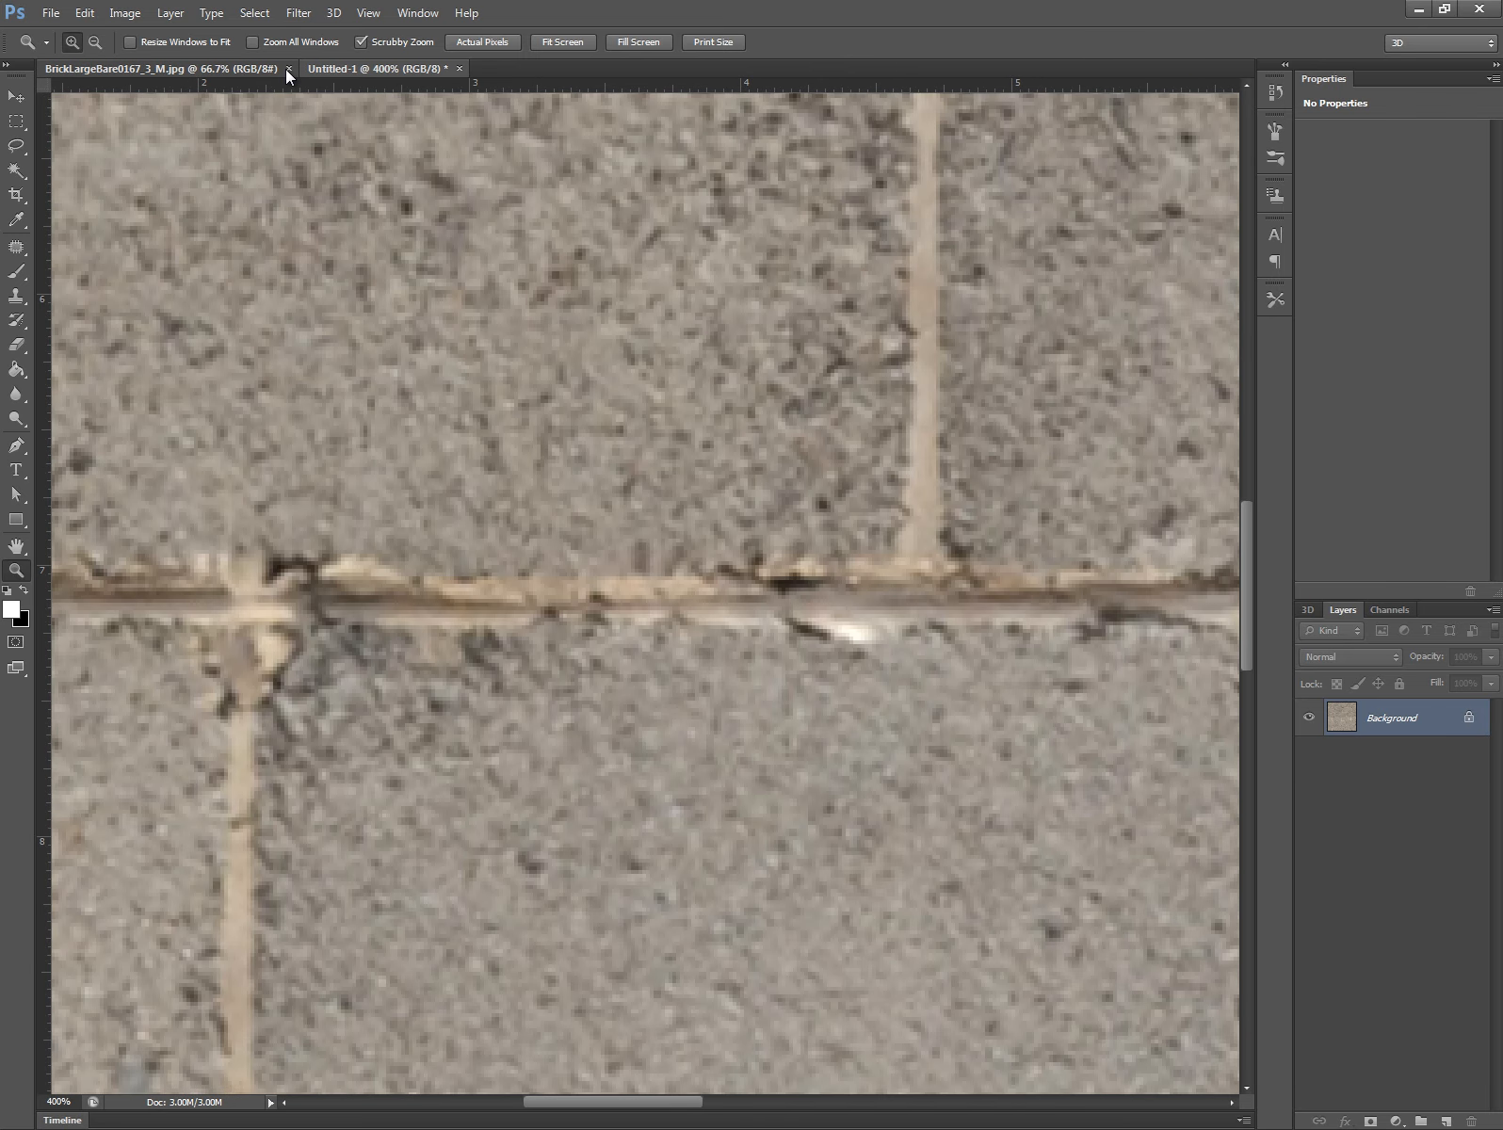
- Close the source photo BrickLargeBare0167_3_M.jpg
click(281, 68)
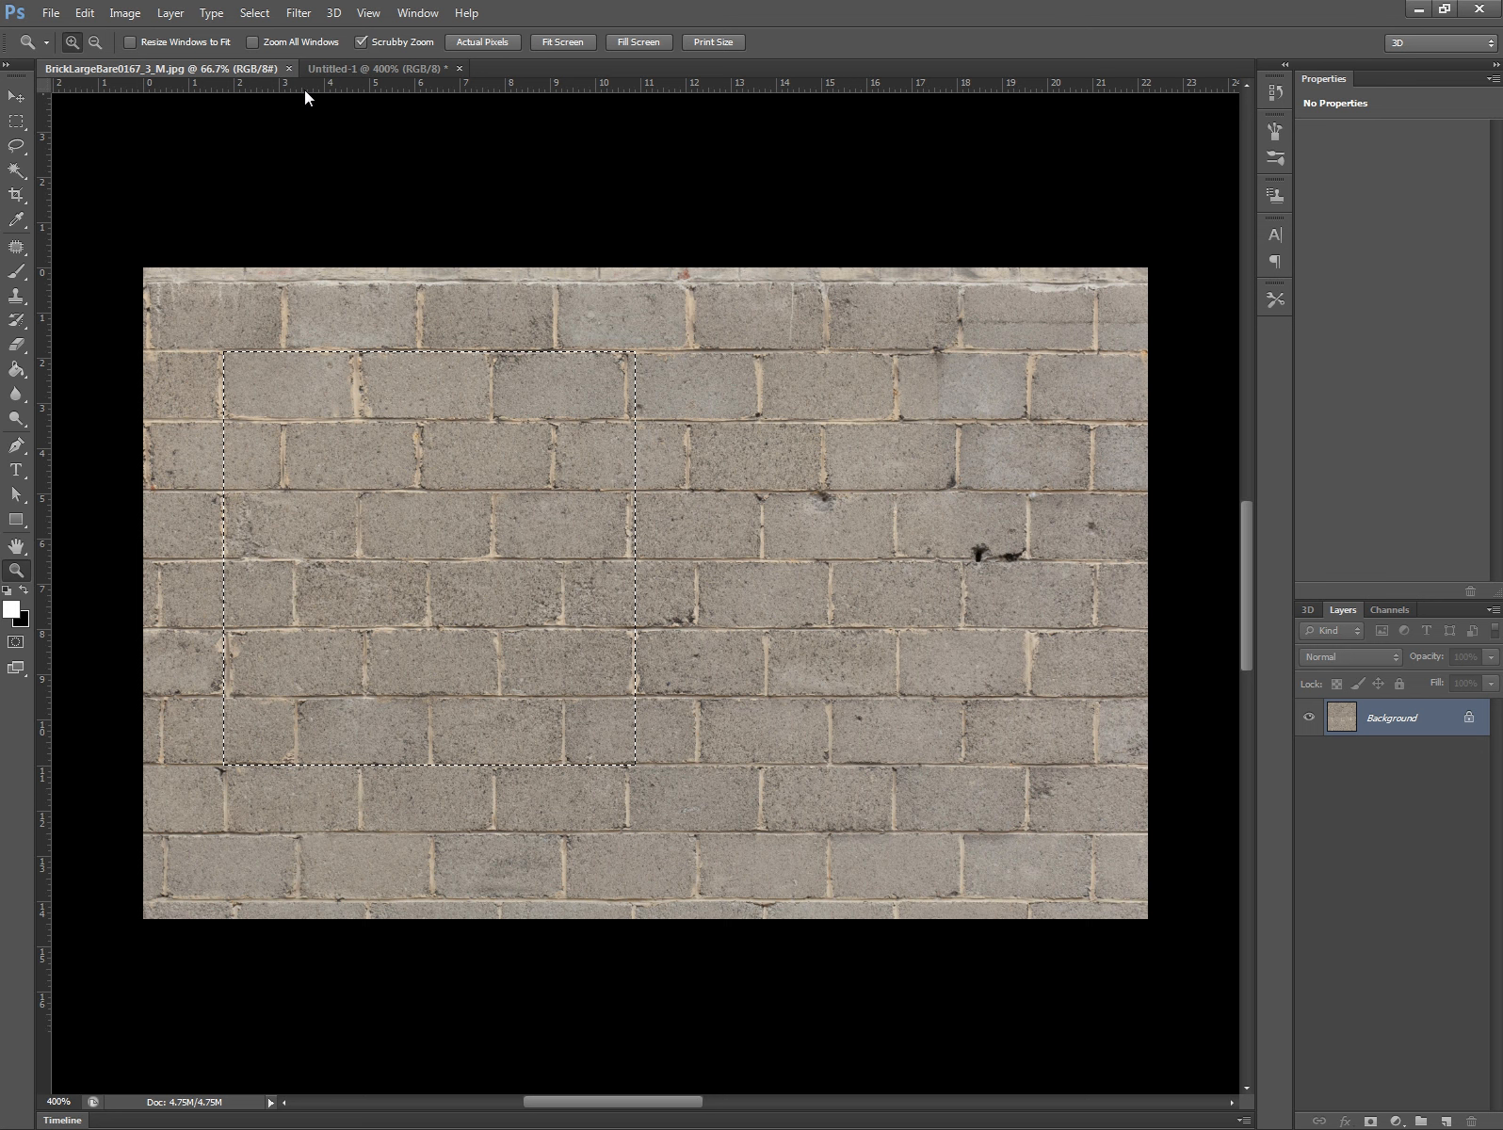
key(ctrl+w)
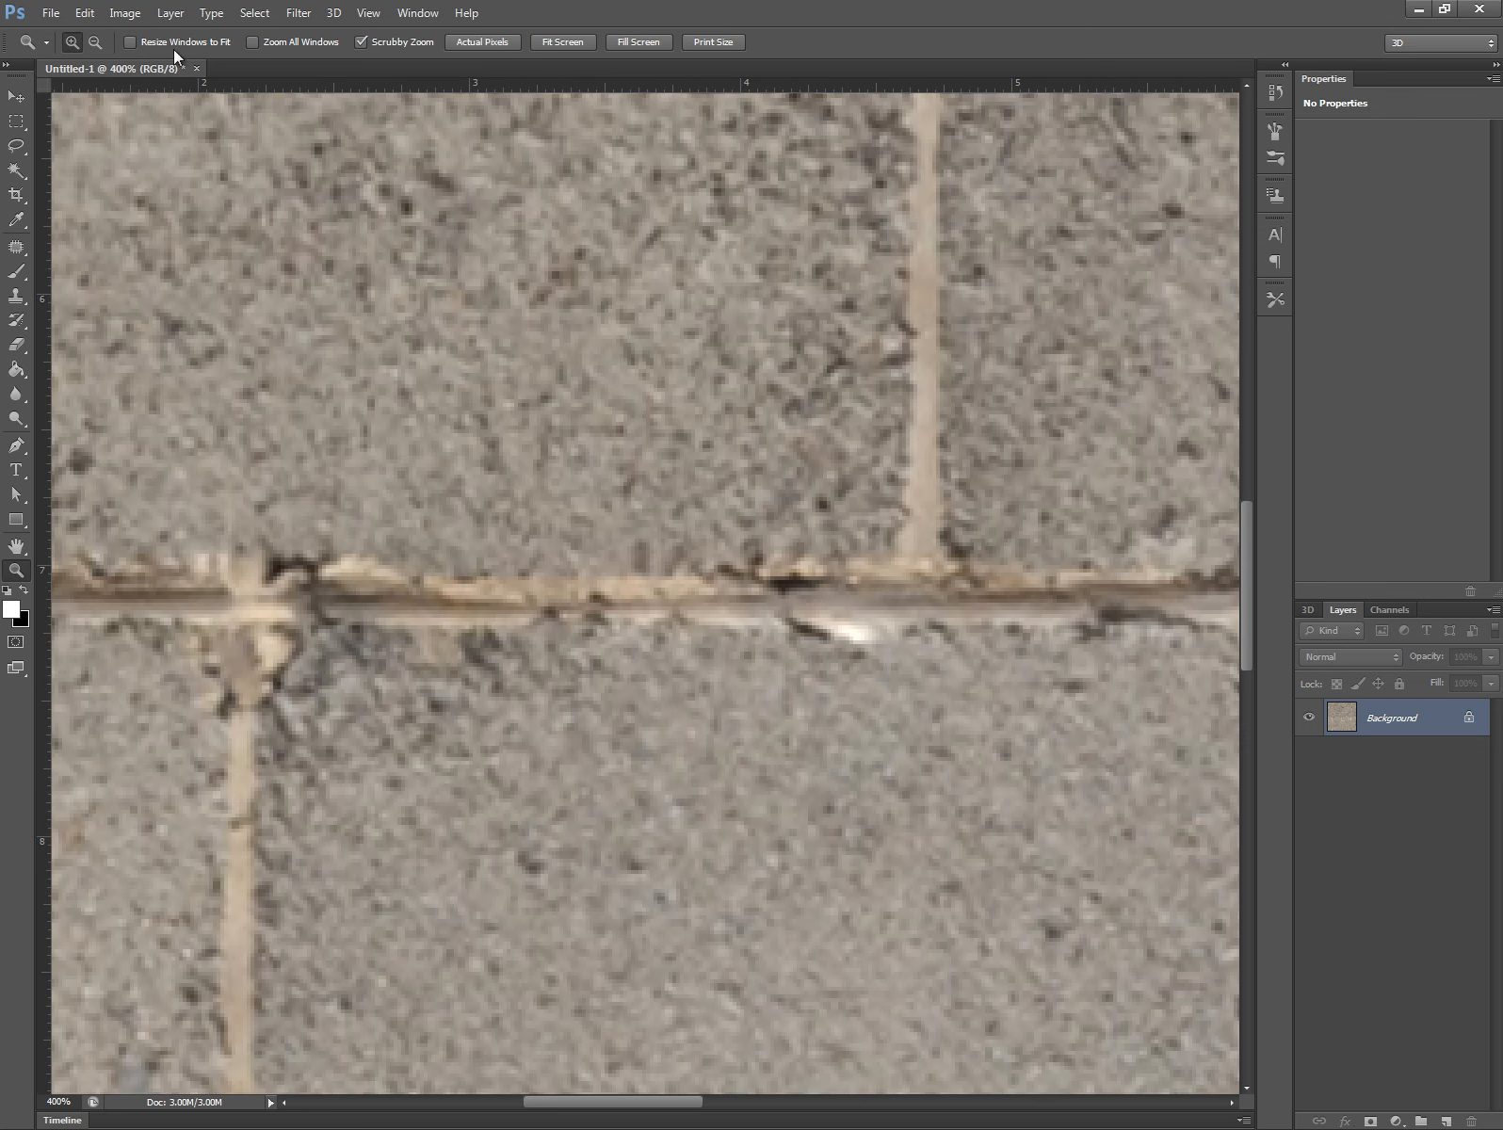
- Check the pixel dimensions of the texture document without changing them
click(120, 15)
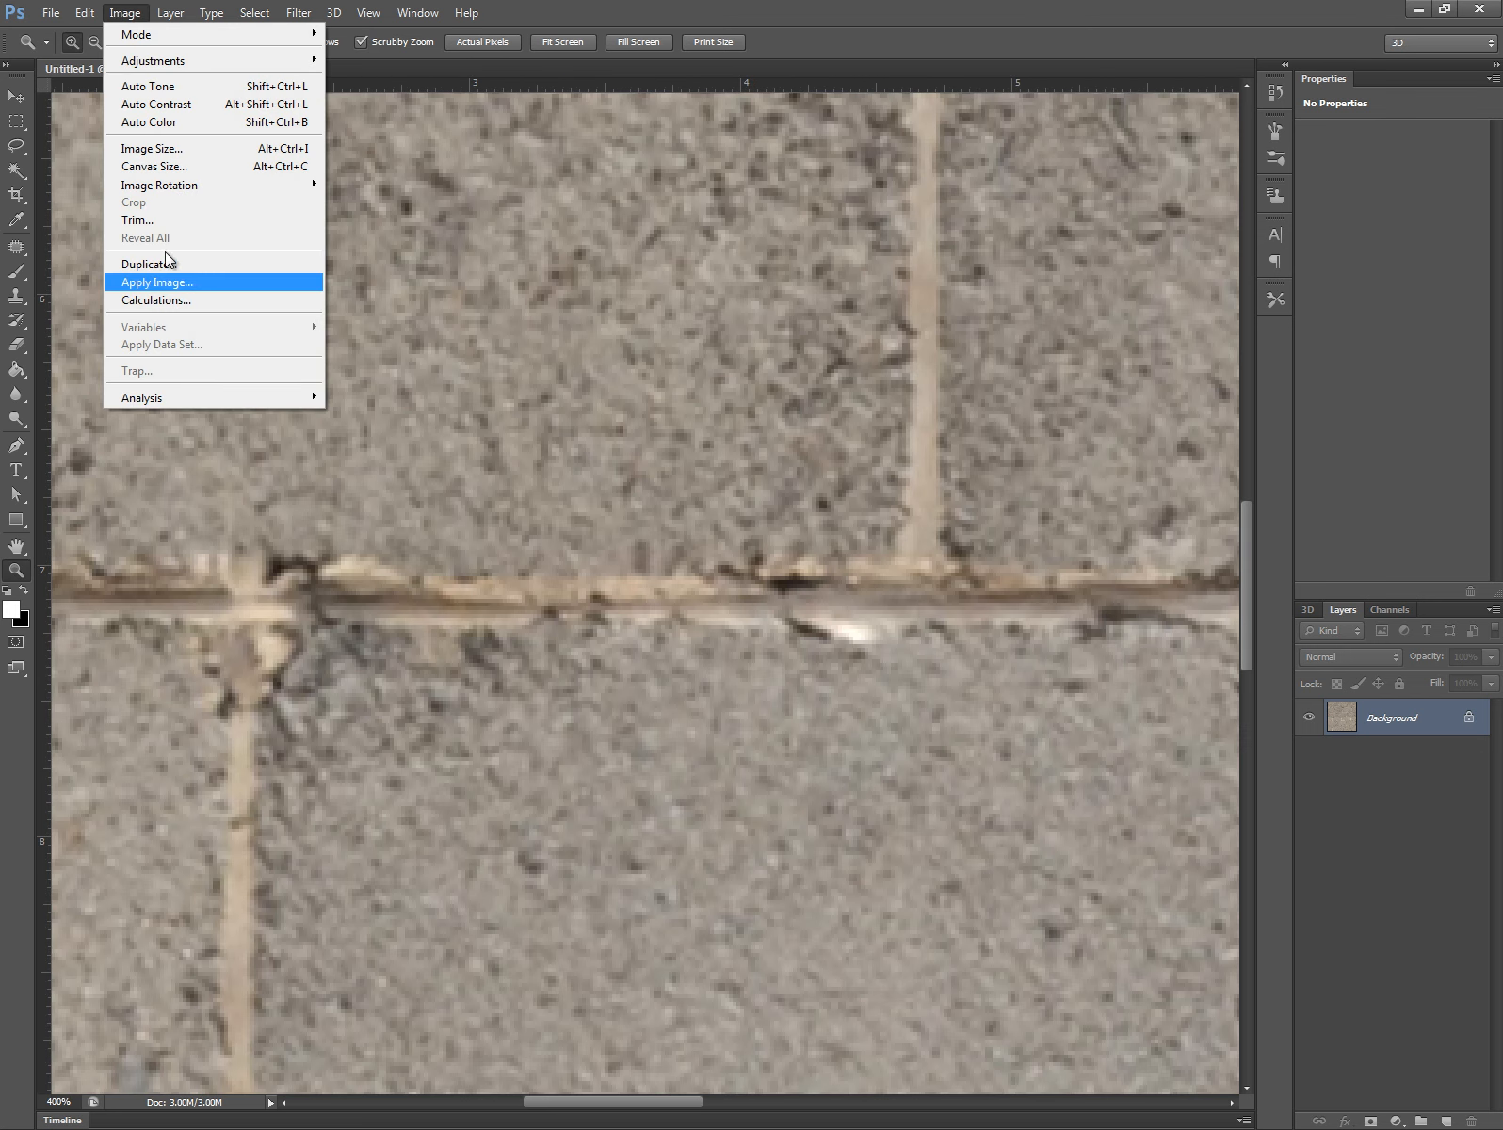
click(148, 151)
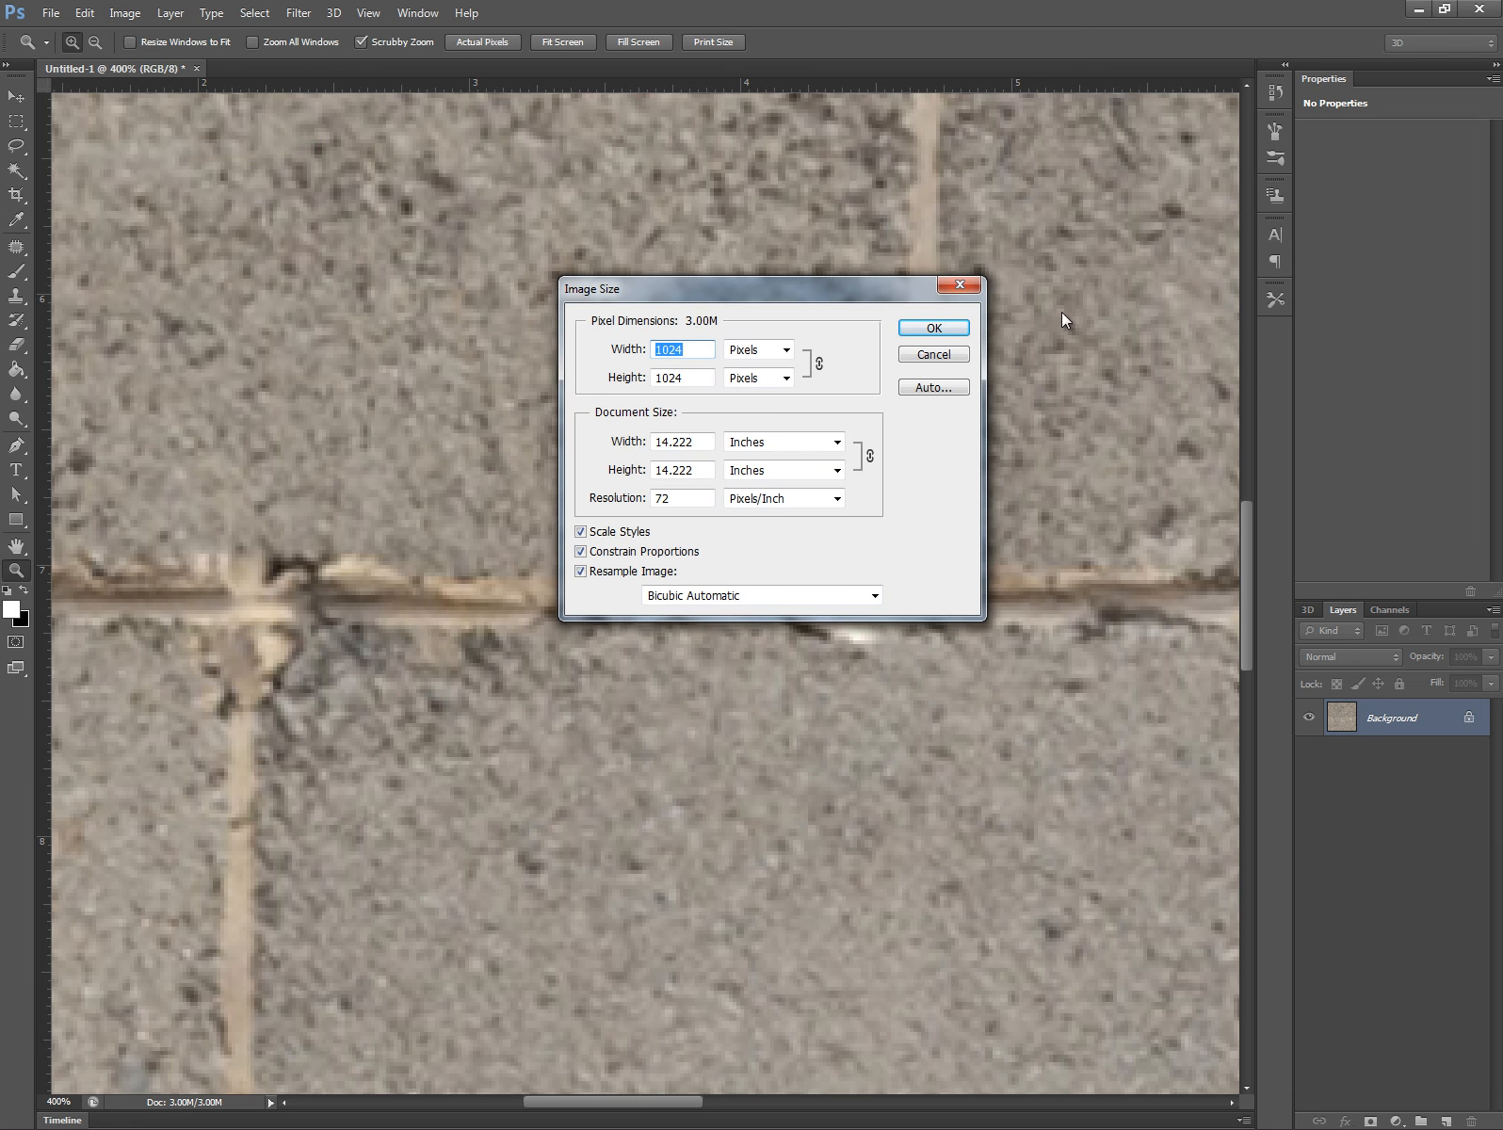
click(974, 282)
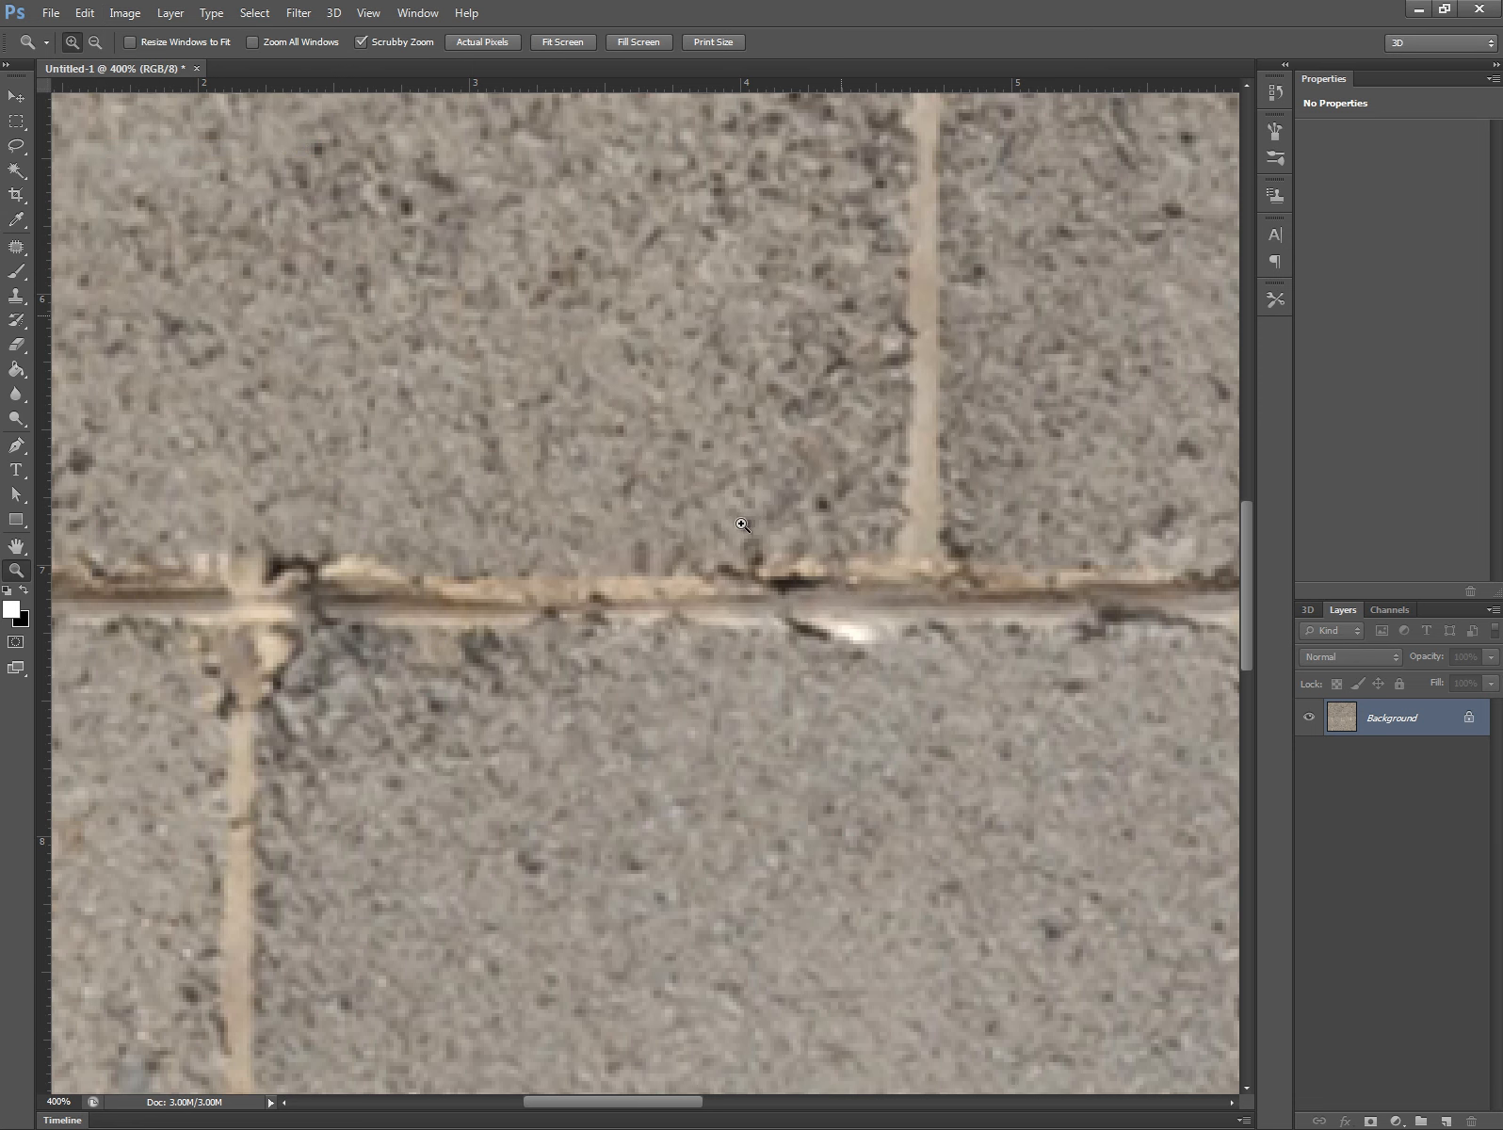
- Choose the Clone Stamp tool, enlarge its brush to 35 pixels and sample clean brick surface in the third row
alt+click(620, 621)
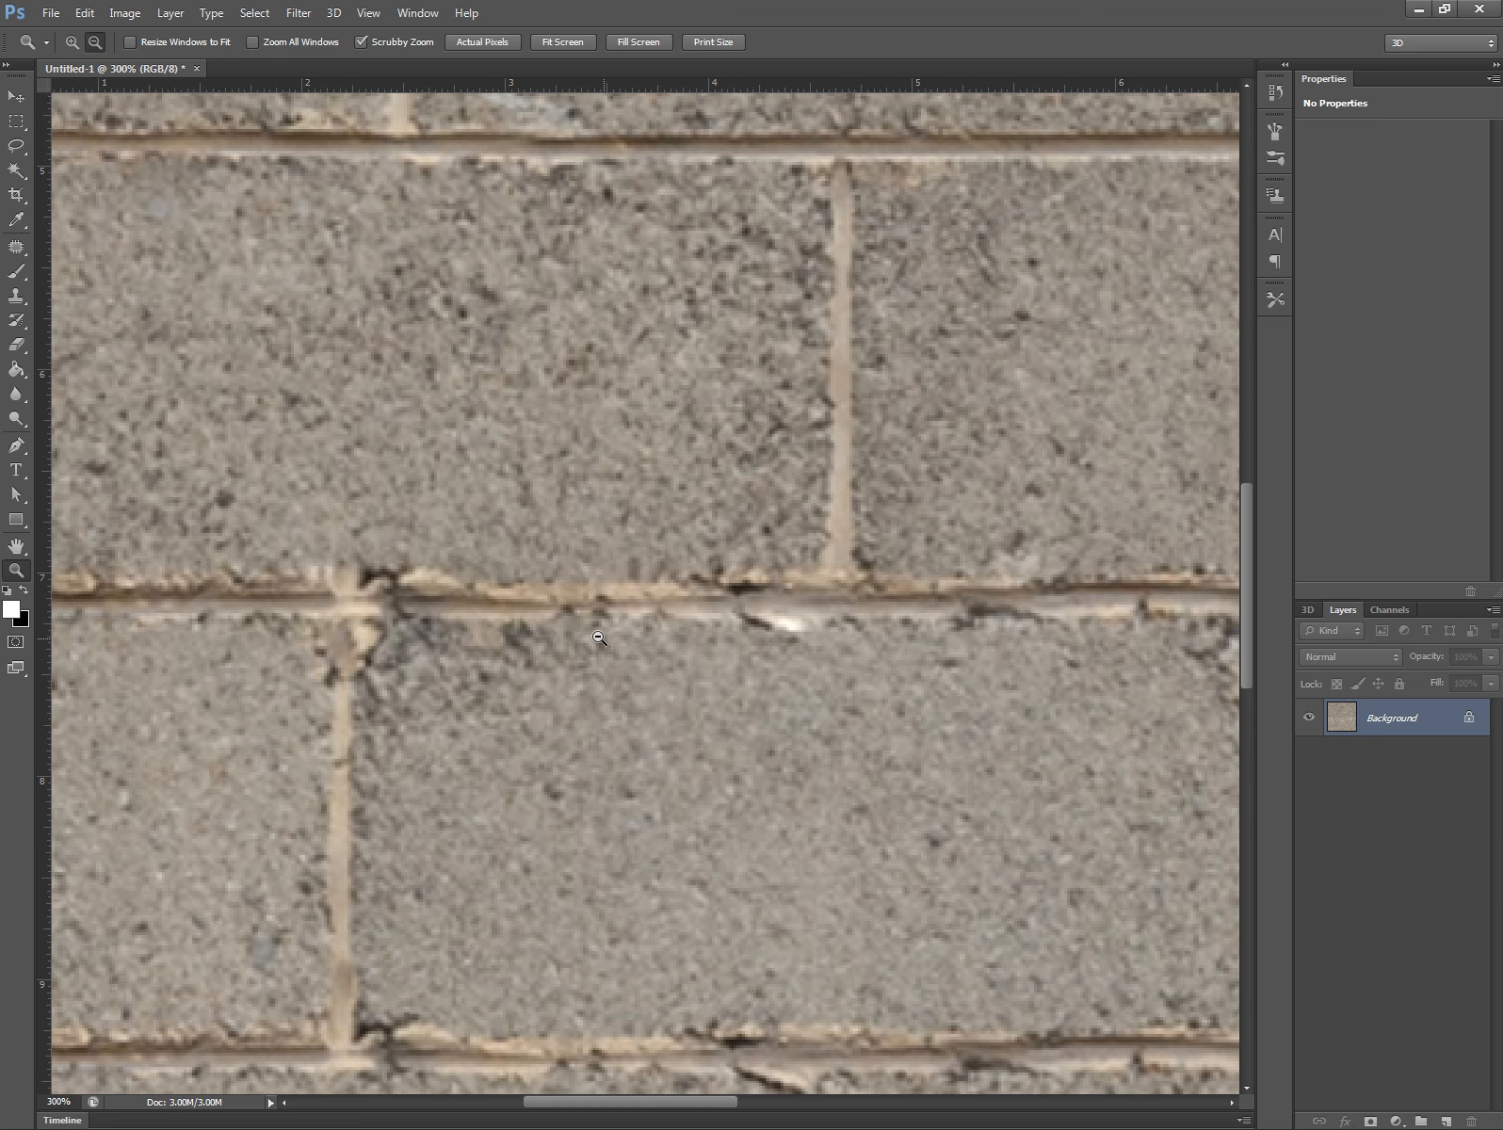
alt+click(598, 637)
alt+click(599, 637)
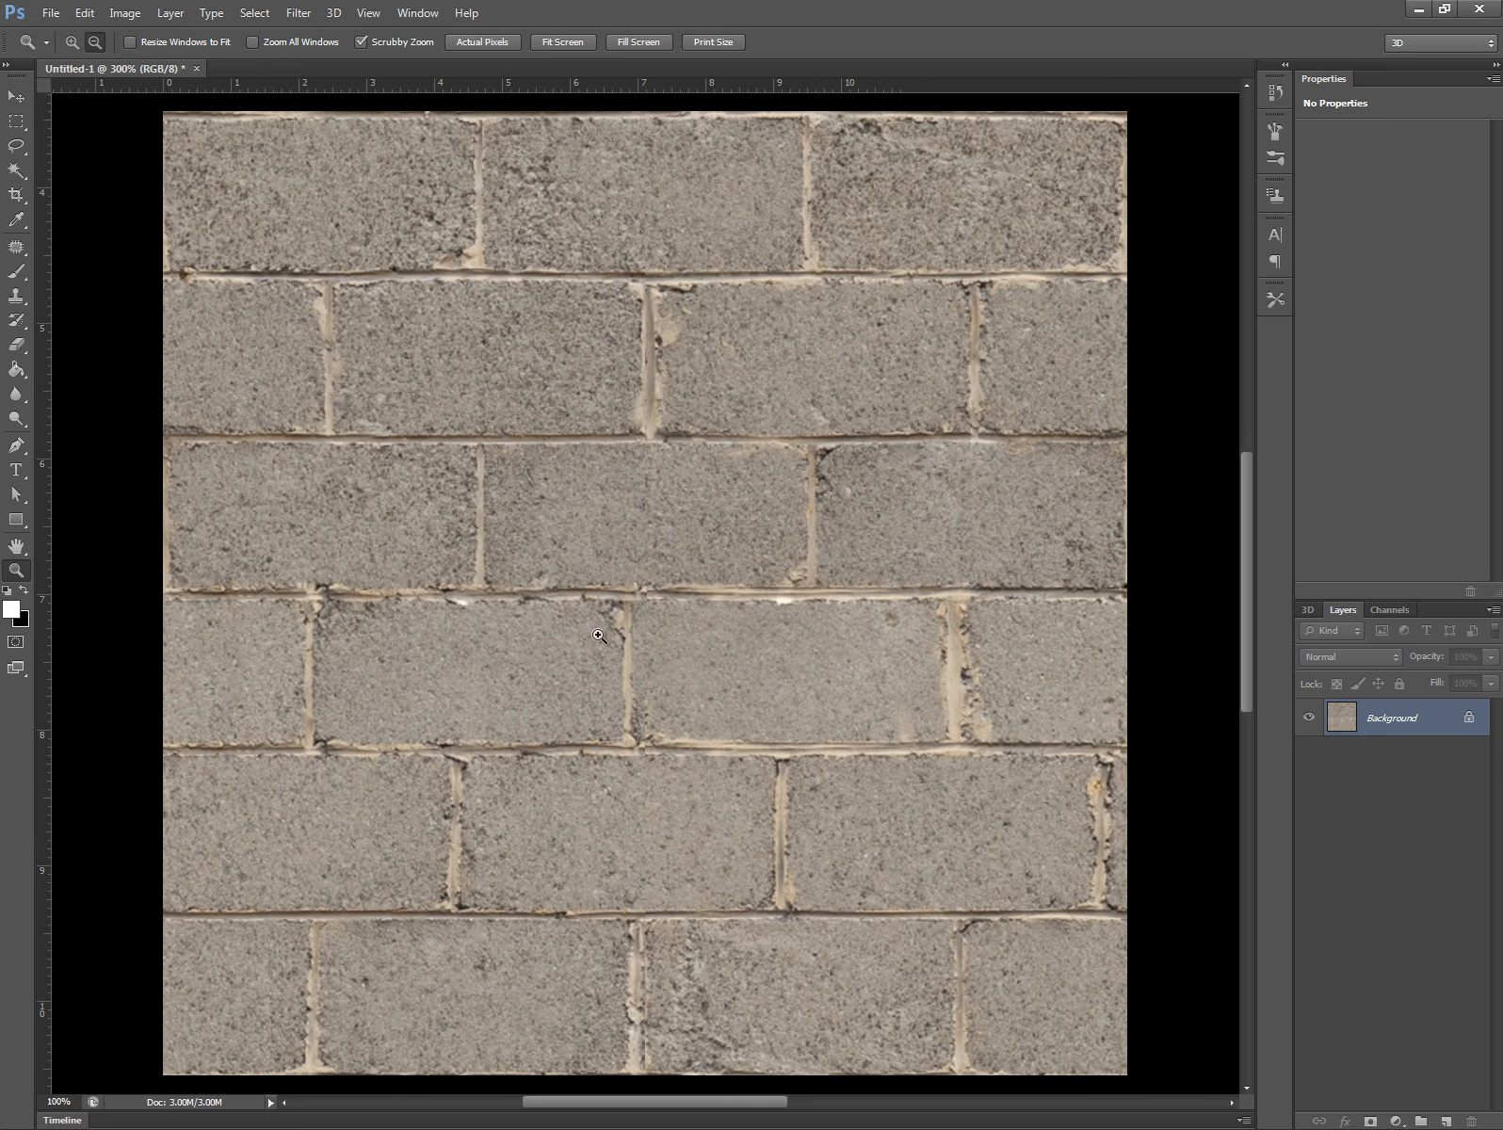
click(656, 572)
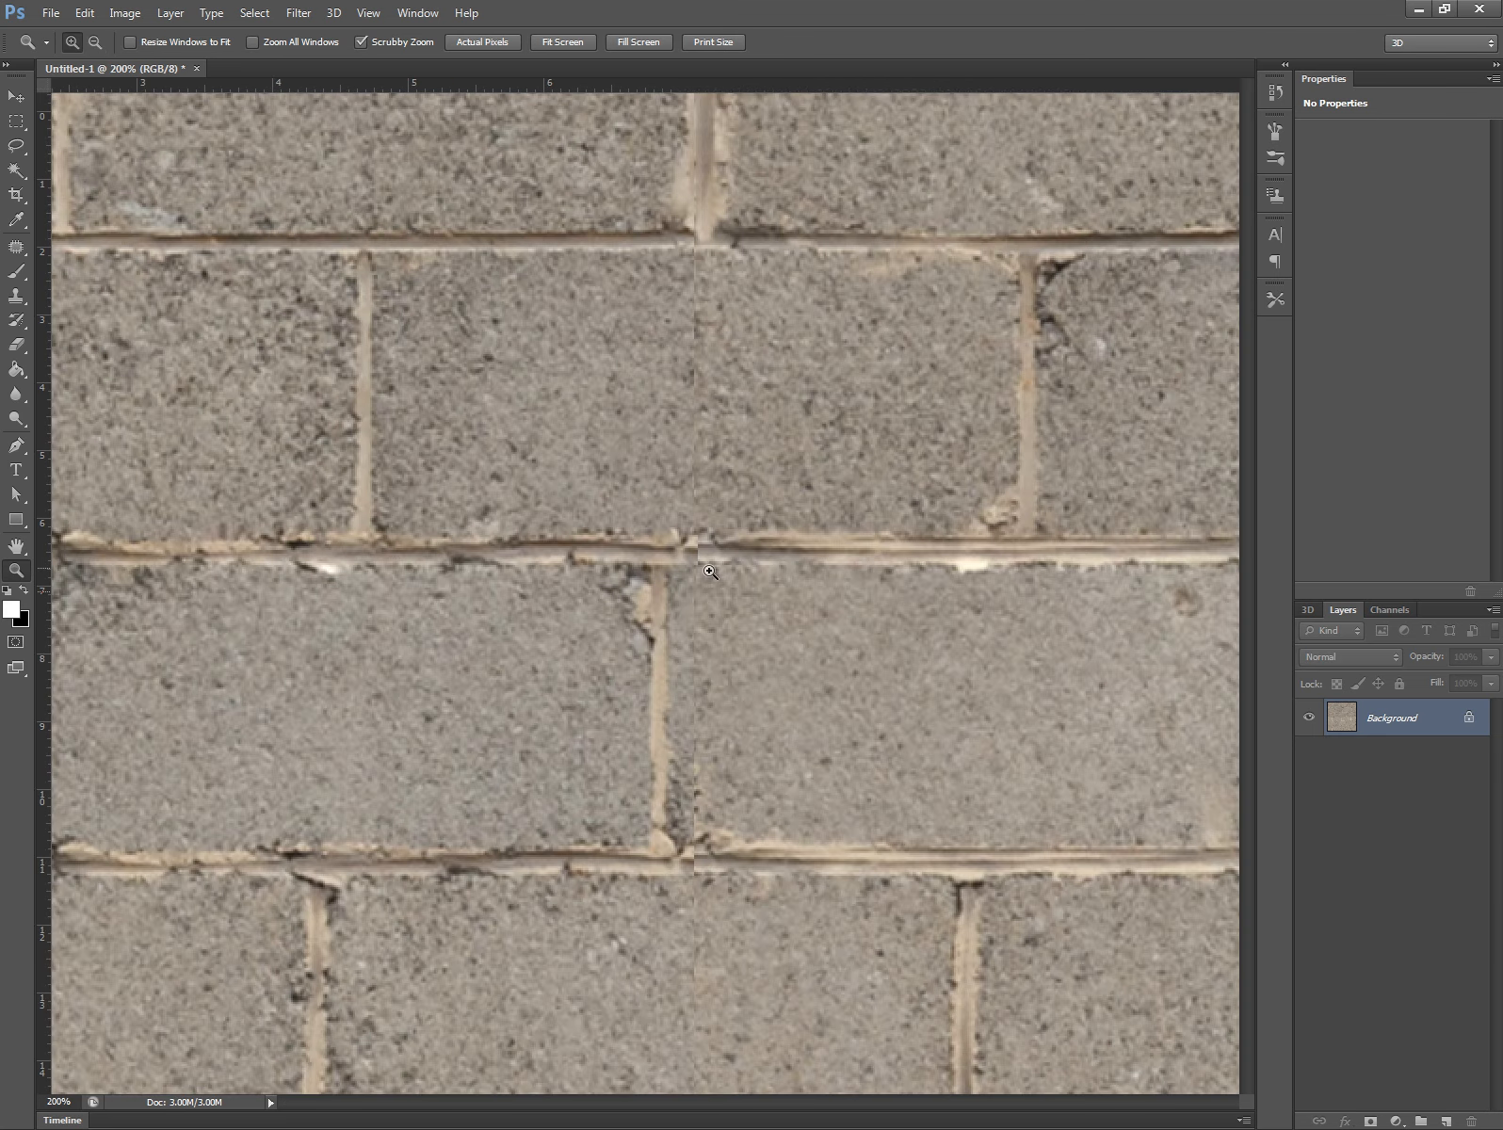
alt+click(313, 642)
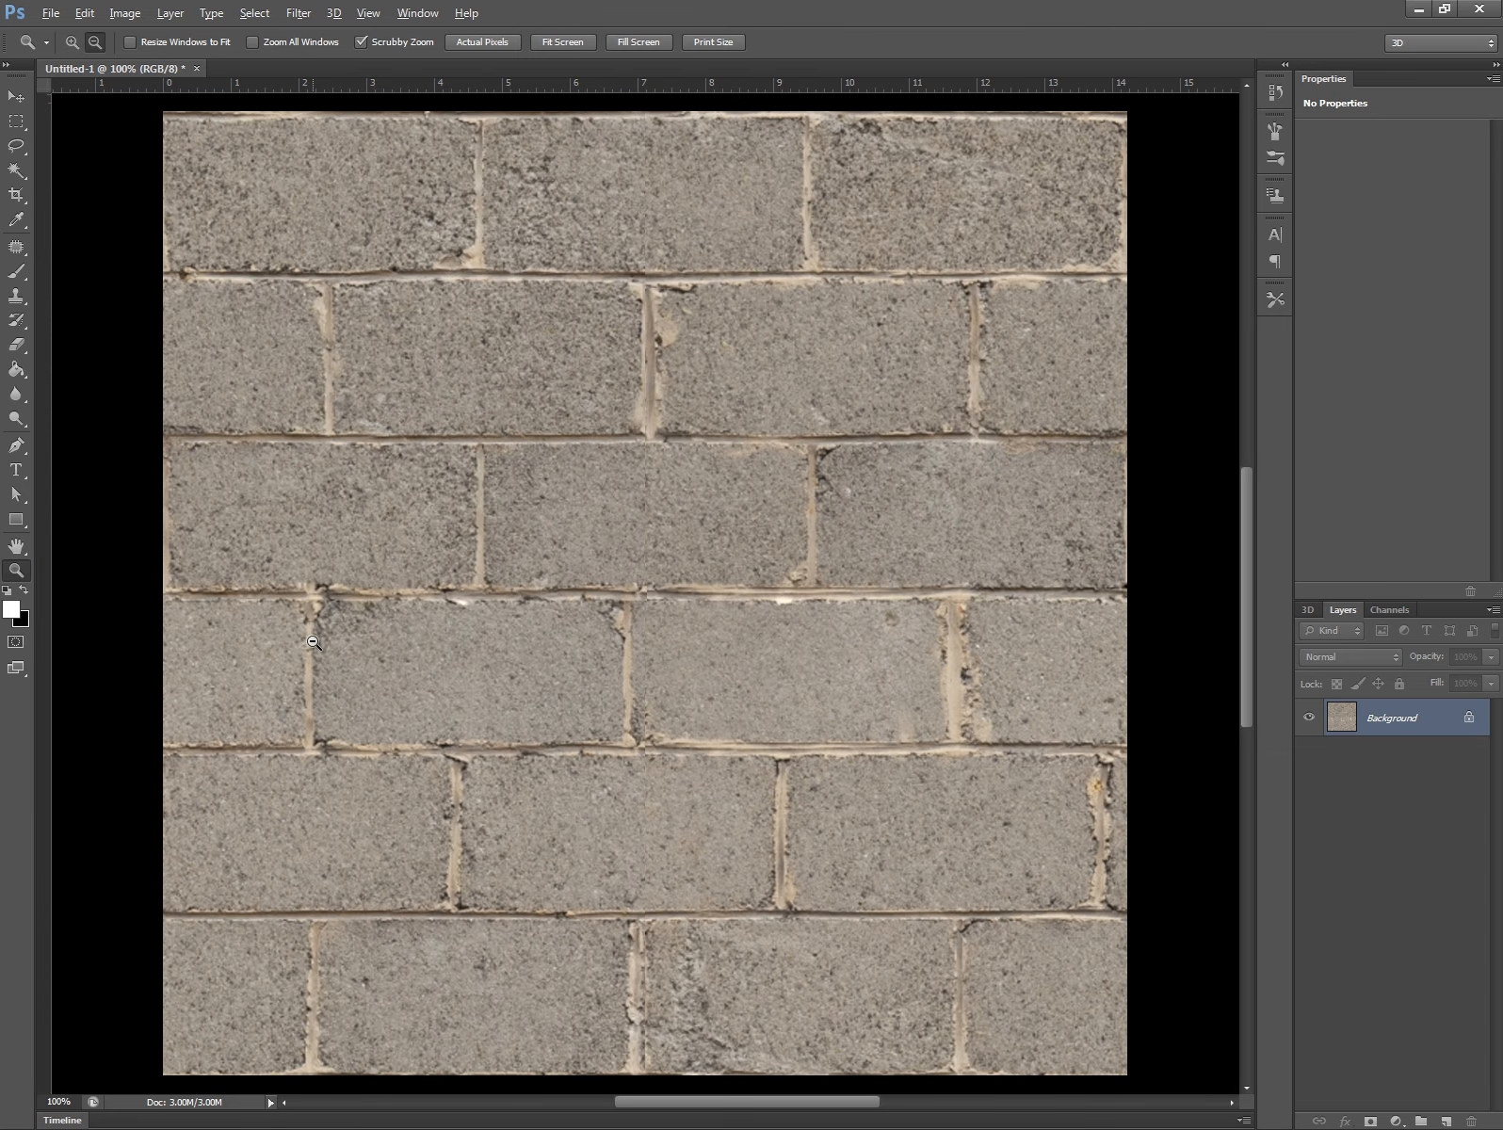
click(16, 248)
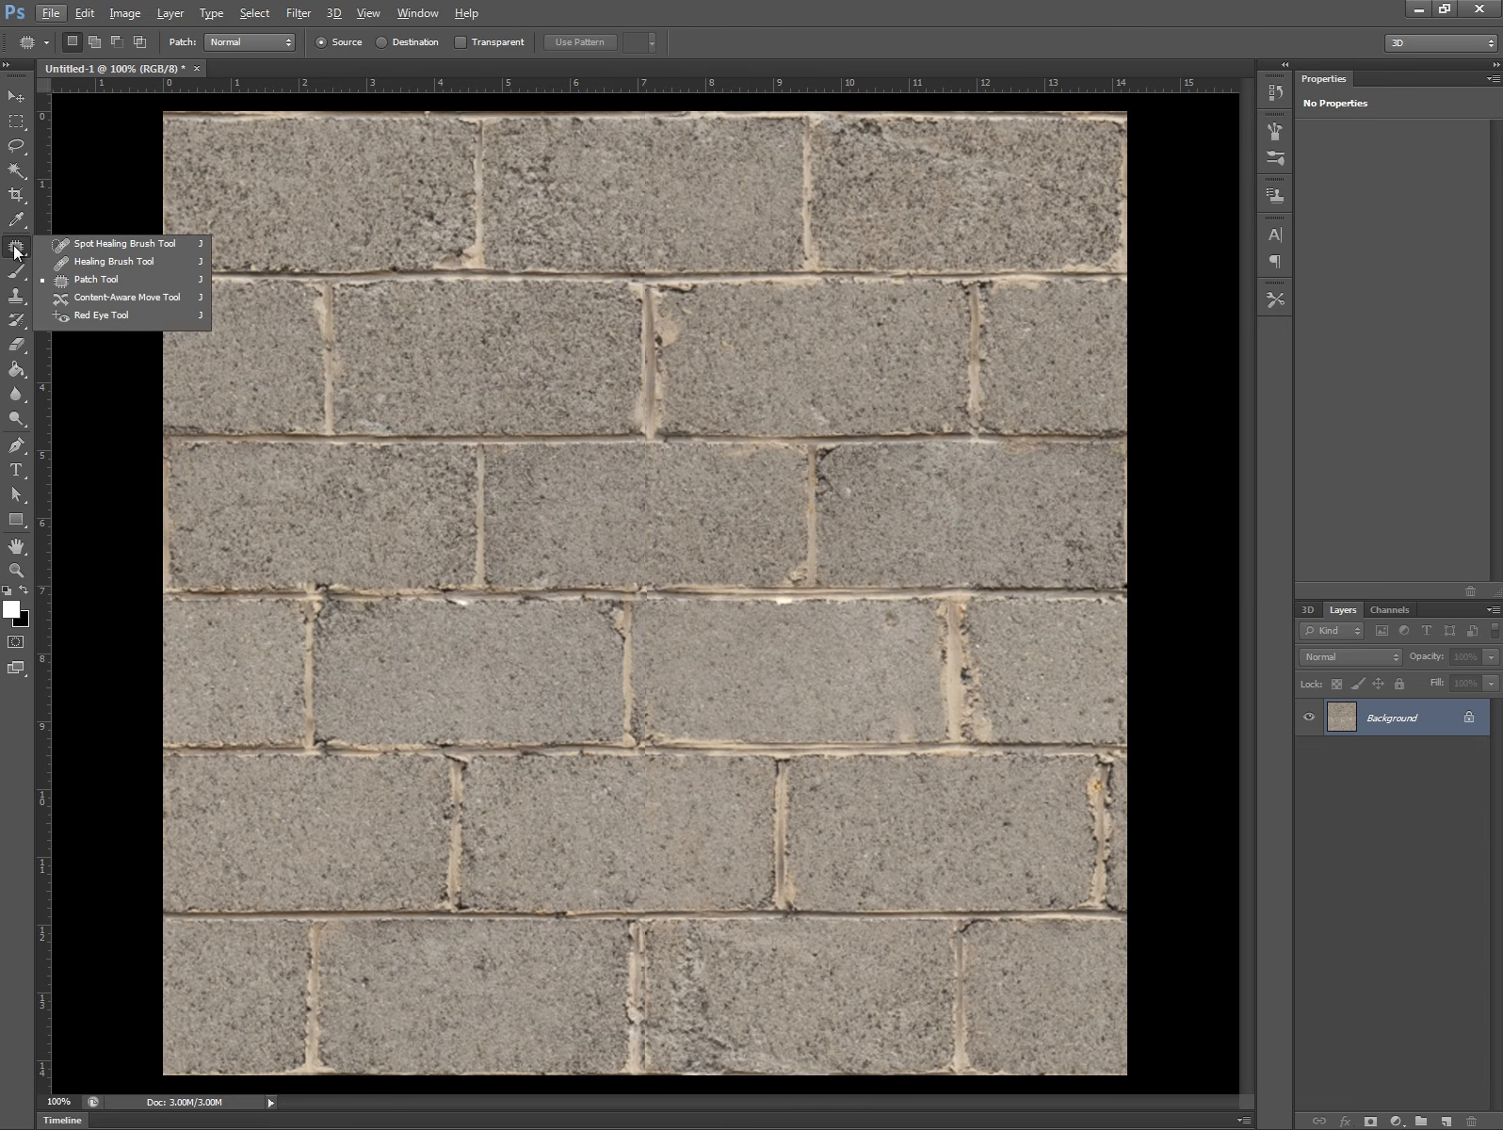
click(22, 306)
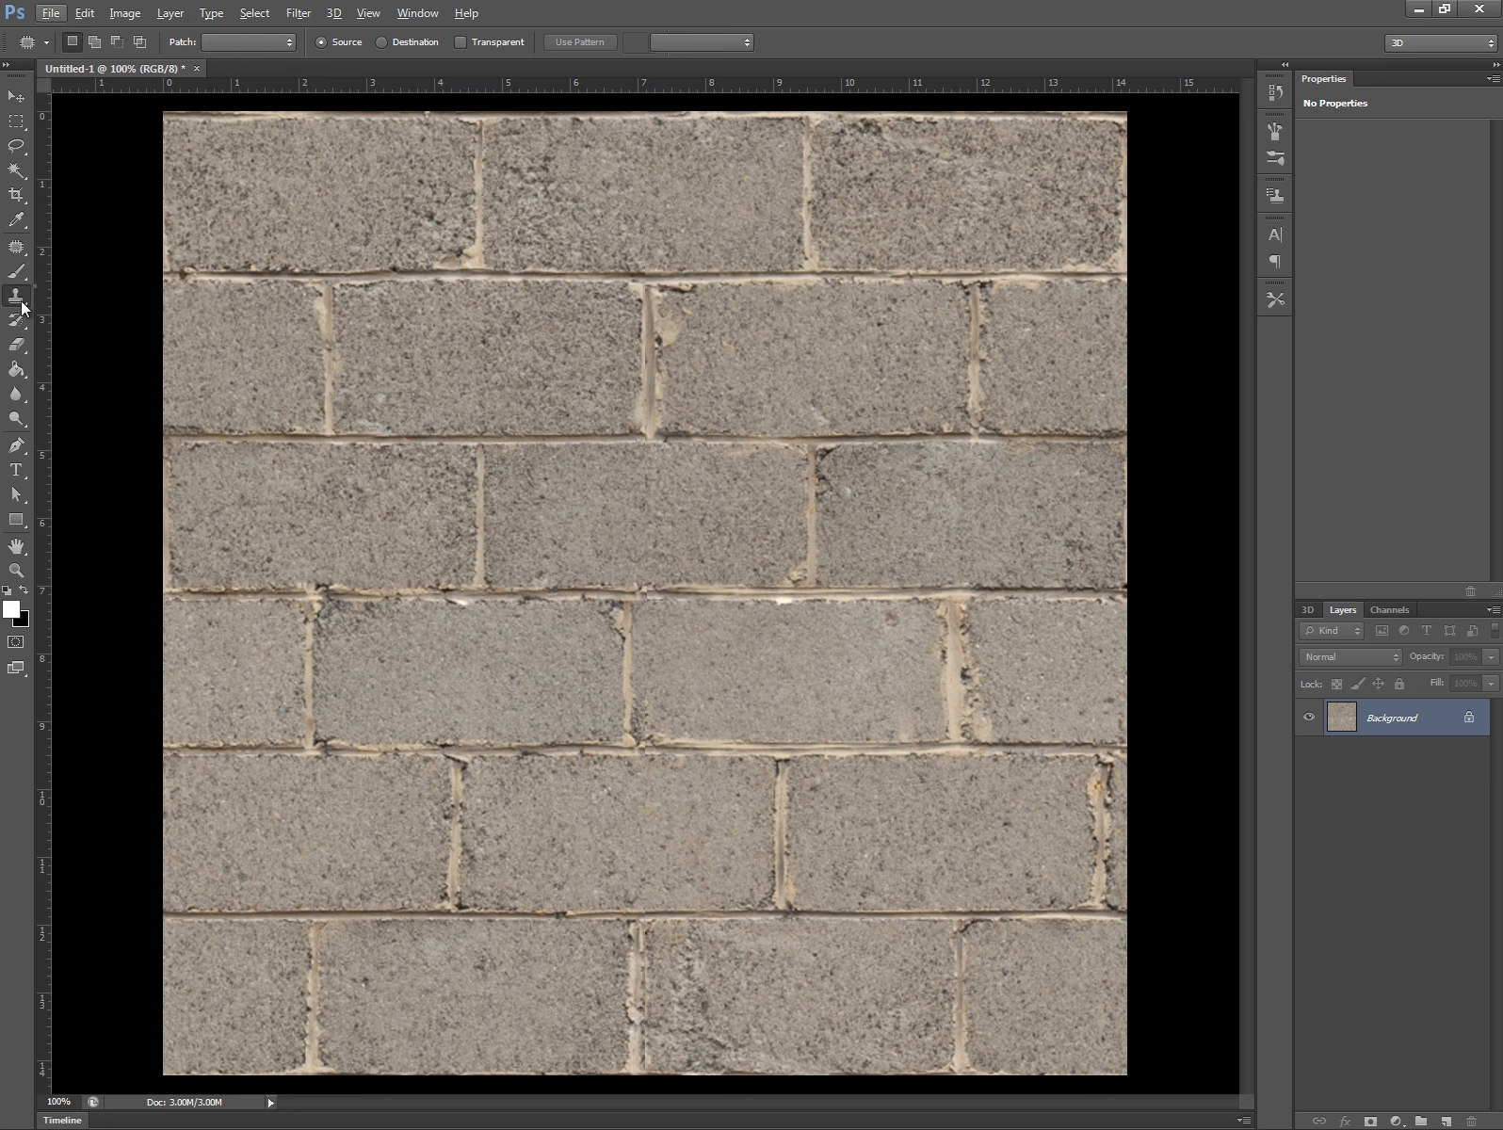
click(108, 292)
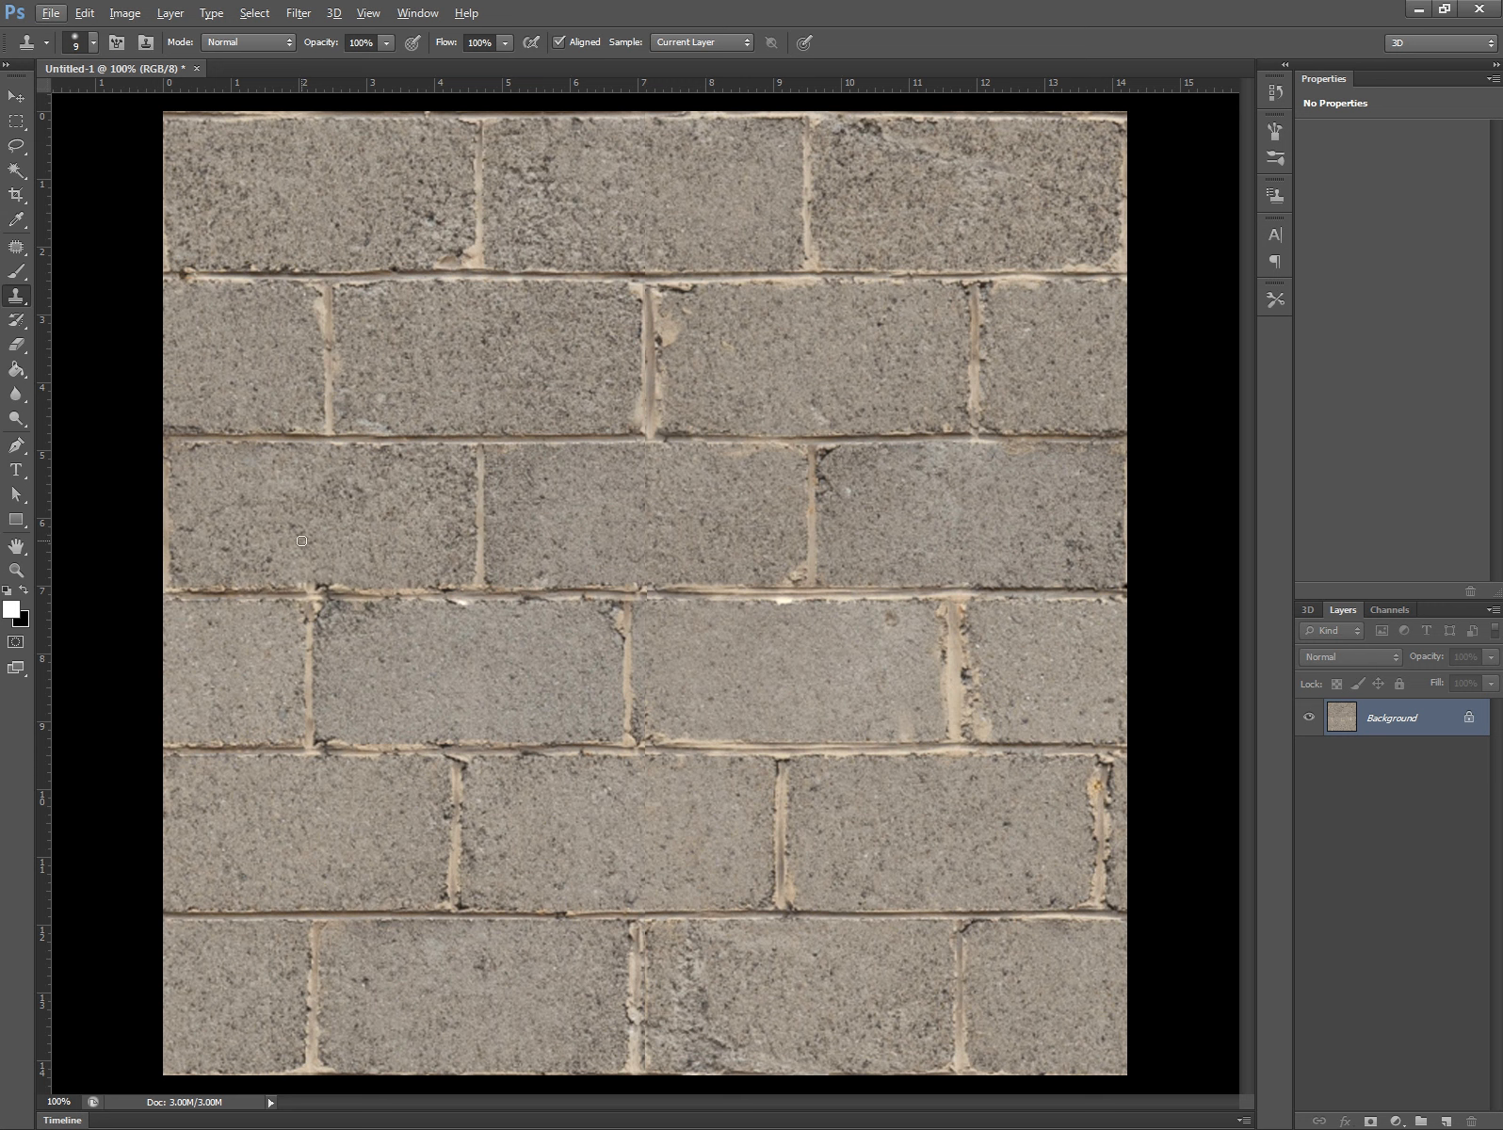
key(bracketright)
alt+click(317, 547)
- Clone brick texture over the vertical seam running through the middle brick of the third row
key(z)
alt+click(936, 574)
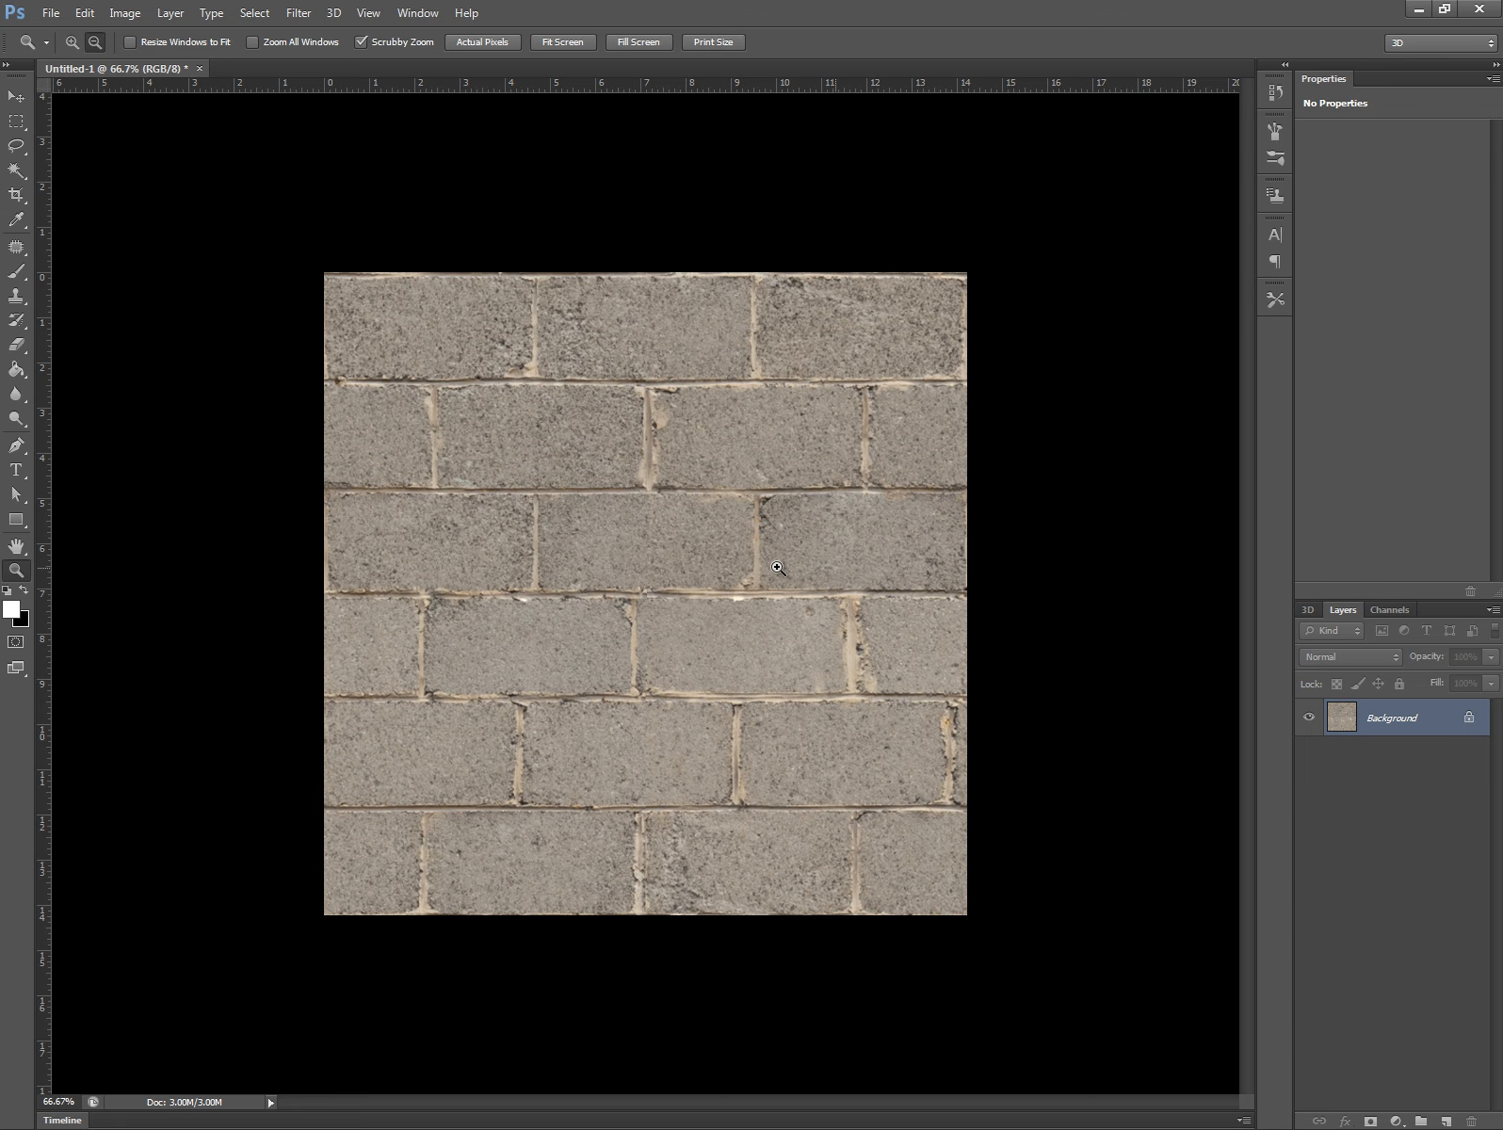
click(778, 568)
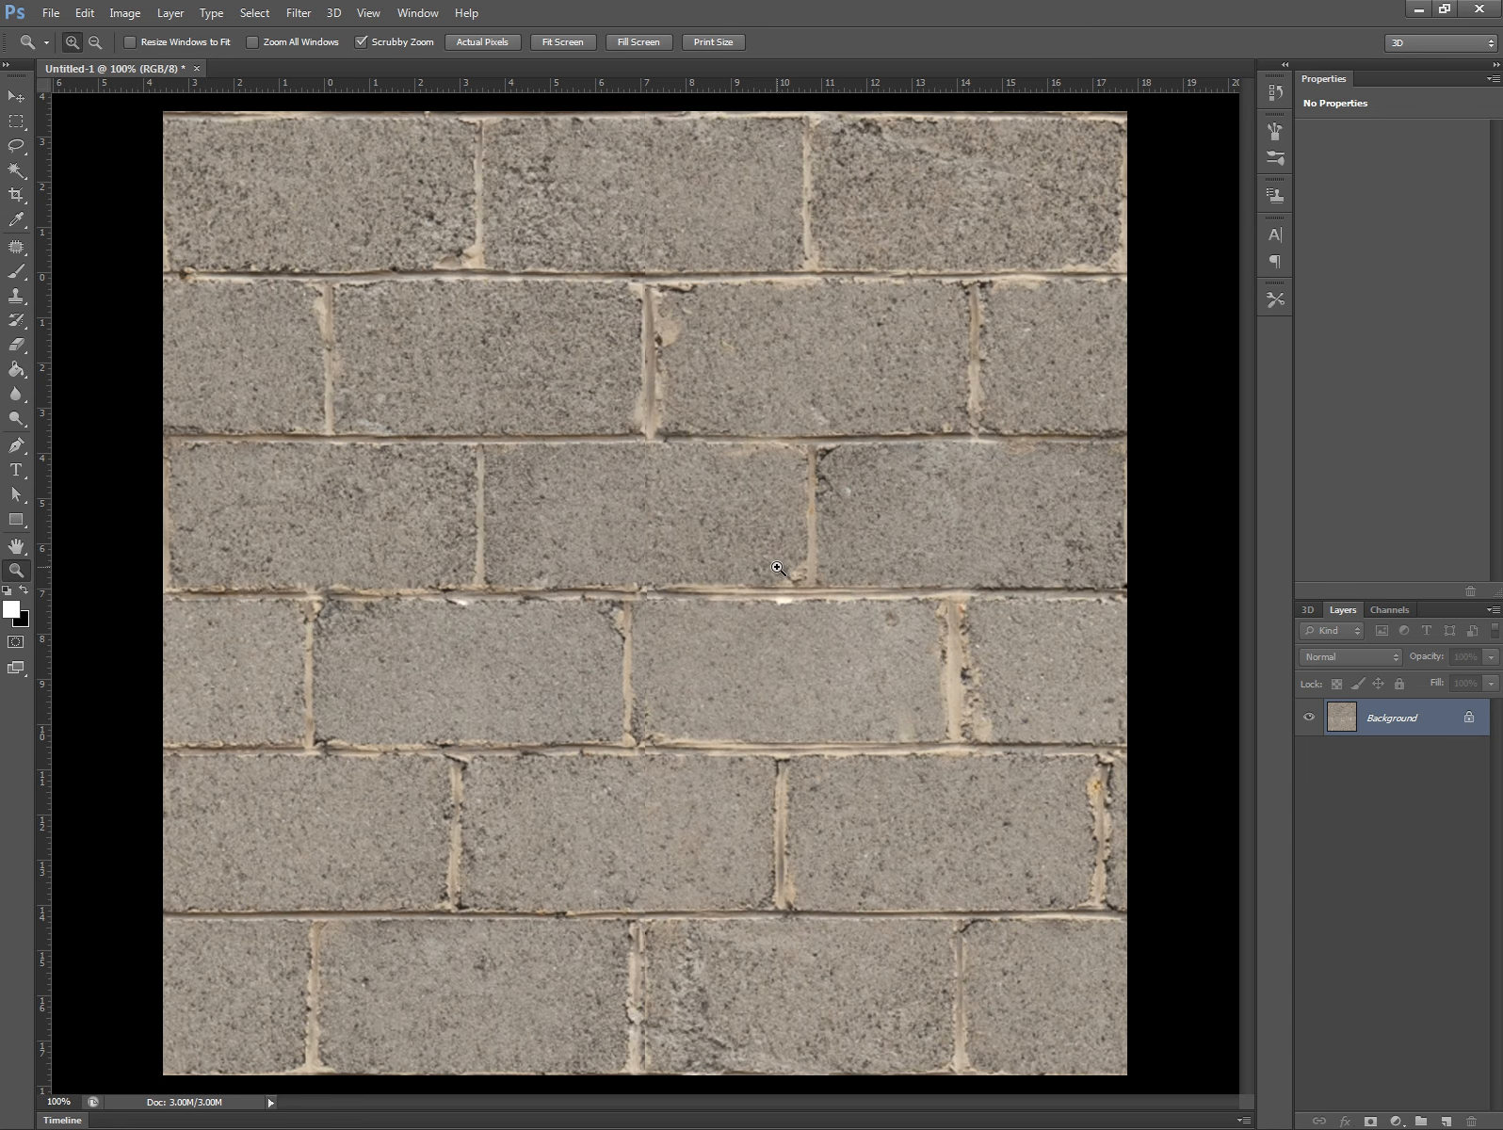
click(681, 676)
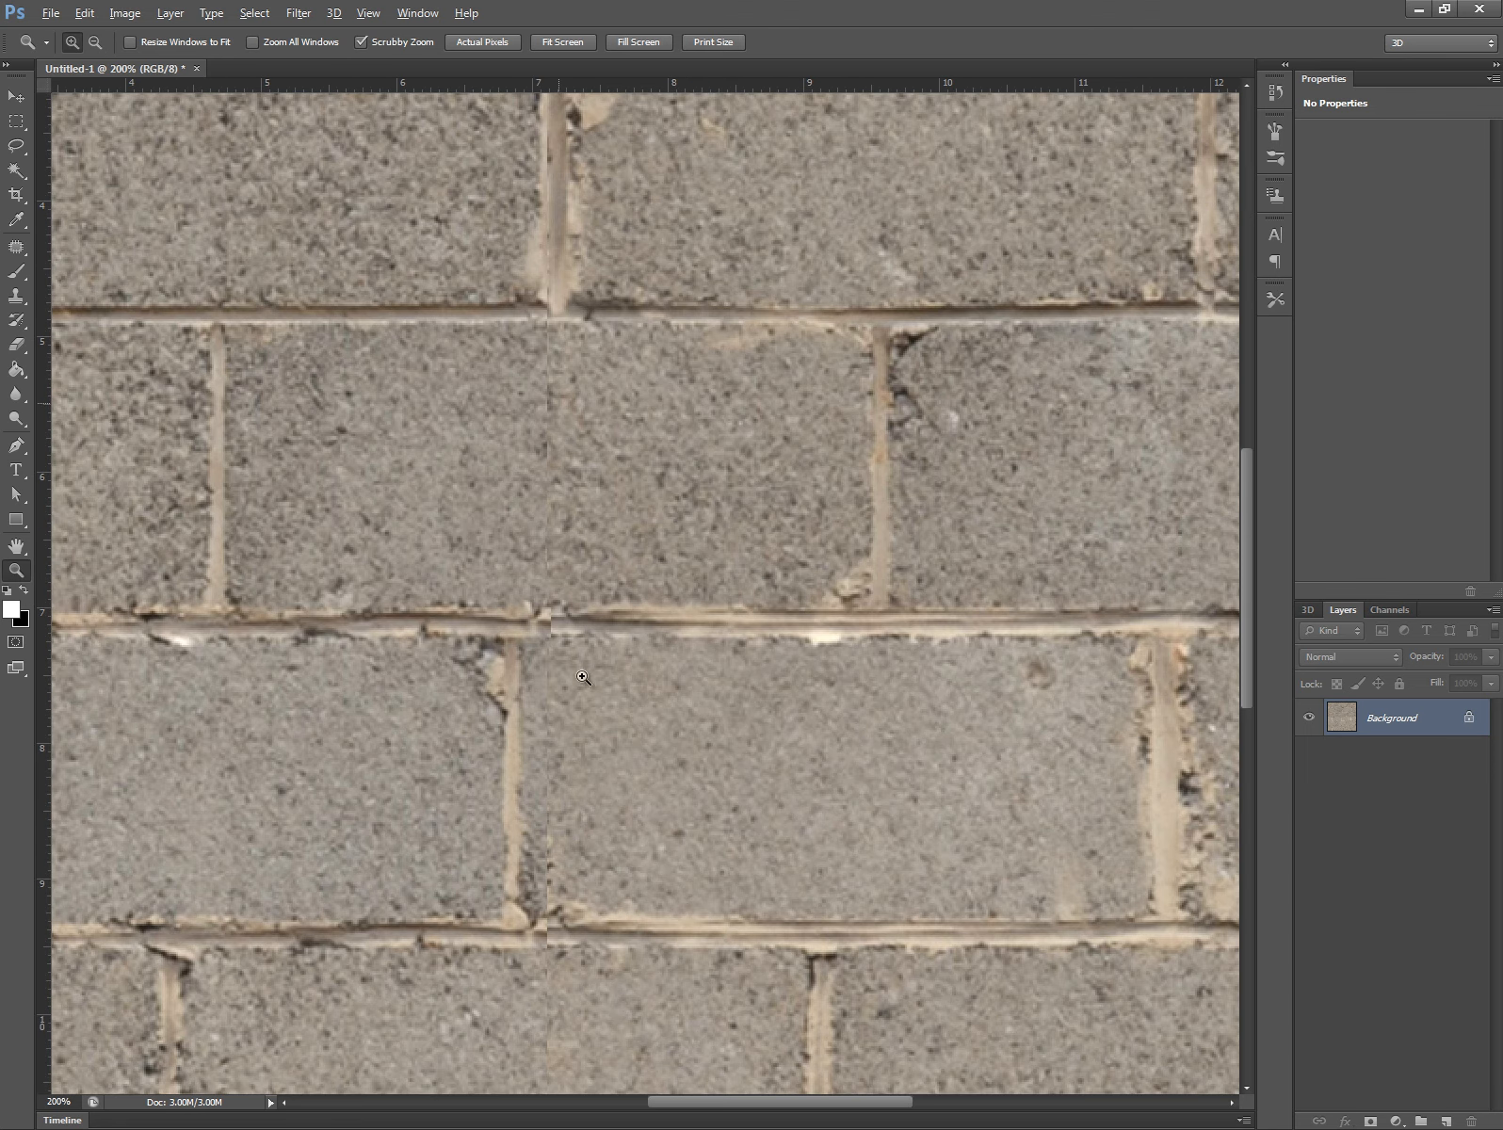
alt+click(557, 474)
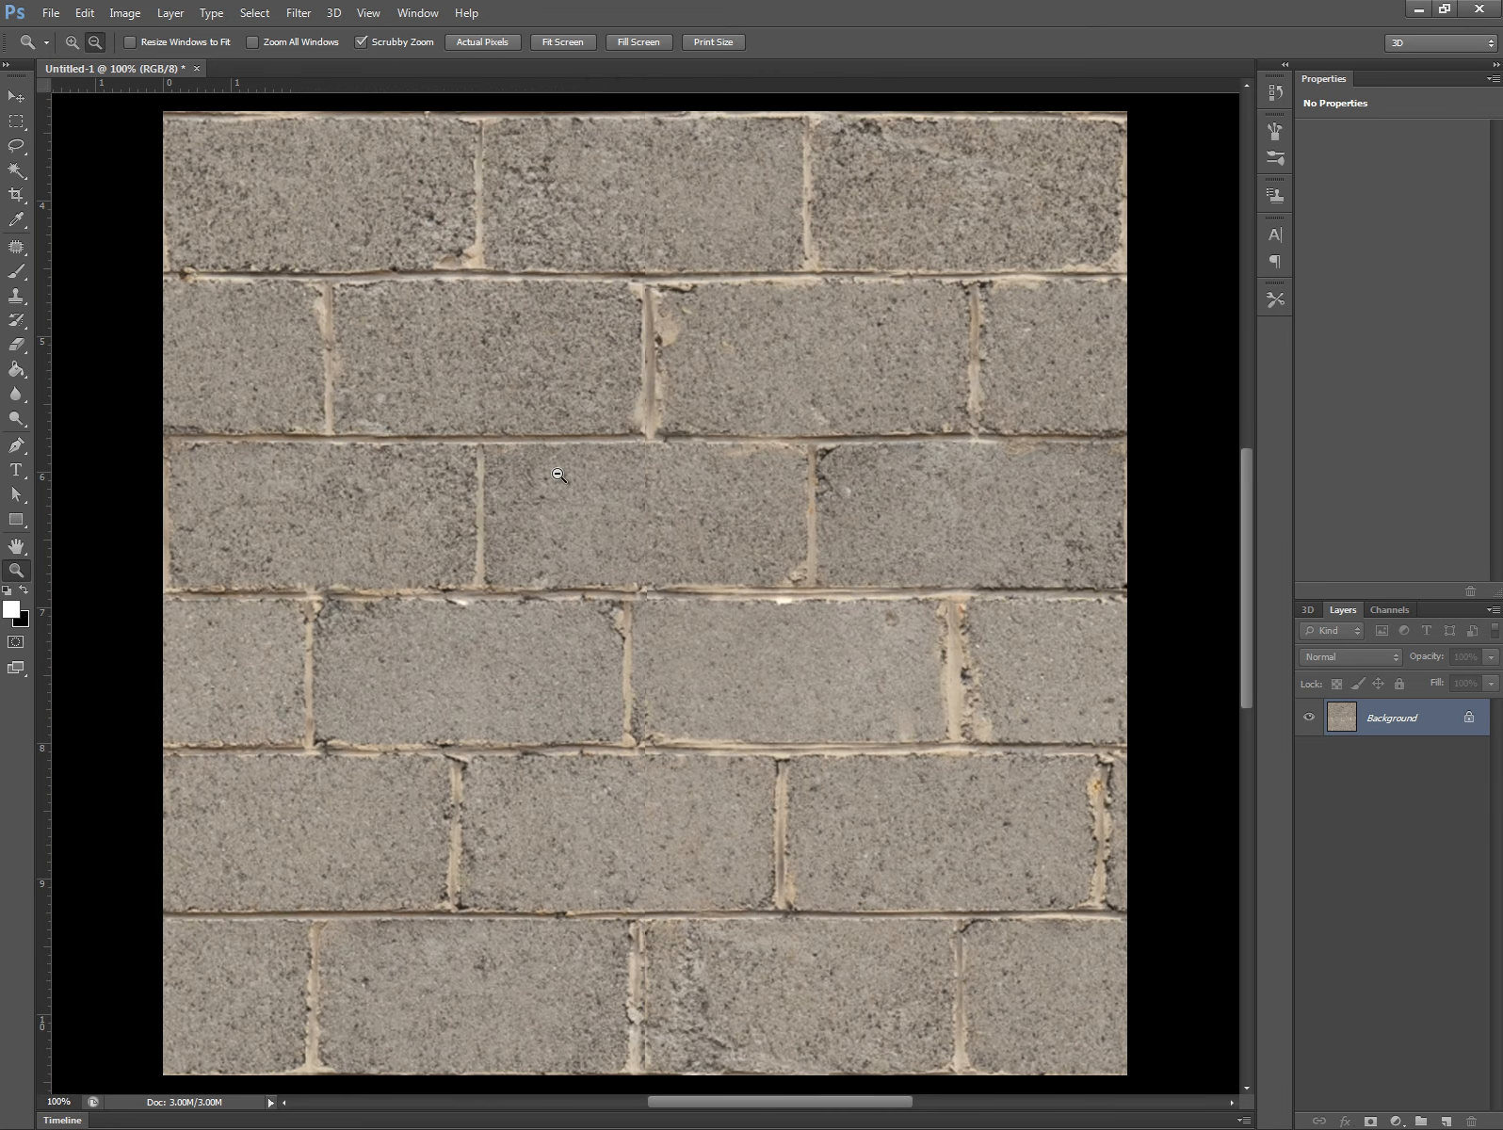
click(563, 475)
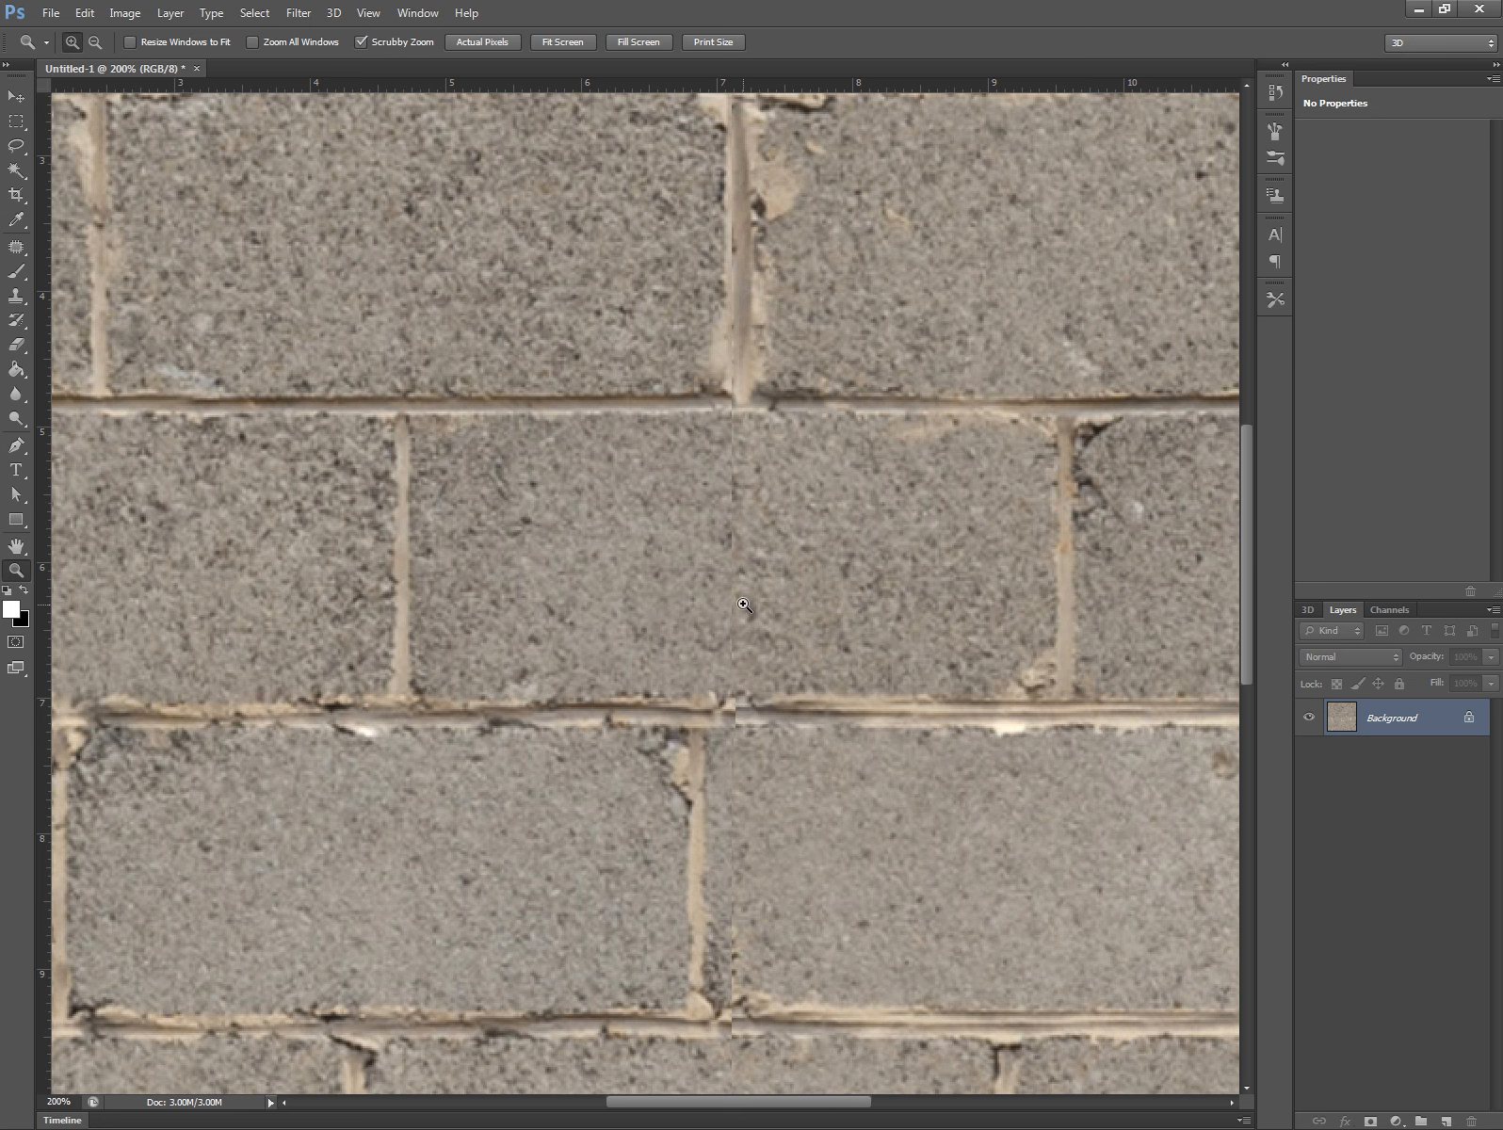
click(16, 297)
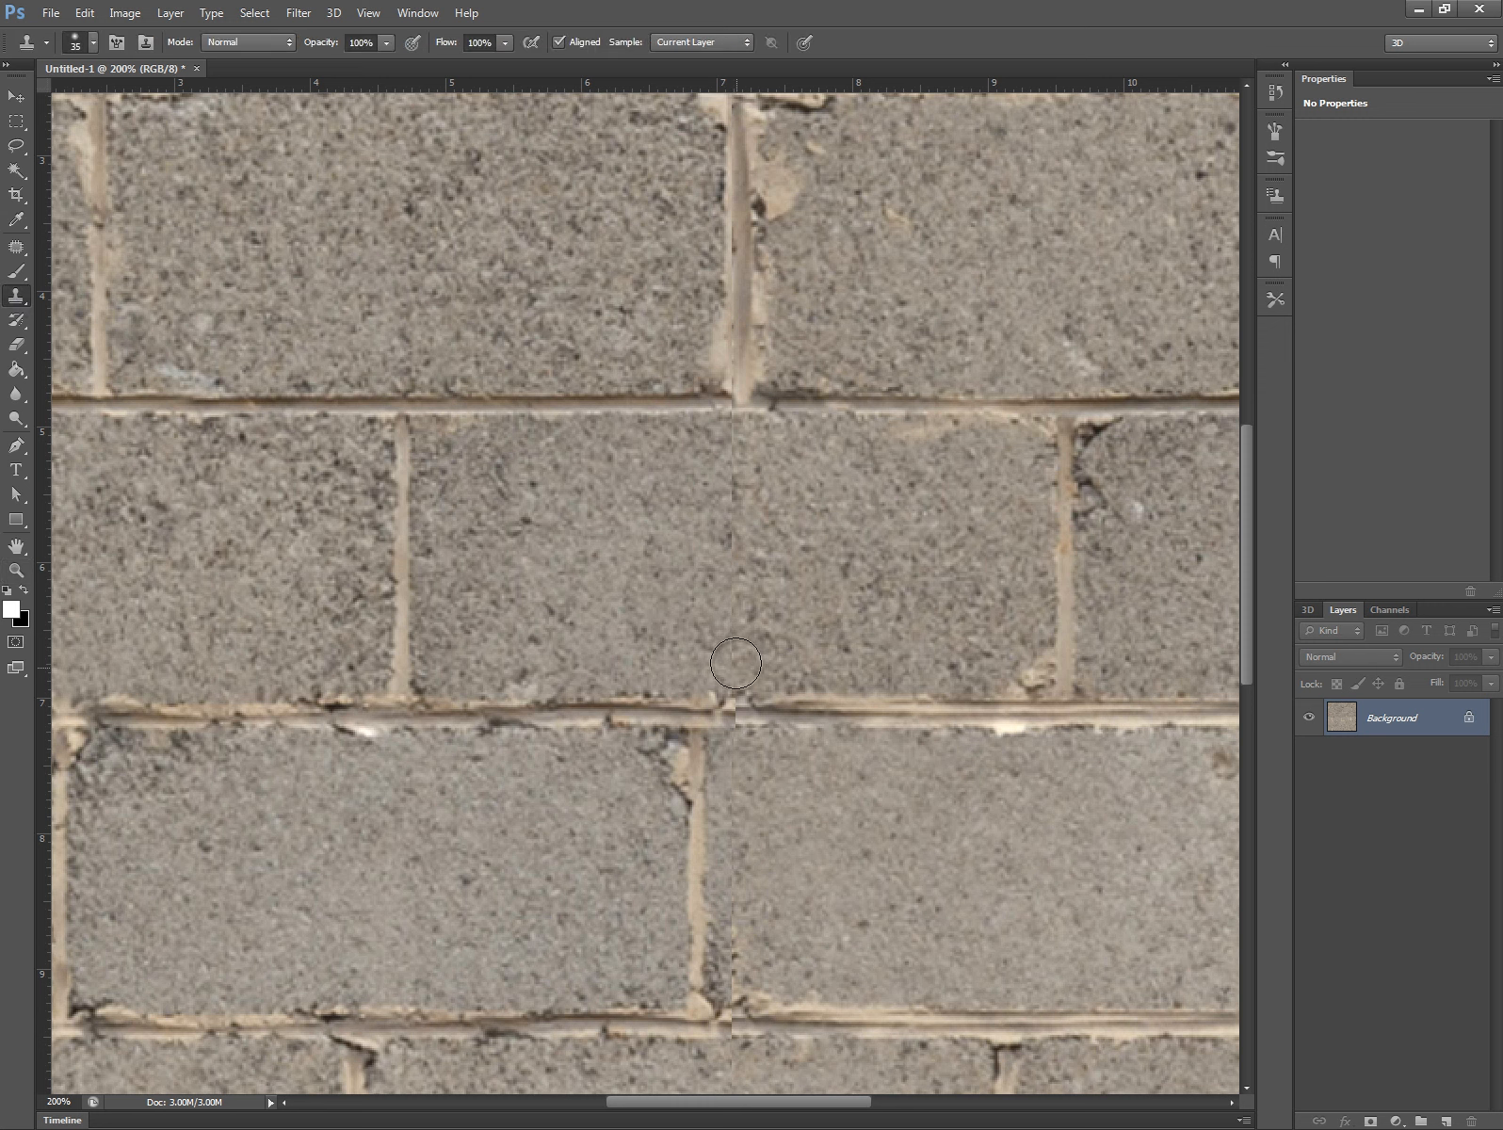
mouse_move(732, 607)
mouse_down()
mouse_move(725, 335)
mouse_move(739, 299)
mouse_up()
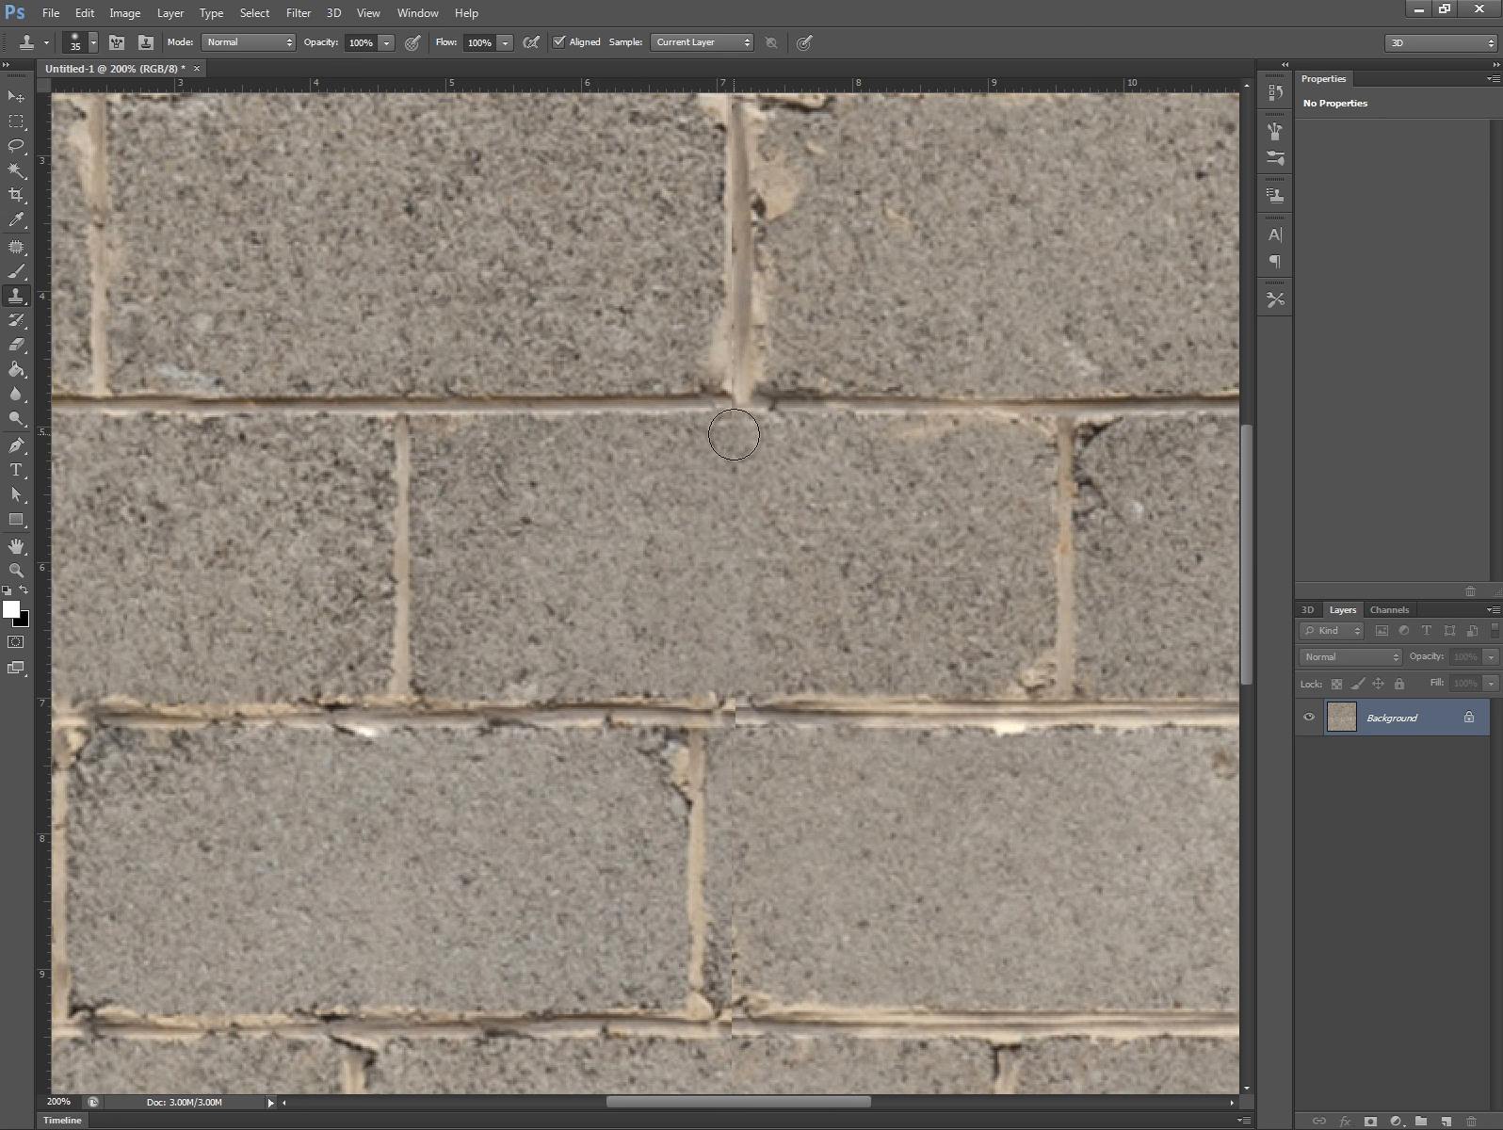
click(739, 431)
- Clone the horizontal mortar line above the third row's middle brick across the break beneath the vertical joint
click(656, 403)
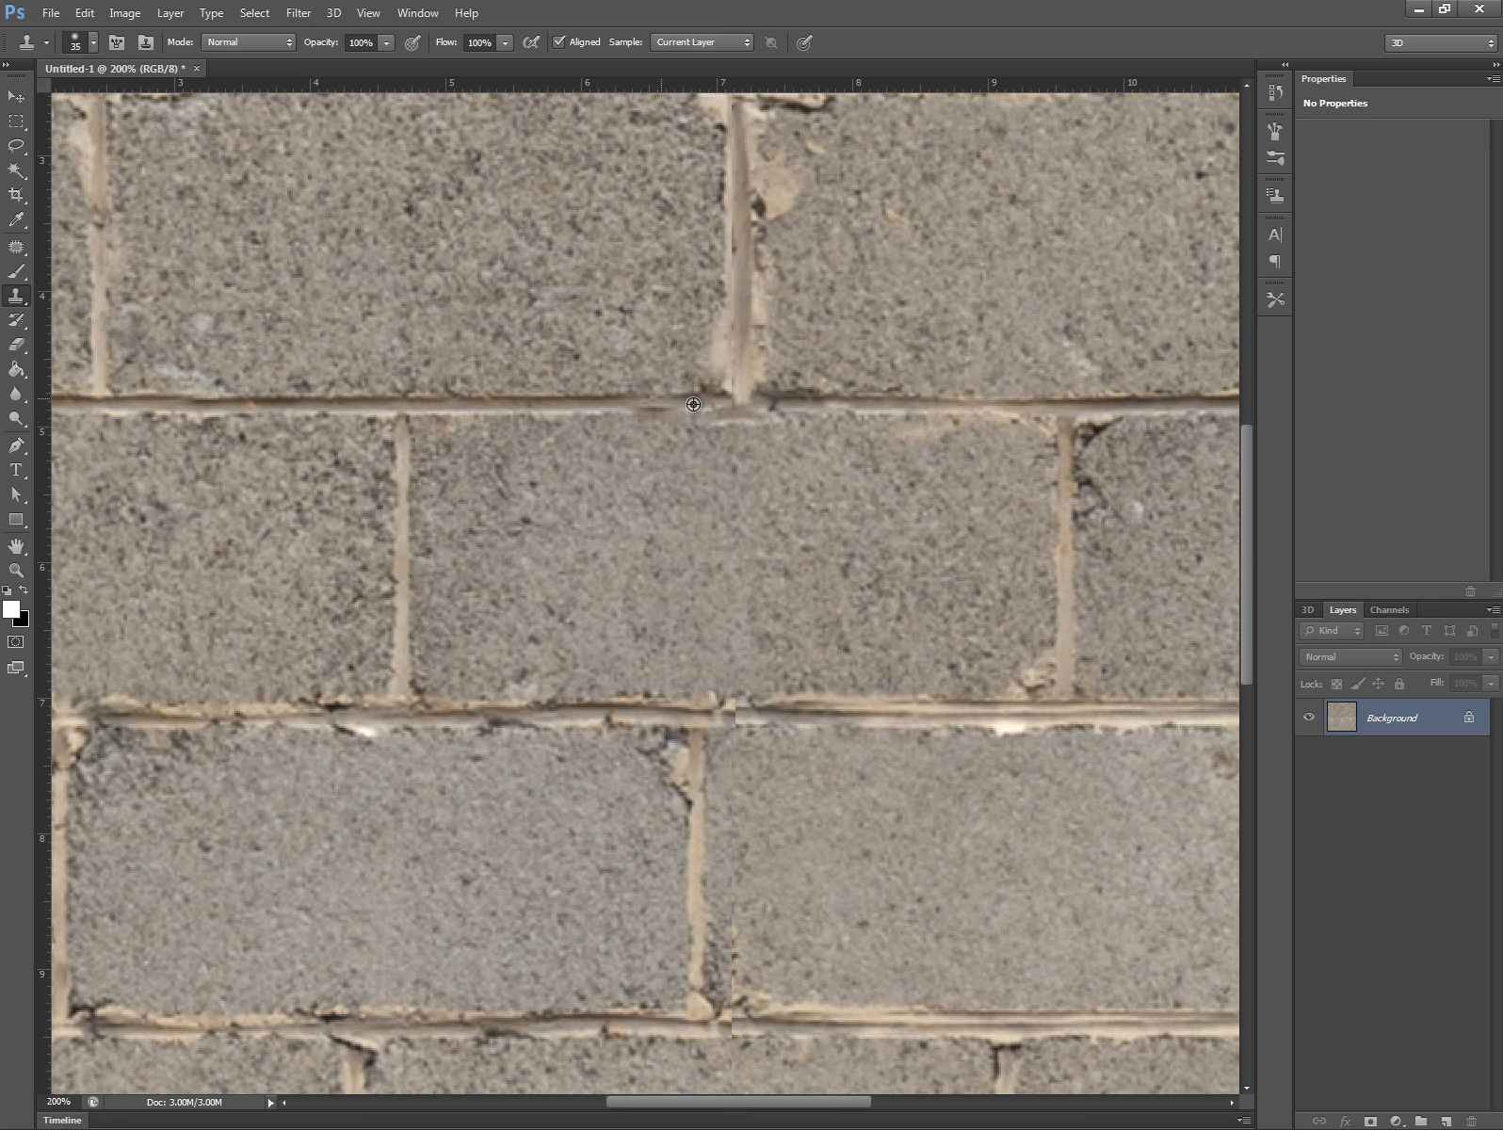
key(ctrl+alt+z)
alt+click(693, 404)
click(721, 405)
click(740, 402)
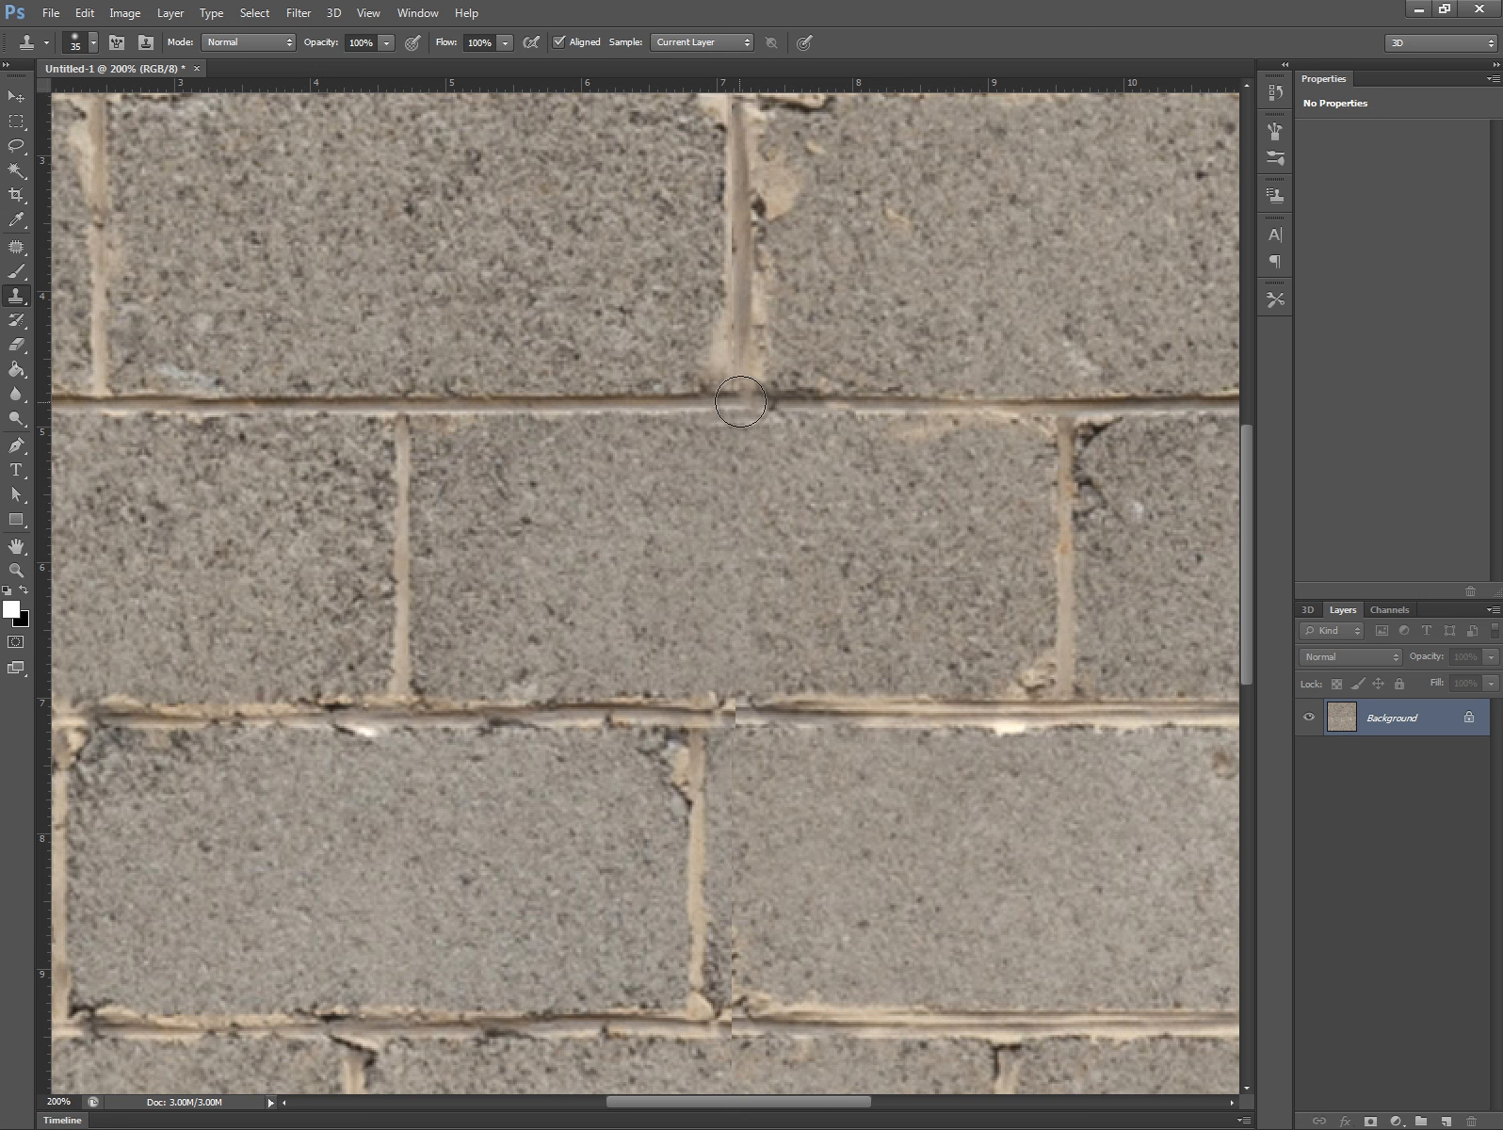
click(742, 402)
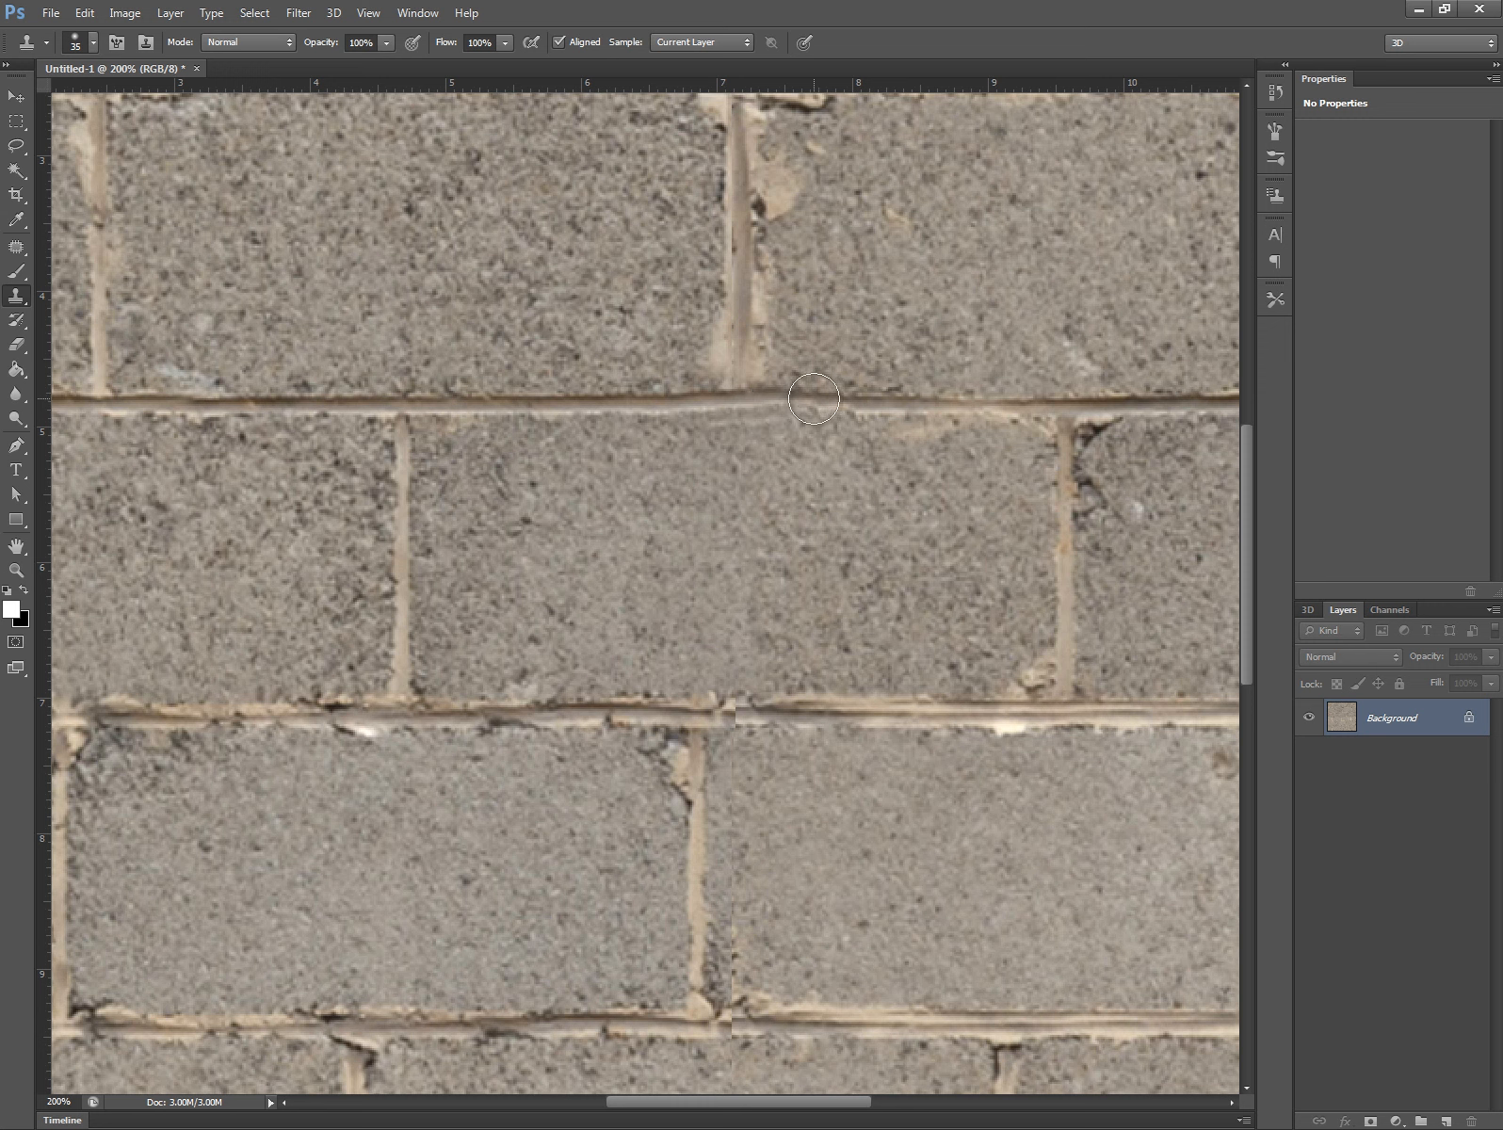
key(z)
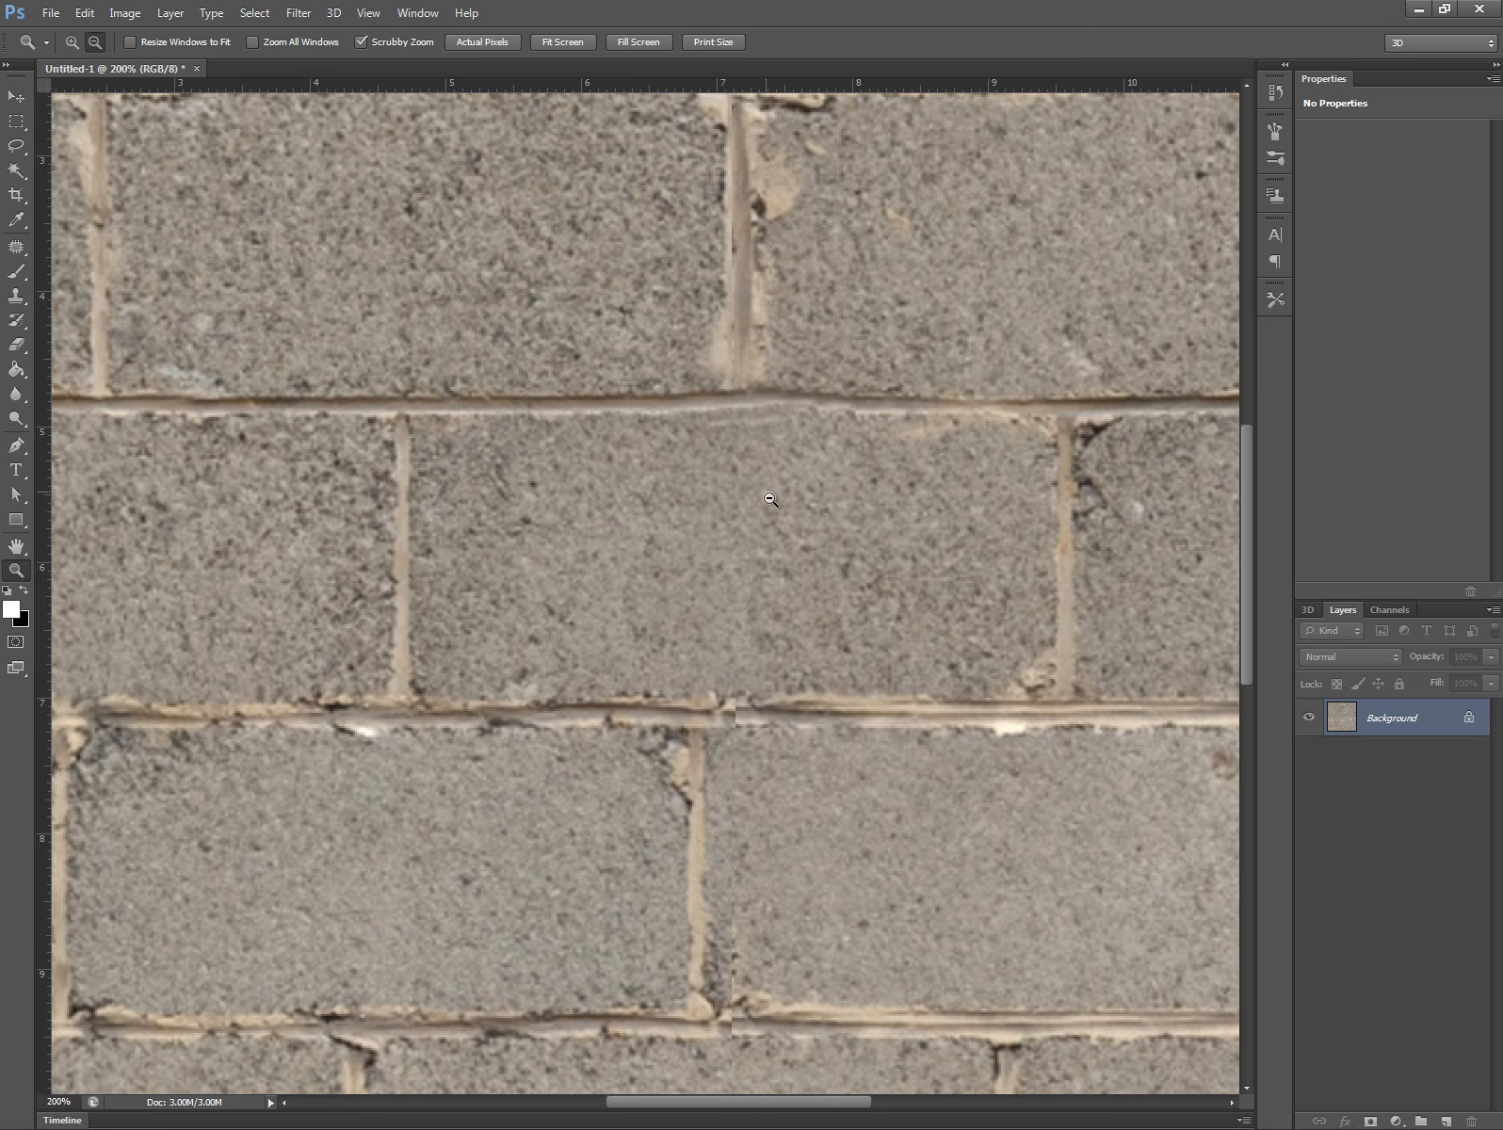
alt+click(778, 511)
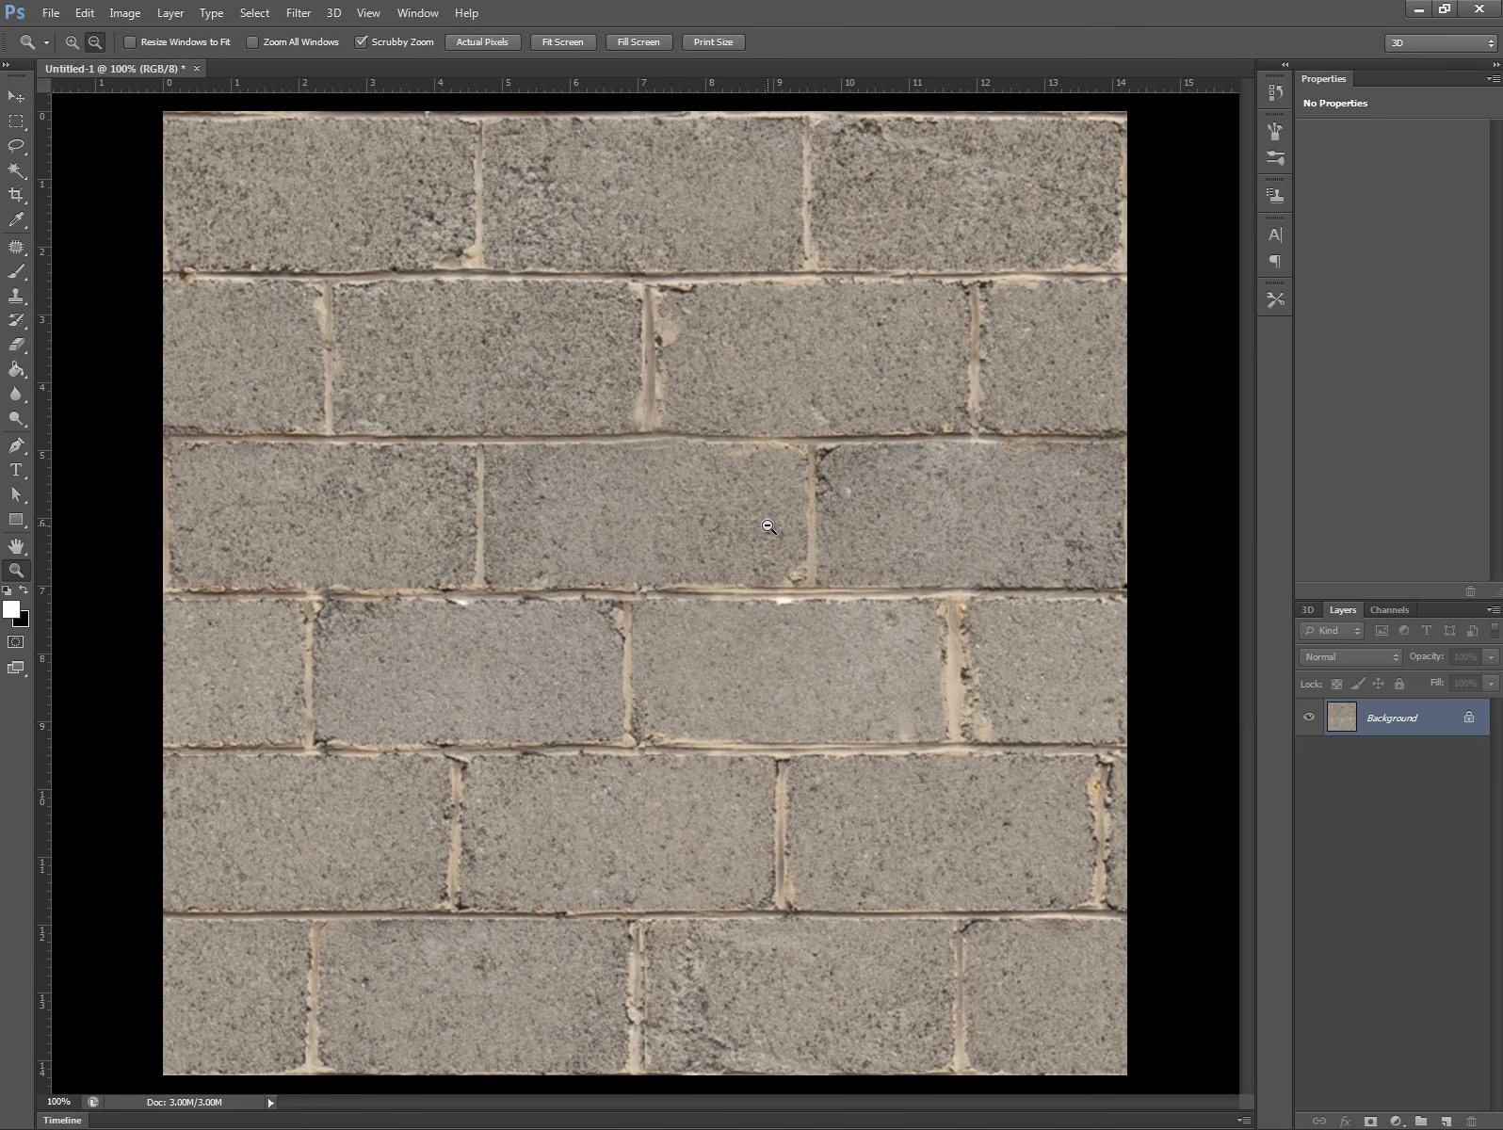
- Inspect the block wall texture both close up and as a whole for remaining seams and broken mortar lines
alt+click(765, 523)
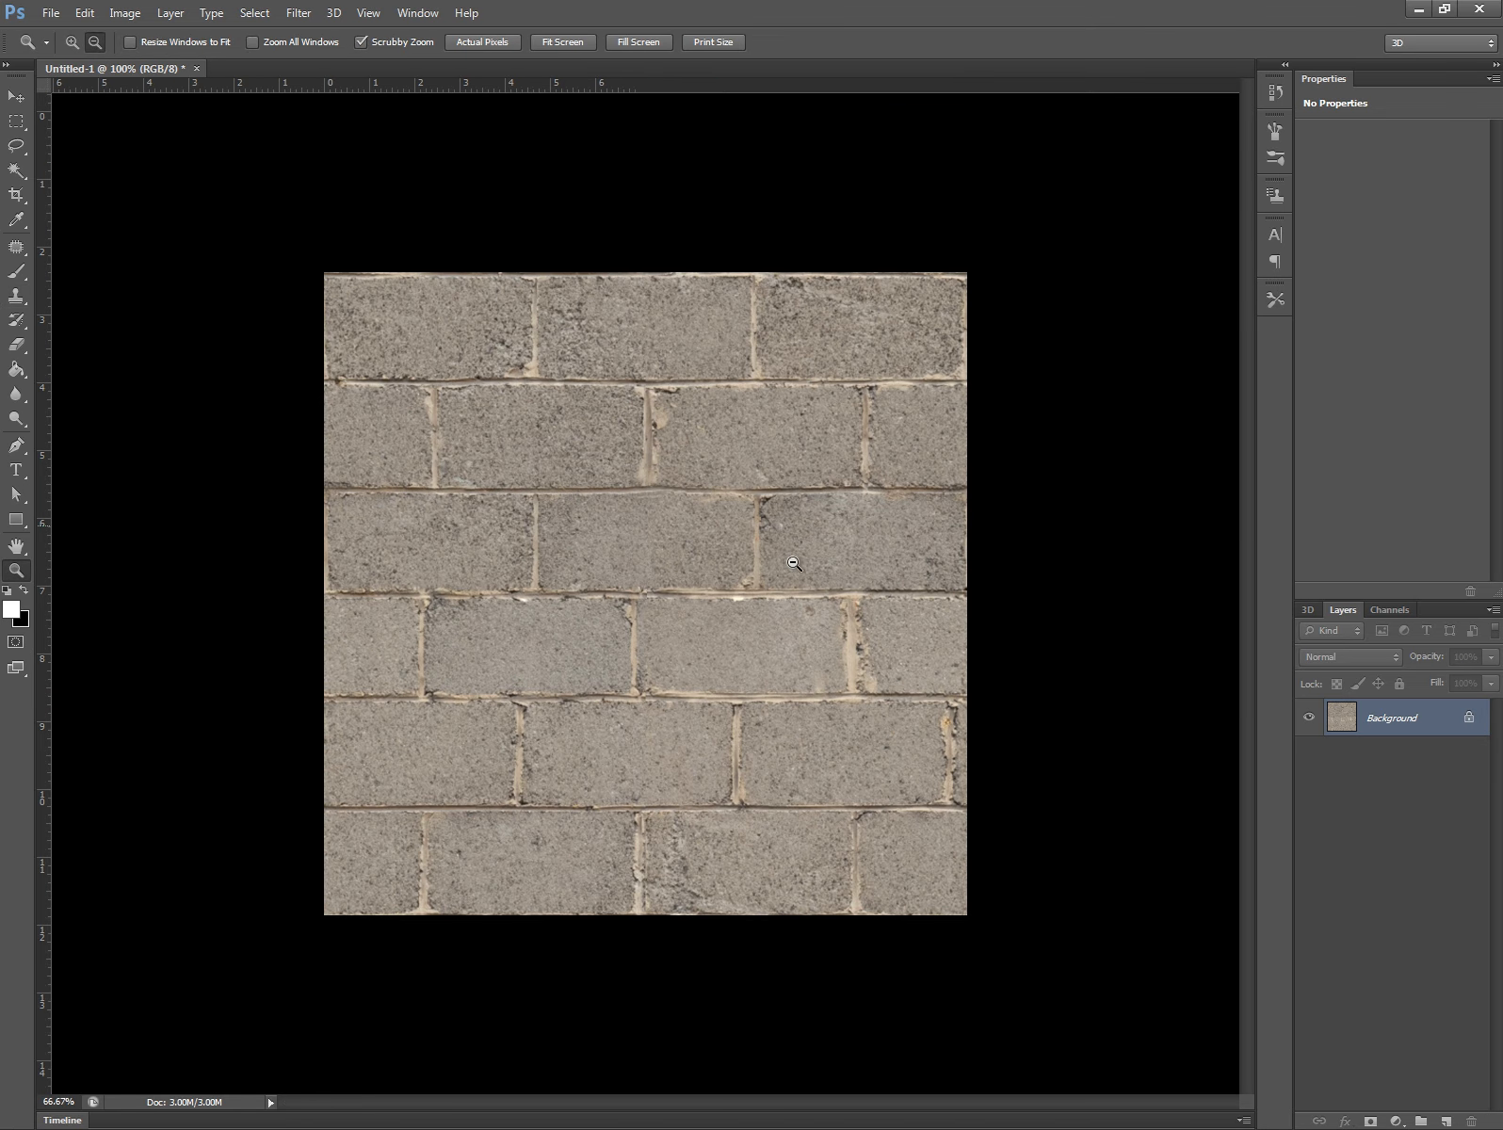
click(675, 649)
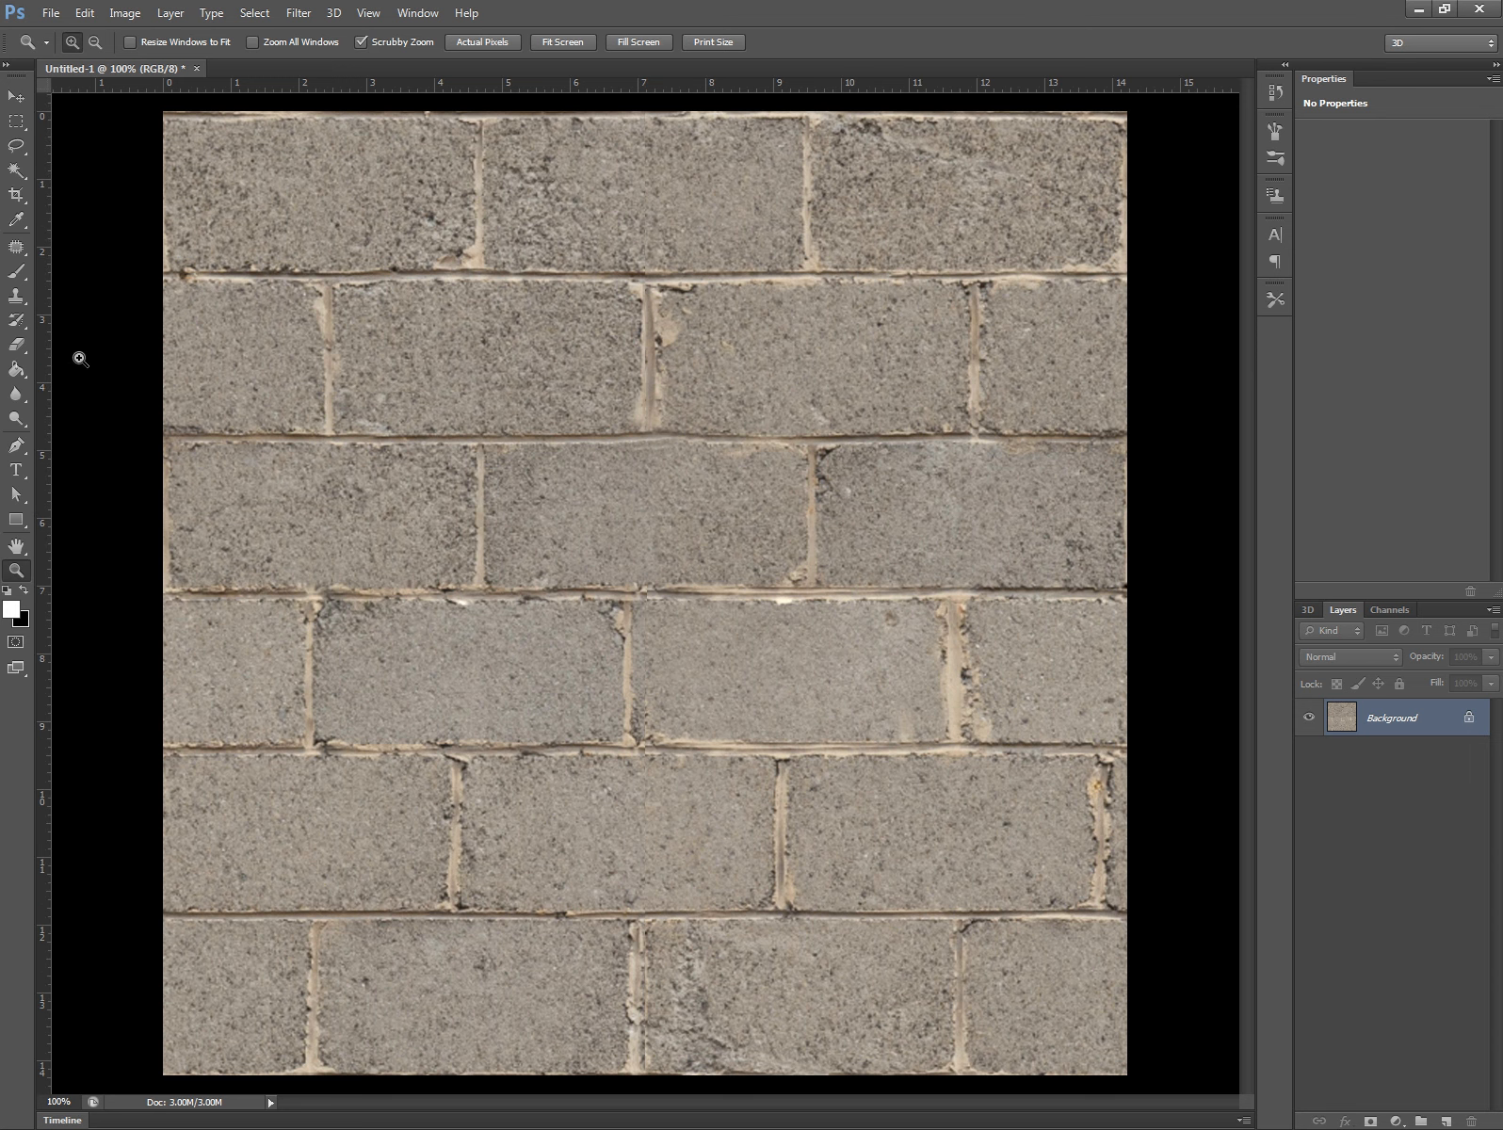
click(663, 717)
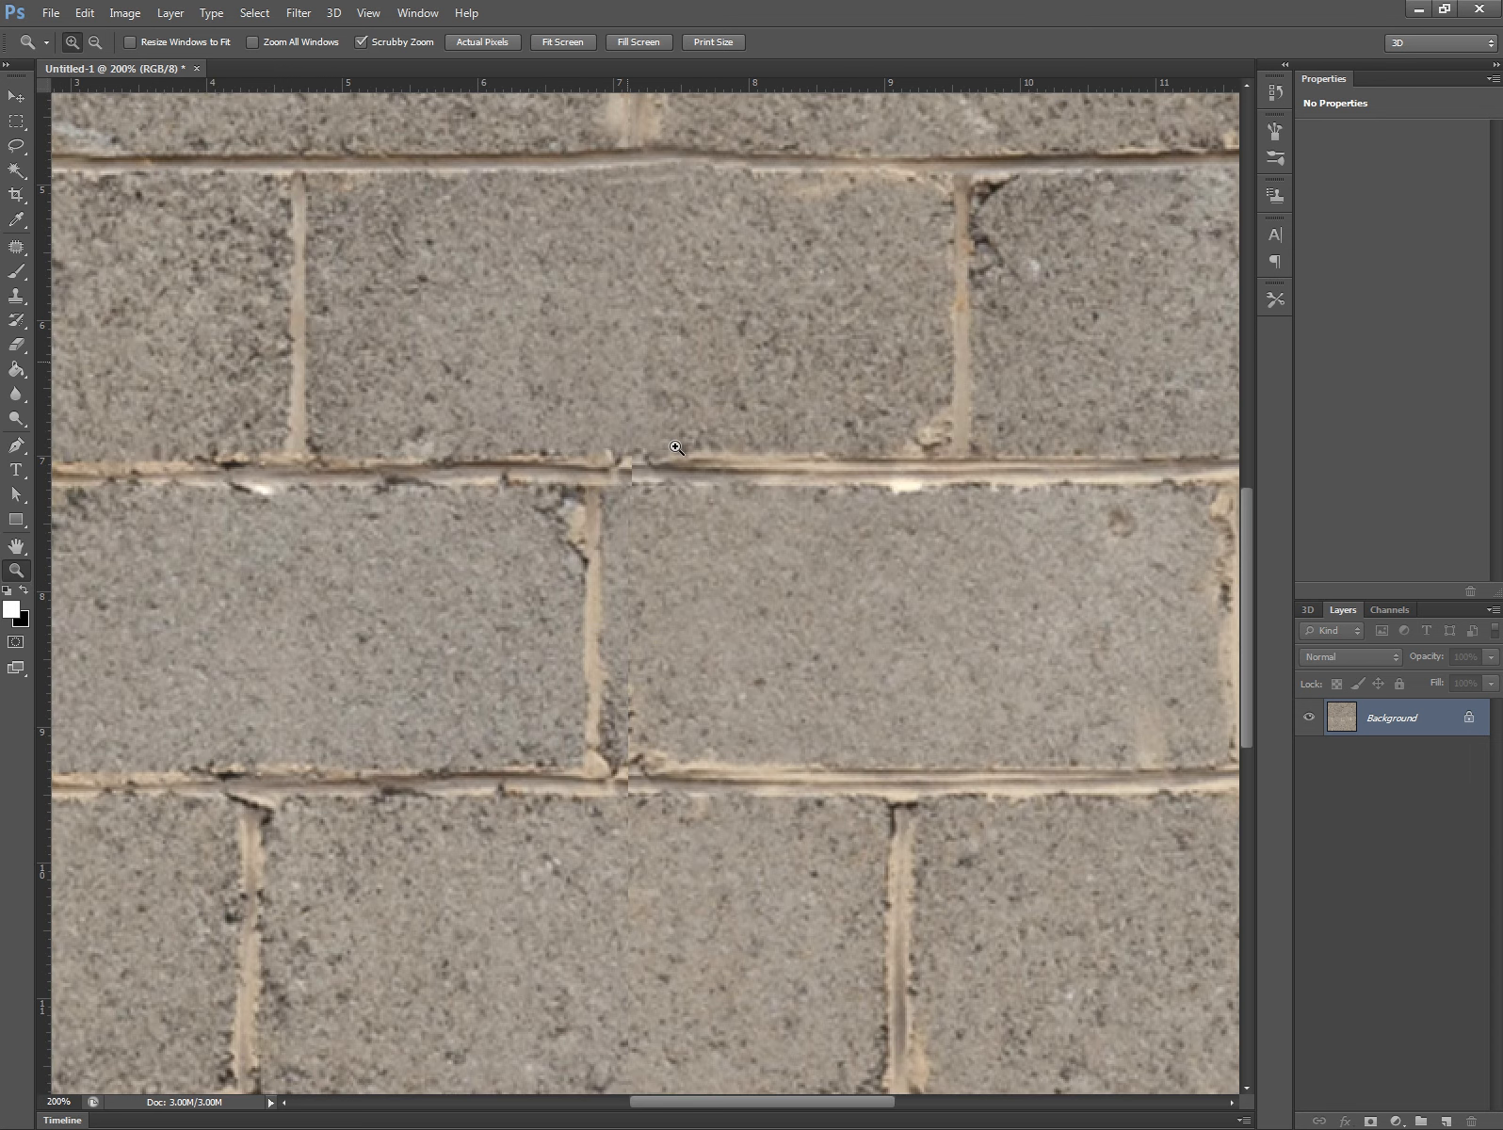
alt+click(634, 420)
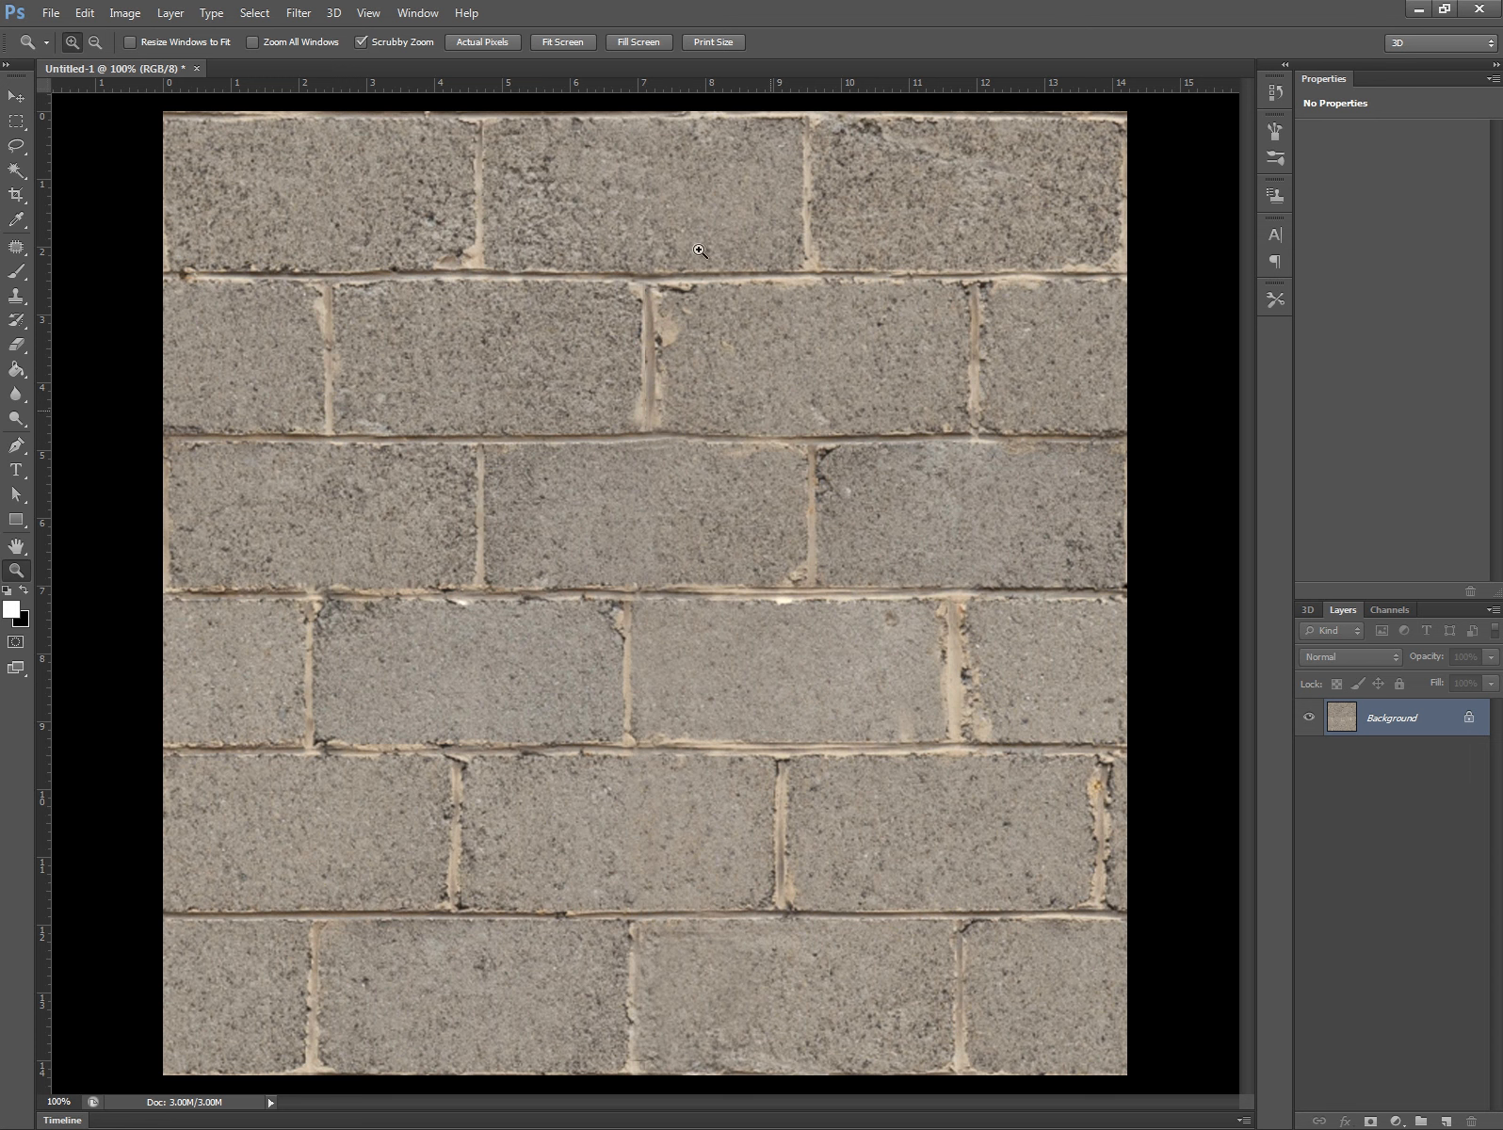
alt+click(693, 597)
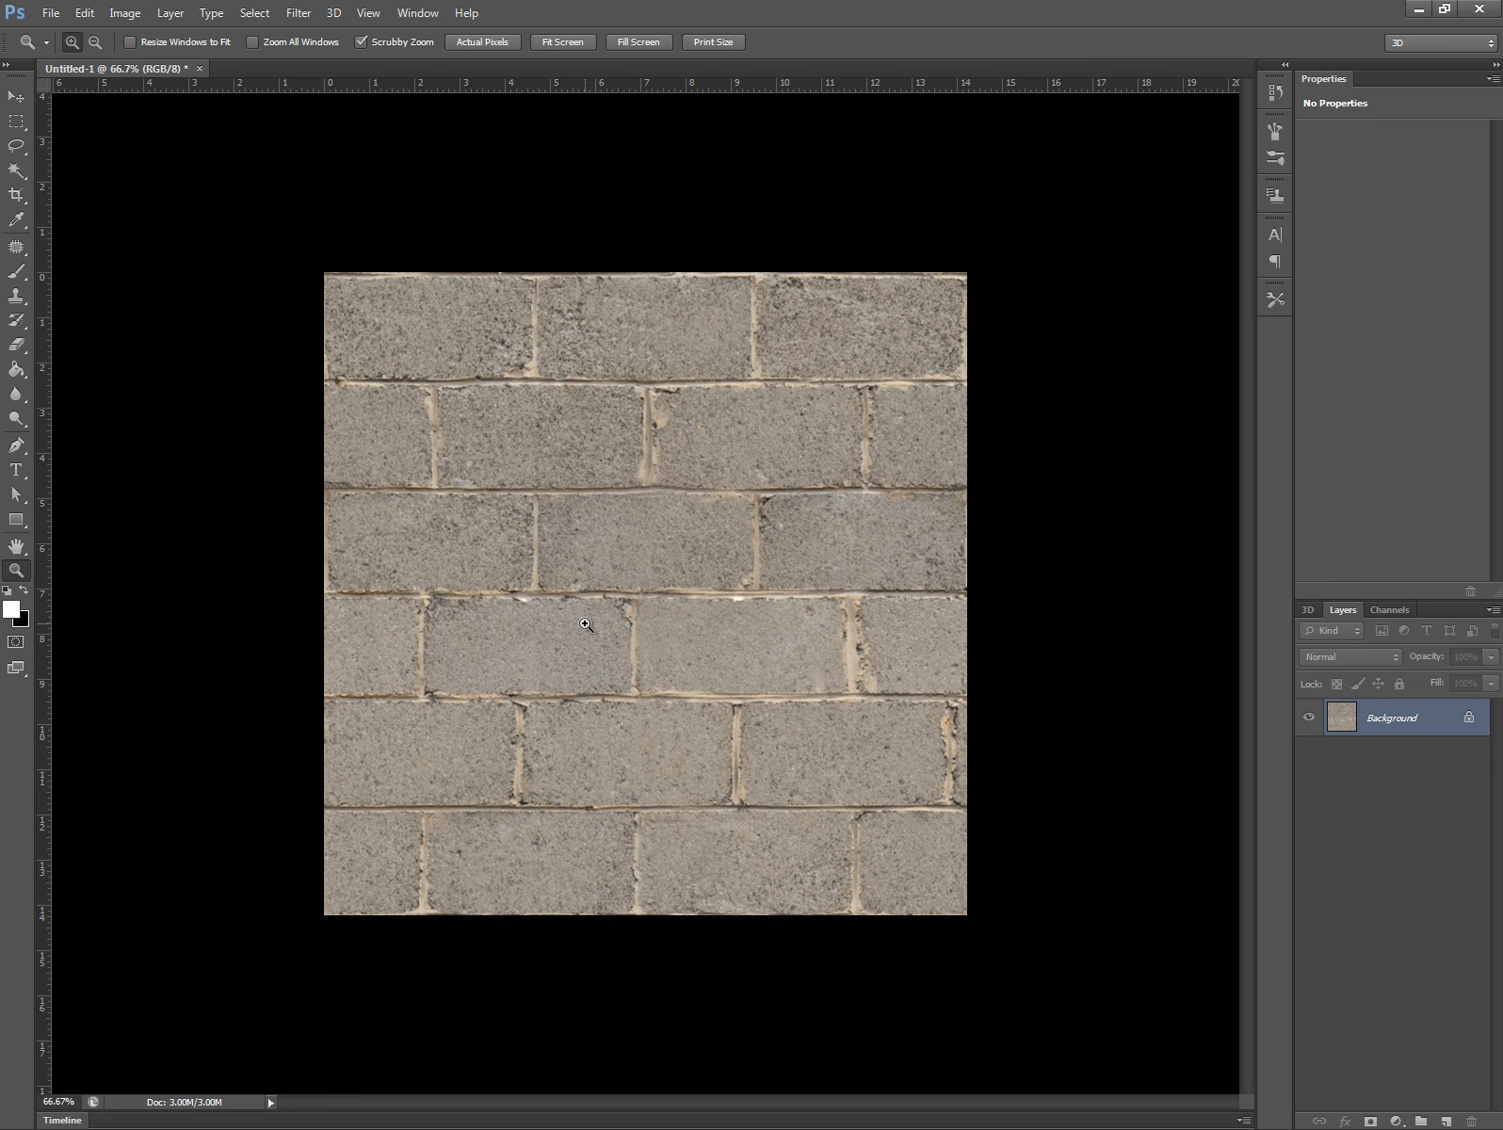
- Switch to Maya and show the box with shaded display instead of wireframe
key(alt+Tab)
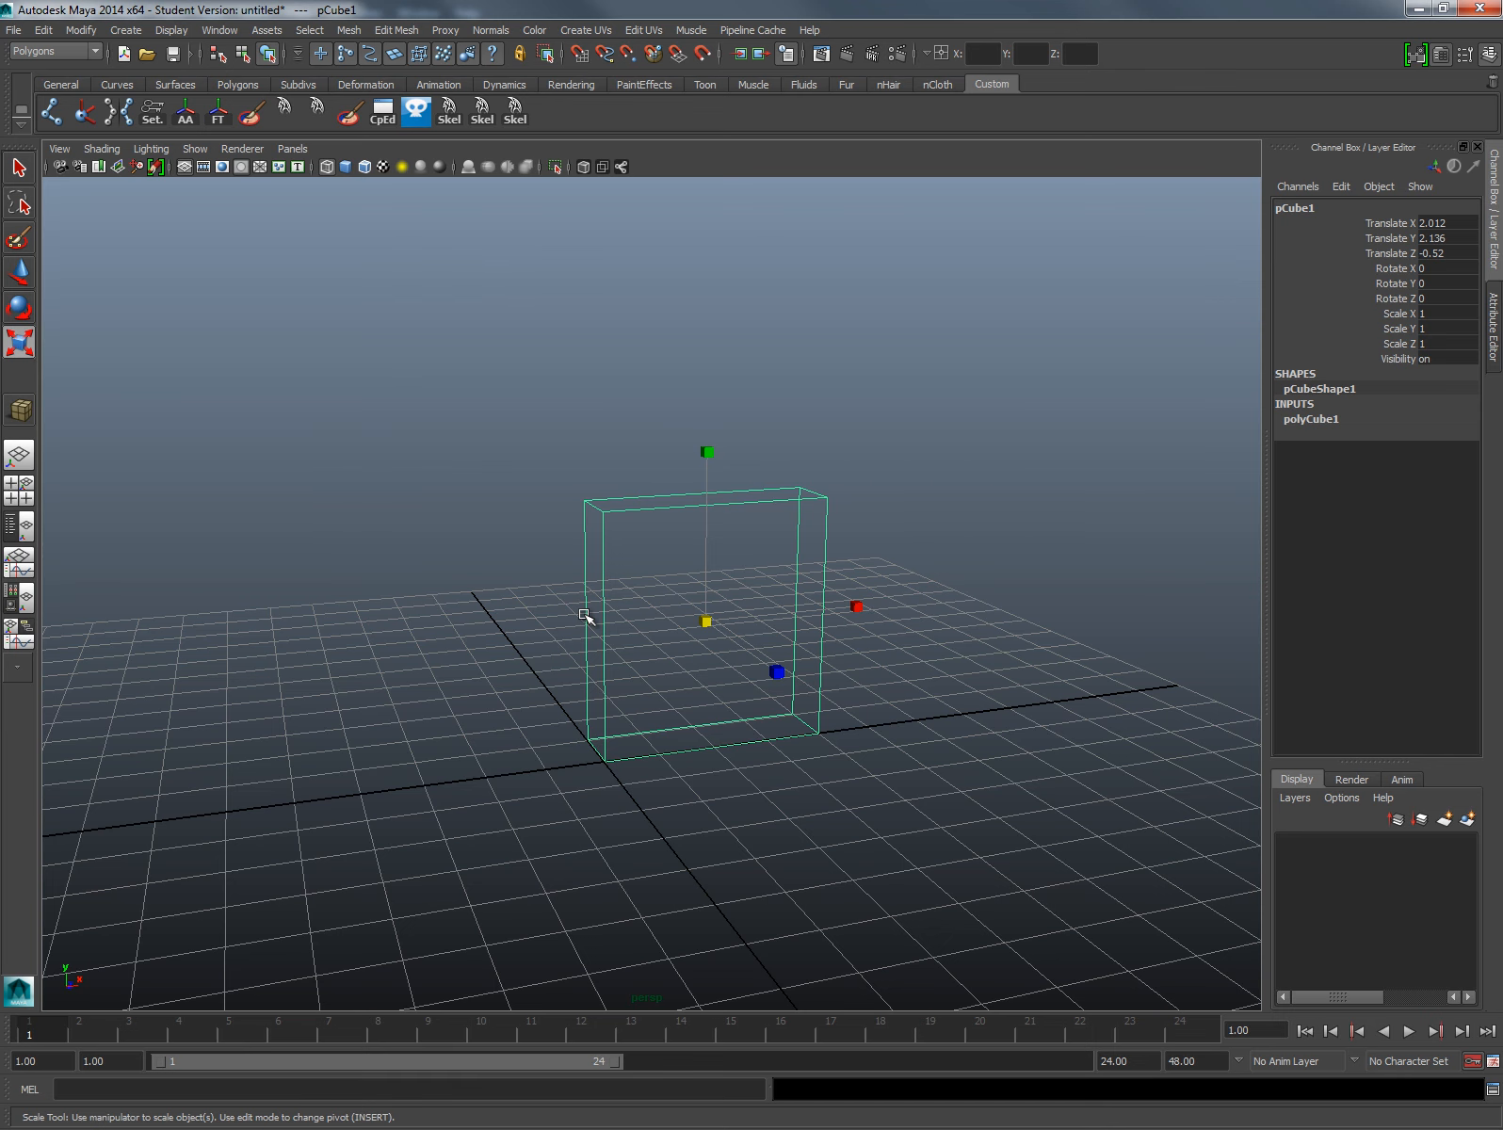
mouse_move(653, 623)
mouse_down()
mouse_move(611, 632)
mouse_move(660, 650)
mouse_move(663, 634)
mouse_move(710, 632)
mouse_move(574, 637)
mouse_up()
key(5)
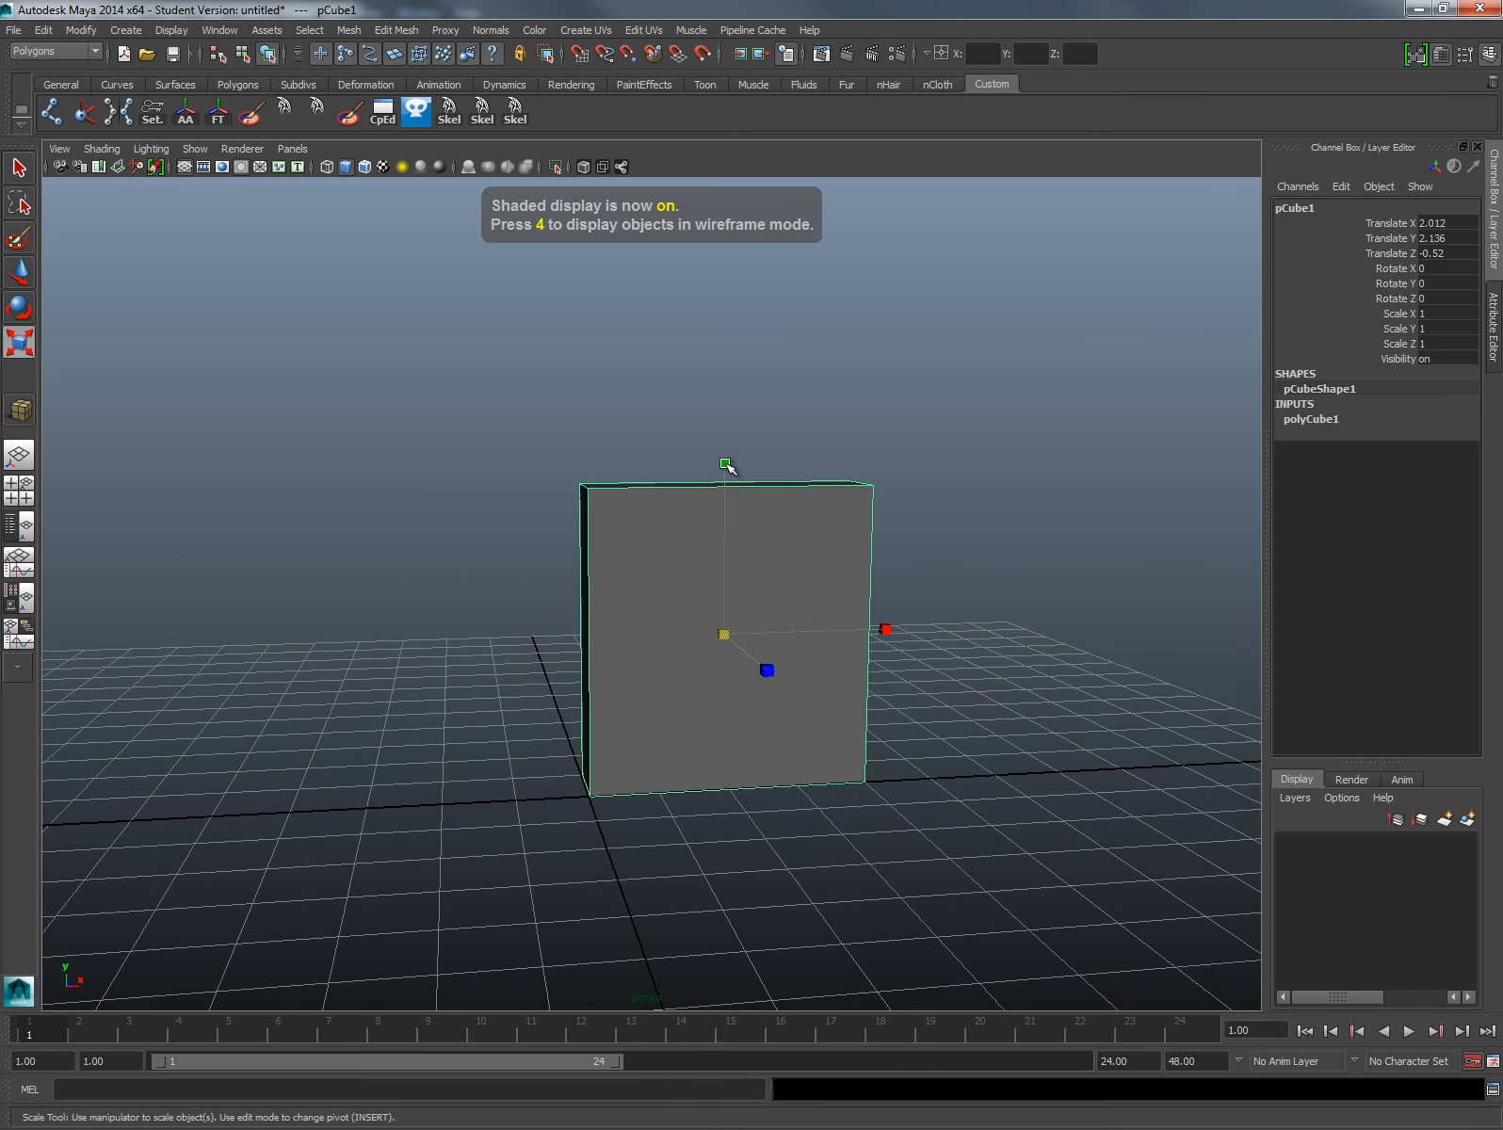
- Raise the box's four top vertices to make it a taller wall, and return to object selection
right_click(664, 514)
drag(491, 450, 1093, 539)
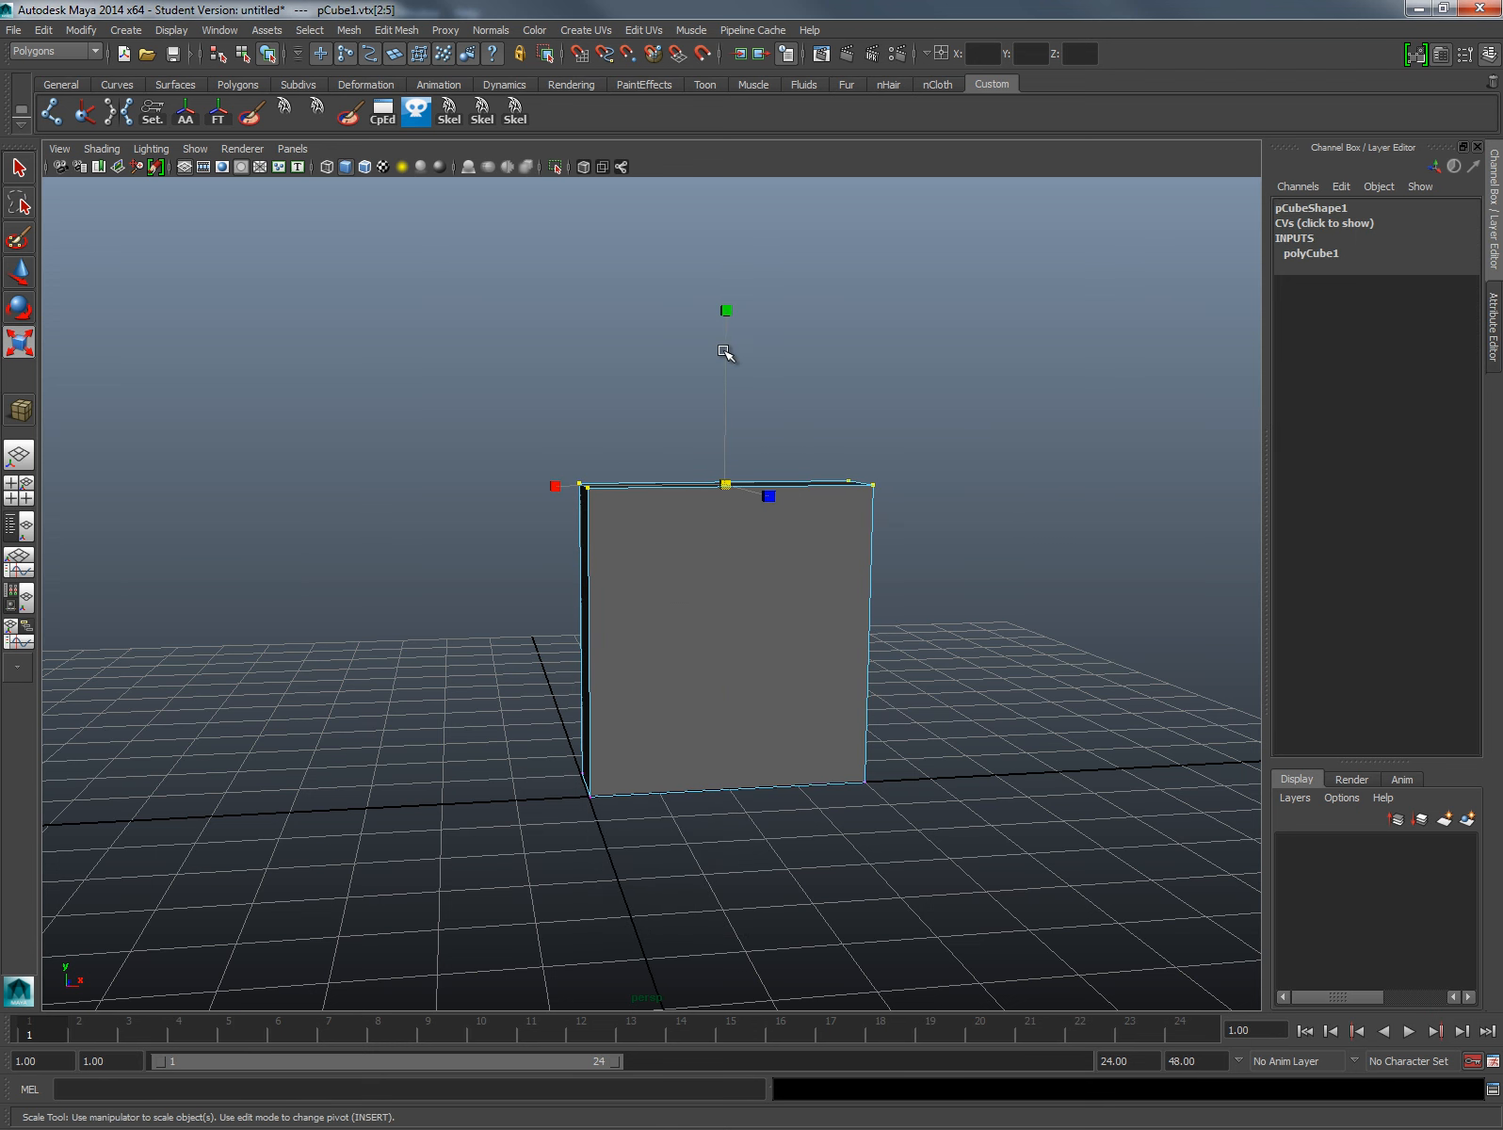
key(w)
drag(734, 359, 743, 300)
alt+drag(624, 513, 643, 537)
right_click(704, 517)
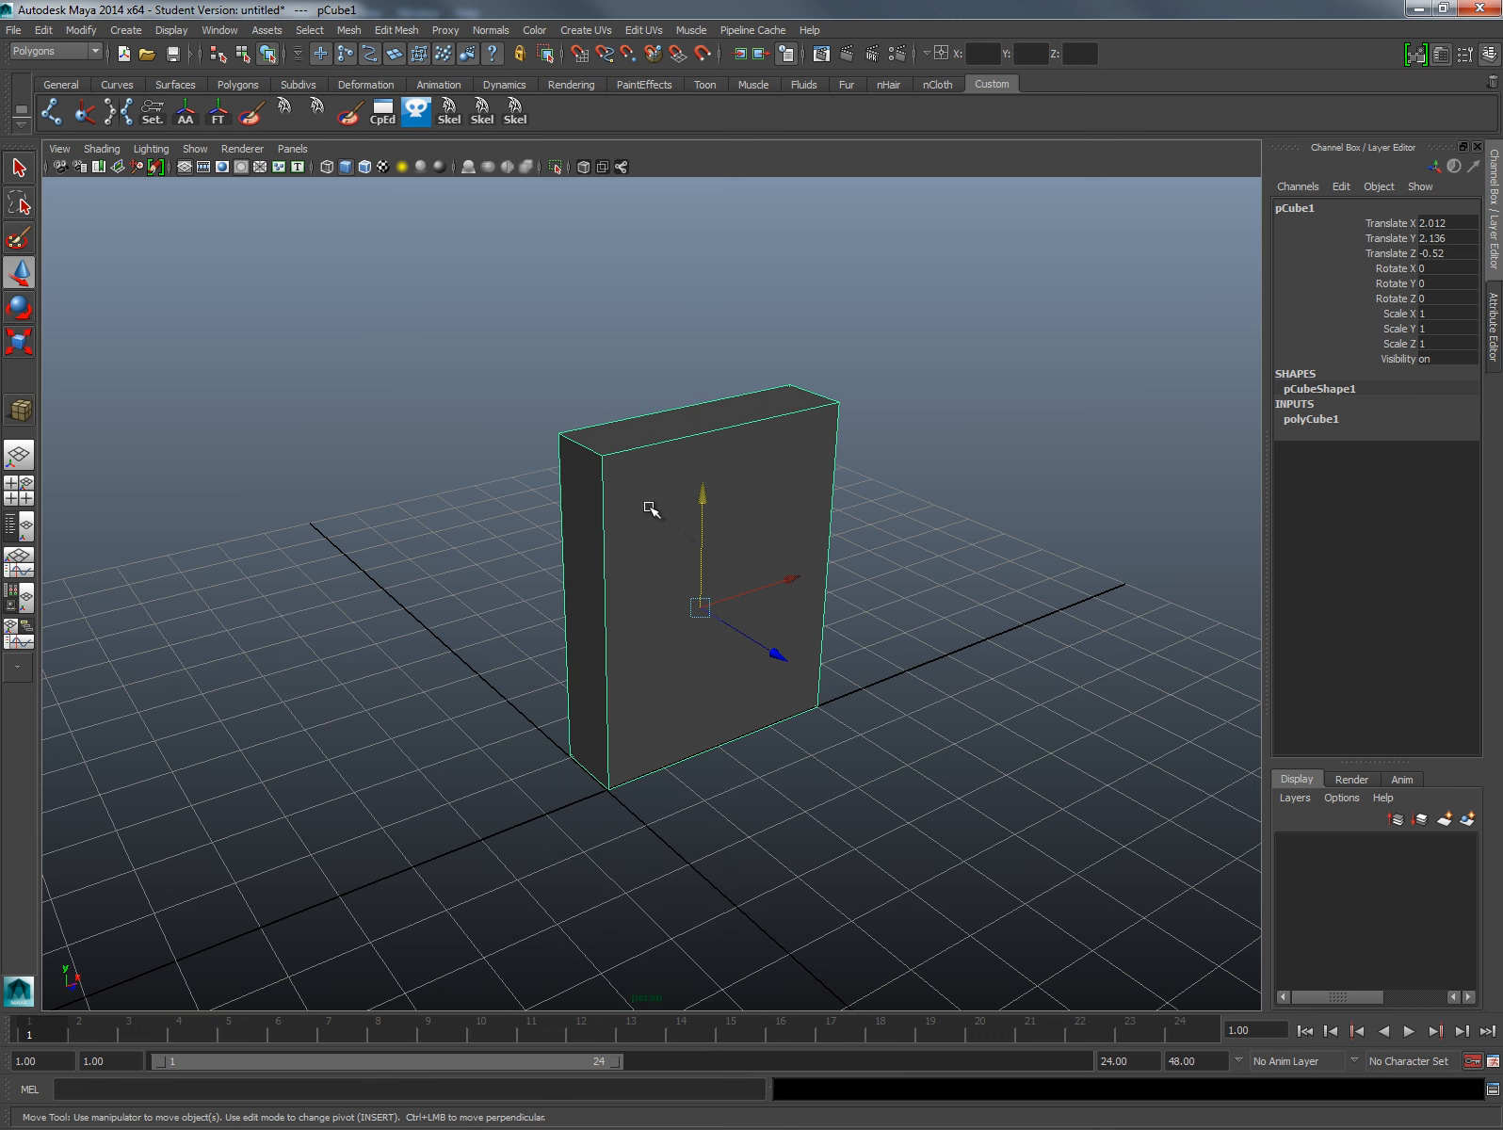
- Snap the wall's pivot to its lower front corner vertex and move the wall along X until that corner snaps to the grid origin
key(Insert)
key(v)
drag(640, 664, 727, 750)
key(Insert)
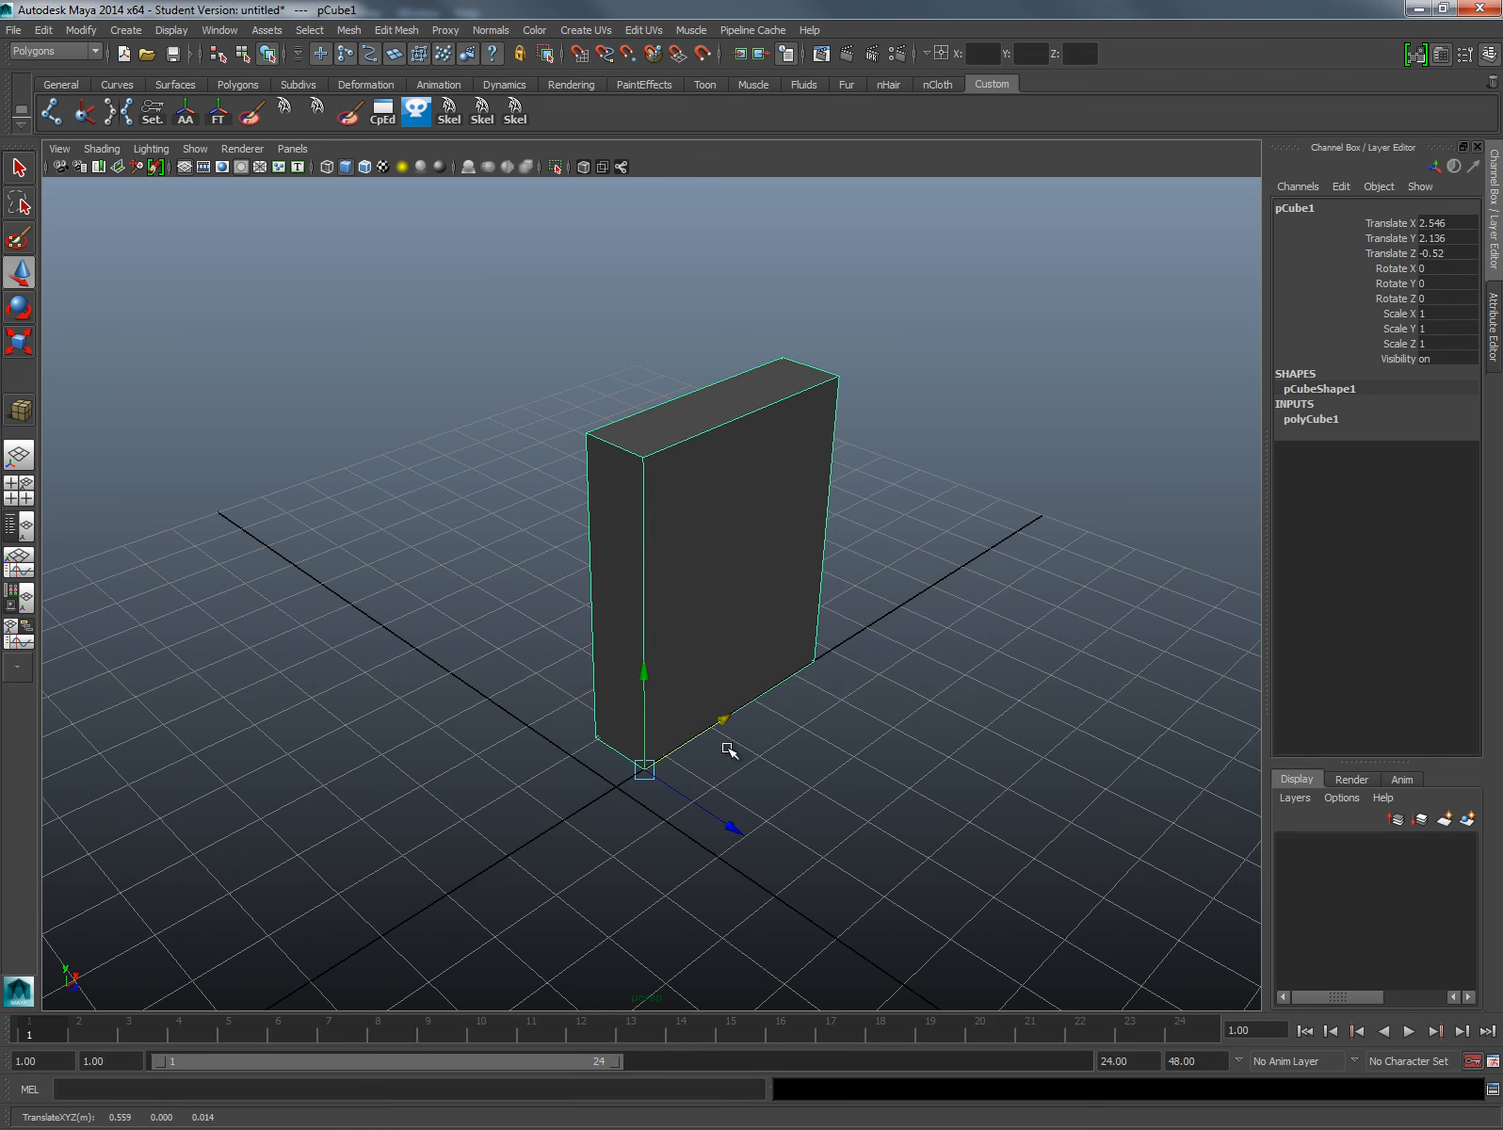
key(x)
drag(723, 723, 542, 723)
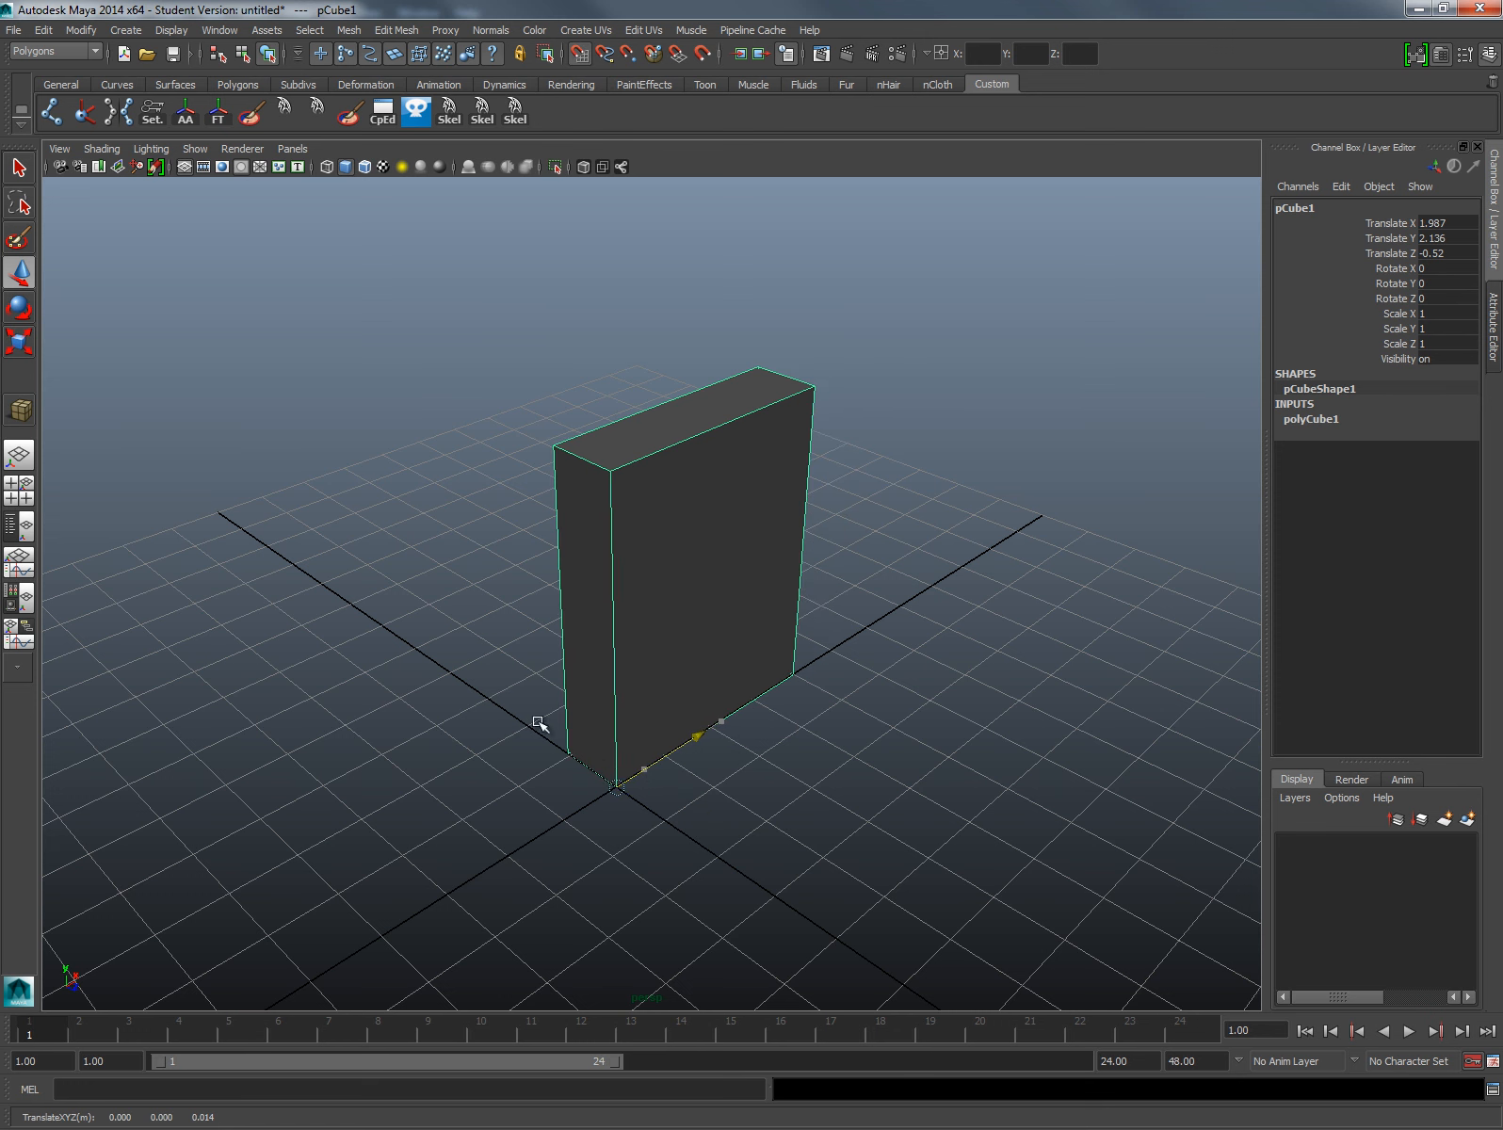
mouse_move(798, 668)
alt+mouse_down()
mouse_move(728, 624)
mouse_move(815, 661)
alt+mouse_up()
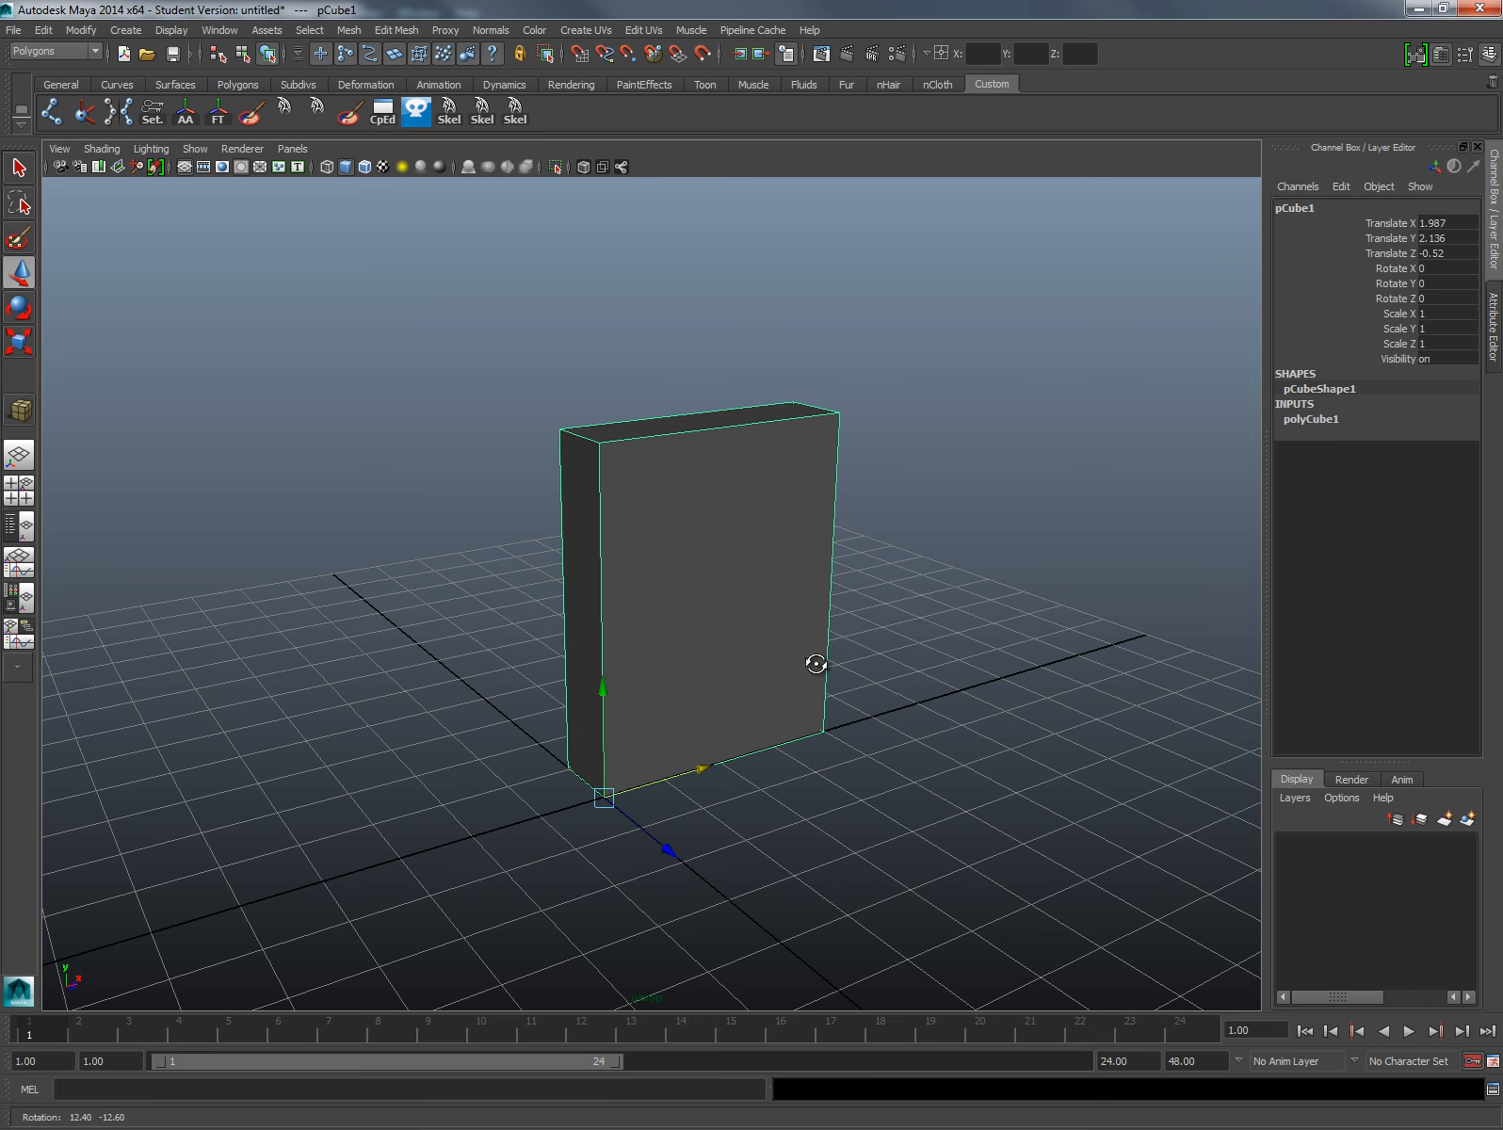
- Delete the history of all objects and freeze the wall's transformations
click(43, 29)
mouse_move(137, 230)
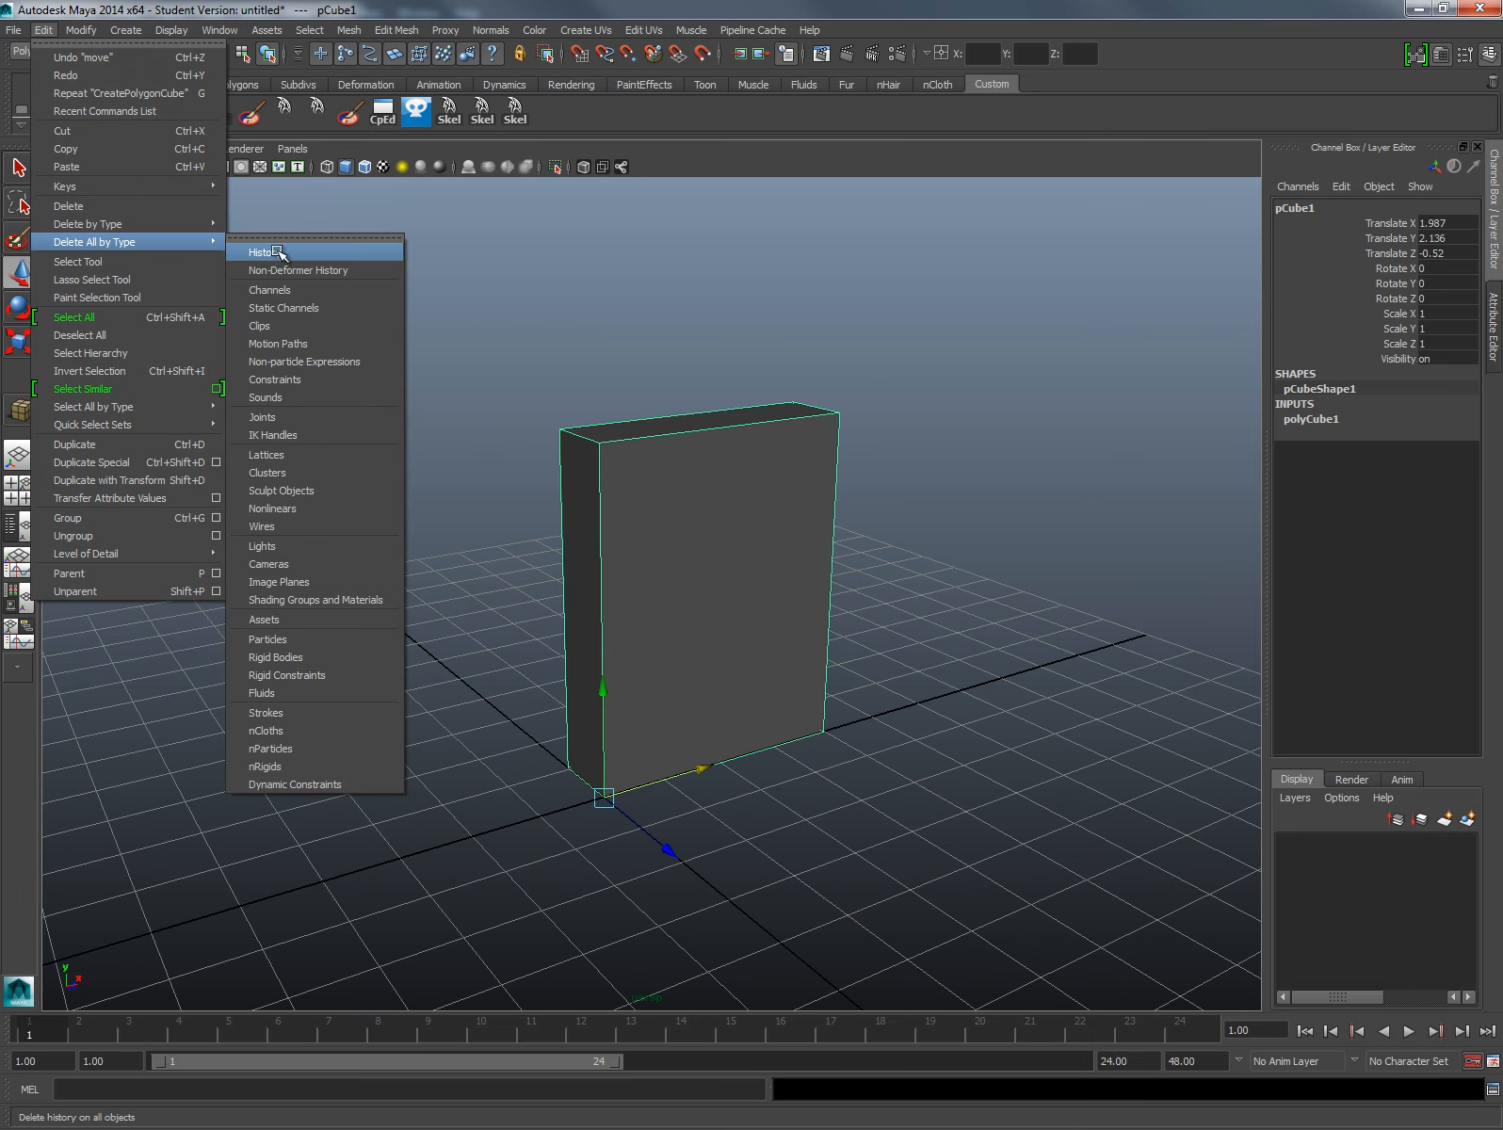
click(279, 247)
click(80, 33)
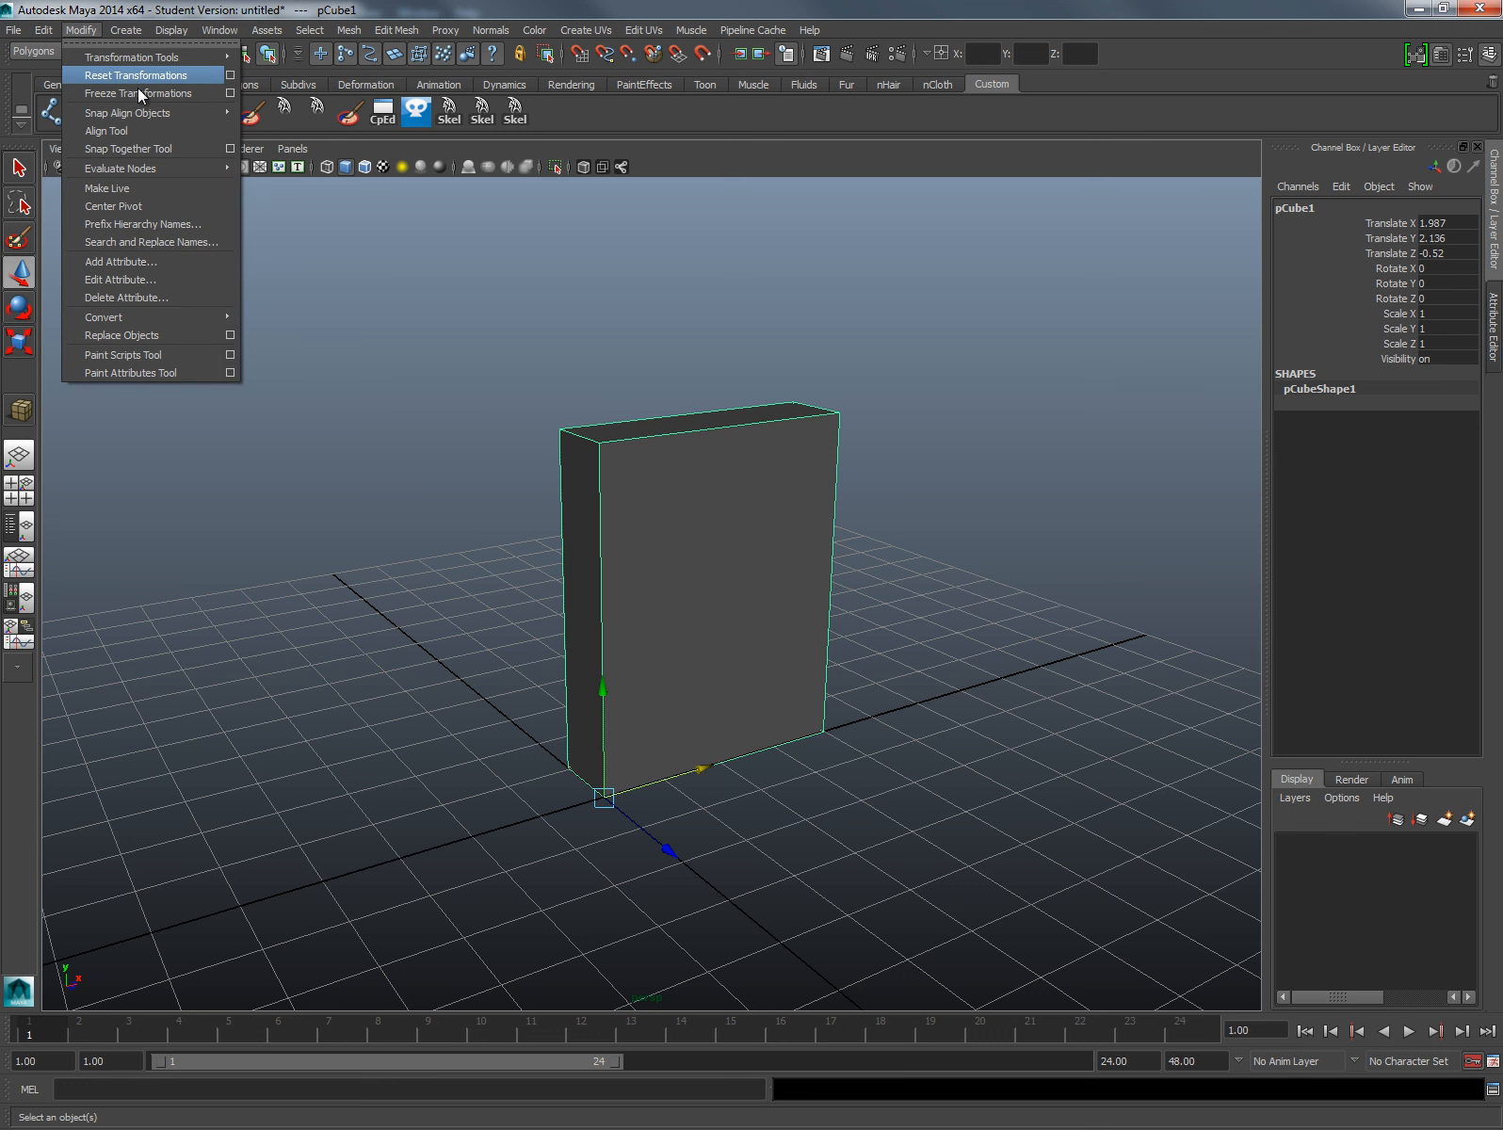
click(136, 90)
drag(610, 506, 664, 500)
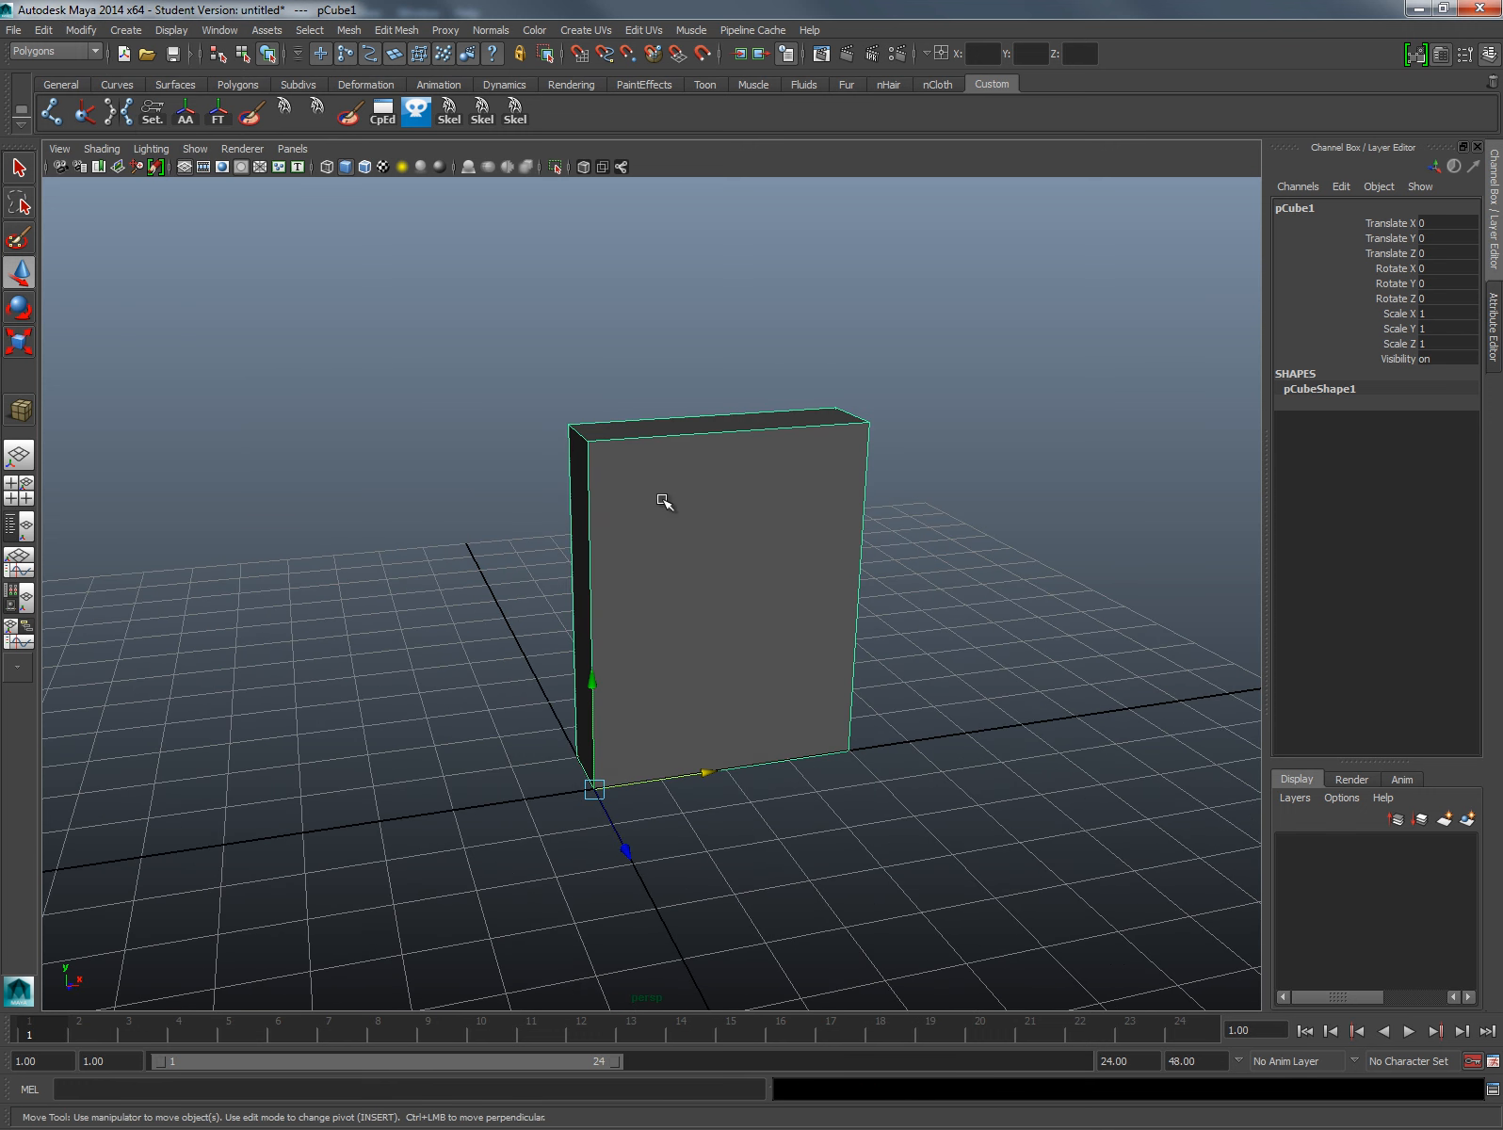
- Assign a new Blinn material to the wall and name it Brick
right_click(674, 484)
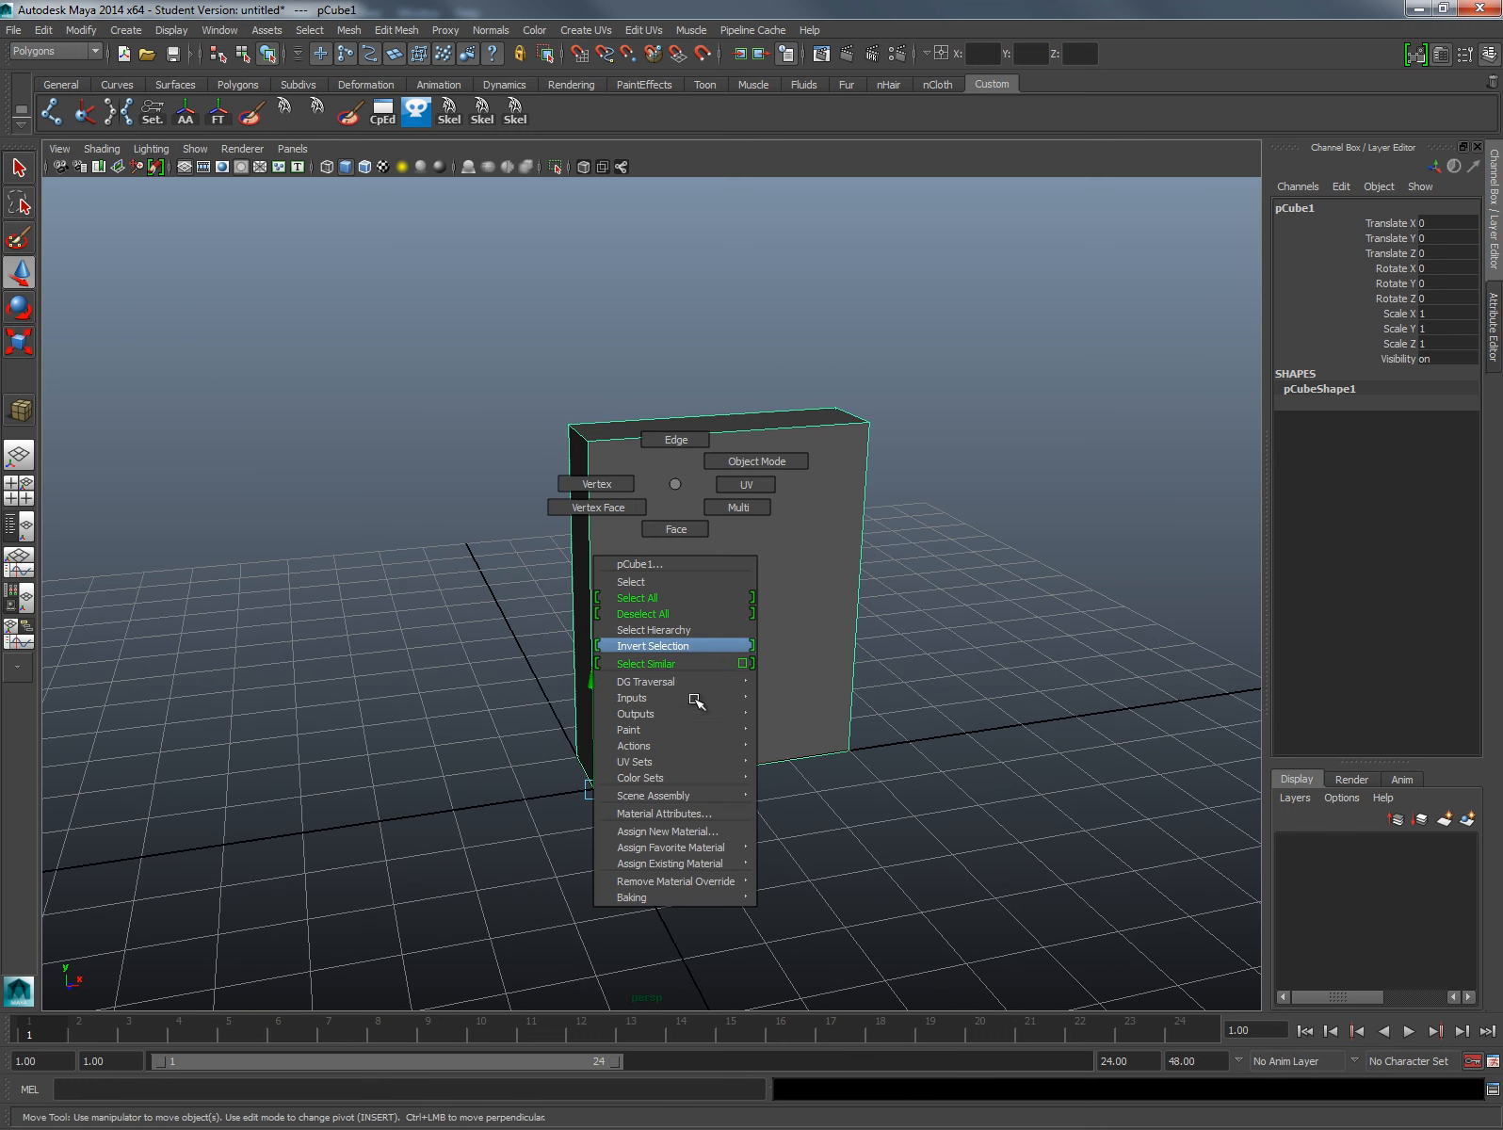
click(697, 831)
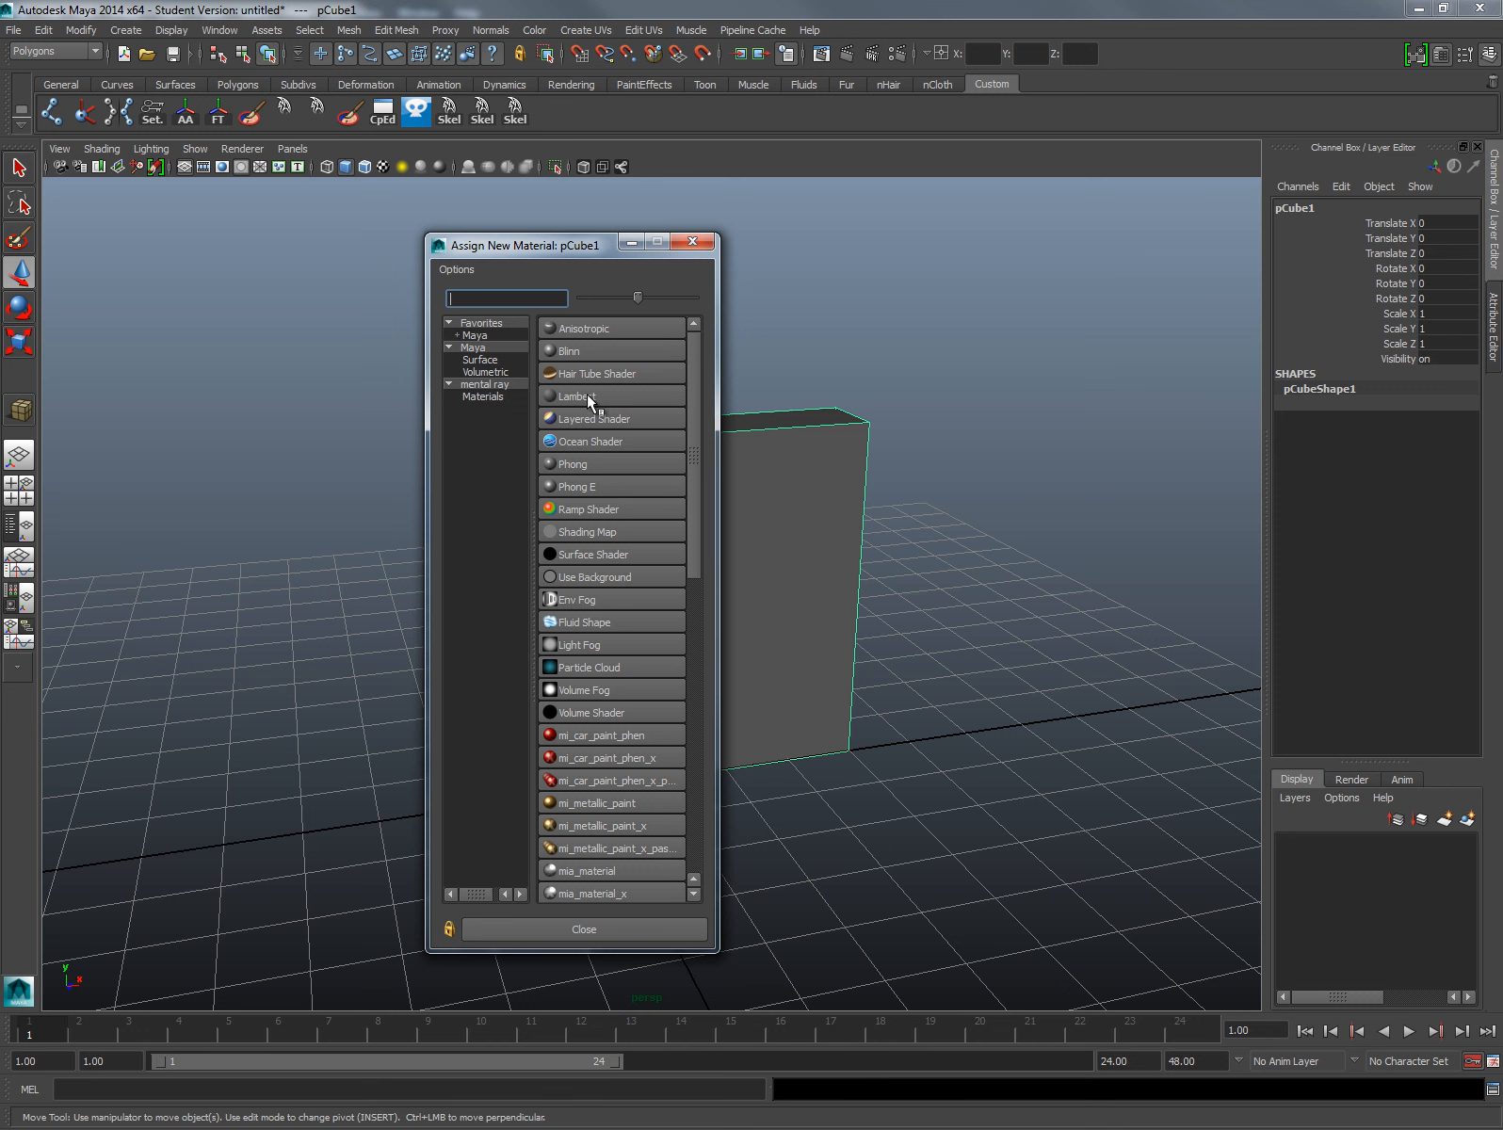
click(589, 351)
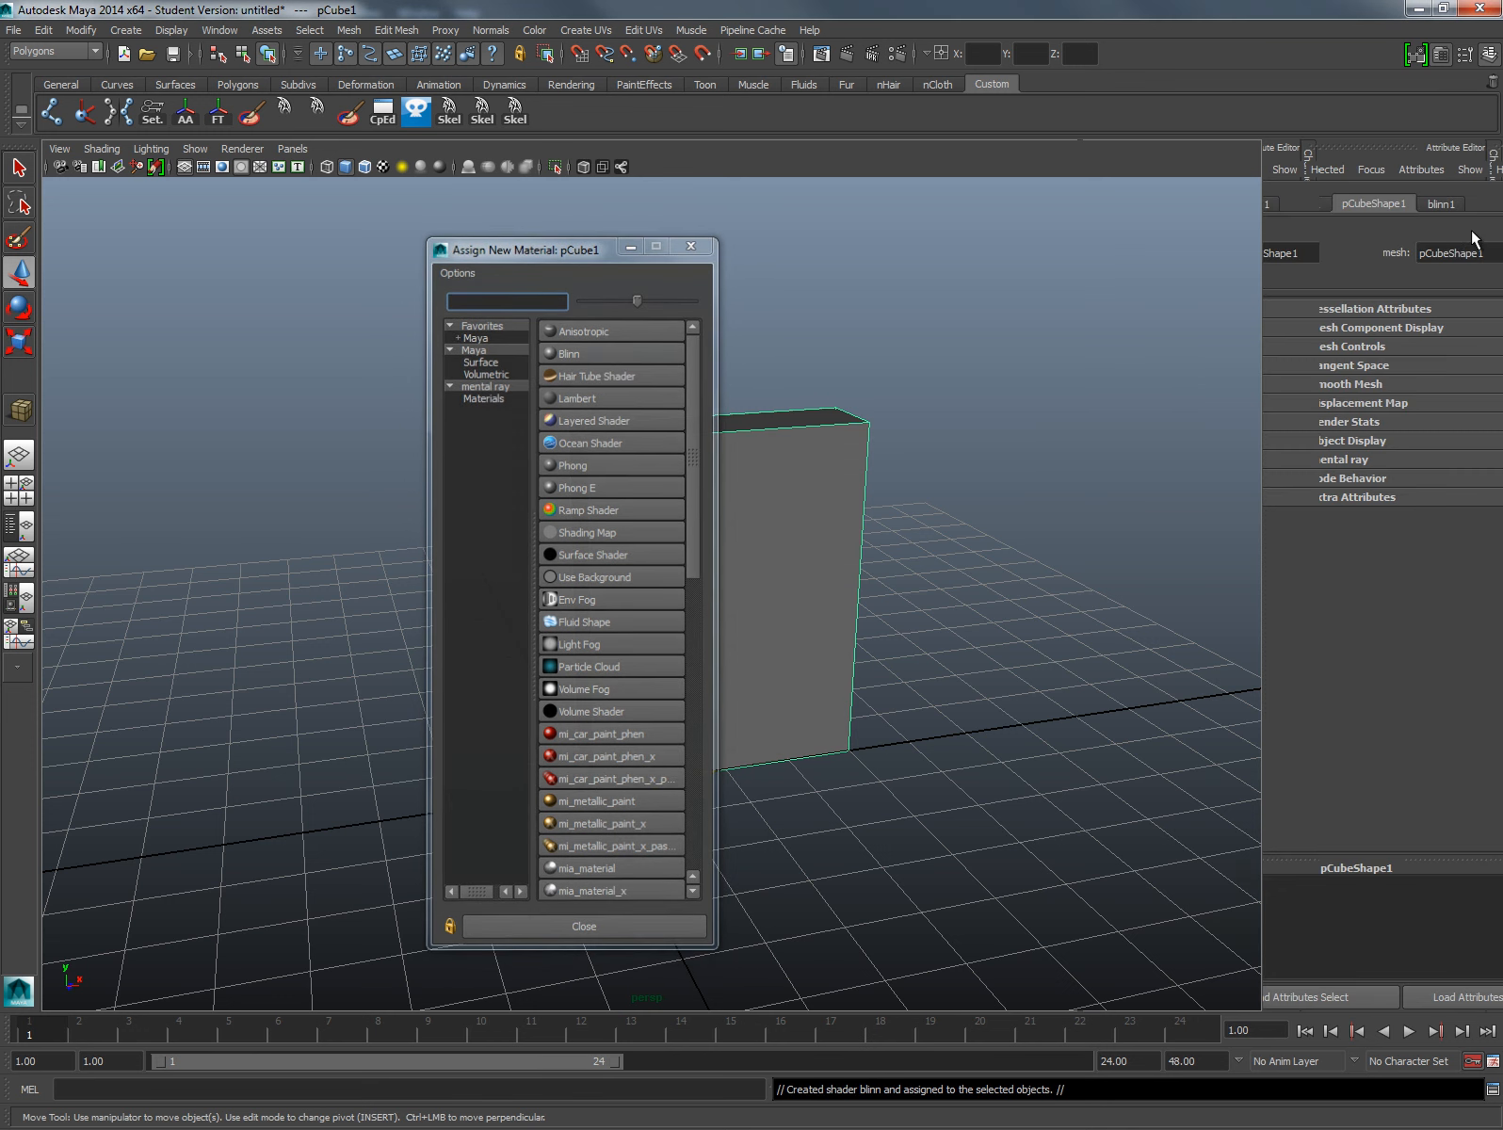
click(1256, 207)
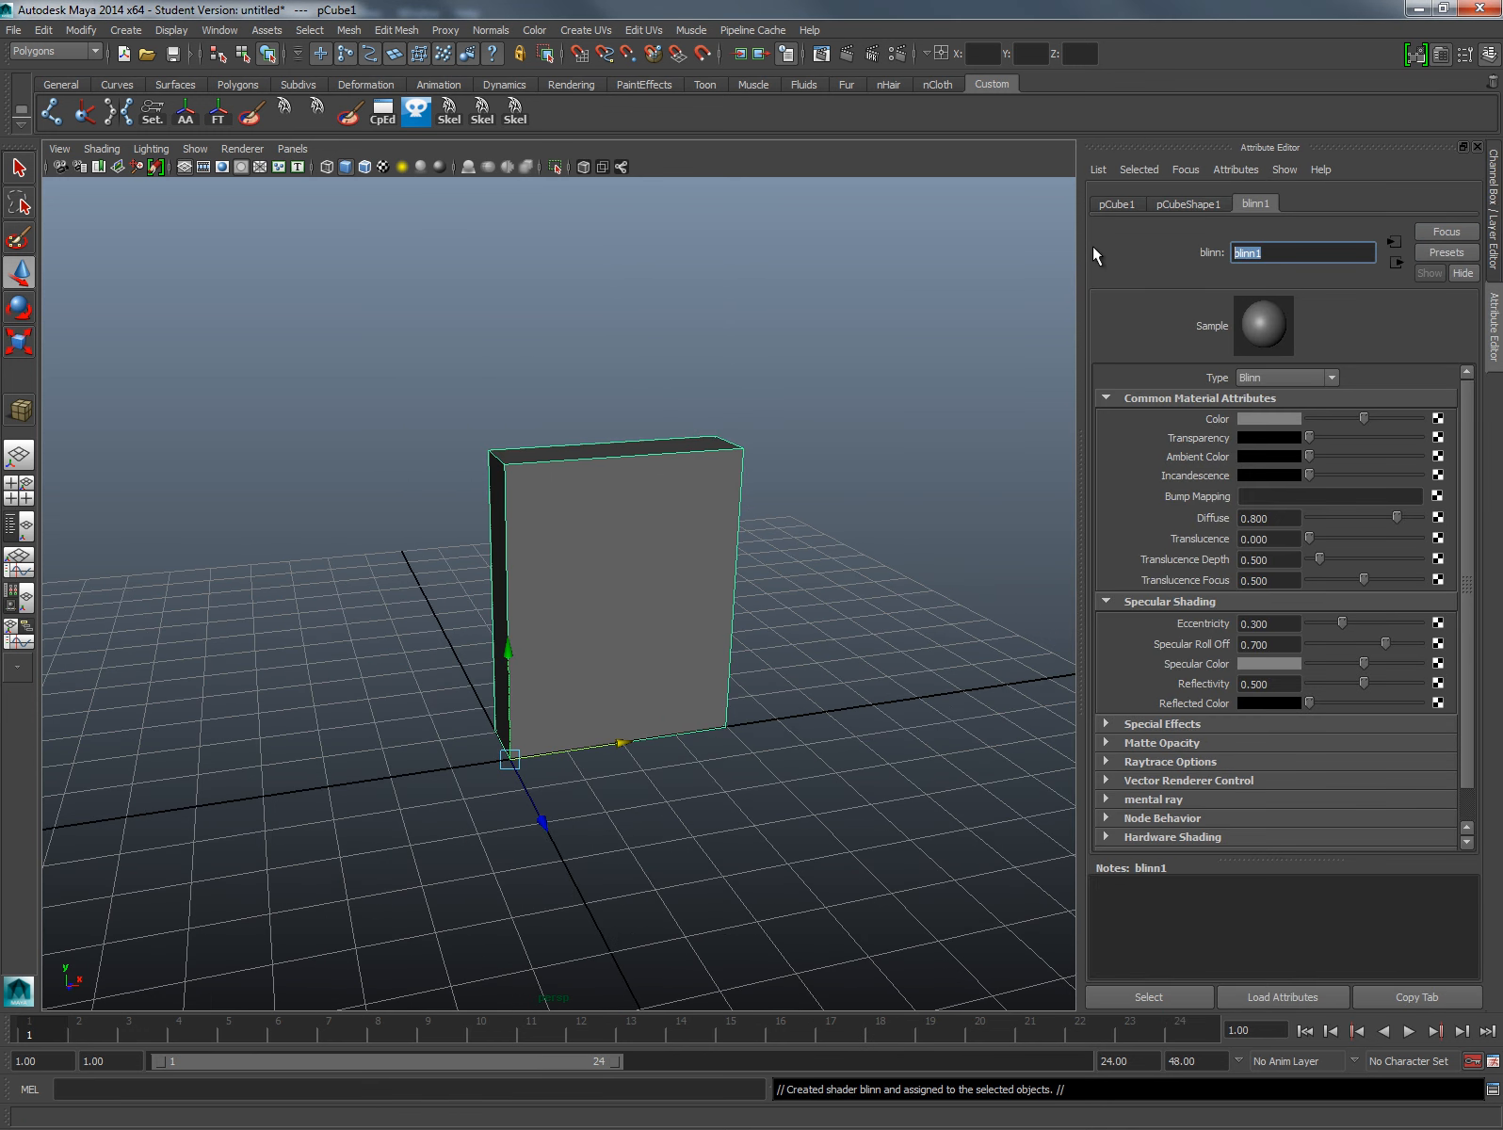
text(Brick)
key(Return)
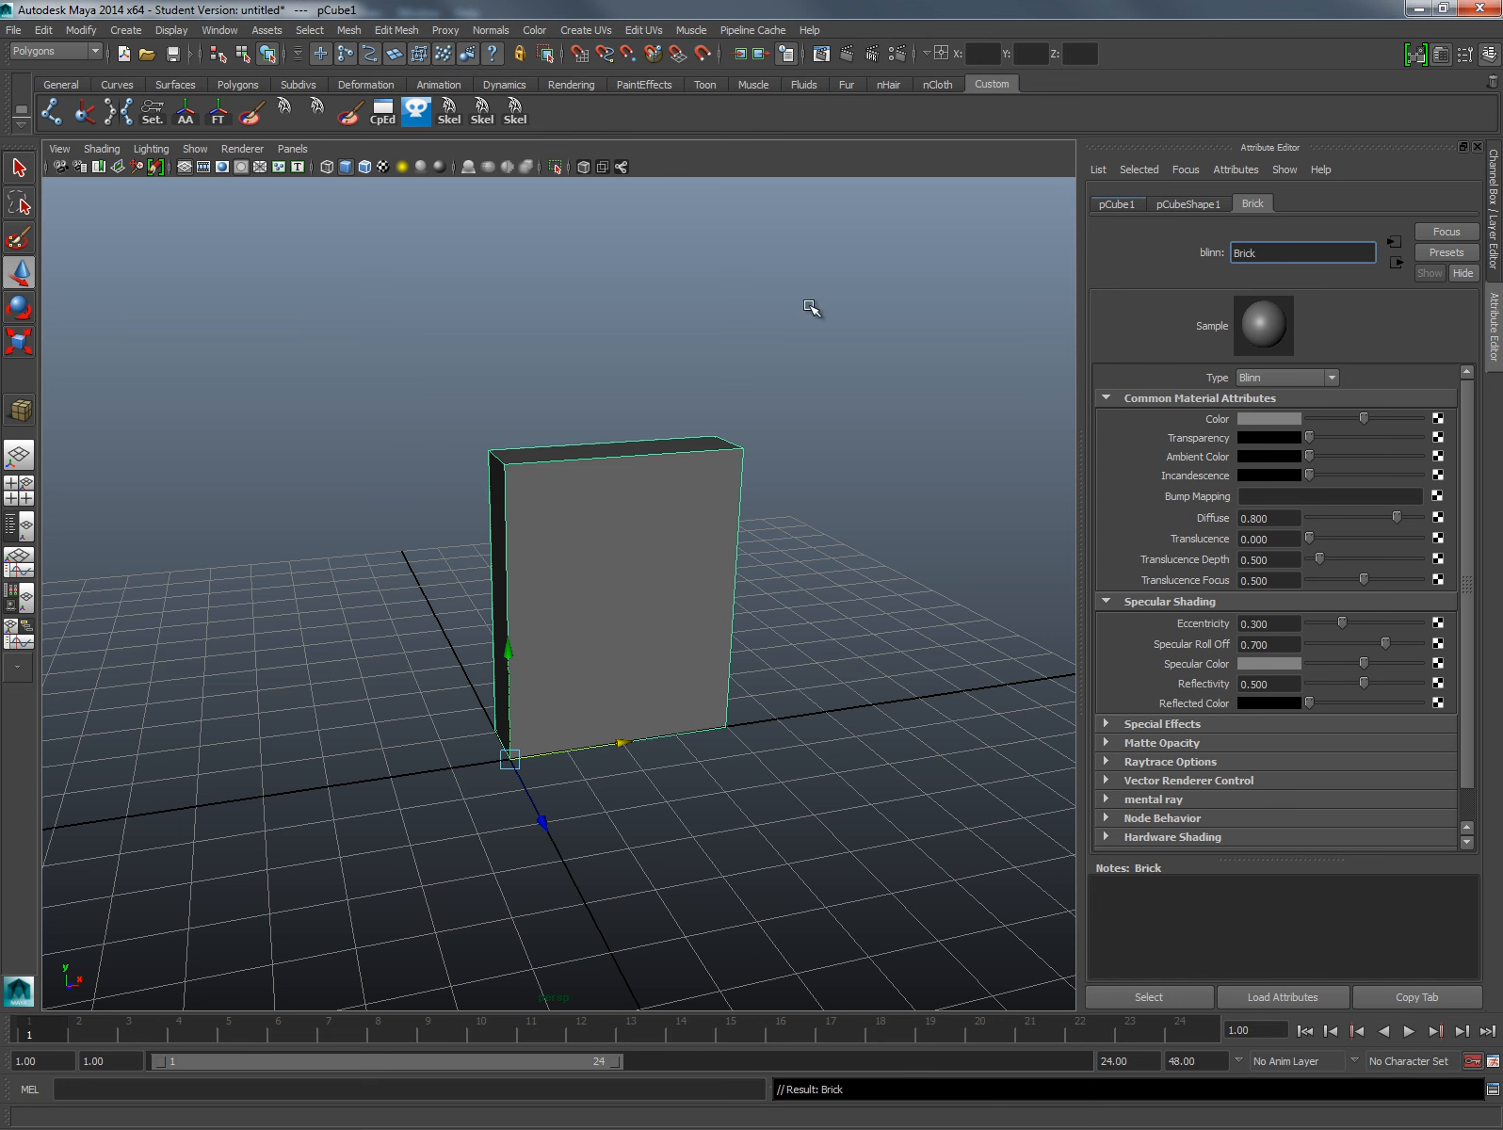
- Connect a File texture to the Brick material's color, load Cinder_block.tga from the Cinder_Block texture folder and turn on textured display
drag(704, 479, 662, 562)
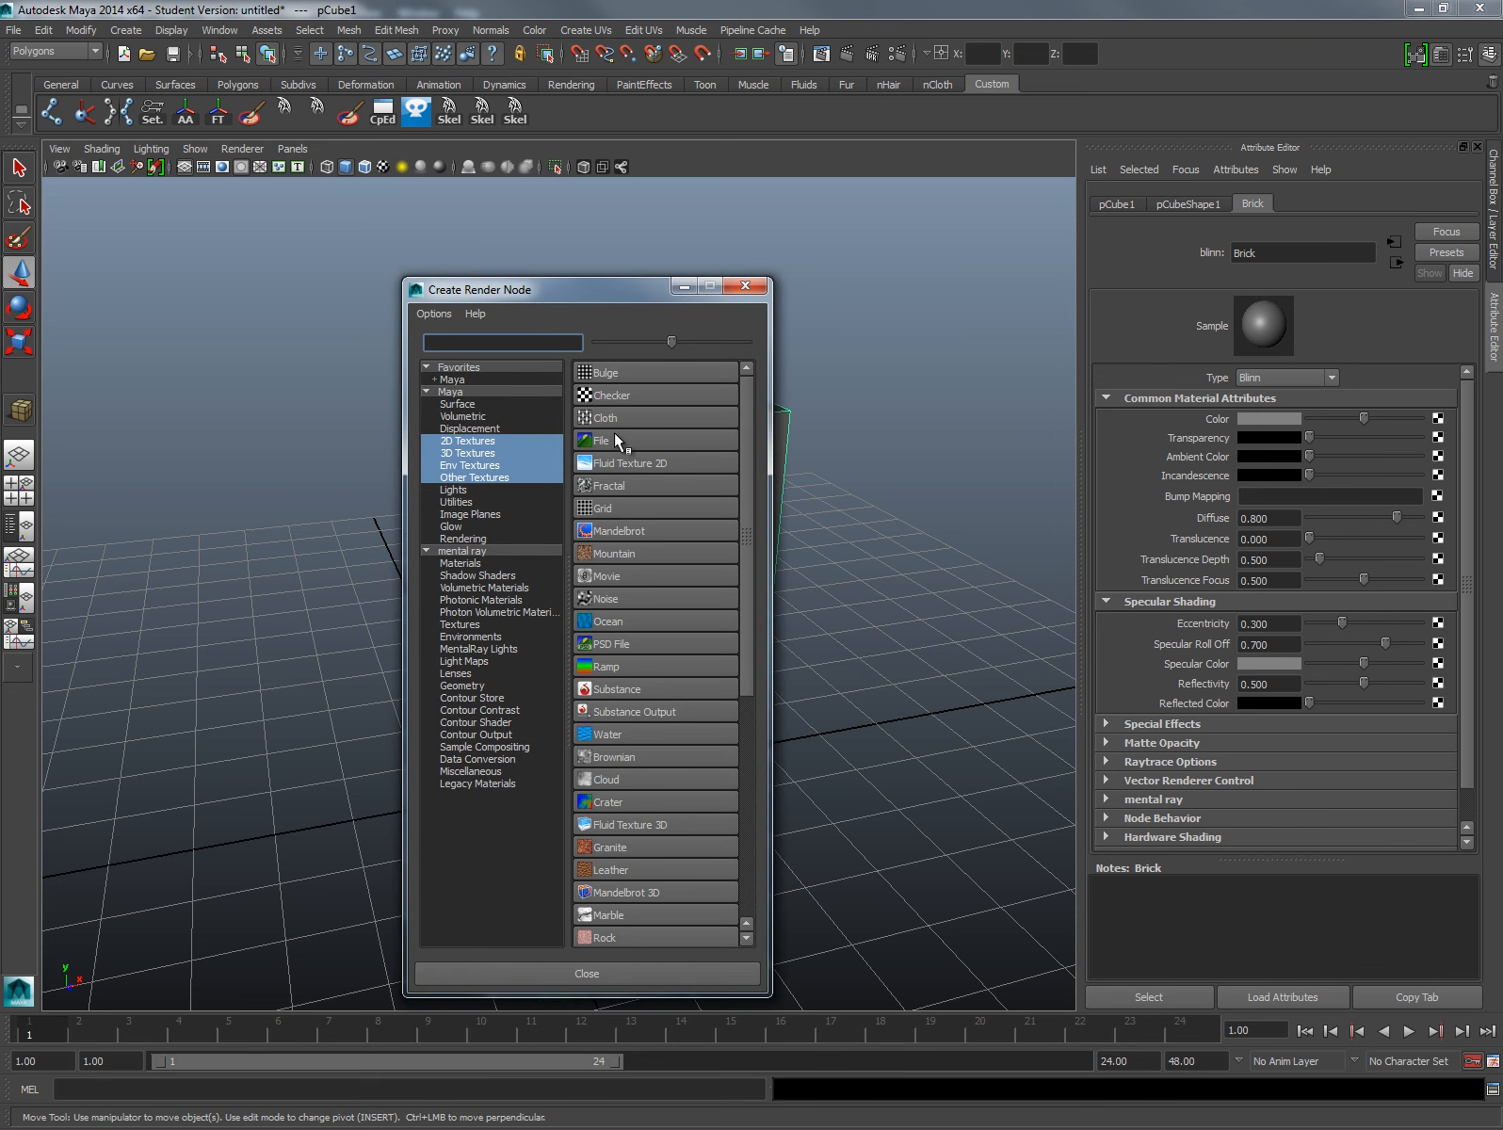
click(619, 439)
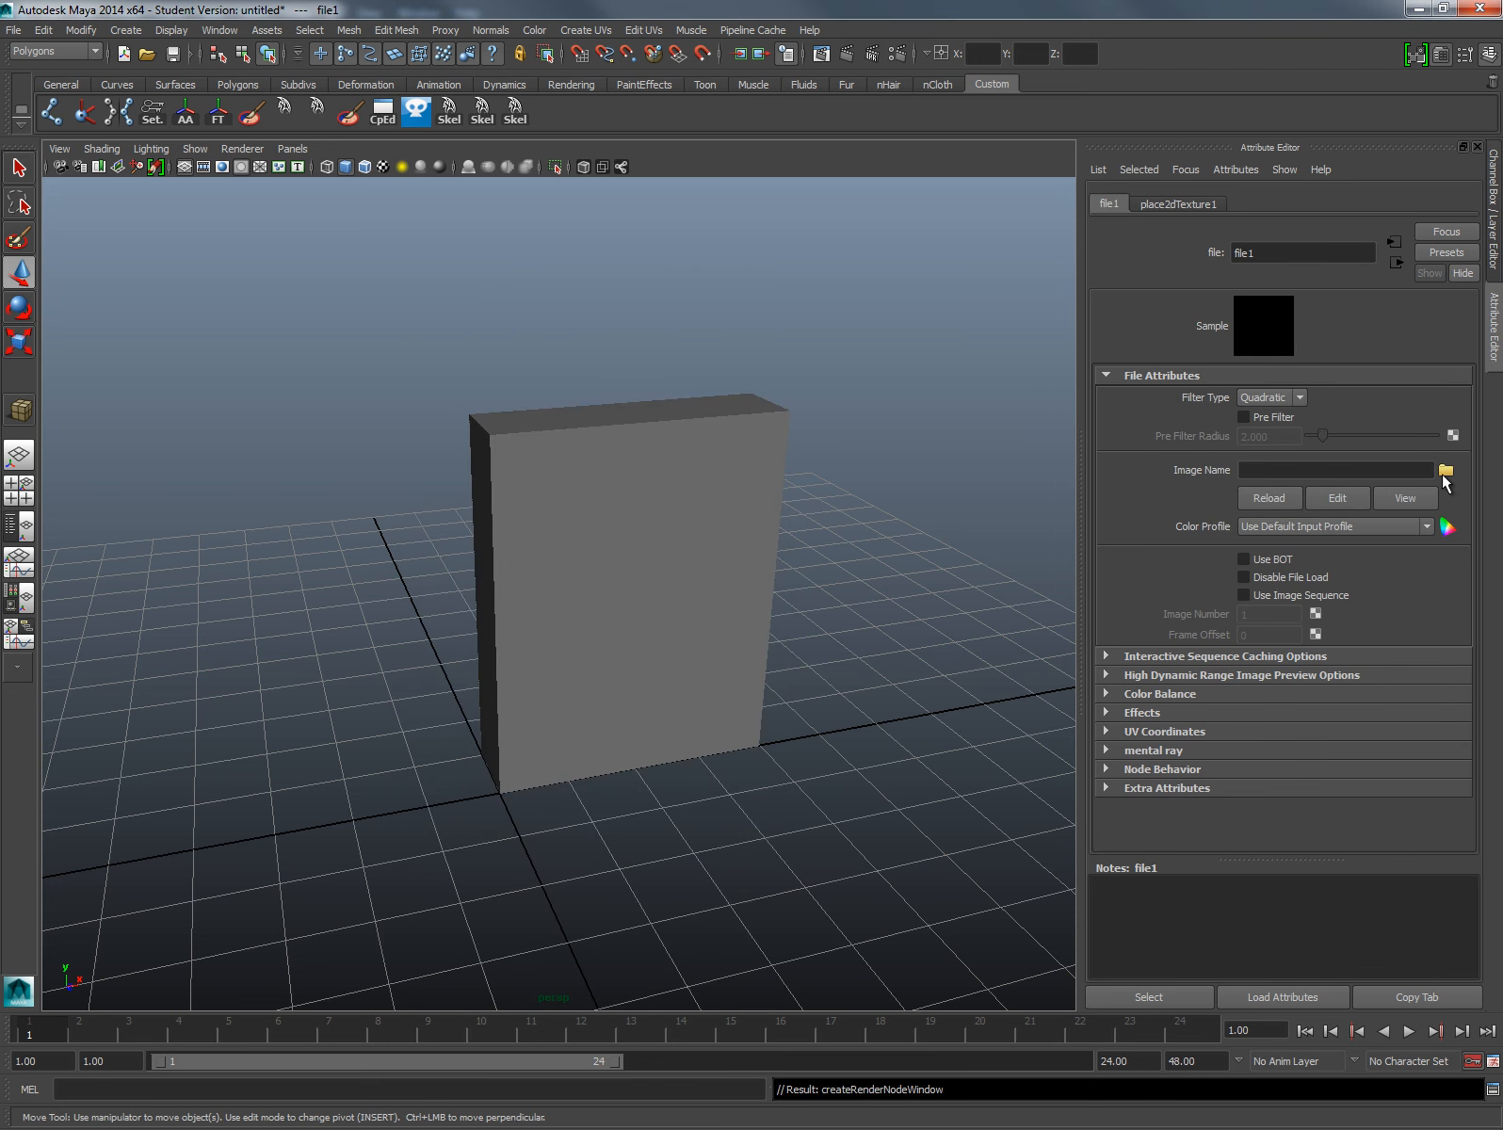
click(1445, 470)
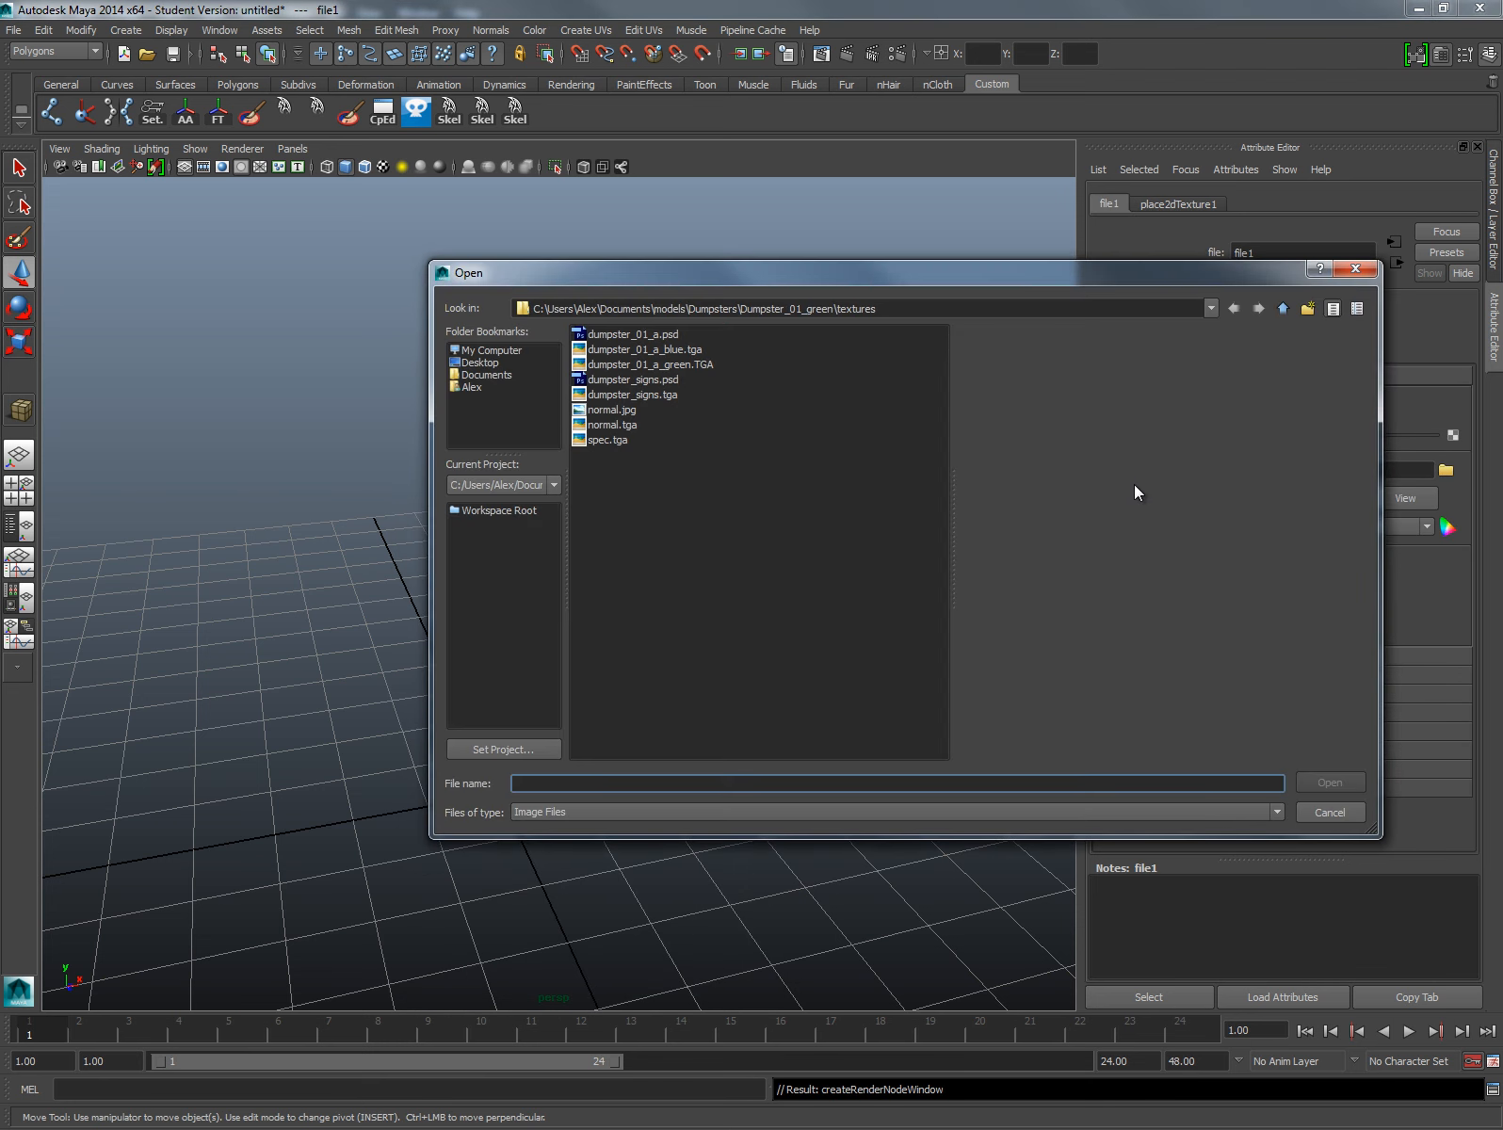
click(1283, 308)
drag(999, 271, 832, 366)
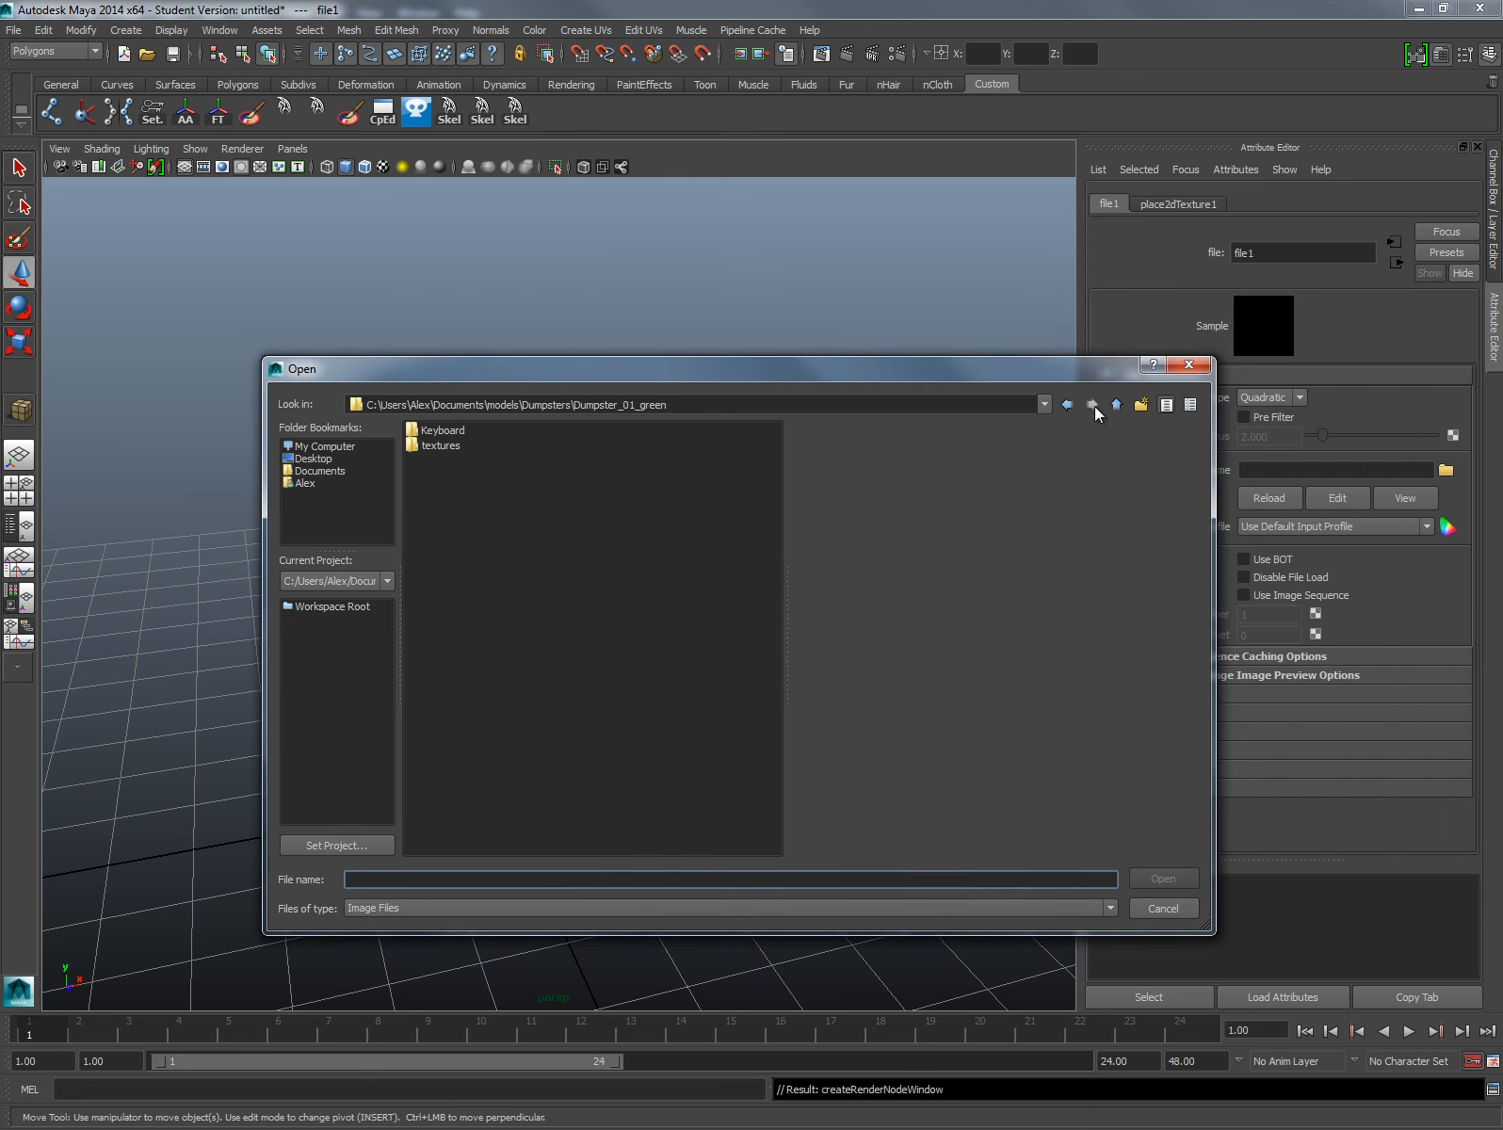
click(1117, 406)
click(1116, 406)
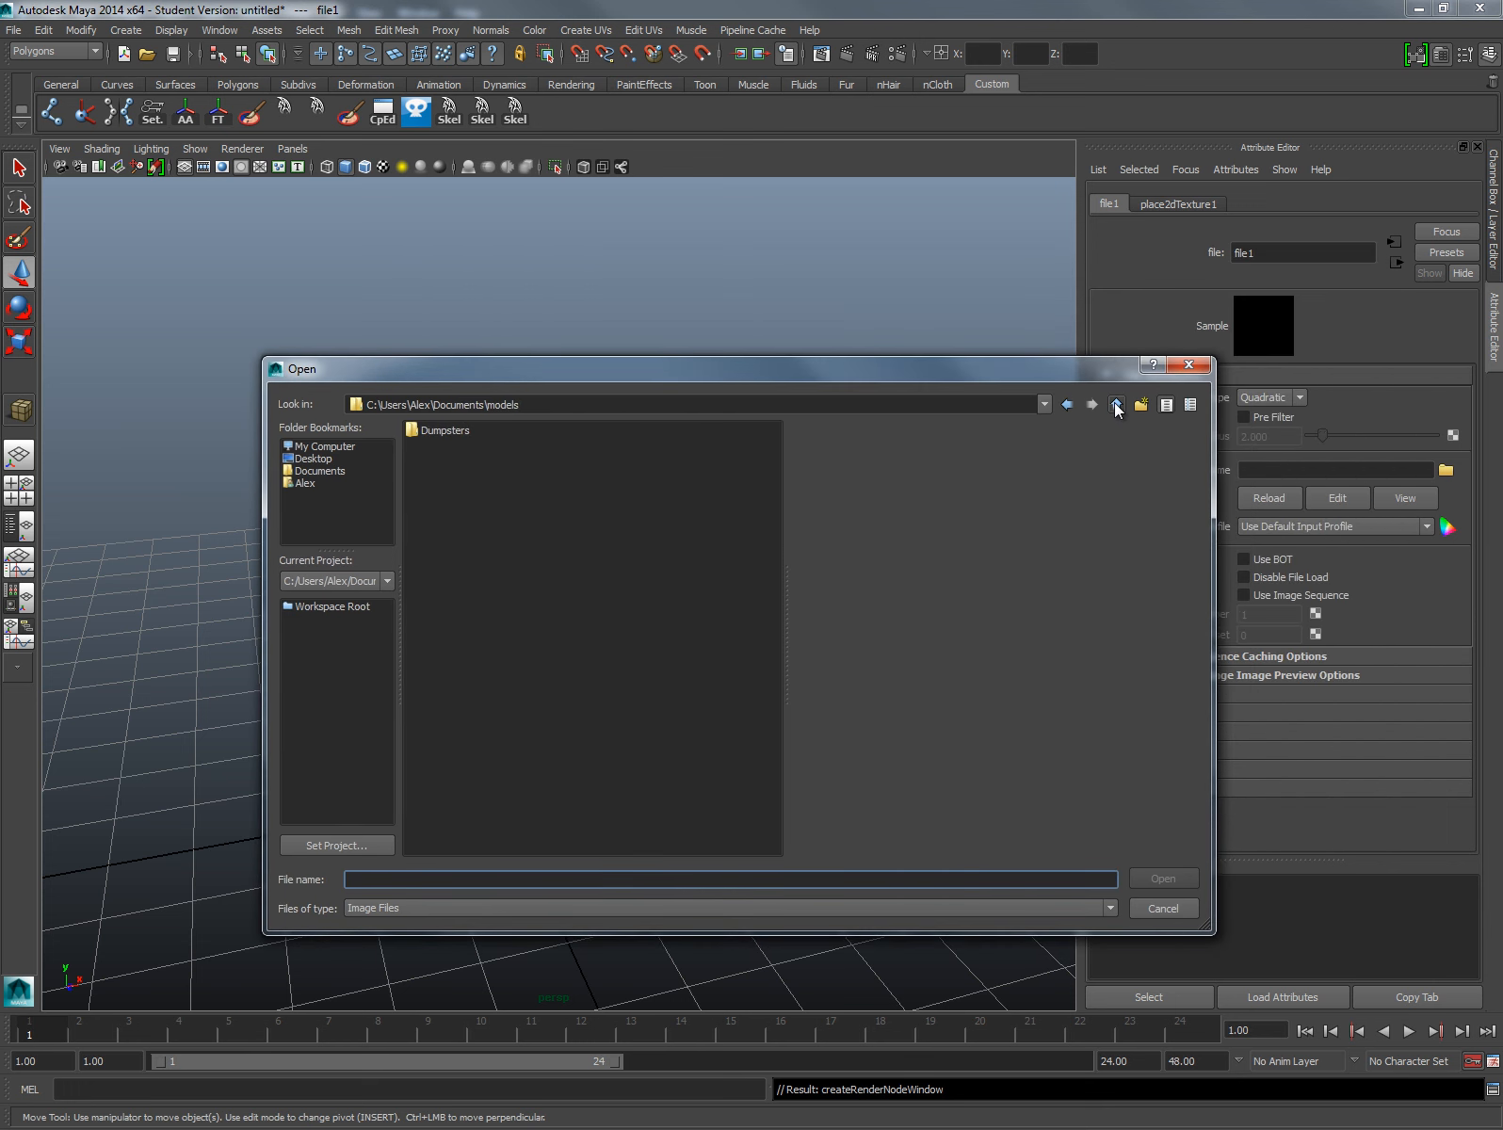
click(1116, 406)
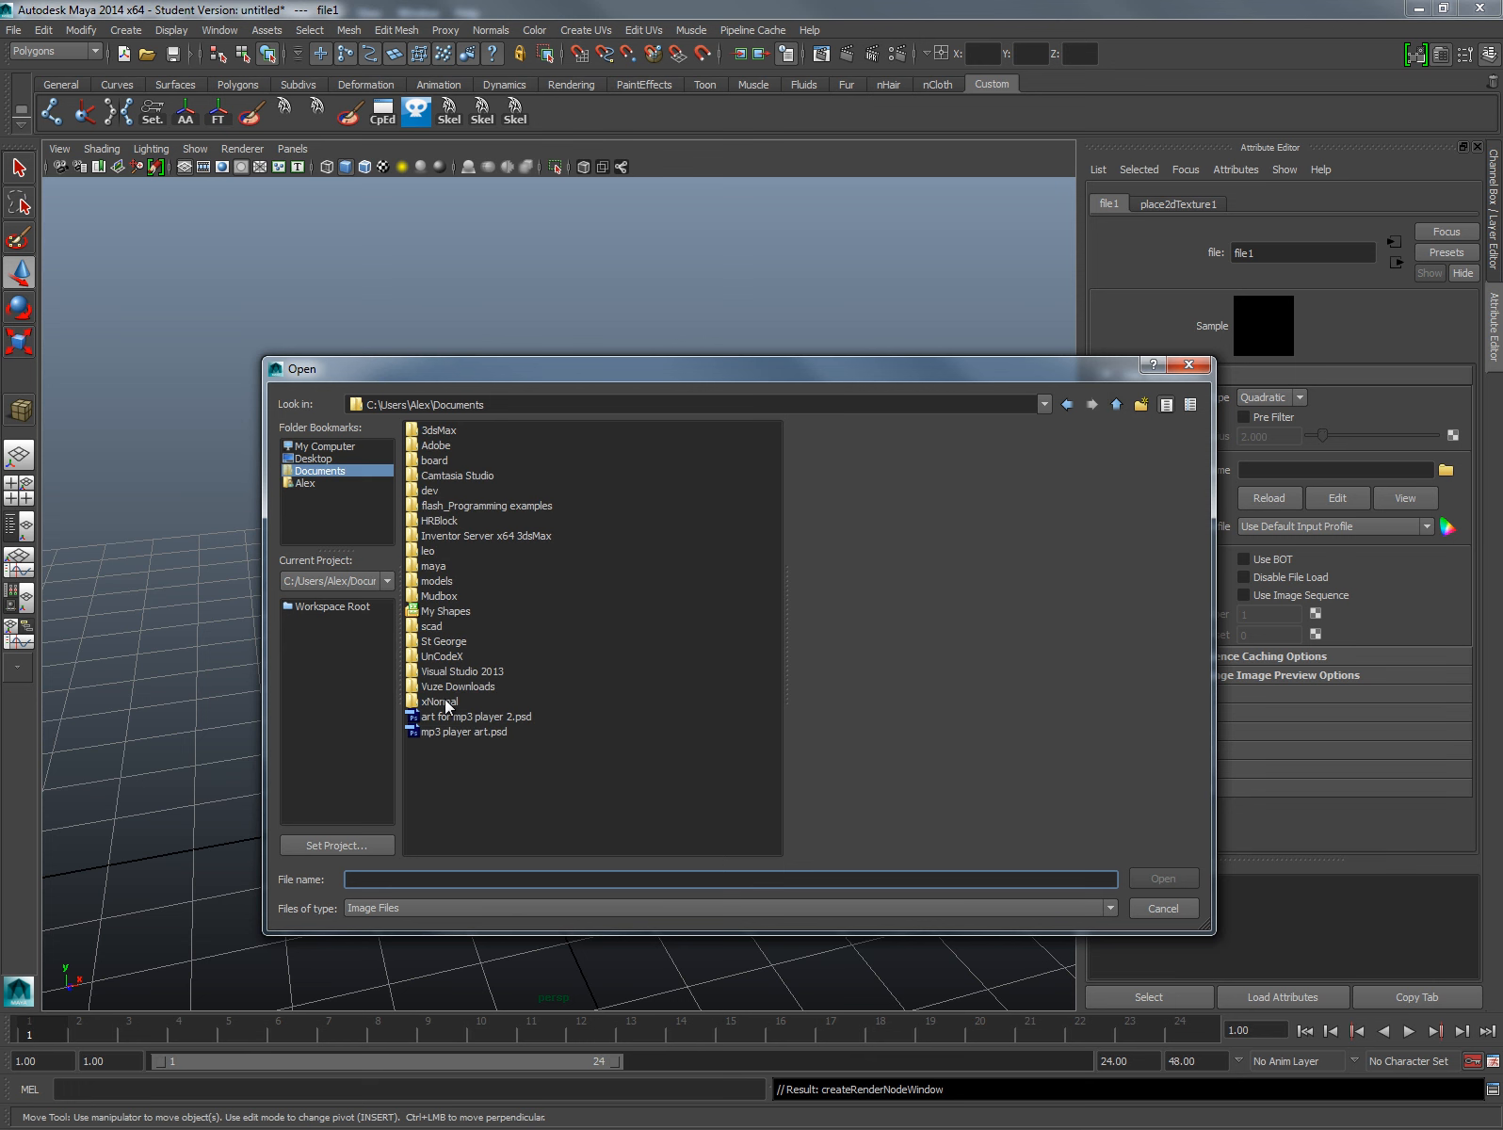
double_click(437, 582)
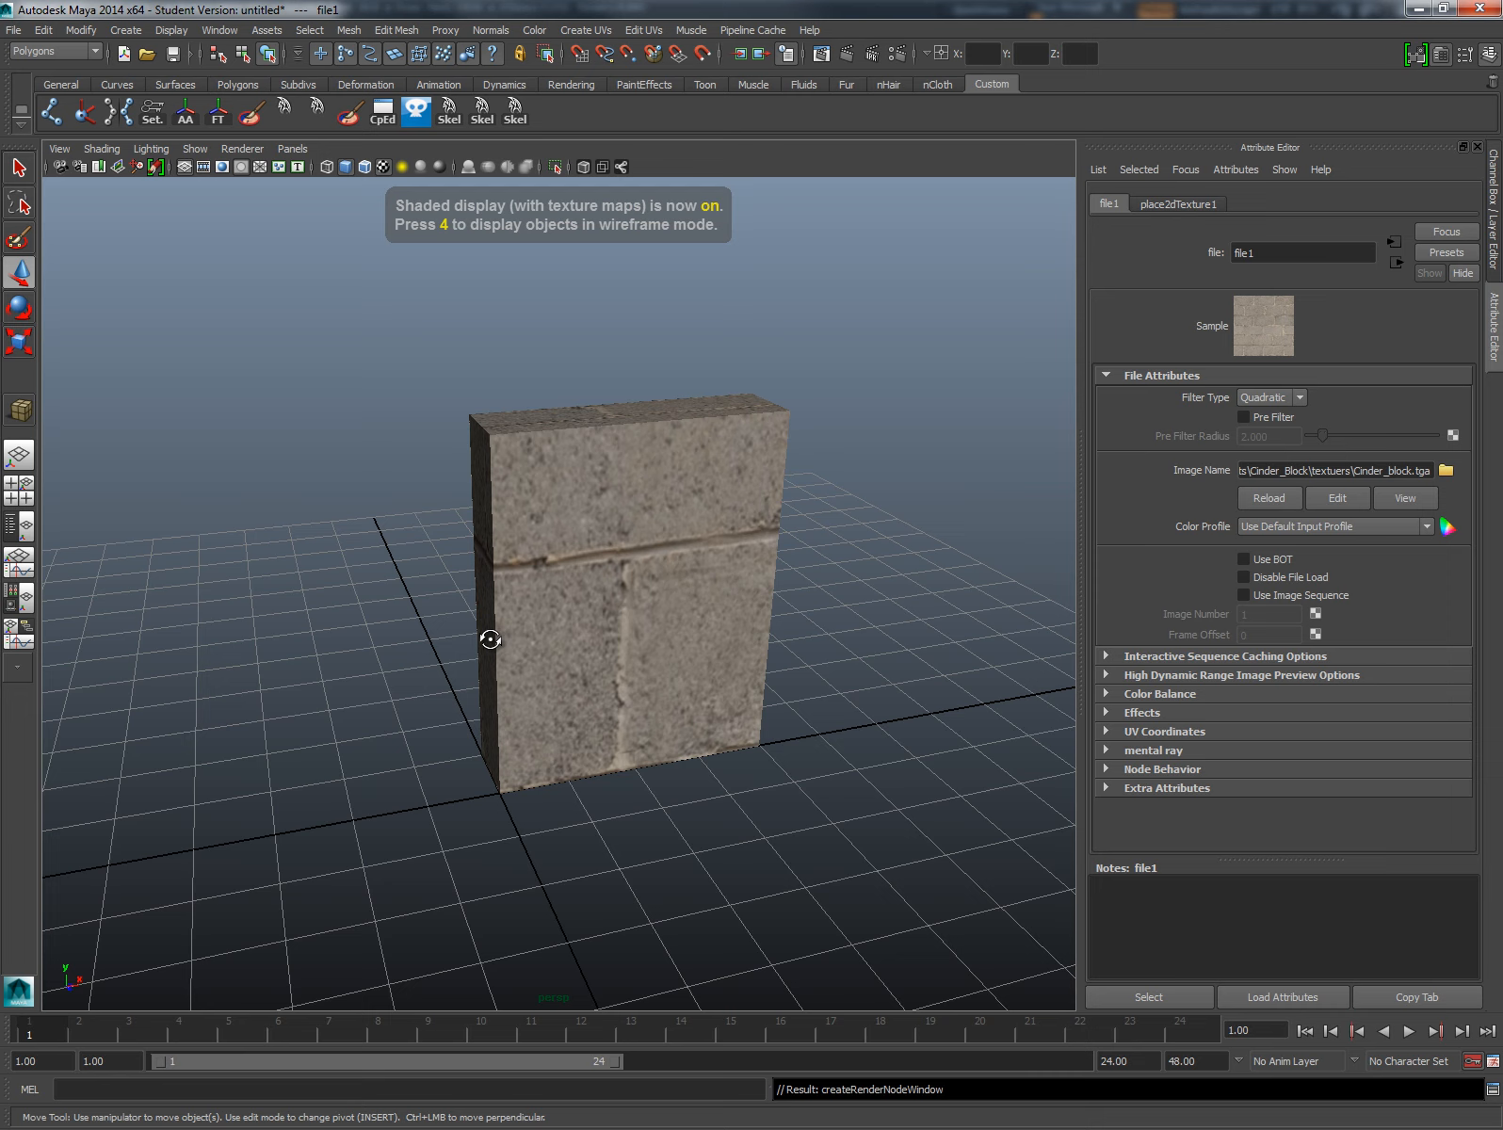
drag(490, 639, 651, 575)
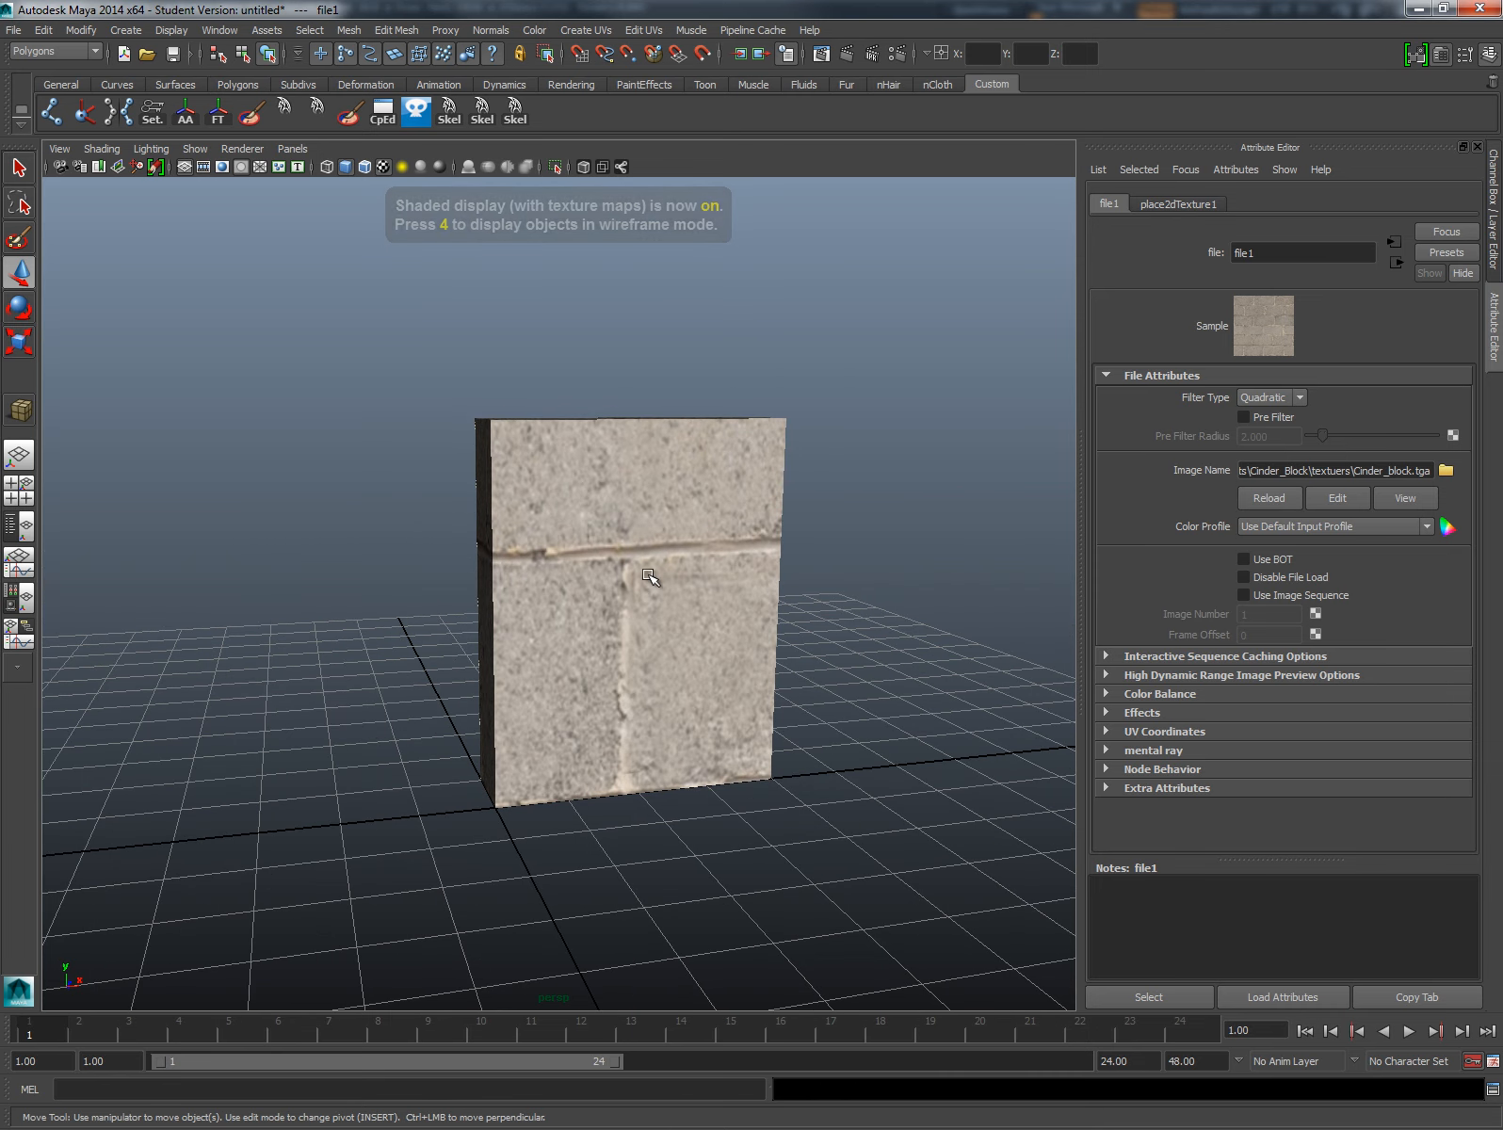
- Select the wall's large front face and apply a planar map along the Z axis
right_click(653, 575)
click(655, 617)
click(526, 630)
drag(529, 635, 681, 571)
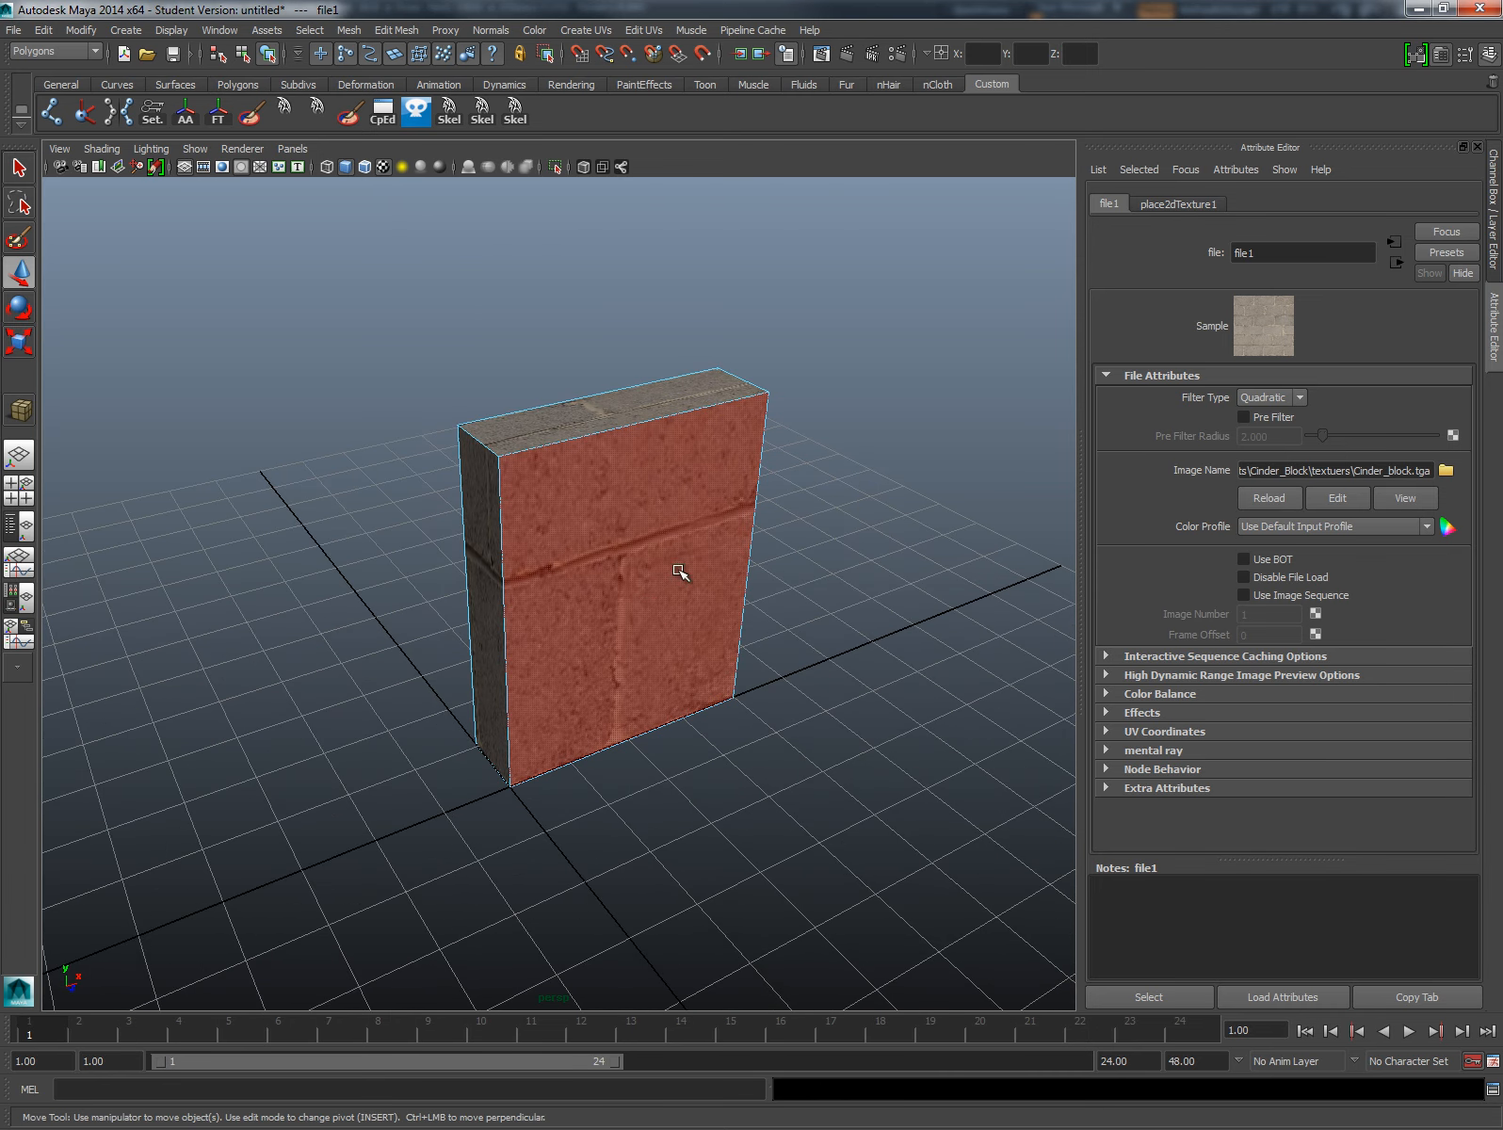
key(w)
shift+right_click(803, 532)
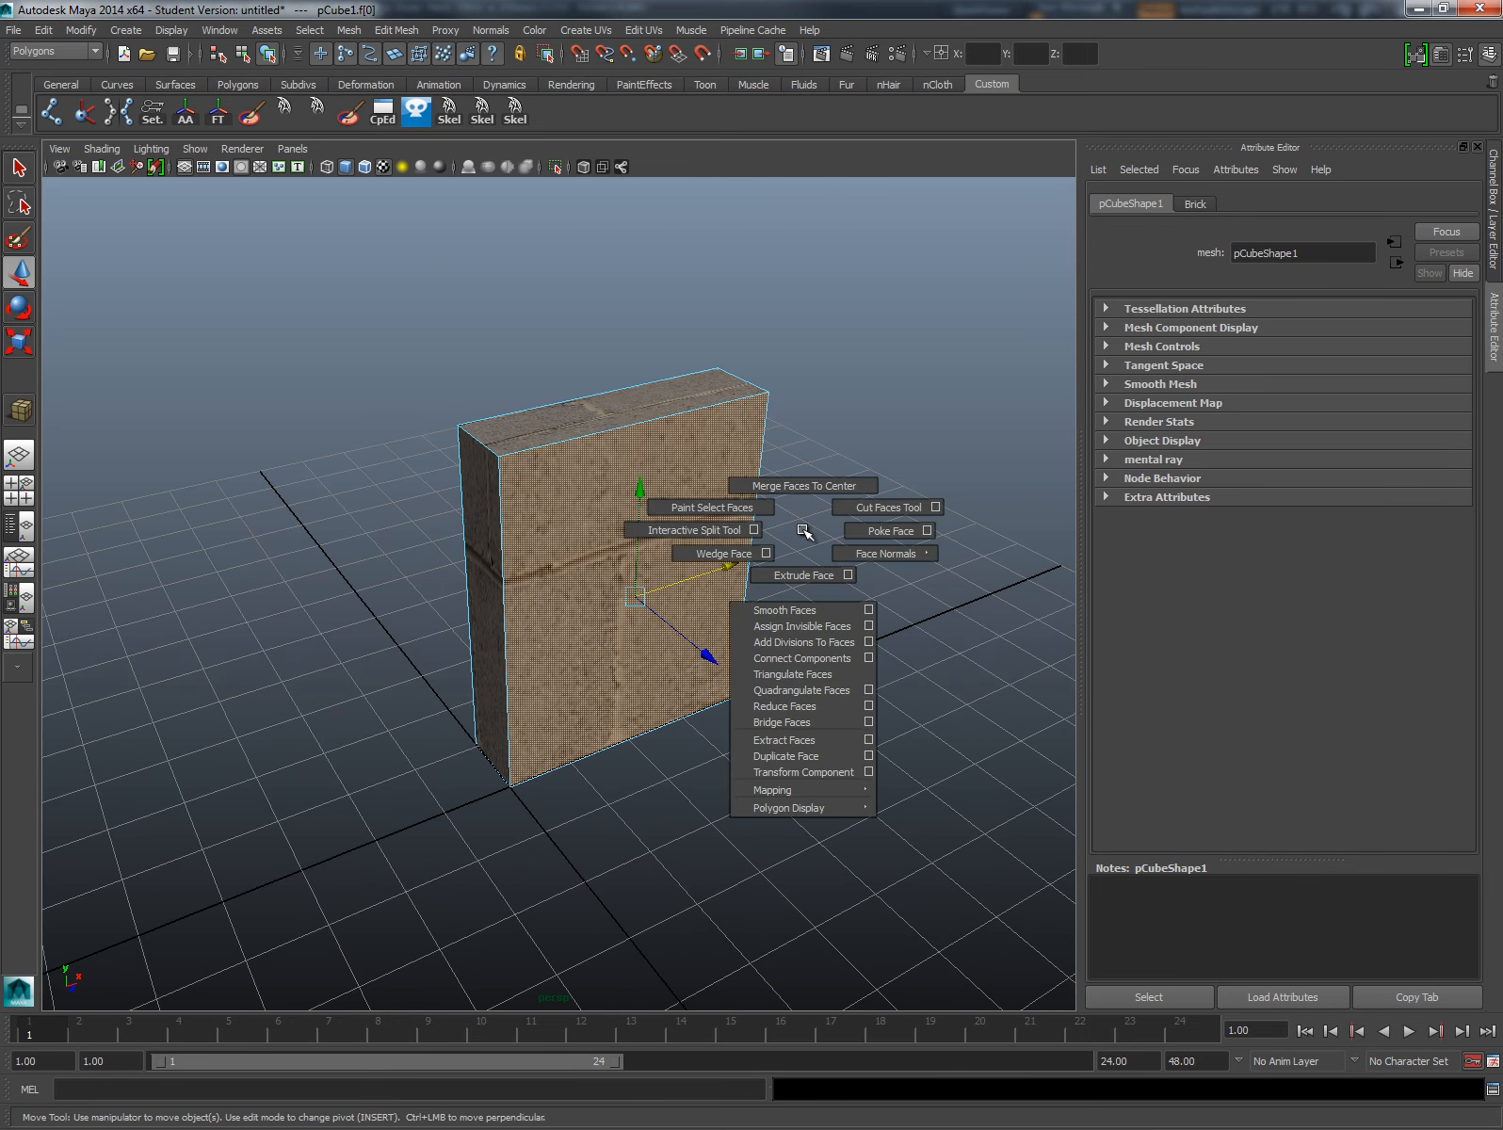
mouse_move(813, 789)
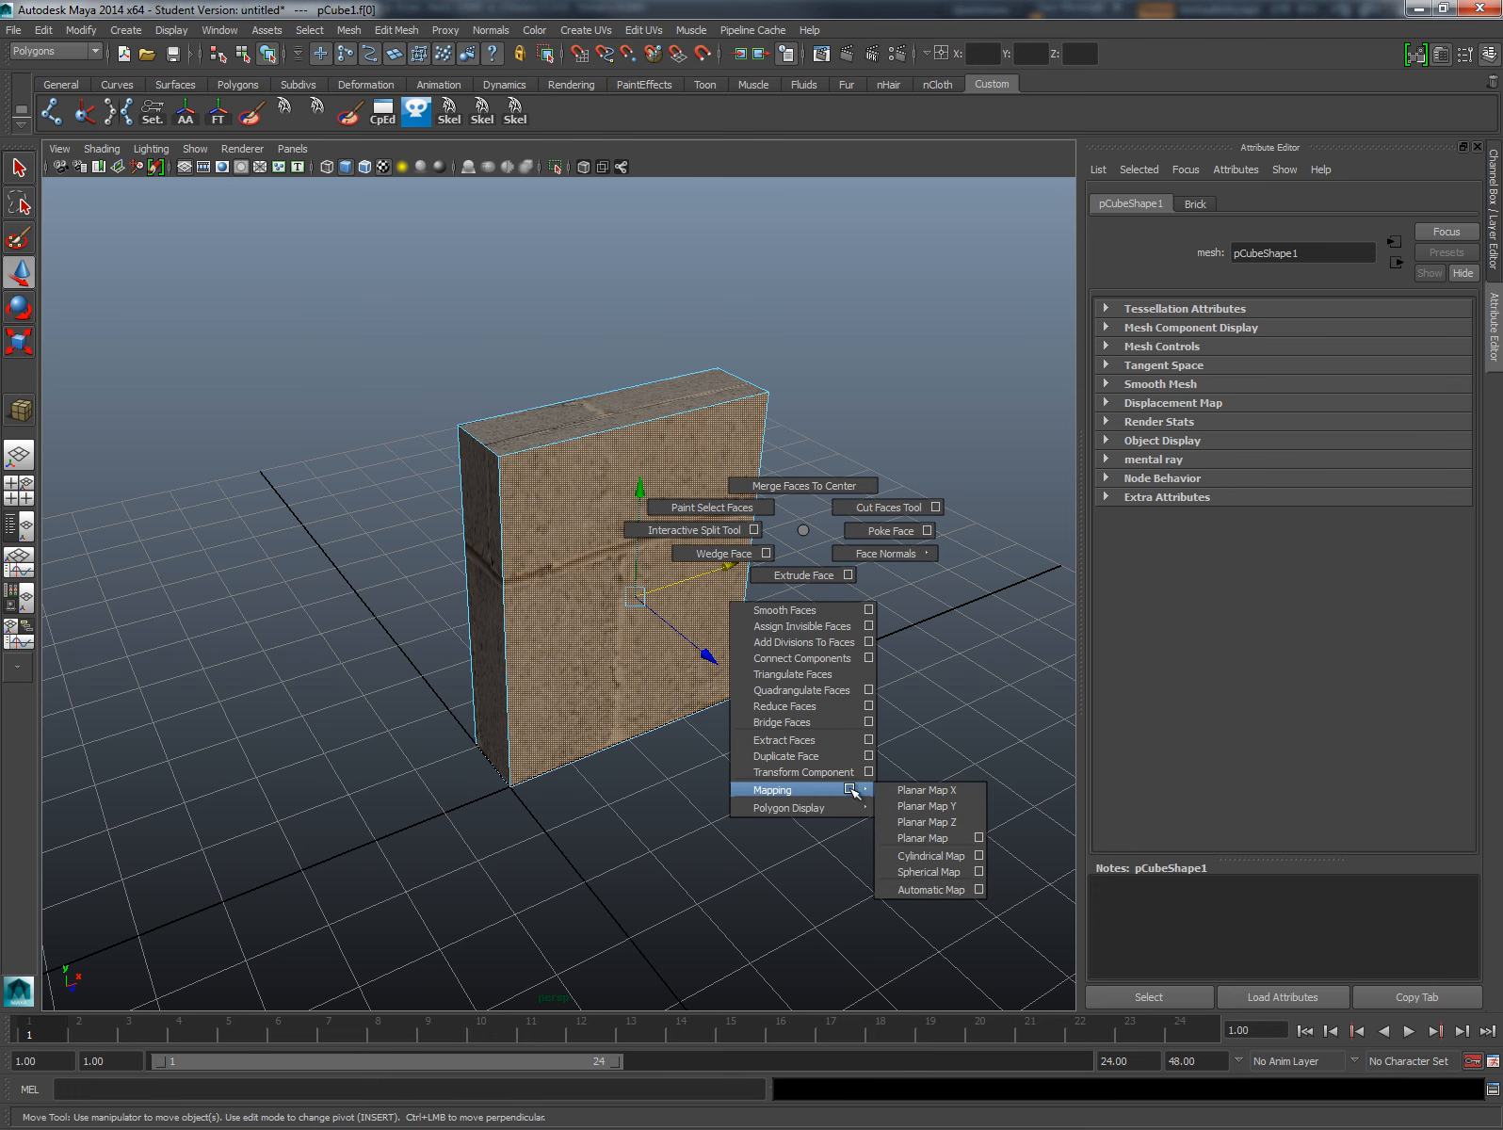
click(925, 821)
- Shrink the planar projection to about 1.758 wide and 2.231 high so the bricks repeat across the face
drag(705, 621, 672, 633)
drag(799, 426, 704, 509)
alt+drag(668, 592, 690, 562)
scroll(665, 575, up, 5)
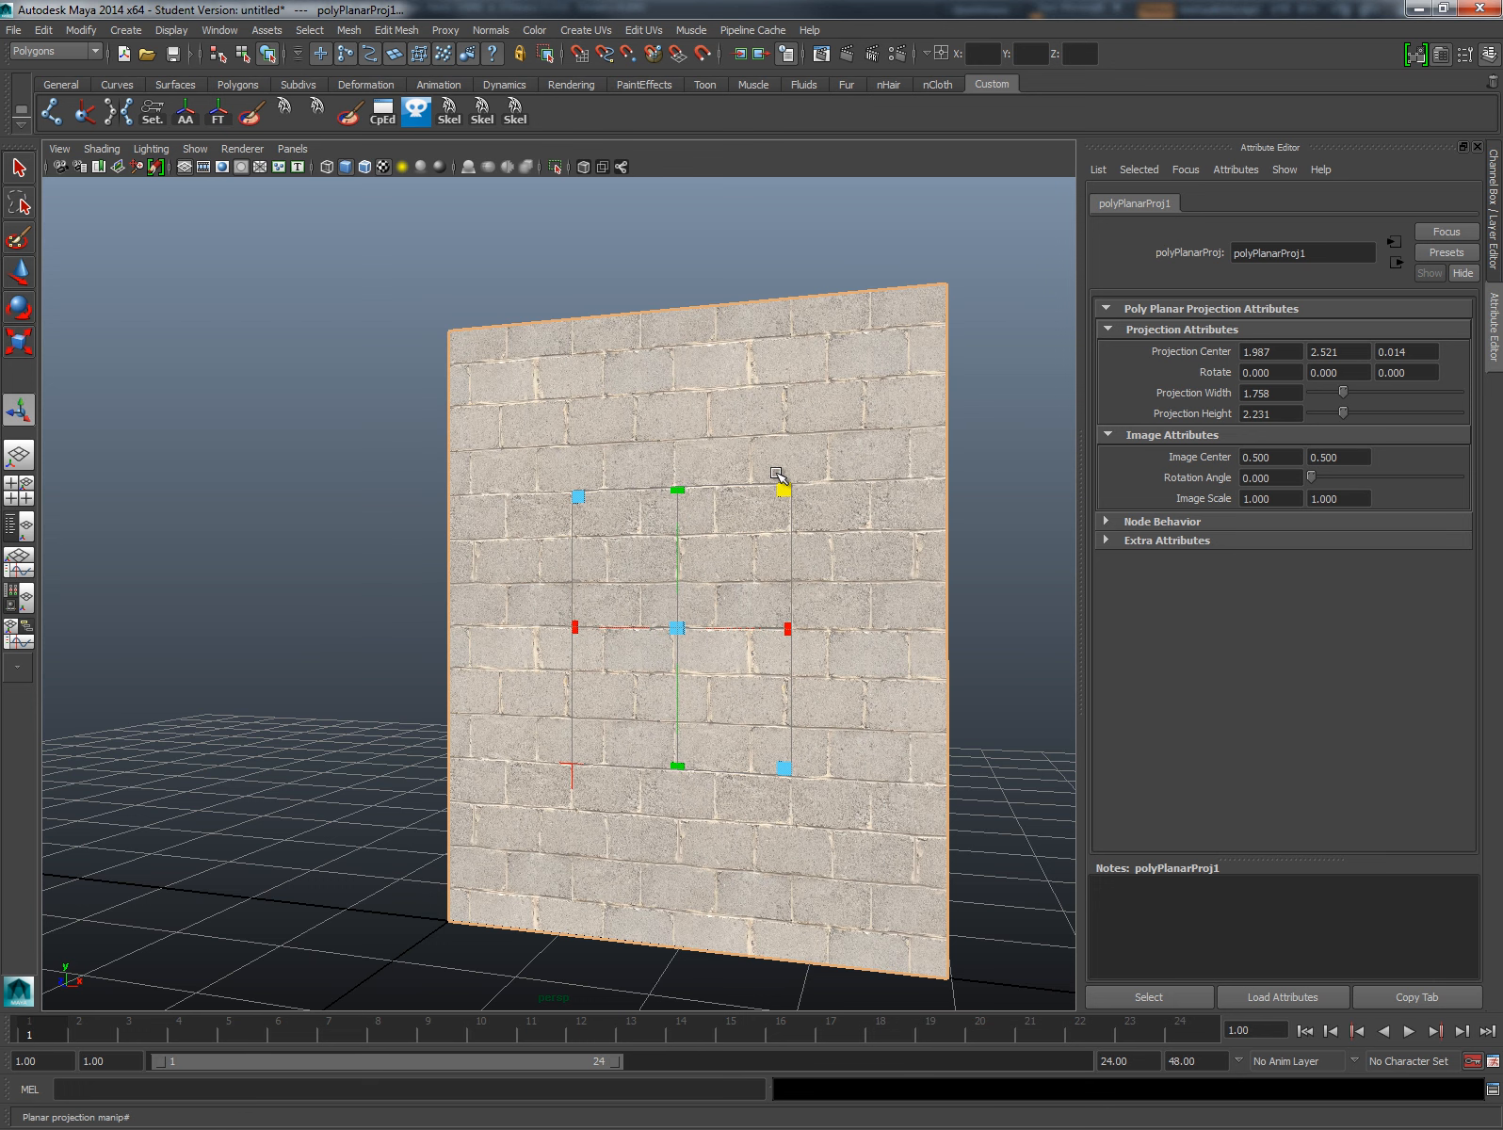
click(252, 510)
- Select the wall's large front face and frame its UVs in the UV Texture Editor
alt+drag(461, 557, 584, 594)
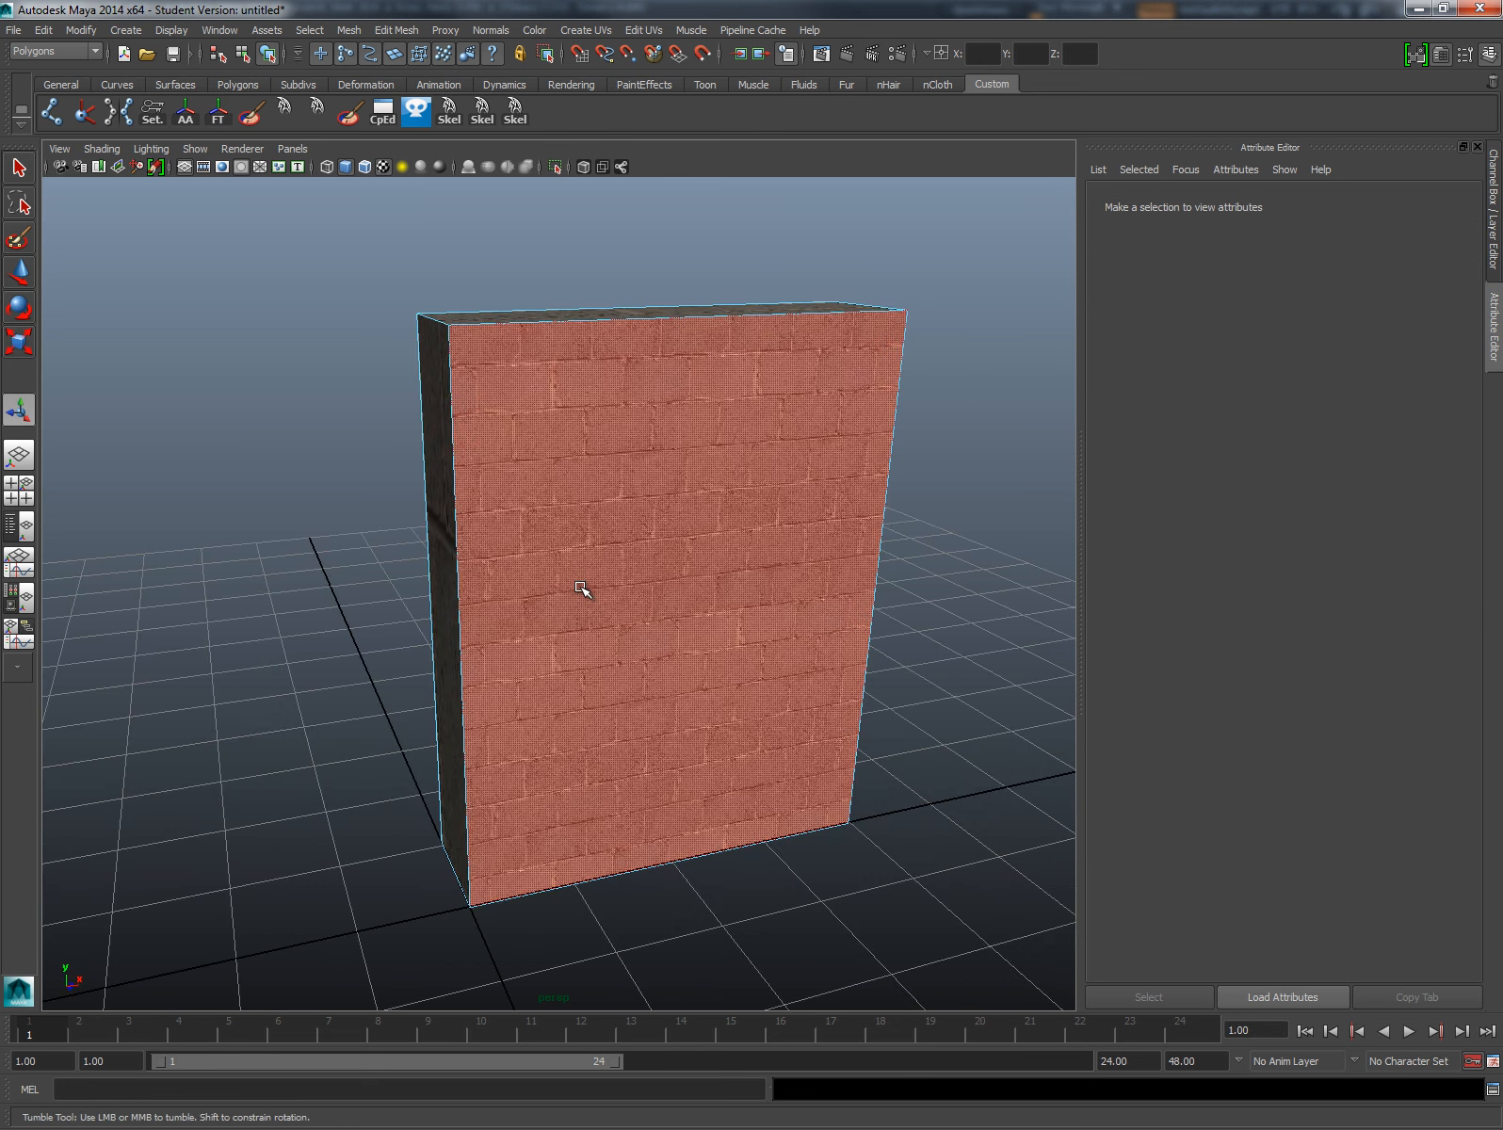
click(694, 541)
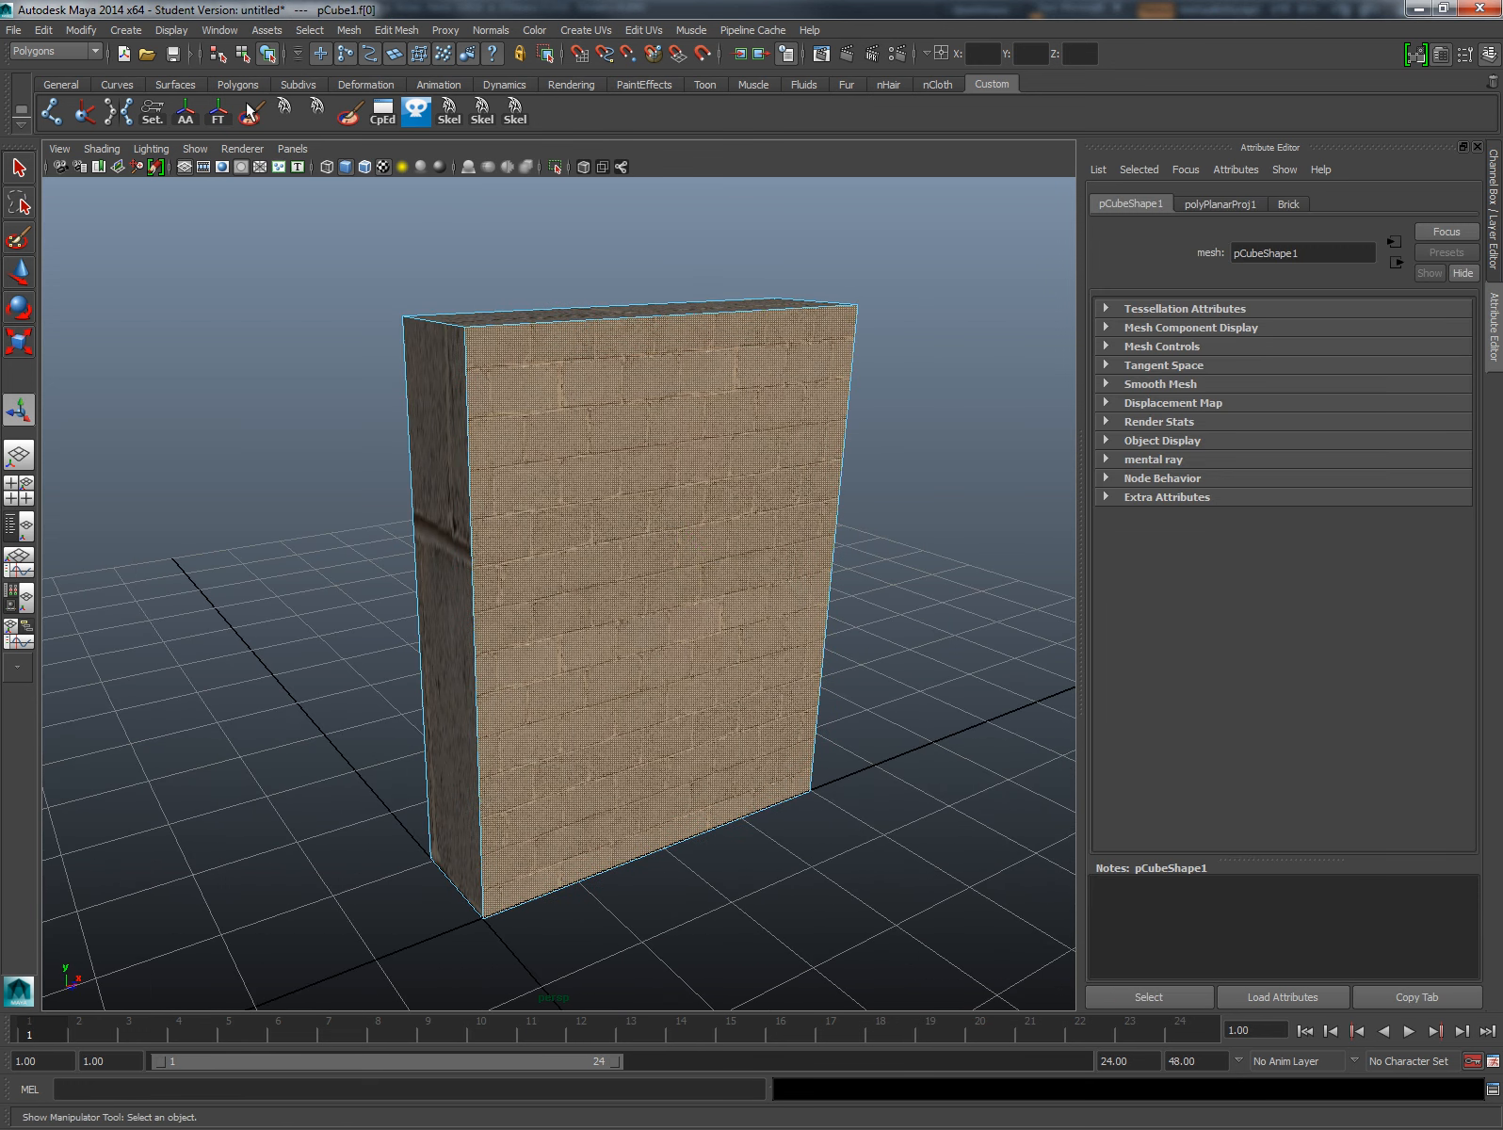
click(219, 30)
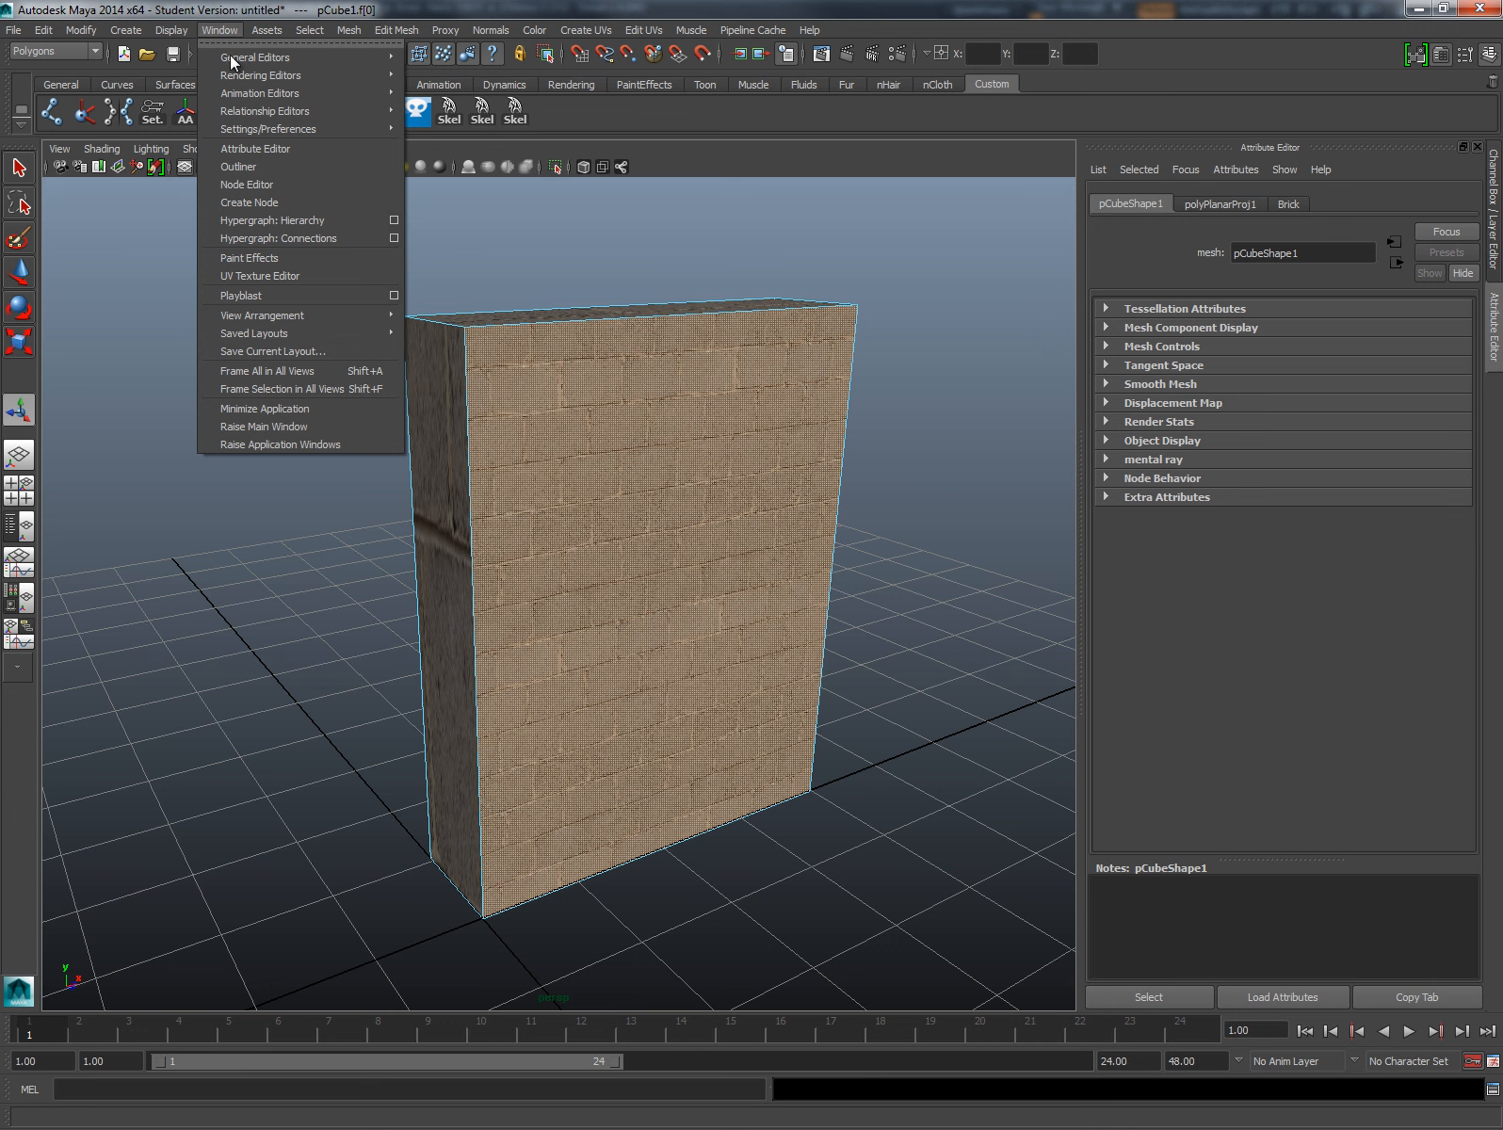
click(267, 276)
alt+drag(893, 412, 811, 396)
drag(493, 209, 348, 237)
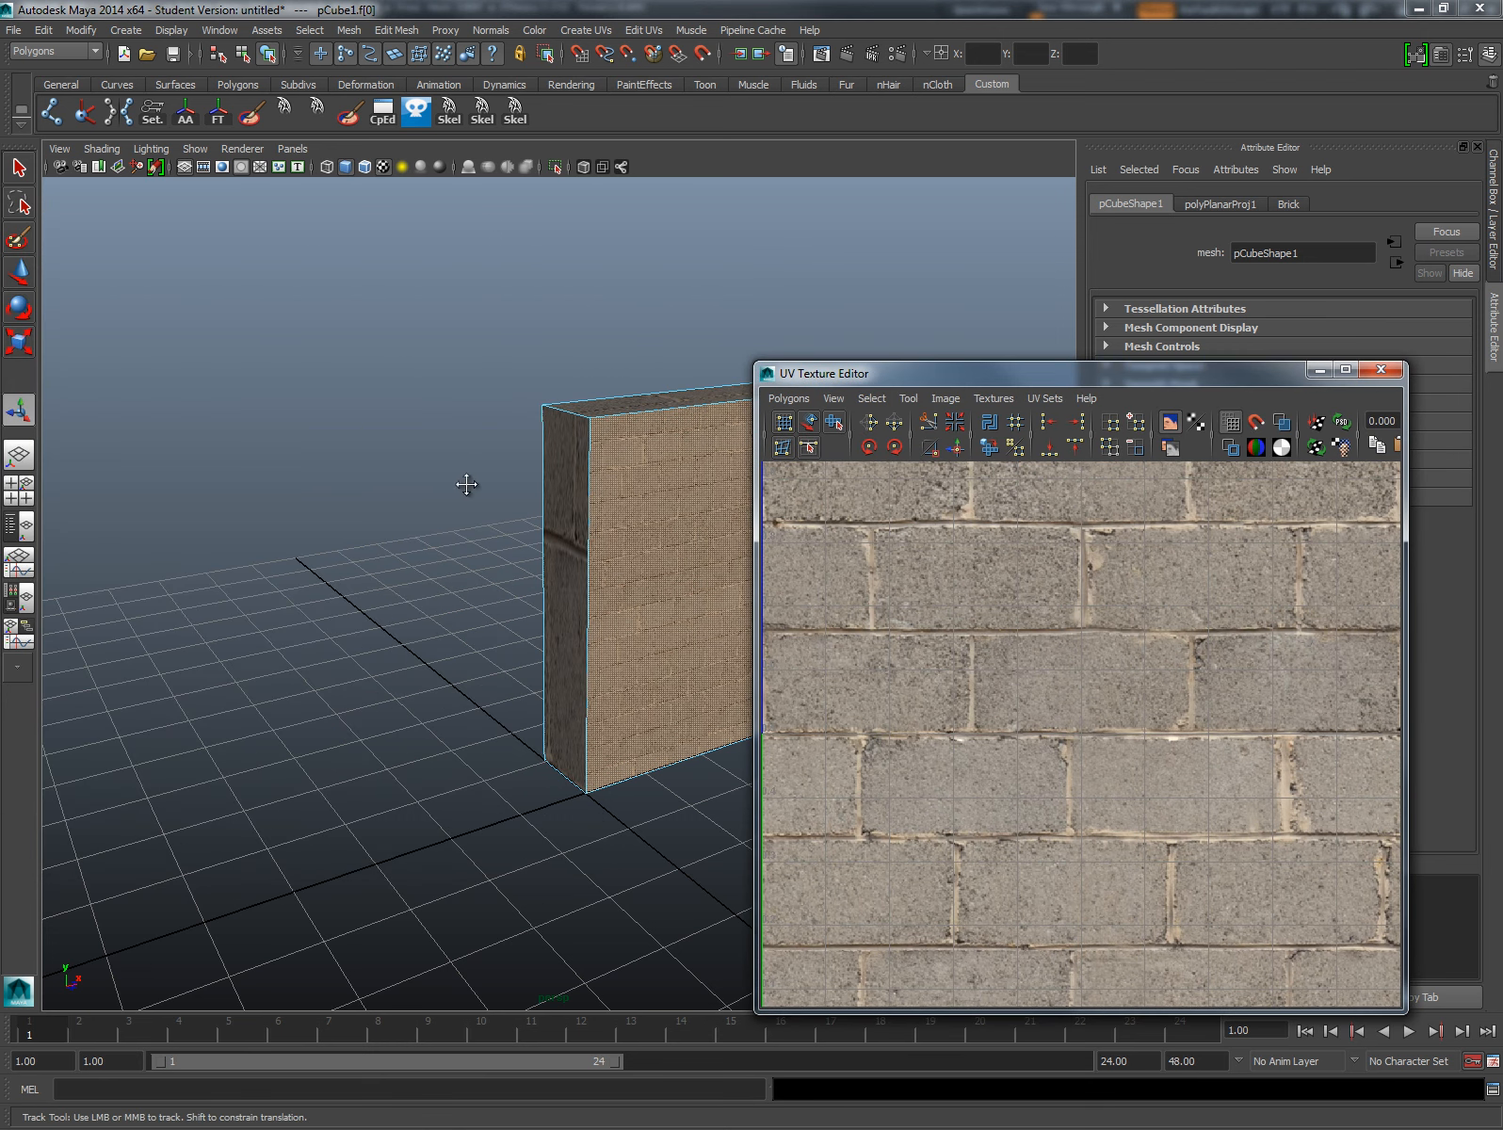
alt+drag(466, 490, 466, 473)
scroll(466, 472, down, 3)
key(f)
scroll(1111, 649, down, 5)
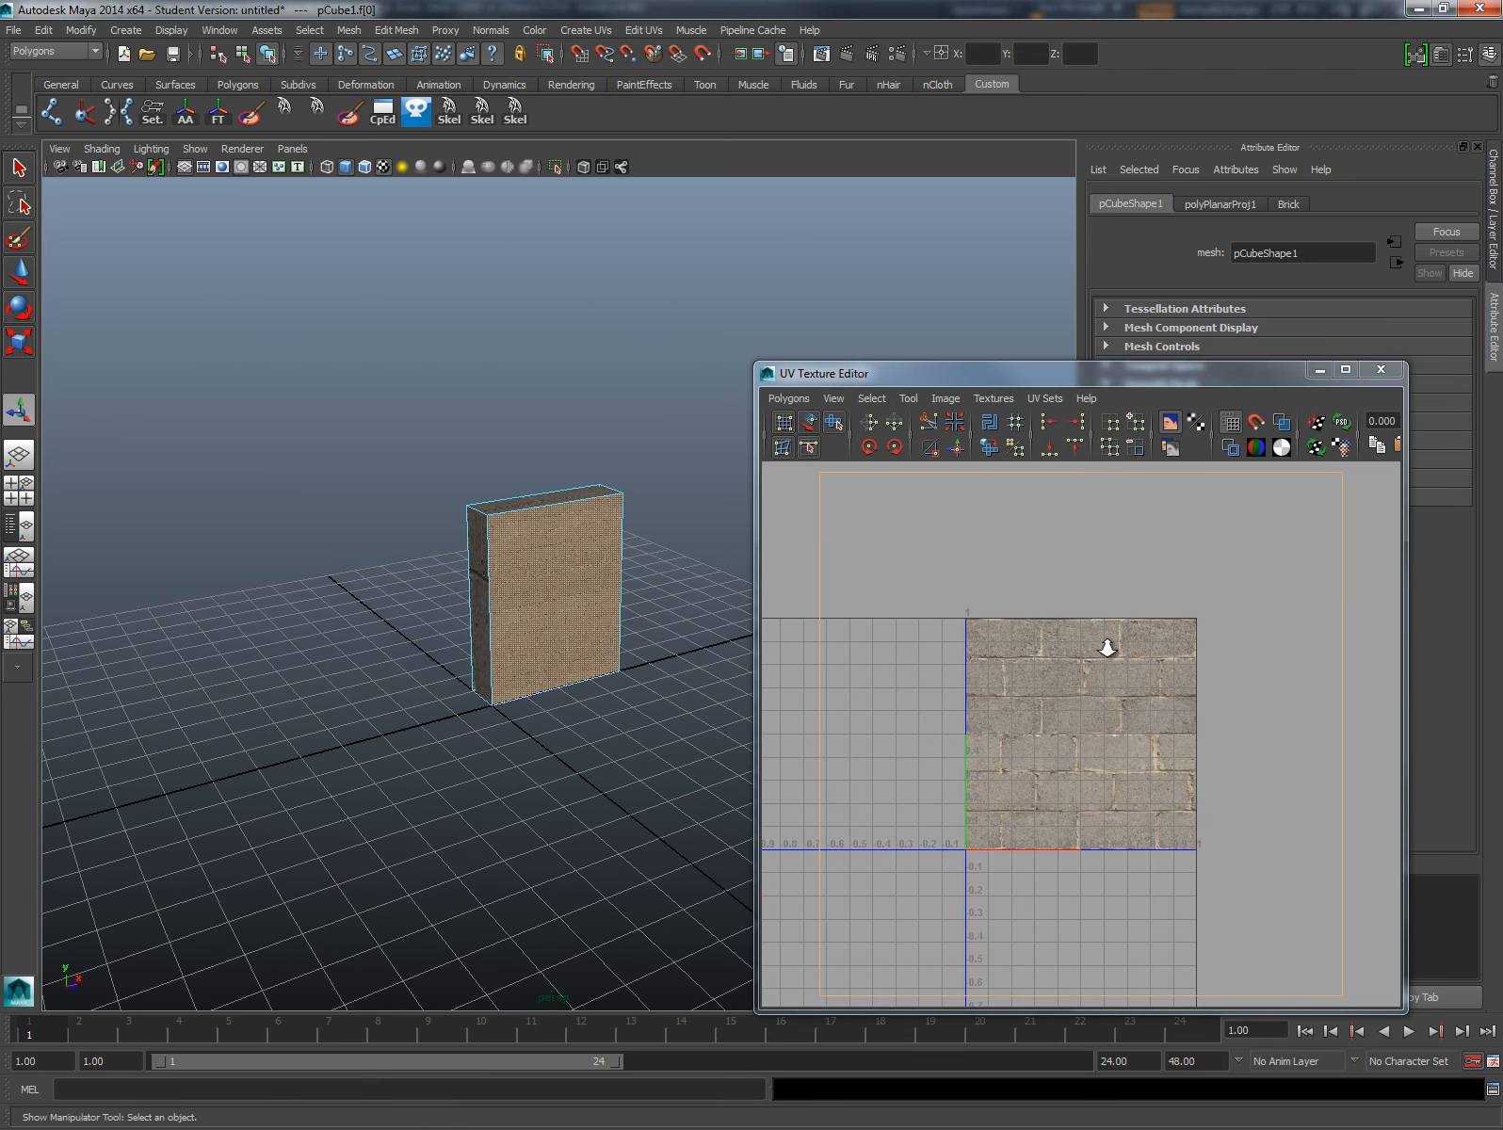
- Copy the front face's UVs and paste them onto the wall's opposite large face
click(787, 396)
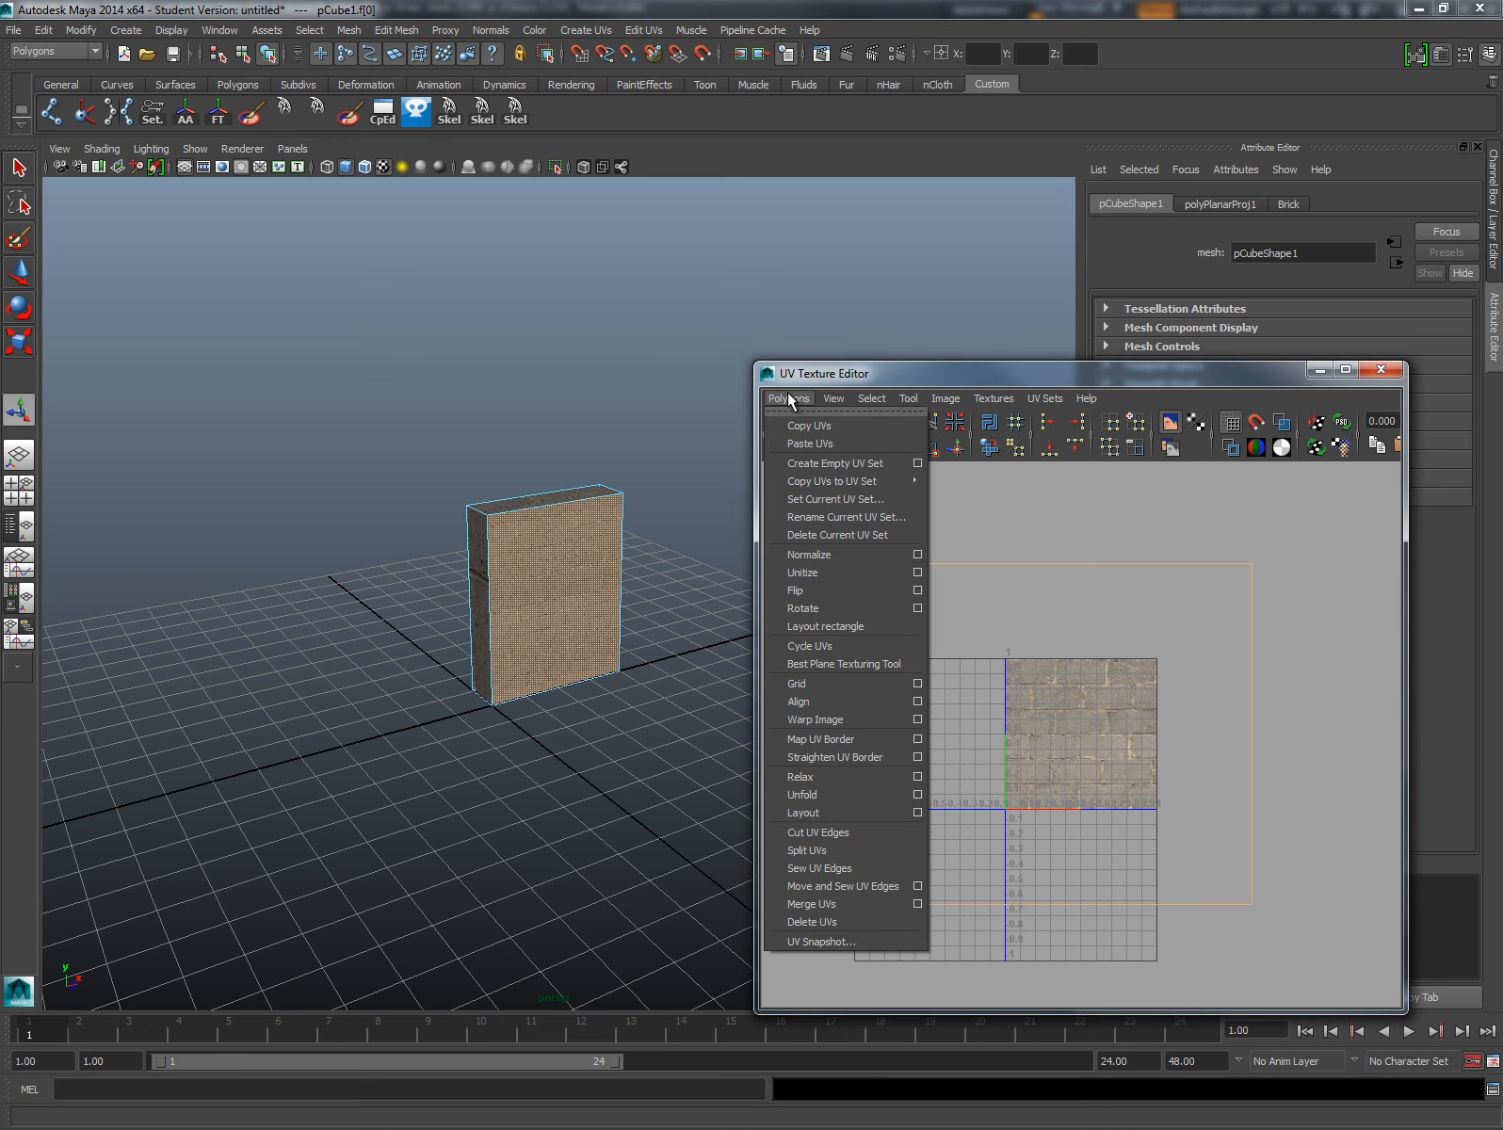
click(797, 427)
alt+drag(453, 546, 520, 594)
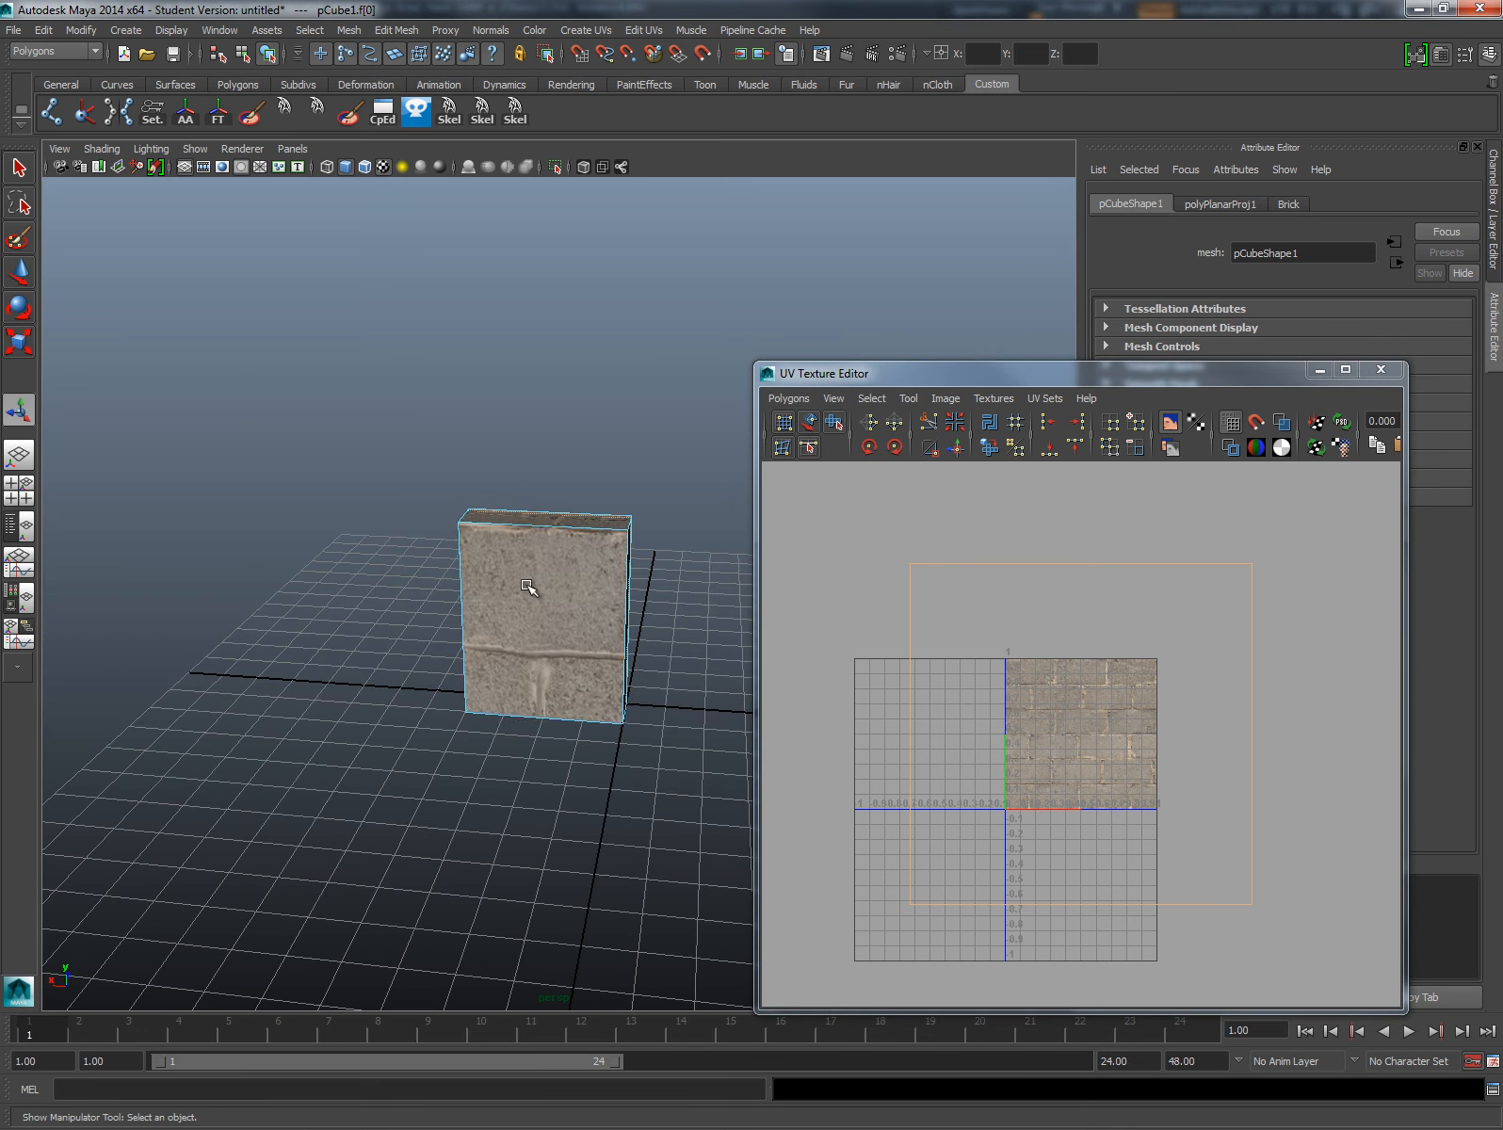
click(527, 603)
click(787, 397)
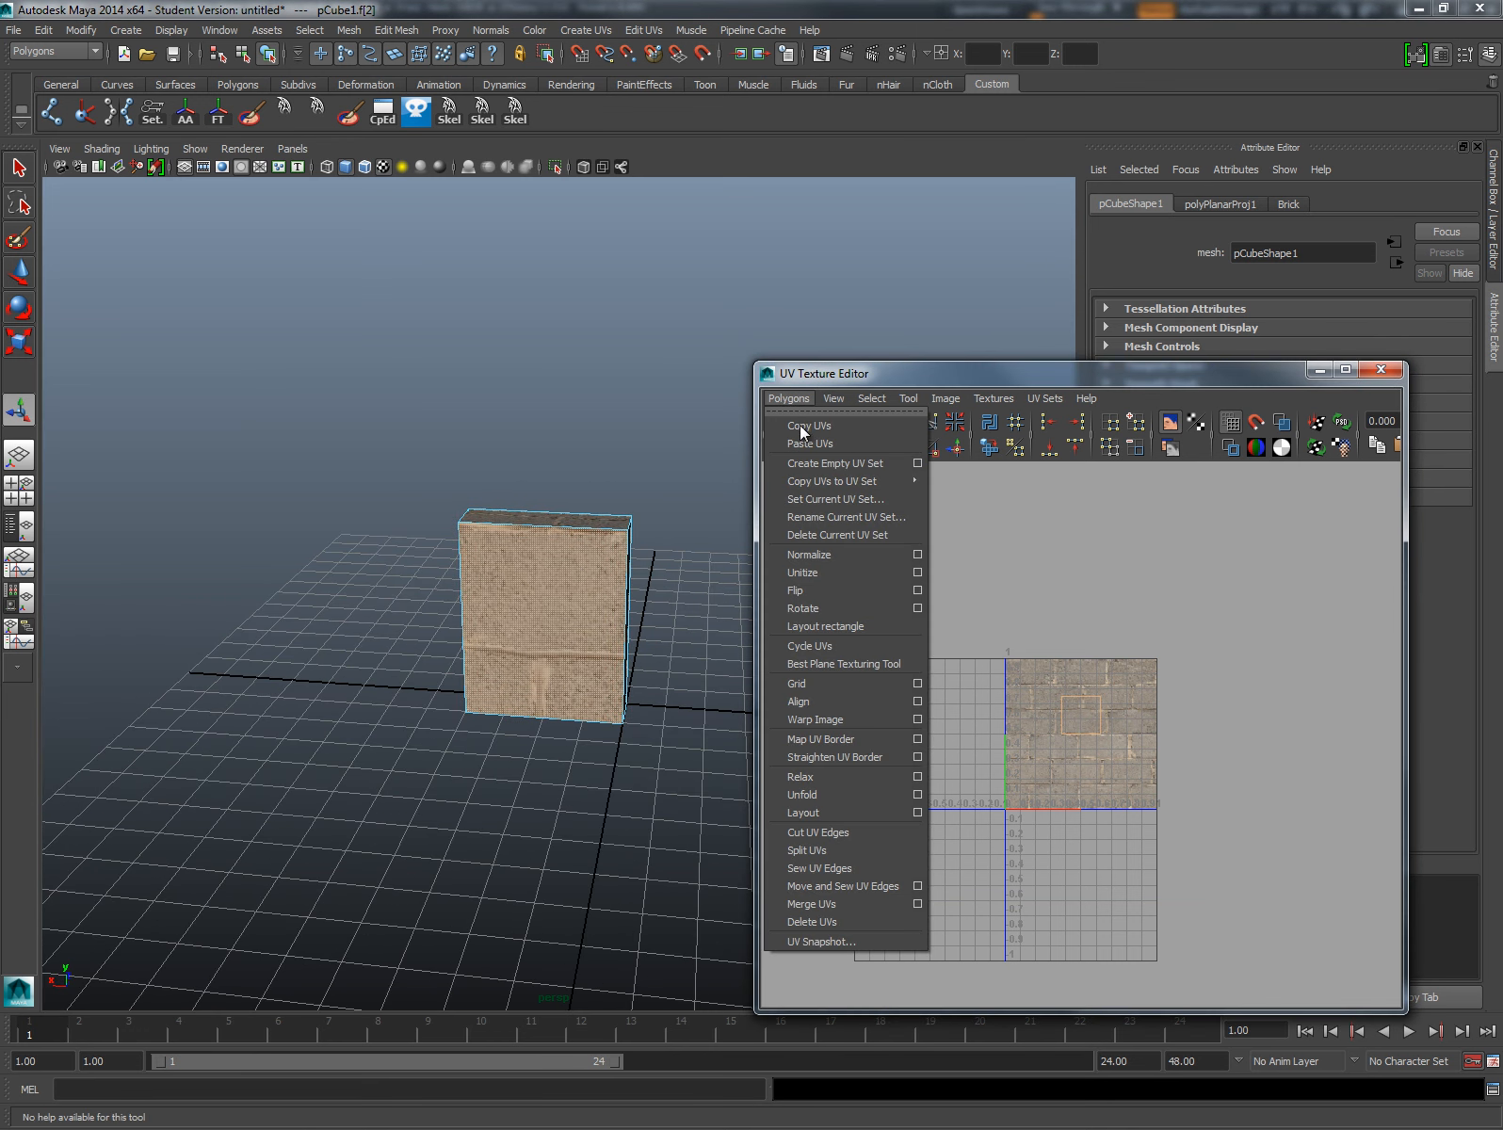
click(800, 441)
- Paste the copied UVs onto both narrow side faces of the wall
alt+drag(650, 567, 538, 585)
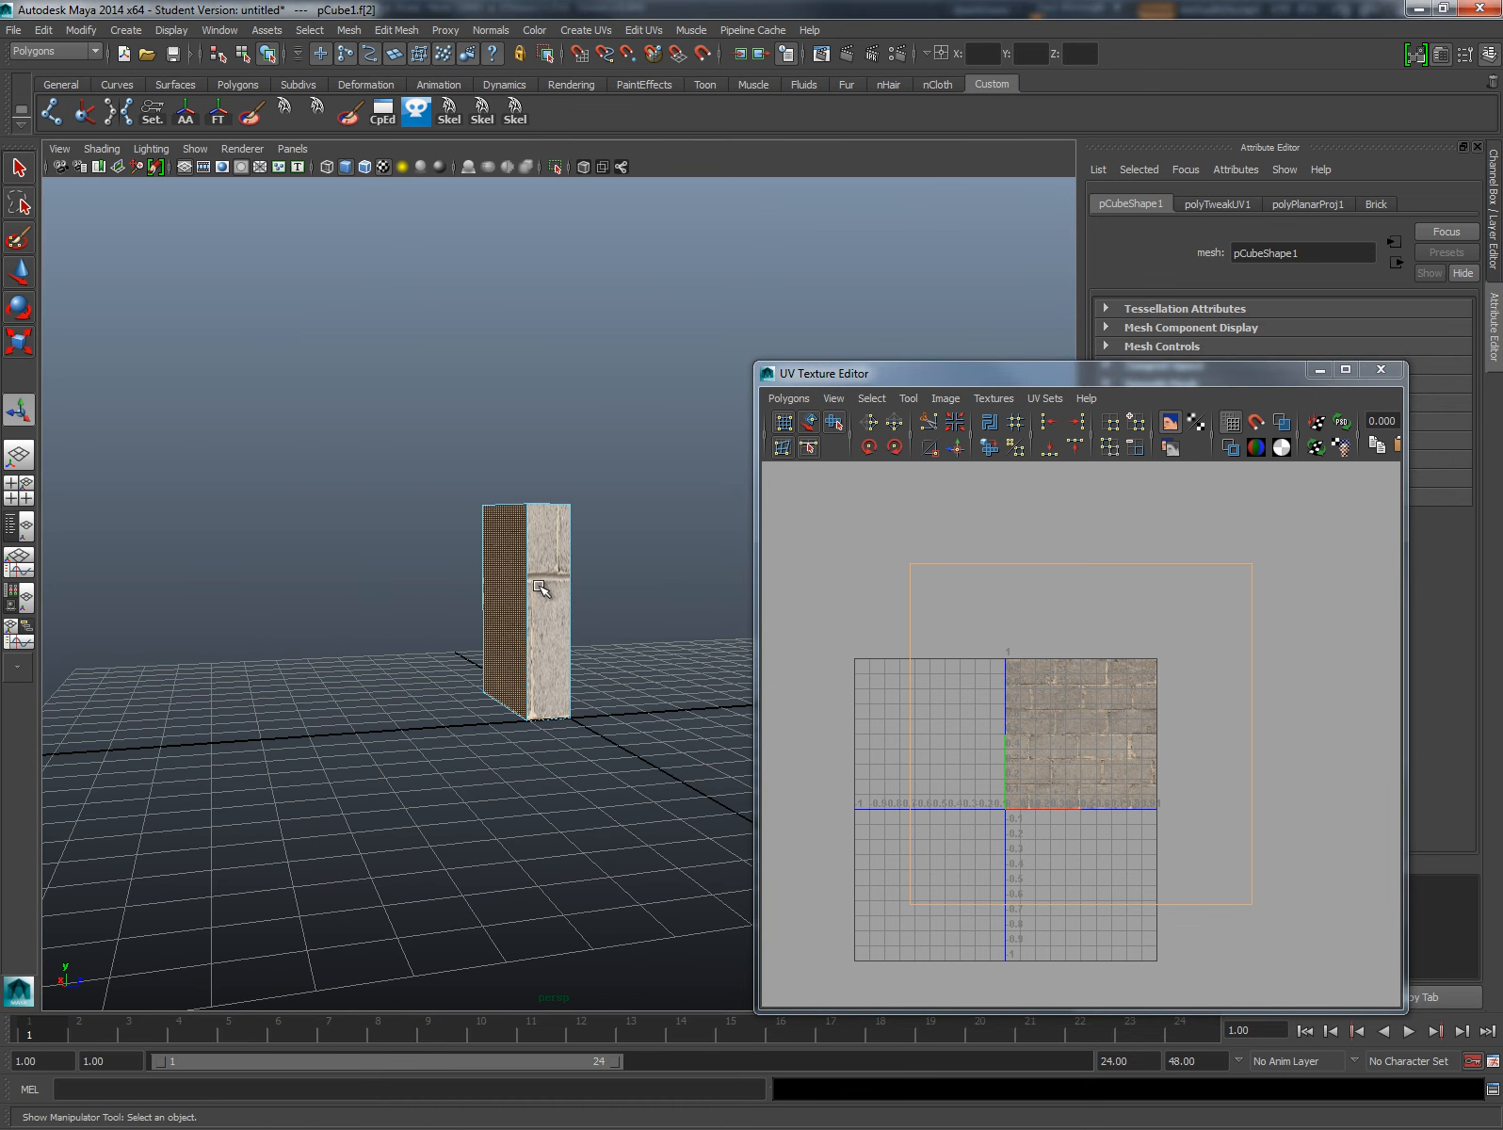
click(539, 600)
key(g)
alt+drag(387, 644, 838, 670)
click(576, 636)
key(g)
alt+drag(637, 637, 257, 638)
click(351, 707)
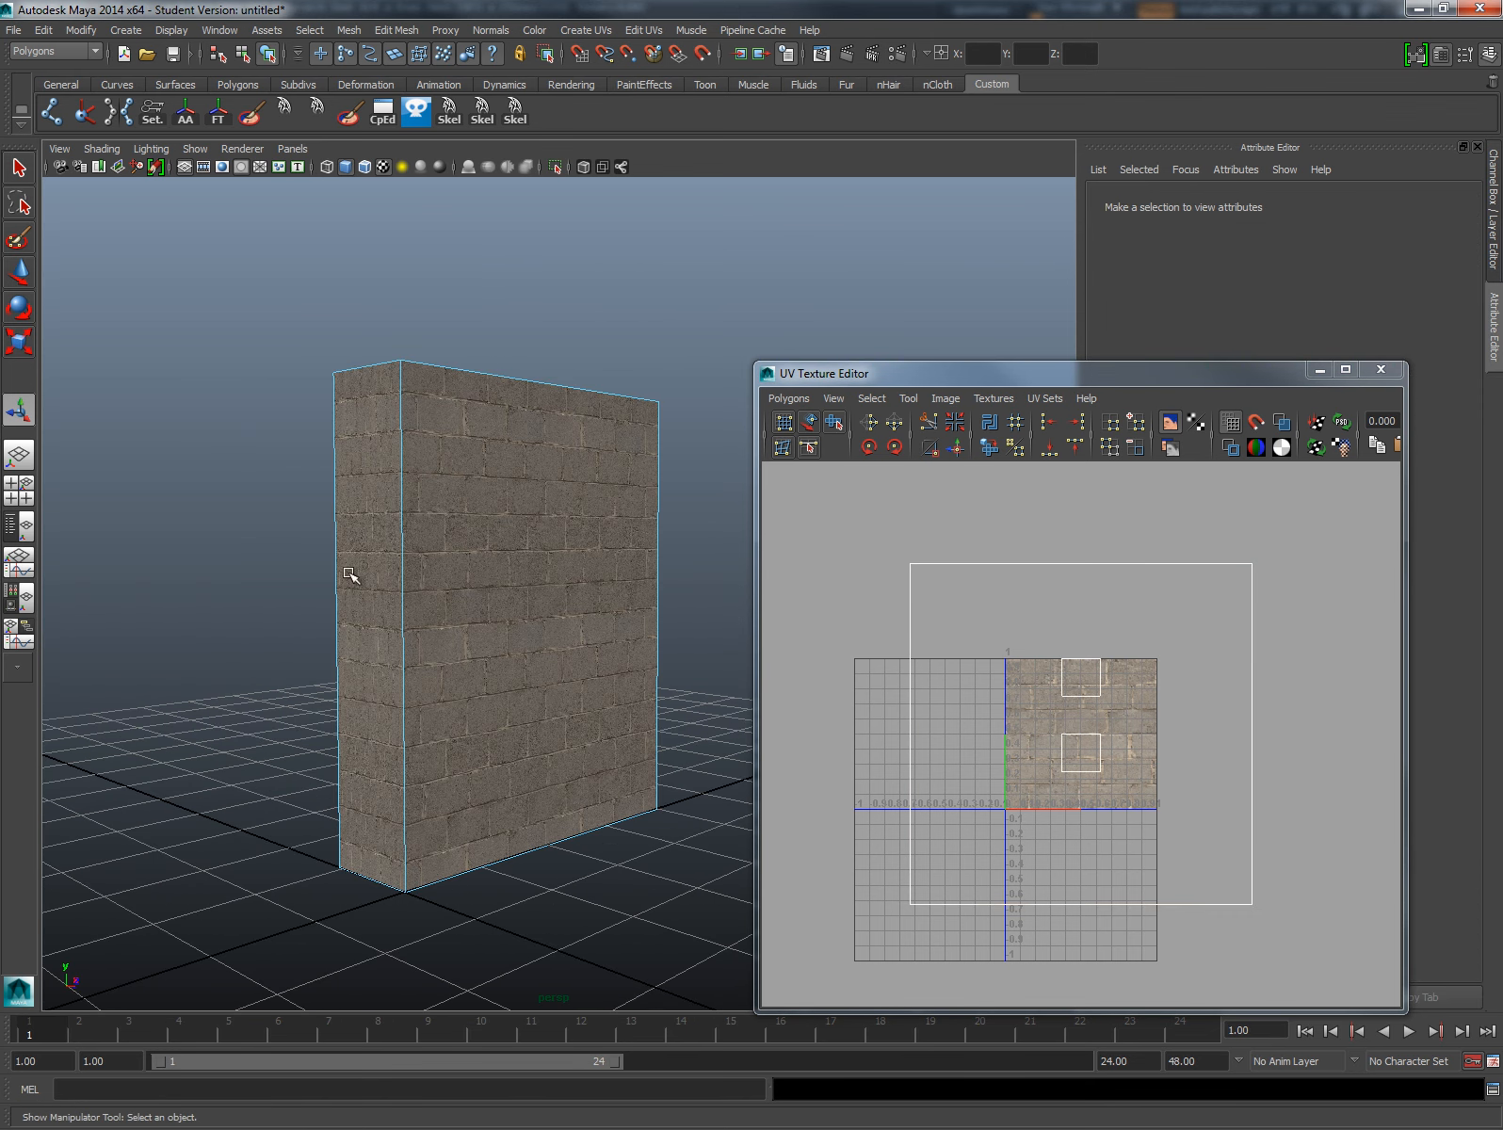
- Return the wall to object selection mode, deselect it and close the UV Texture Editor
right_click(463, 381)
click(530, 363)
alt+drag(553, 339, 496, 372)
scroll(527, 527, up, 2)
alt+drag(449, 596, 332, 728)
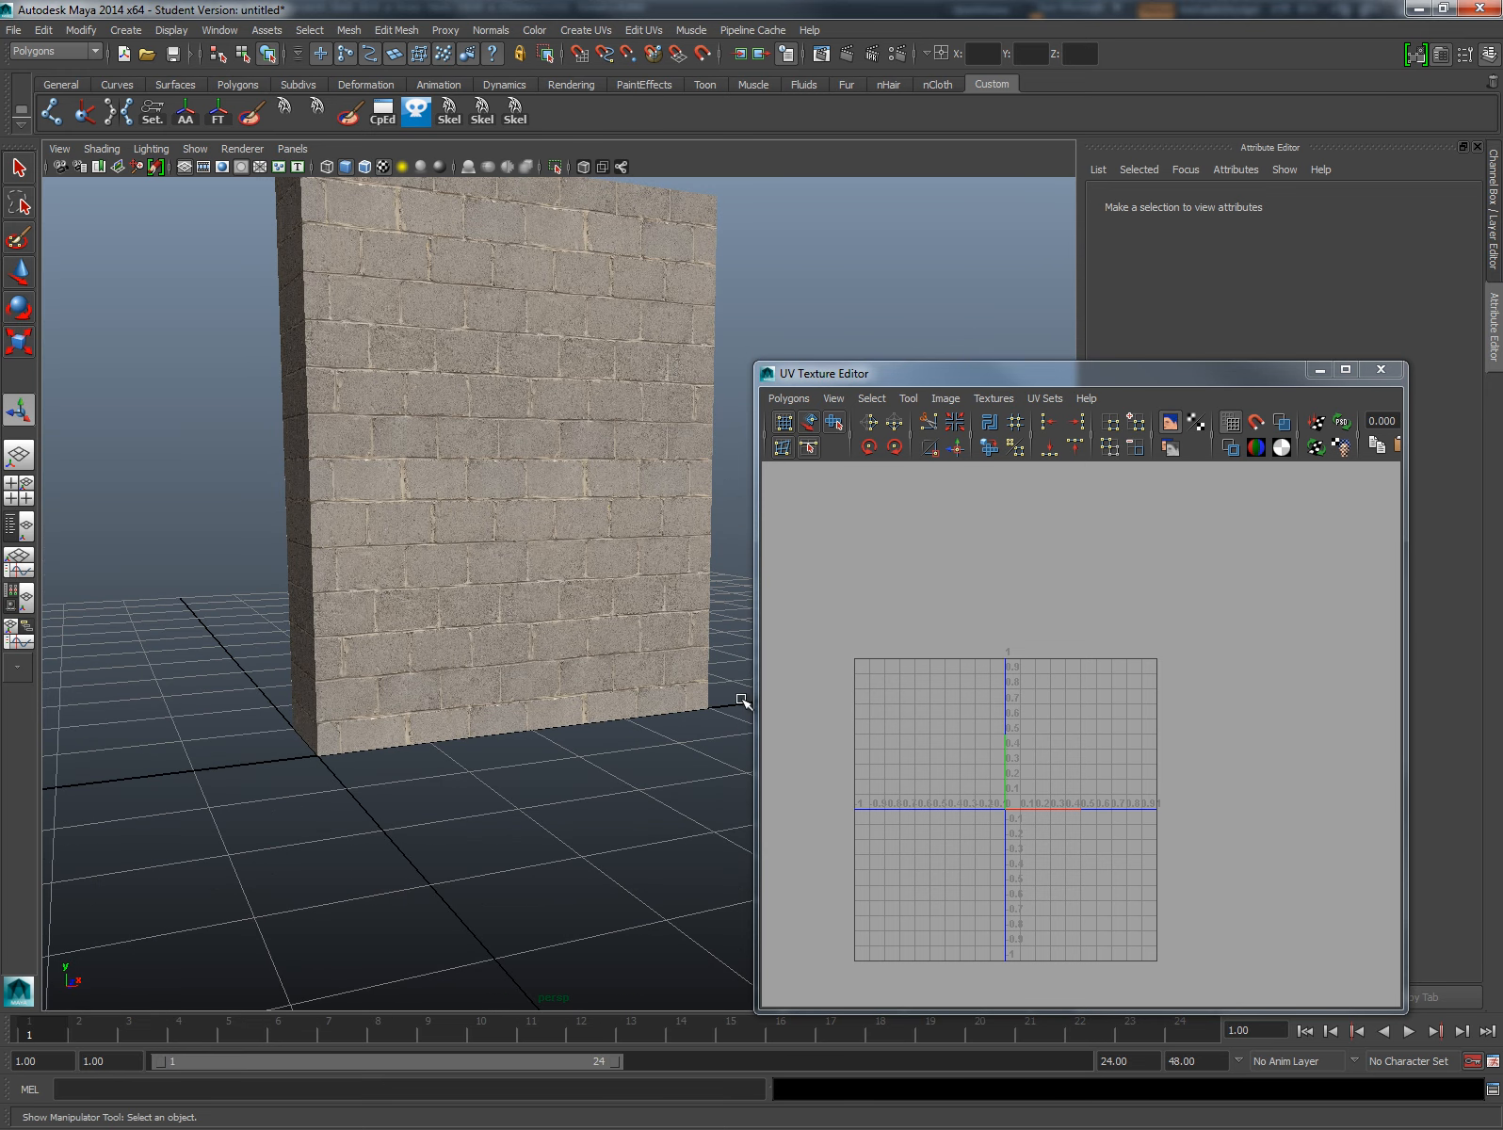
click(1381, 369)
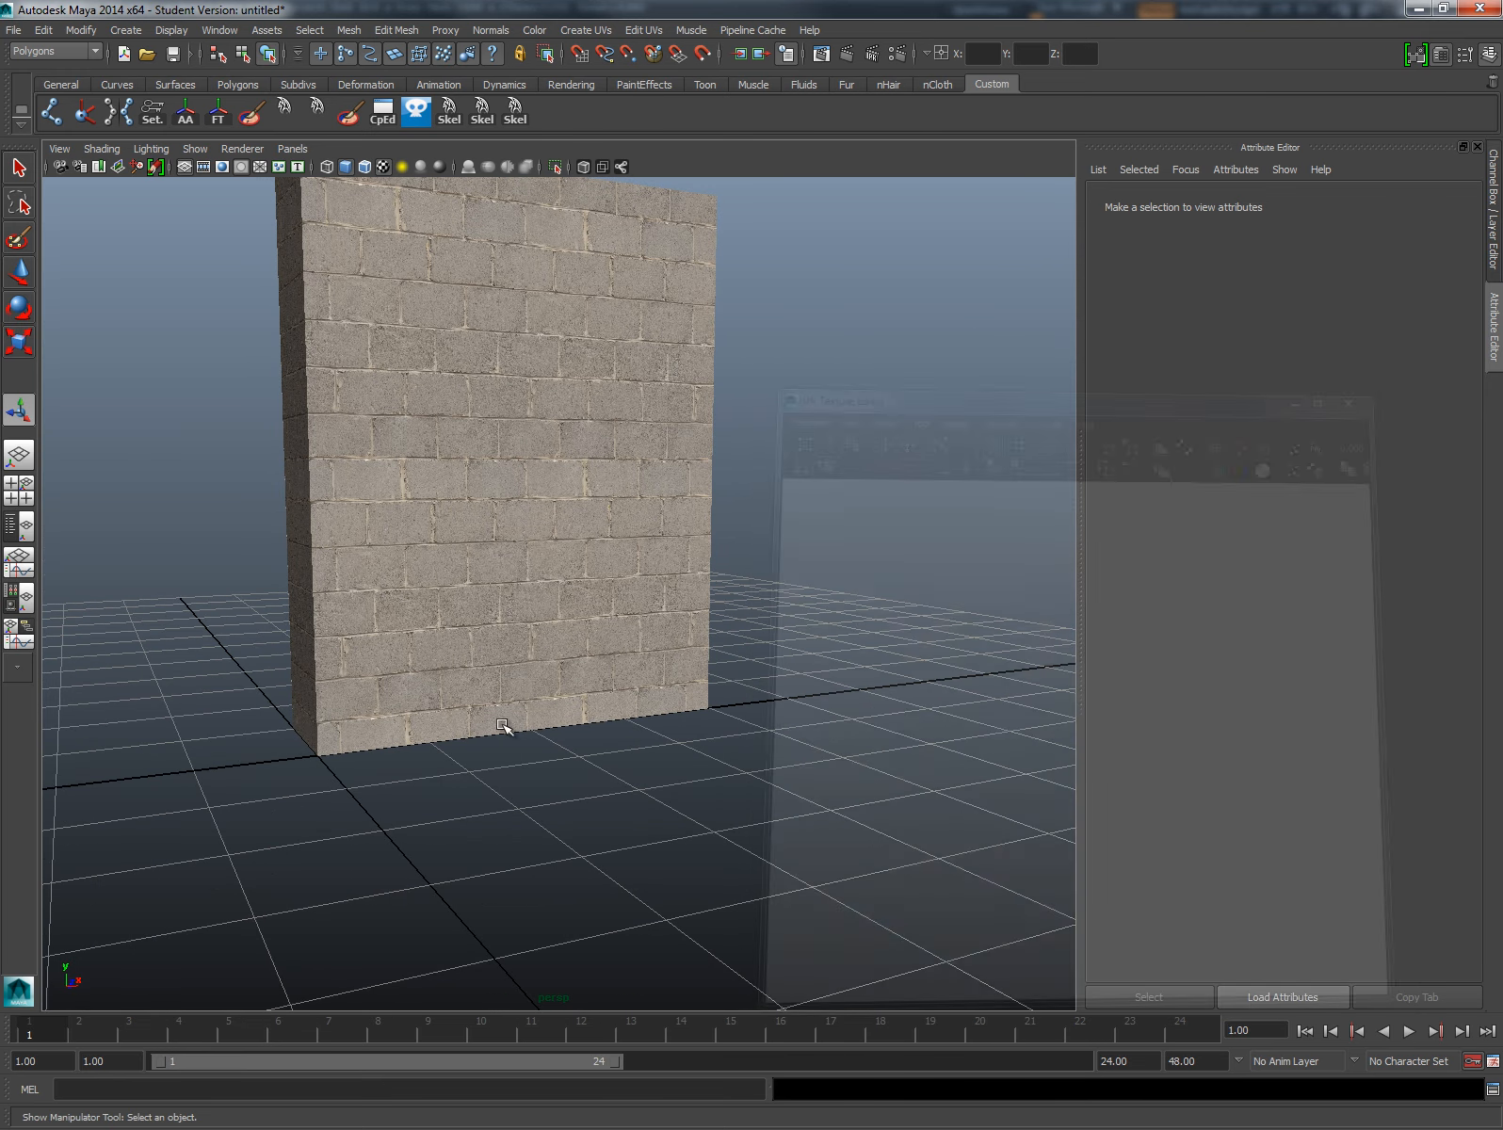
- Insert a horizontal edge loop around the wall just above its base with the Insert Edge Loop Tool
alt+drag(604, 702, 489, 695)
click(489, 695)
shift+right_click(489, 701)
click(405, 715)
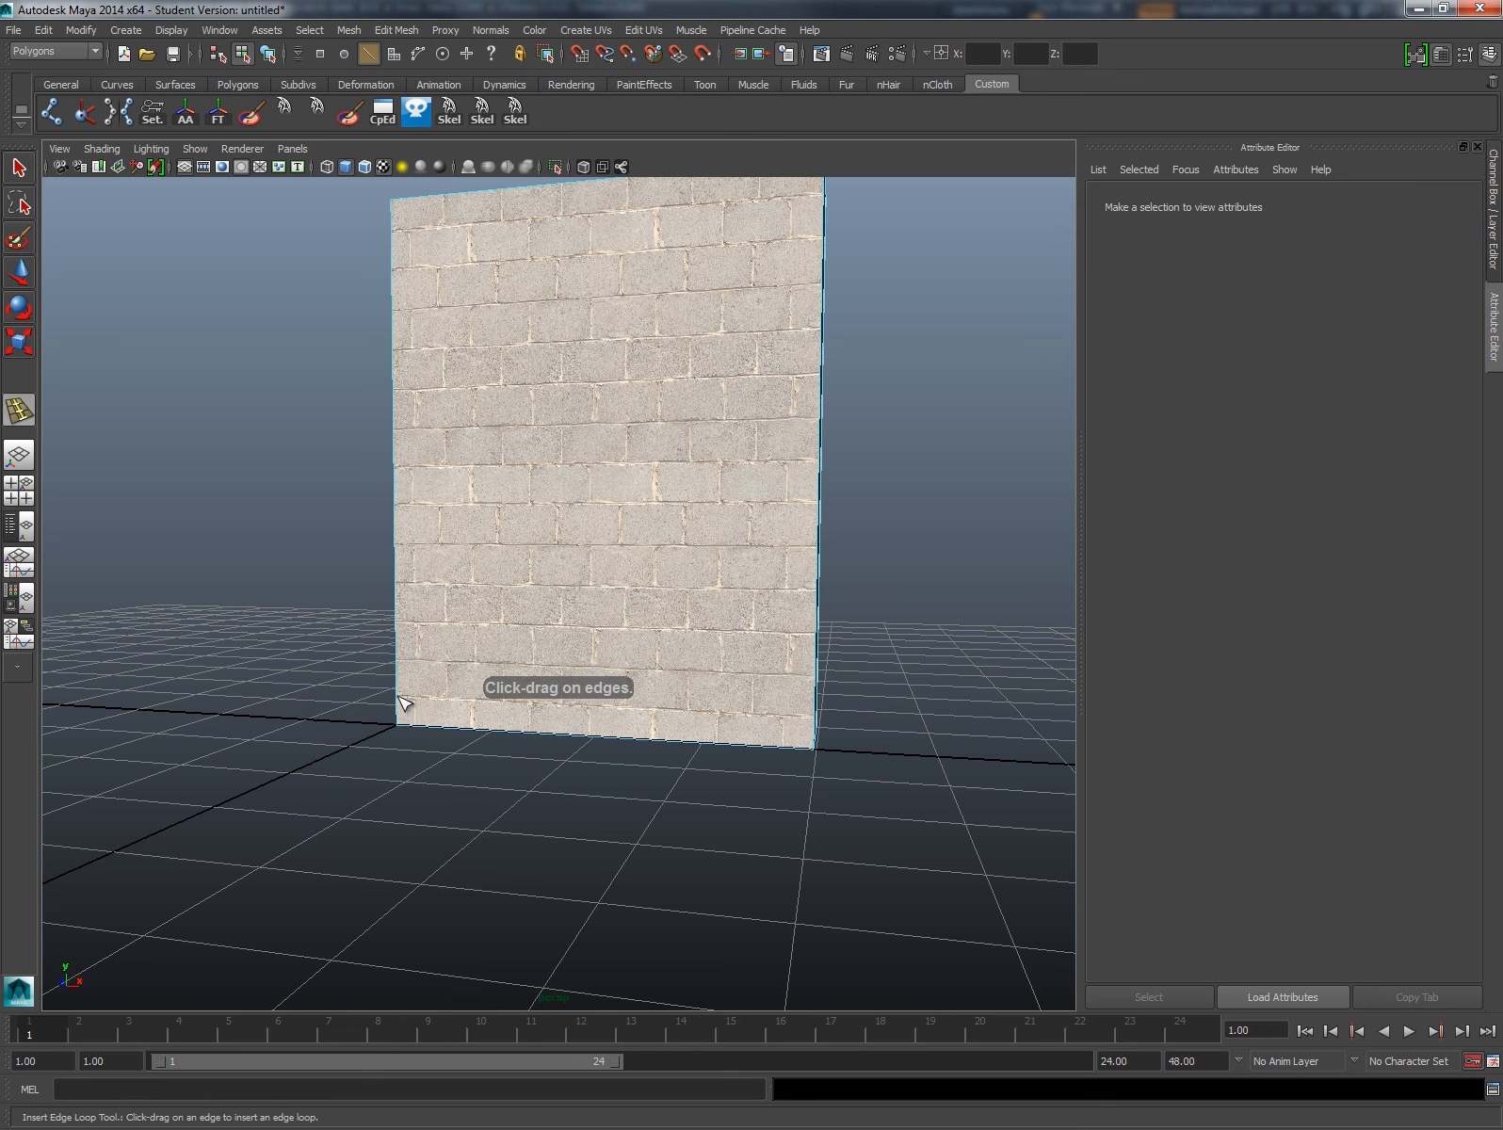
click(400, 702)
mouse_move(426, 711)
alt+mouse_down()
mouse_move(468, 725)
mouse_move(436, 717)
alt+mouse_up()
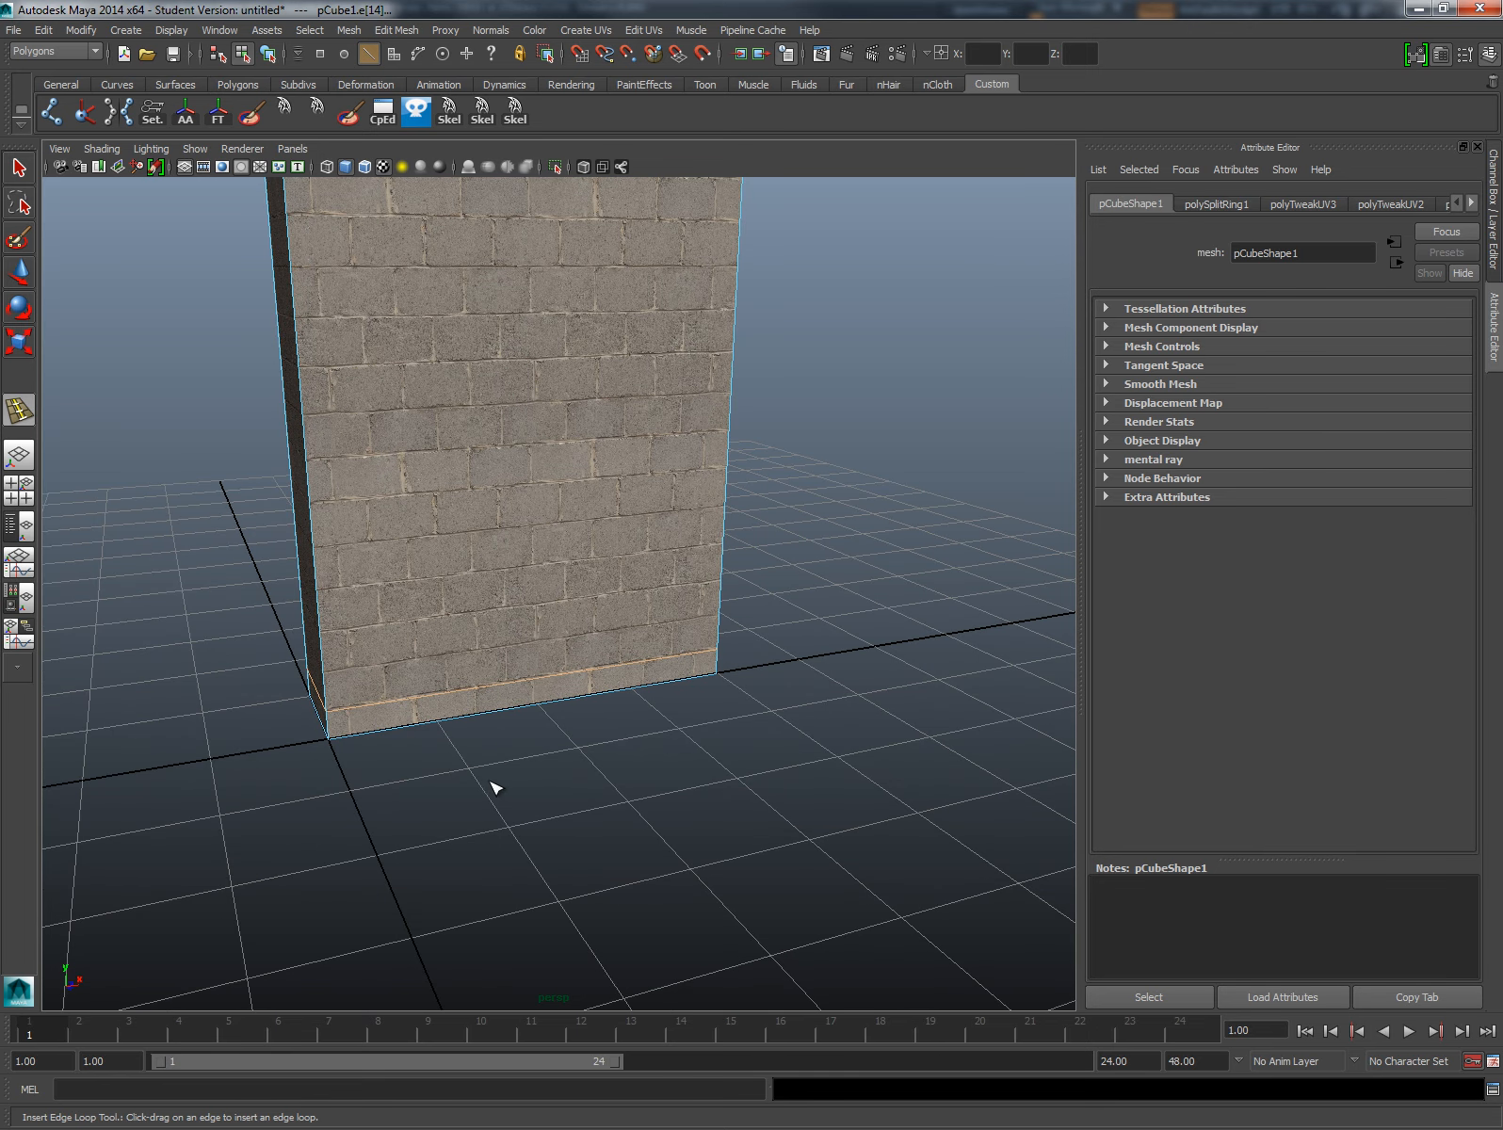
- Switch to Photoshop, add a new layer to Untitled-1 and brush a sampled grey along the texture's top edge, setting the brush opacity to 100%
key(alt+Tab)
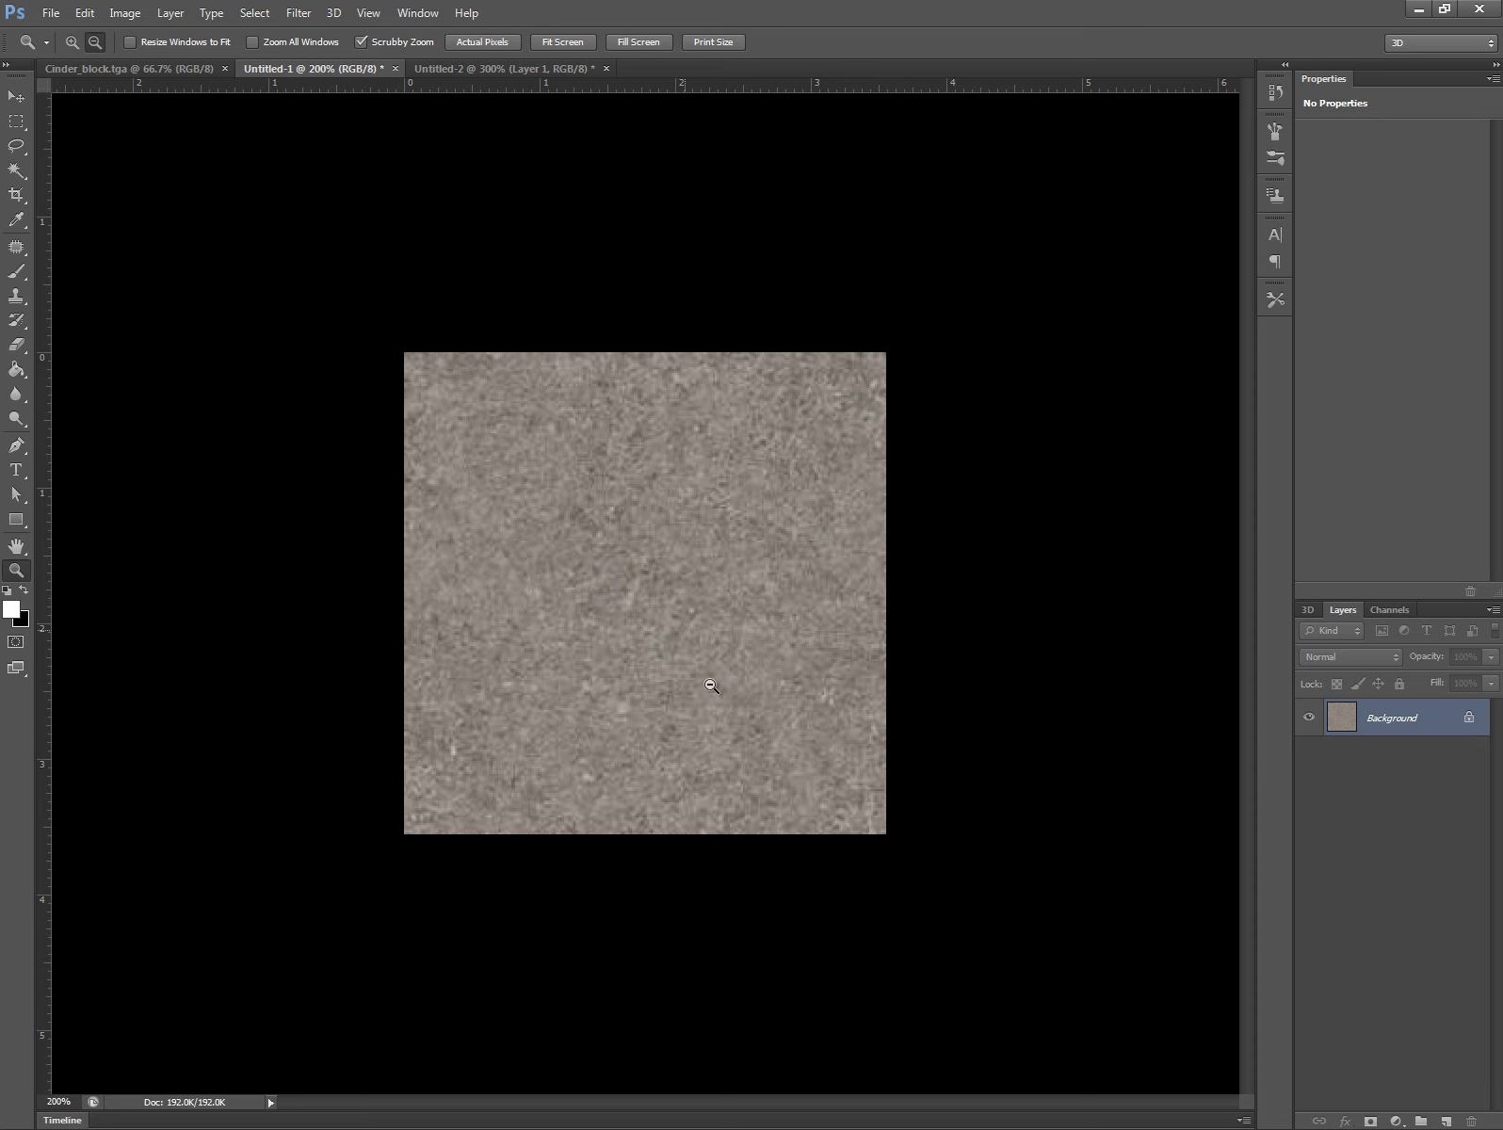
alt+click(689, 632)
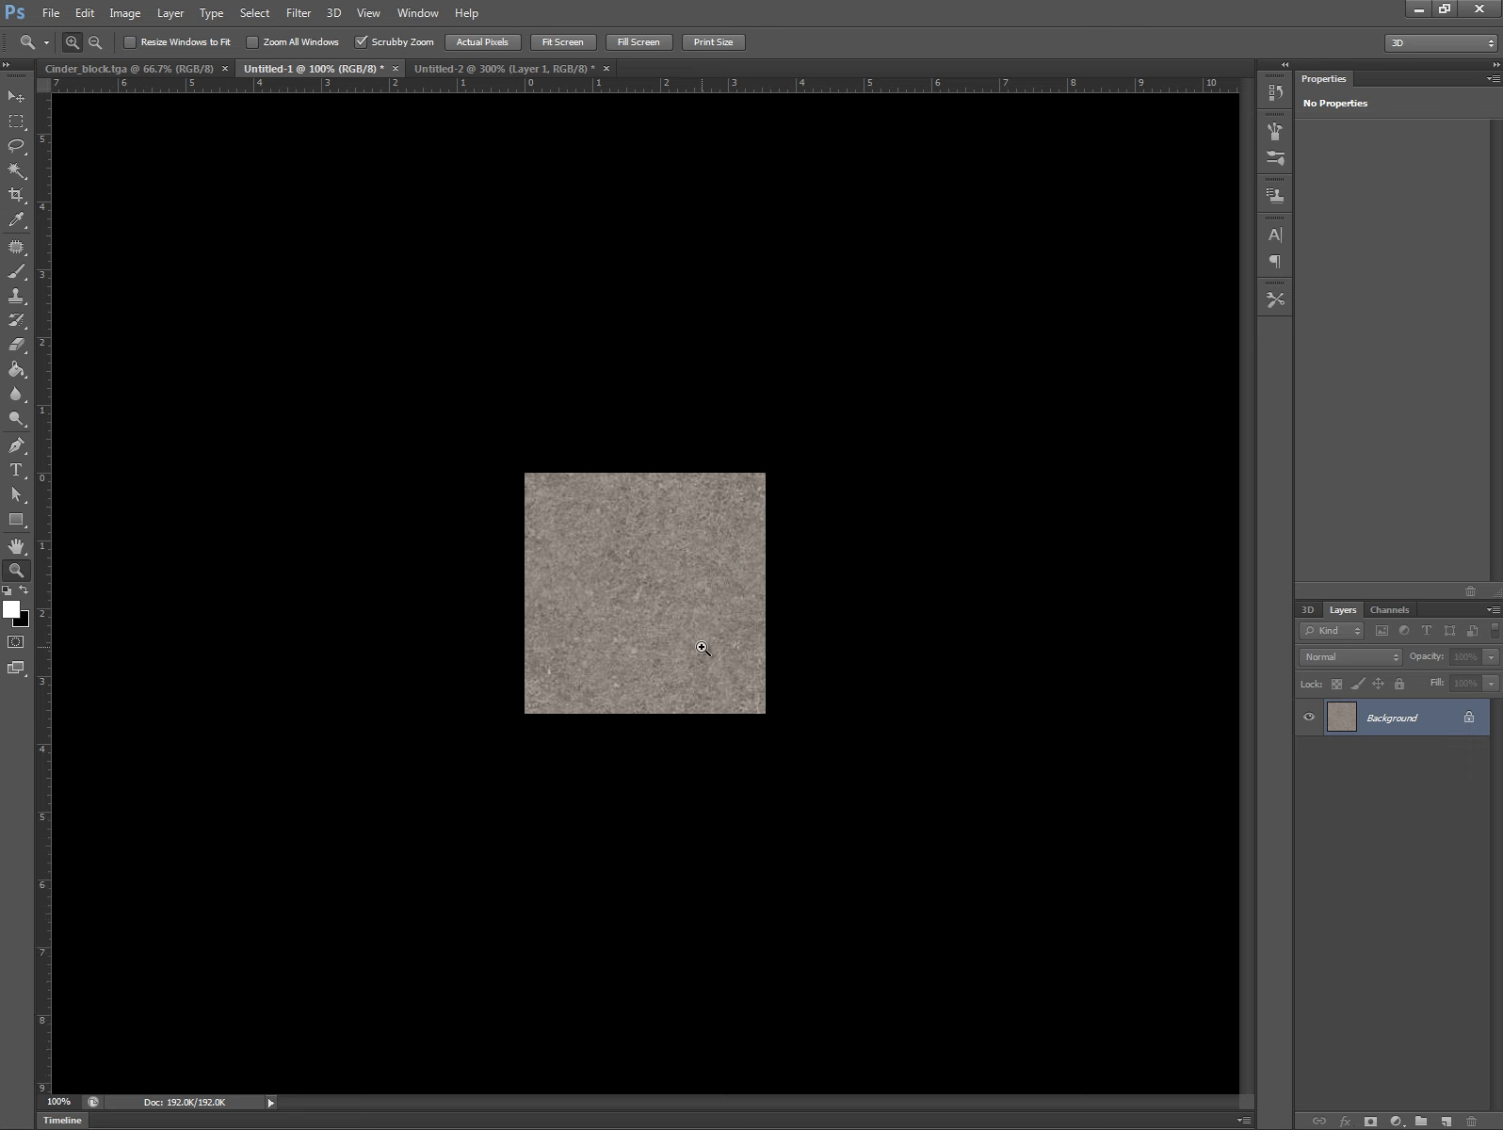
key(b)
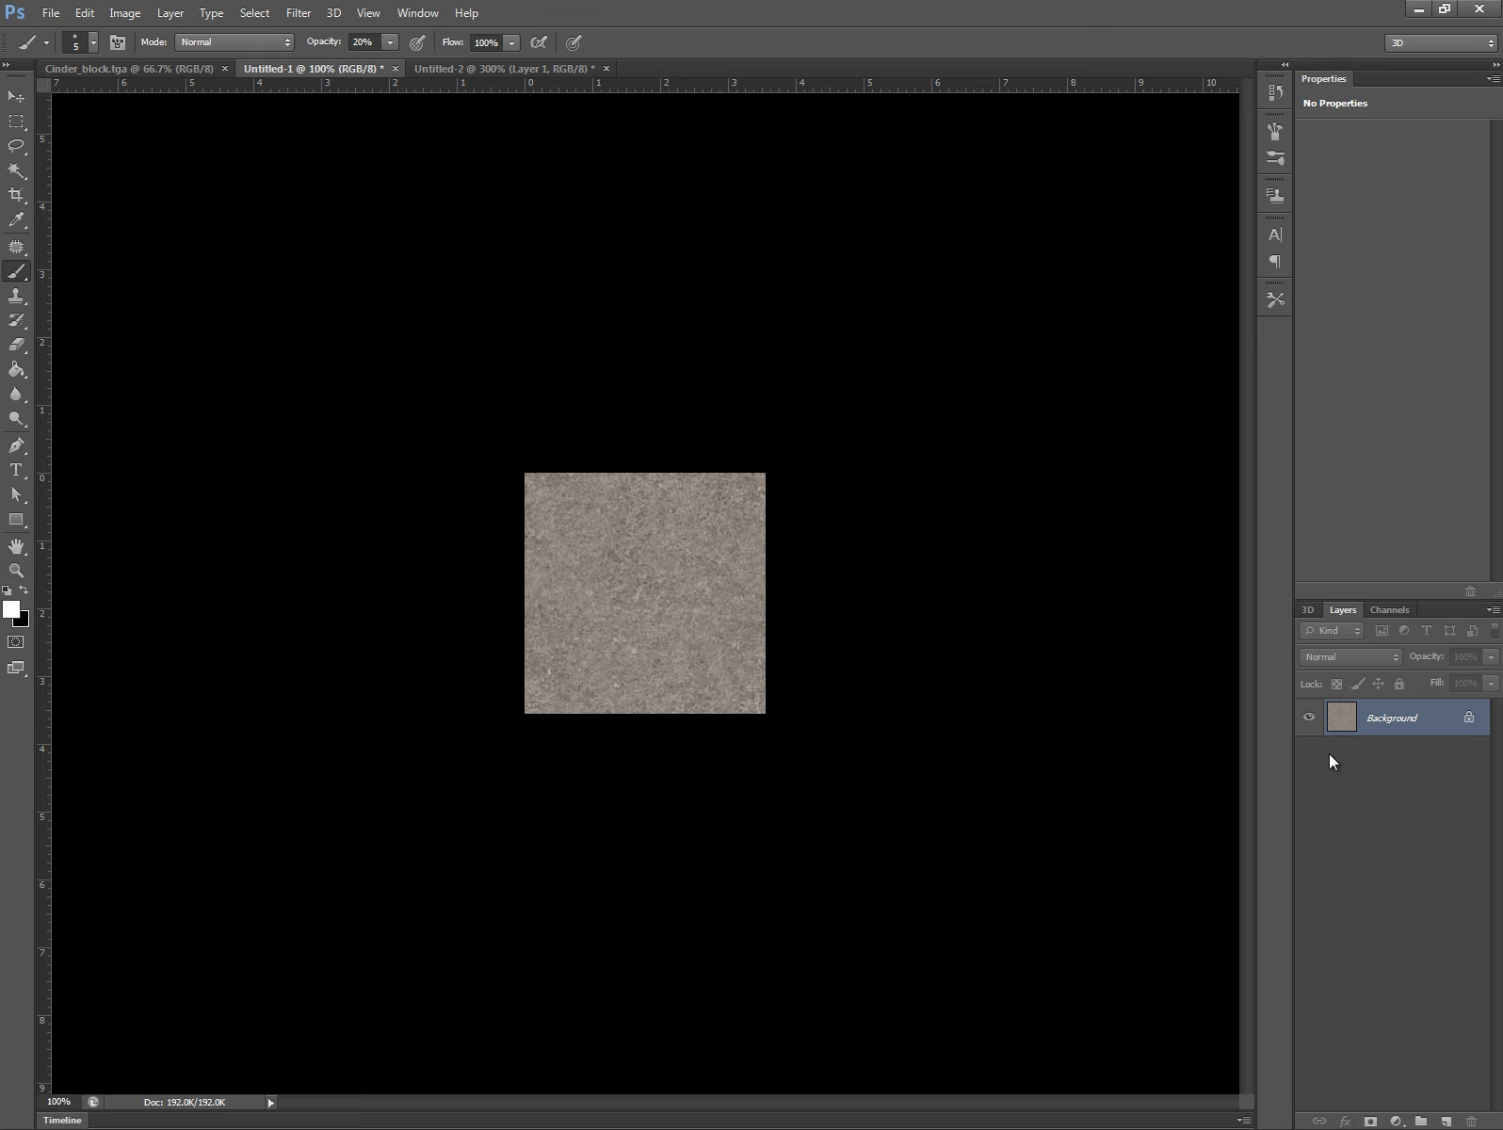
click(1446, 1121)
alt+click(590, 524)
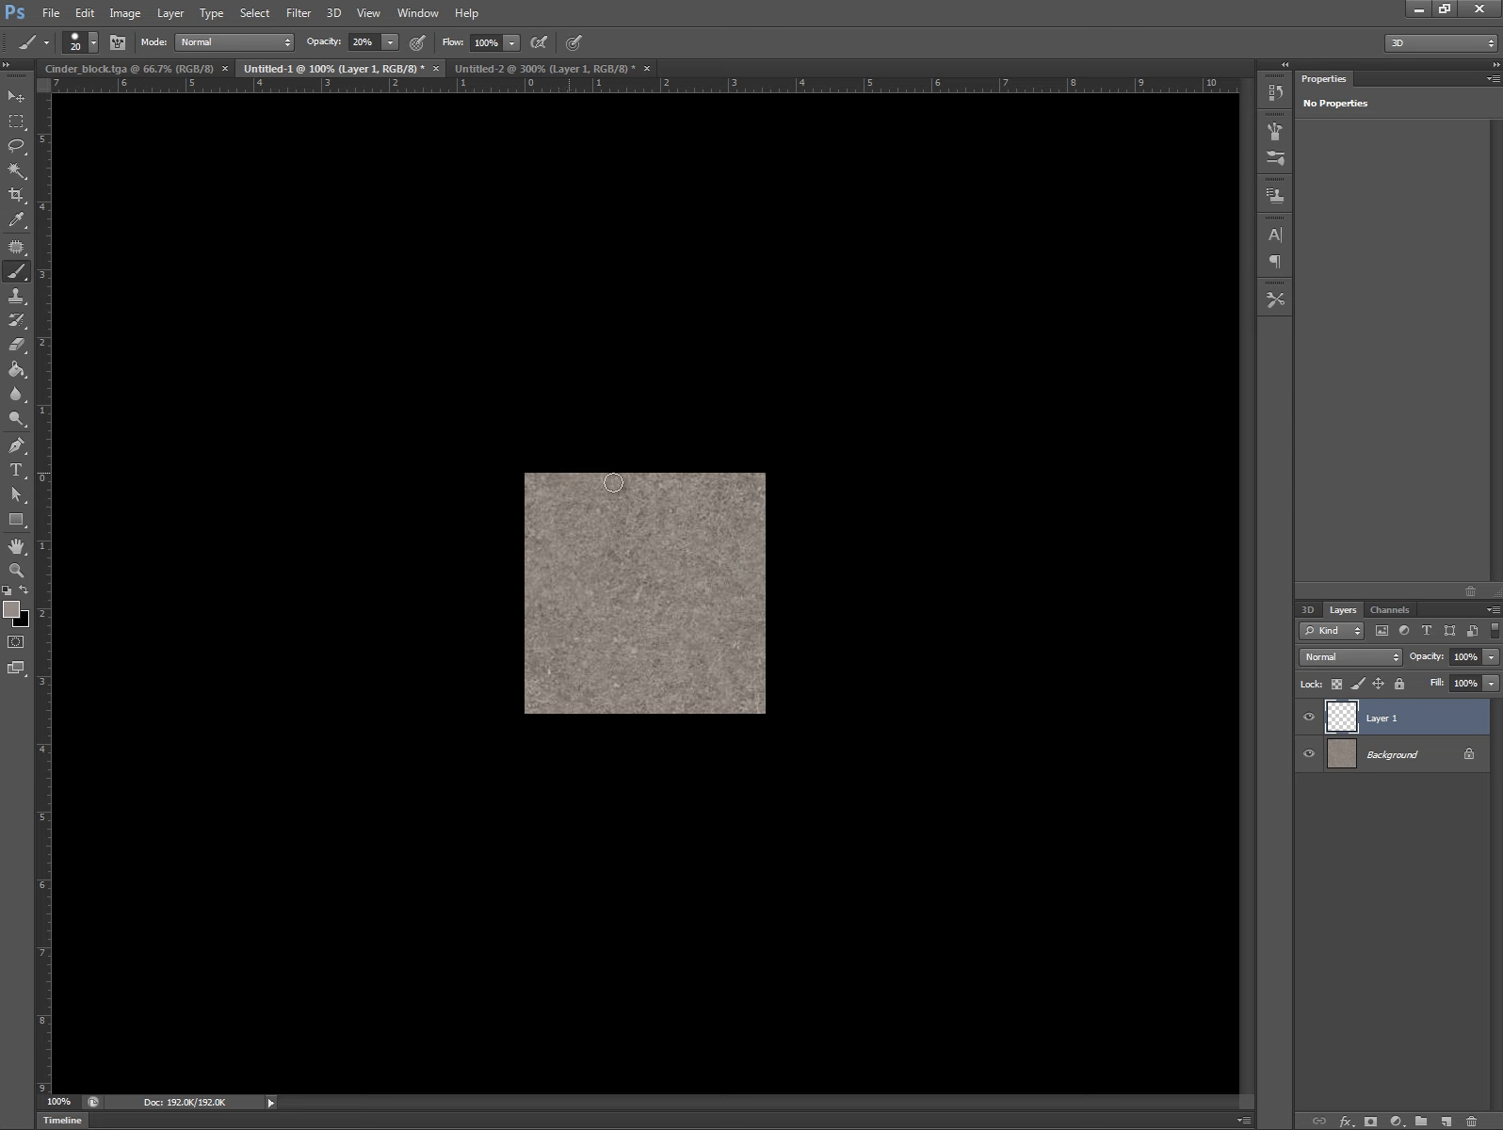
drag(639, 478, 604, 466)
key(0)
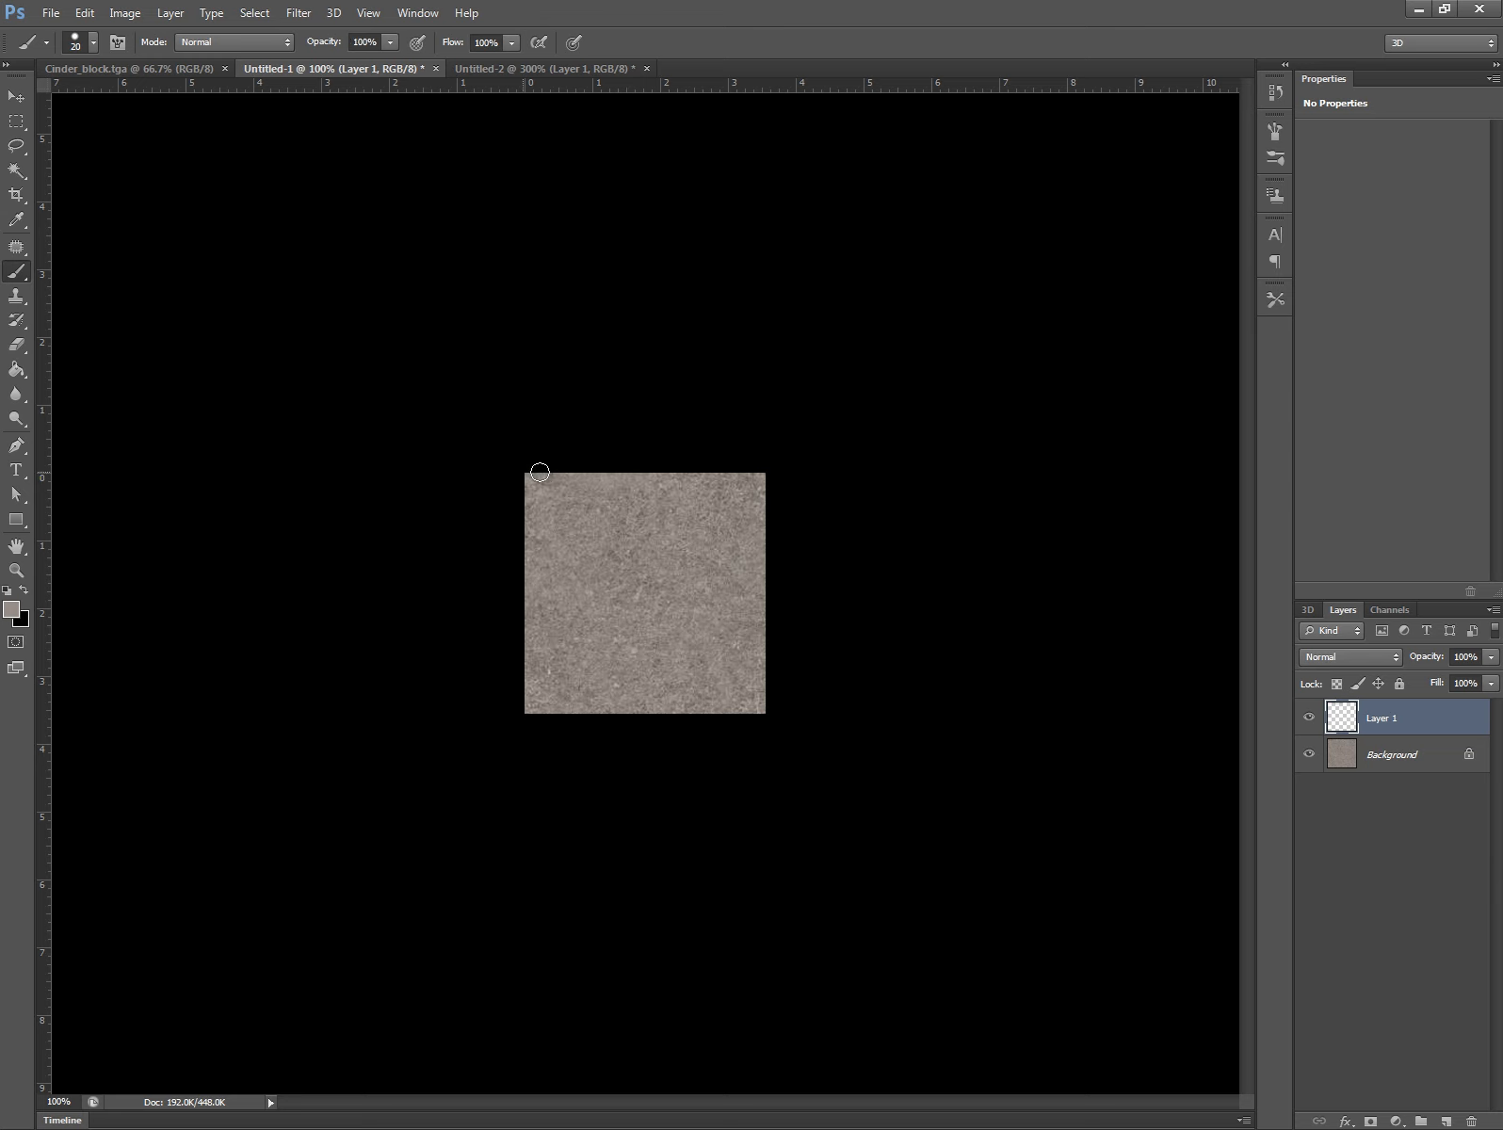